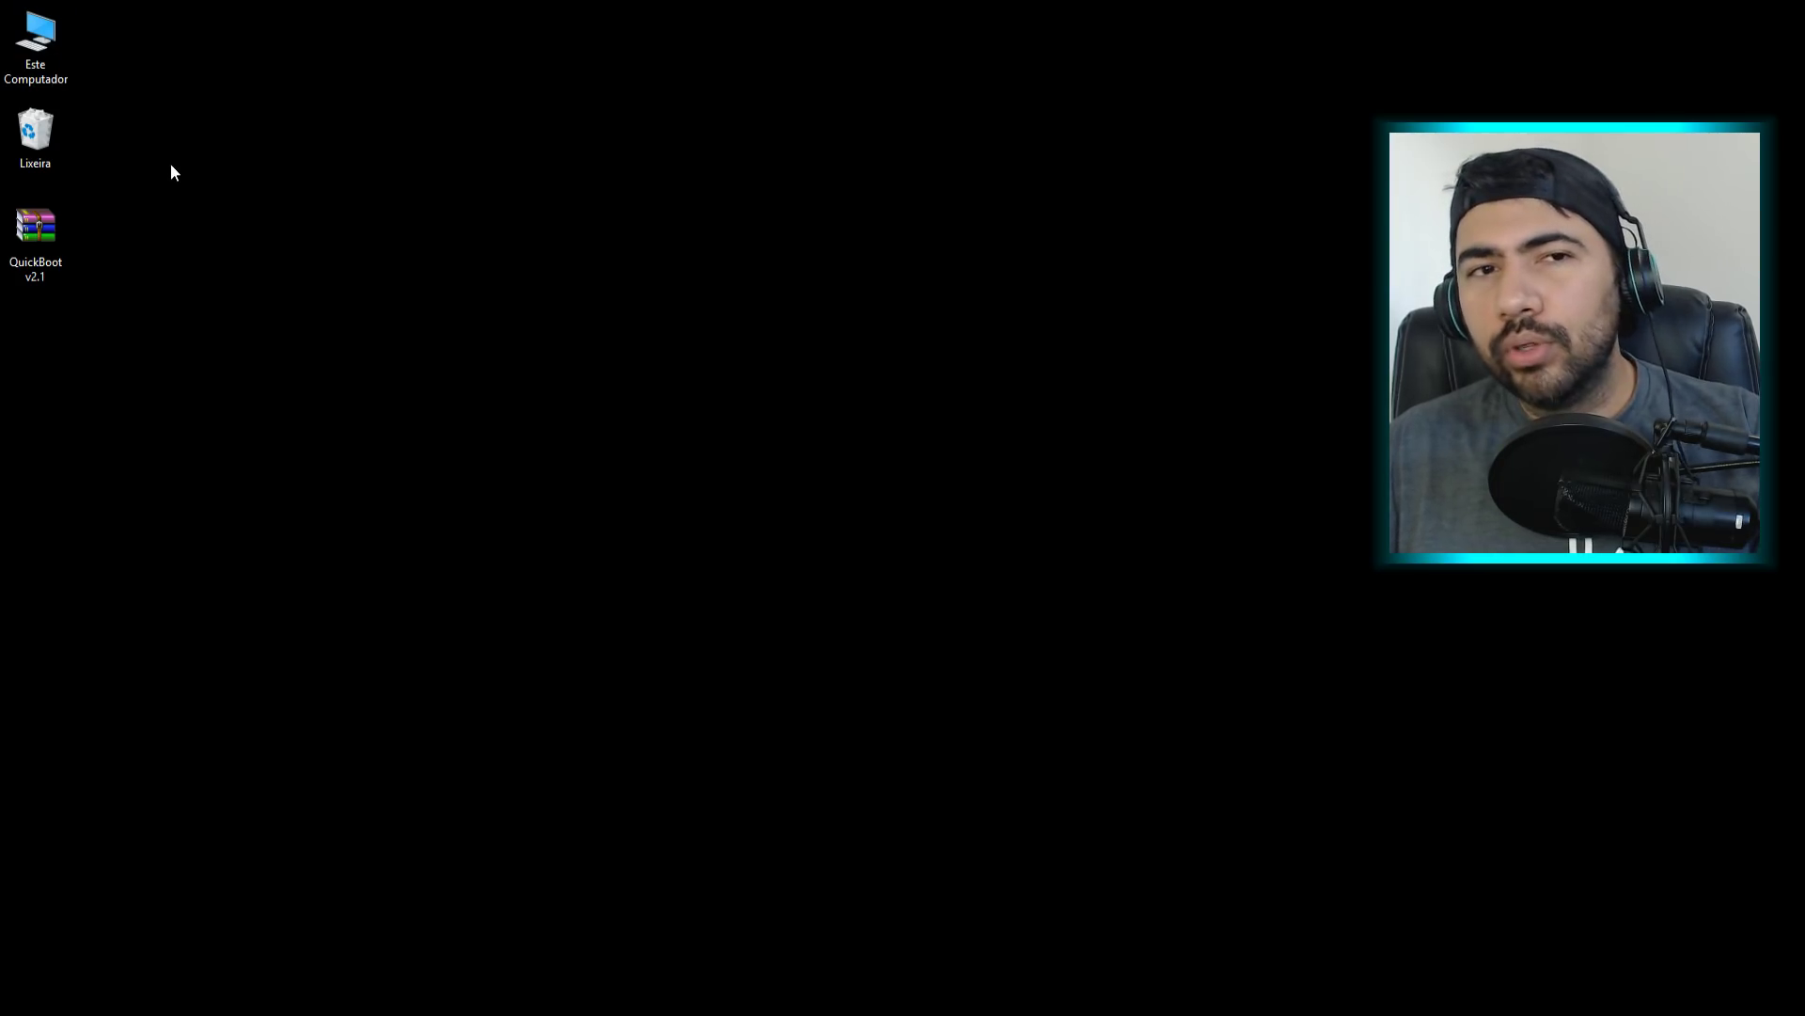
- Open the HD - RGH (F:) drive, look for the Content folder, and close the window
{"action": "double_click", "coordinate": [35, 43]}
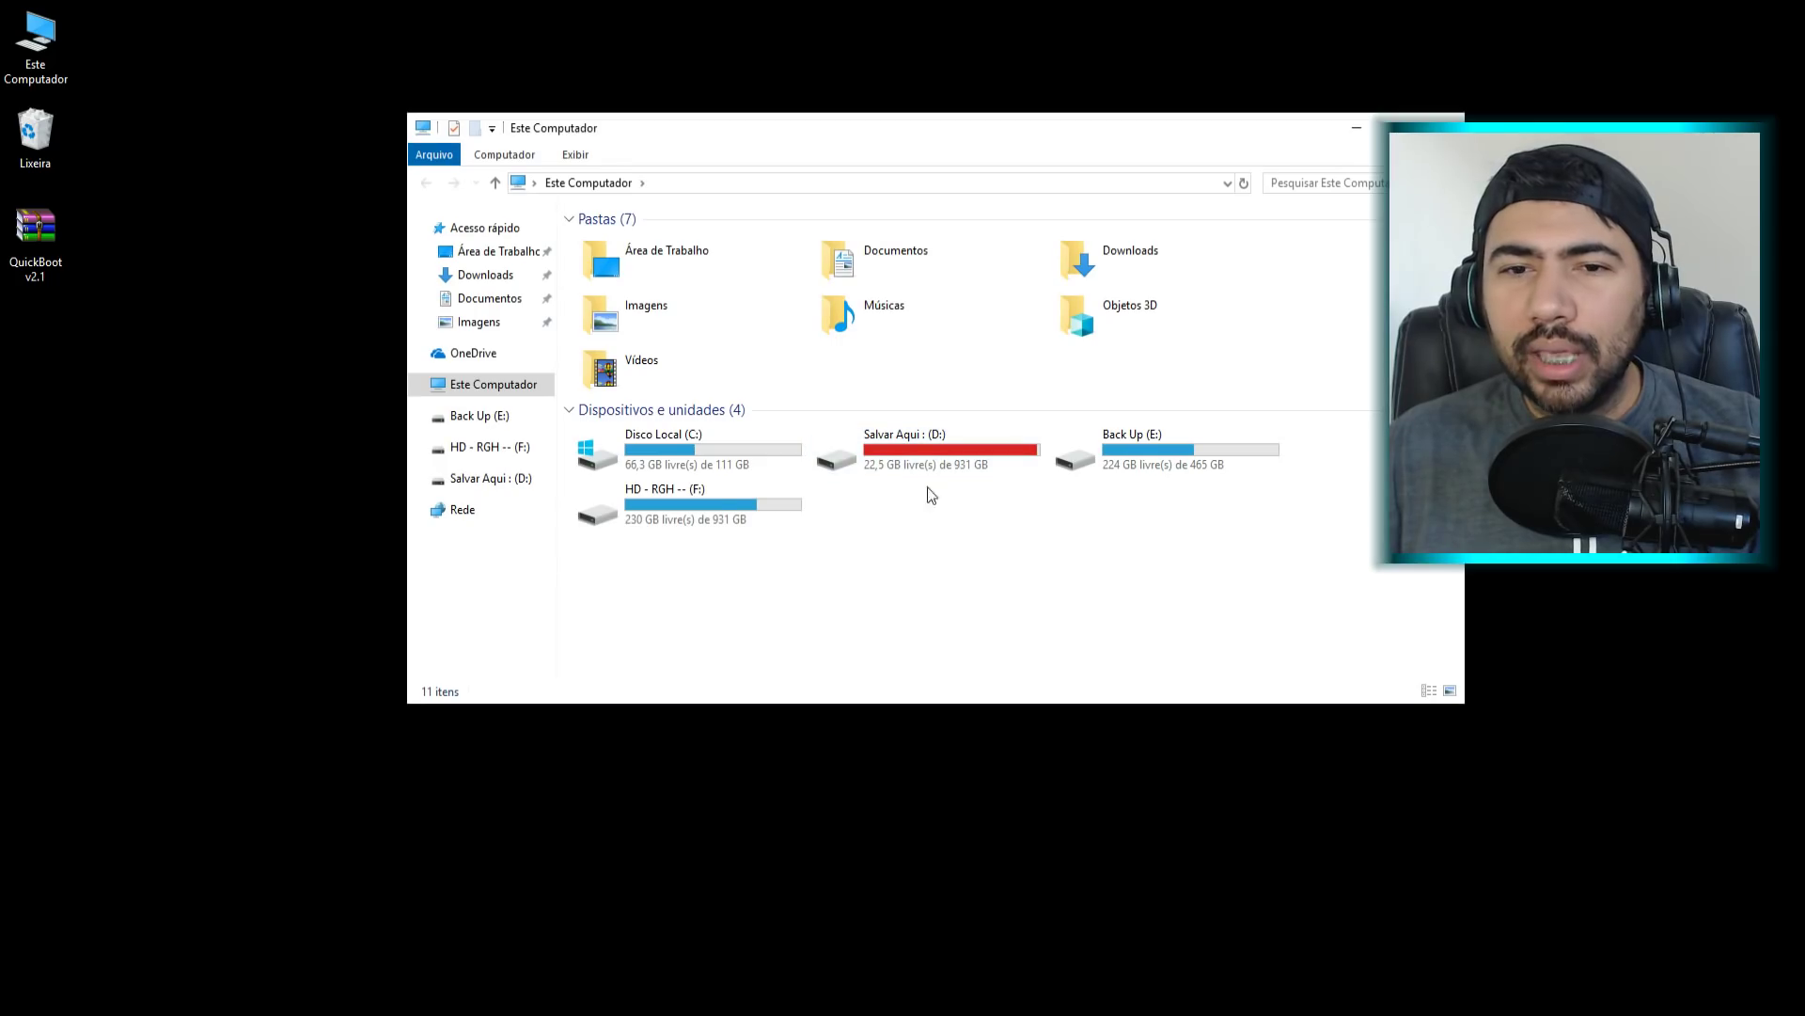
{"action": "left_click", "coordinate": [684, 494]}
{"action": "double_click", "coordinate": [707, 496]}
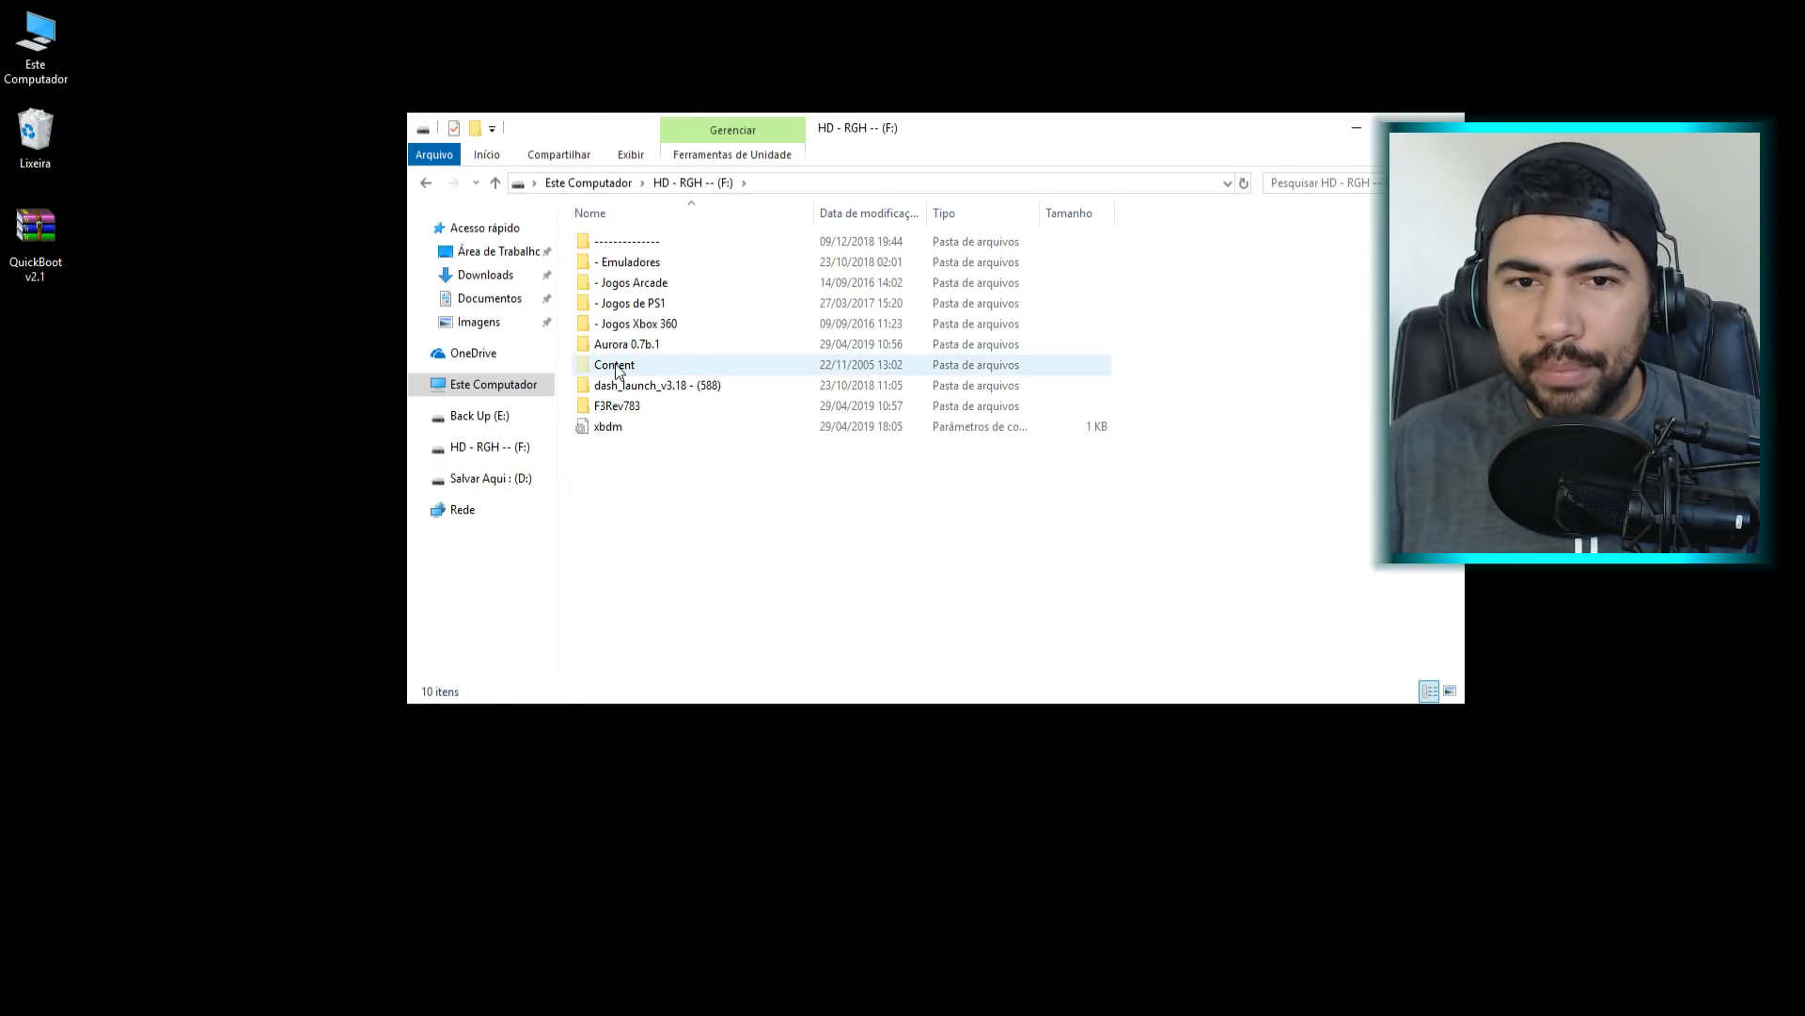
{"action": "left_click", "coordinate": [658, 365]}
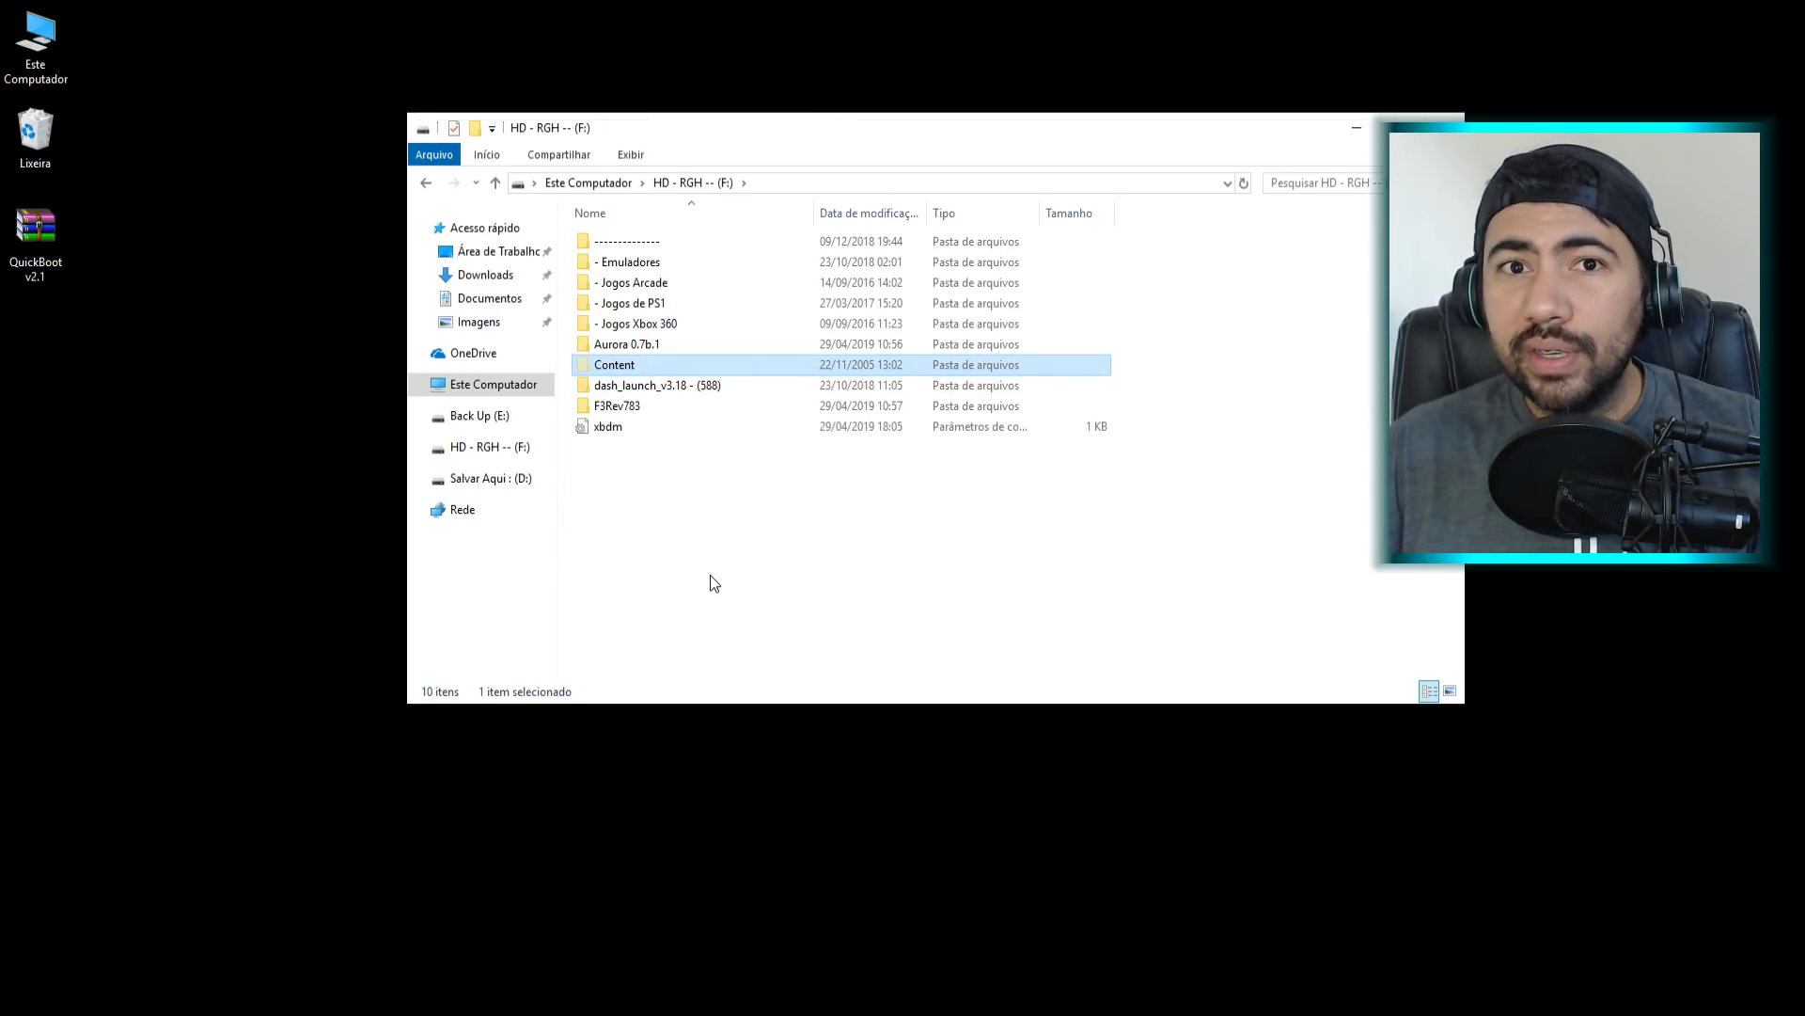
{"action": "left_click", "coordinate": [658, 387]}
{"action": "left_click", "coordinate": [616, 369]}
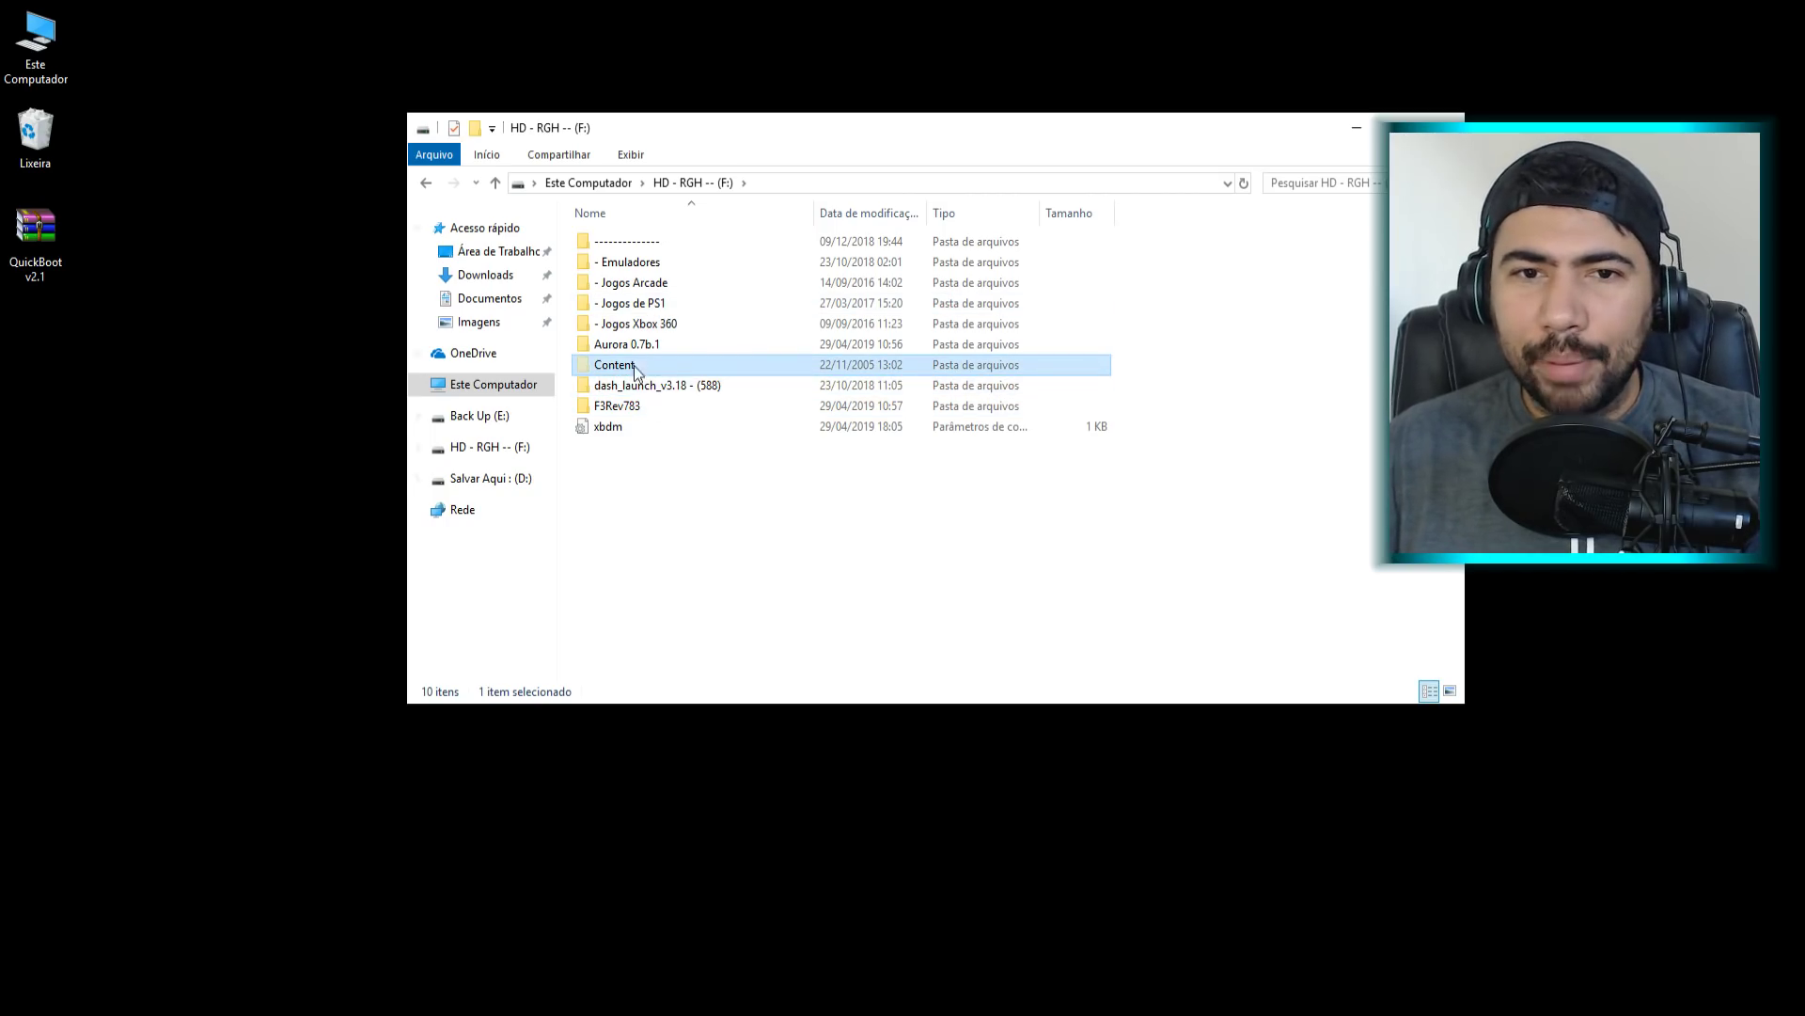
{"action": "left_click", "coordinate": [1439, 120]}
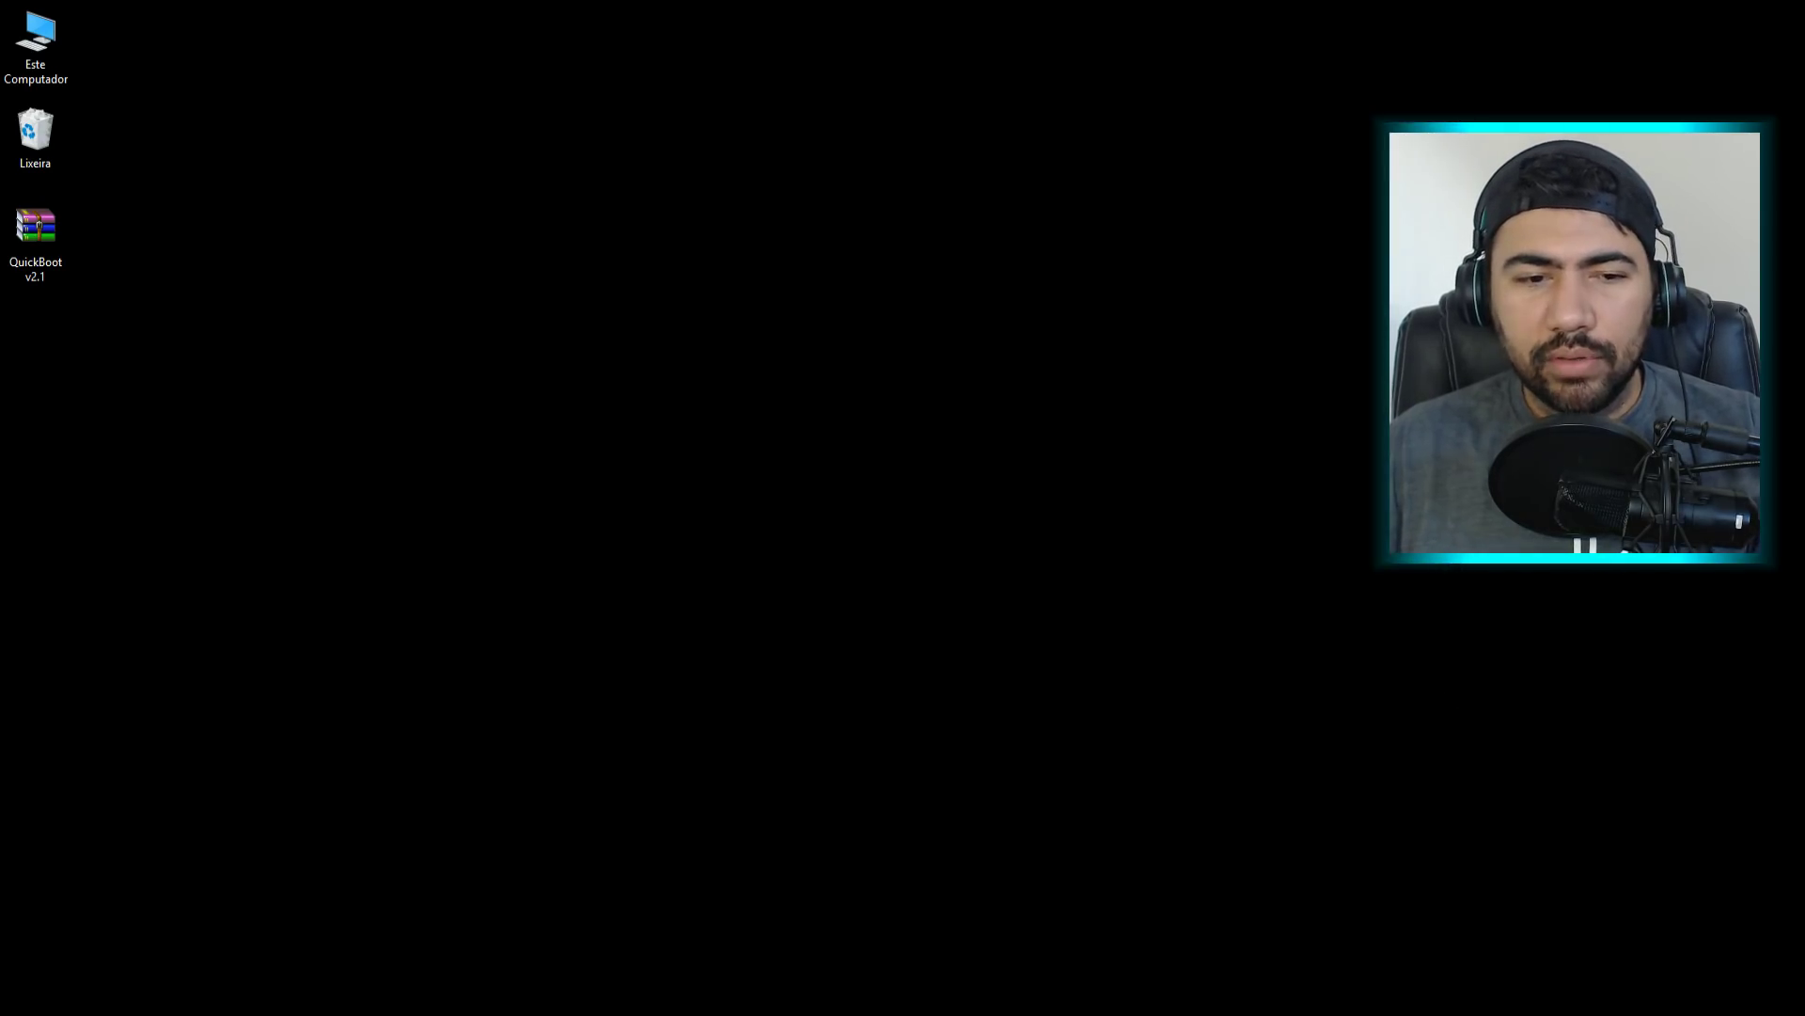
- Open the Control Panel (Painel de Controle) and display its items as small icons (Ícones pequenos)
{"action": "key", "text": "super"}
{"action": "type", "text": "paine"}
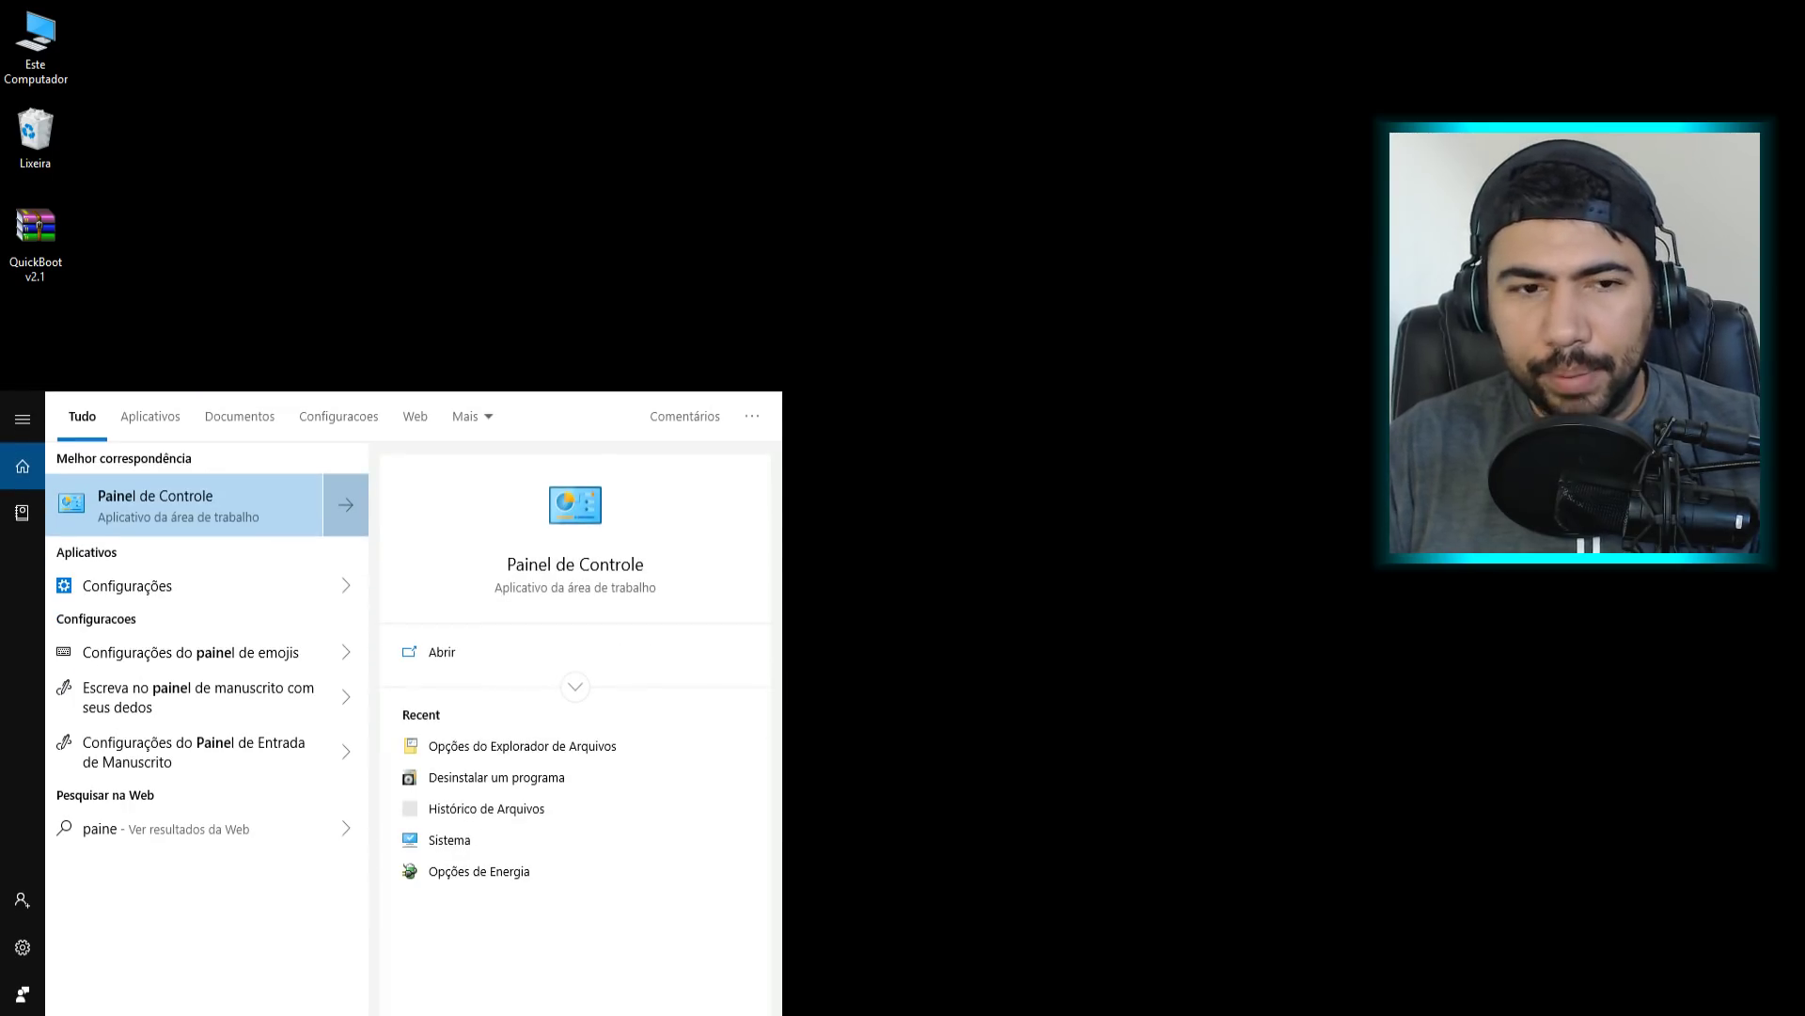
{"action": "left_click", "coordinate": [149, 511]}
{"action": "left_click", "coordinate": [1213, 238]}
{"action": "left_click", "coordinate": [1211, 266]}
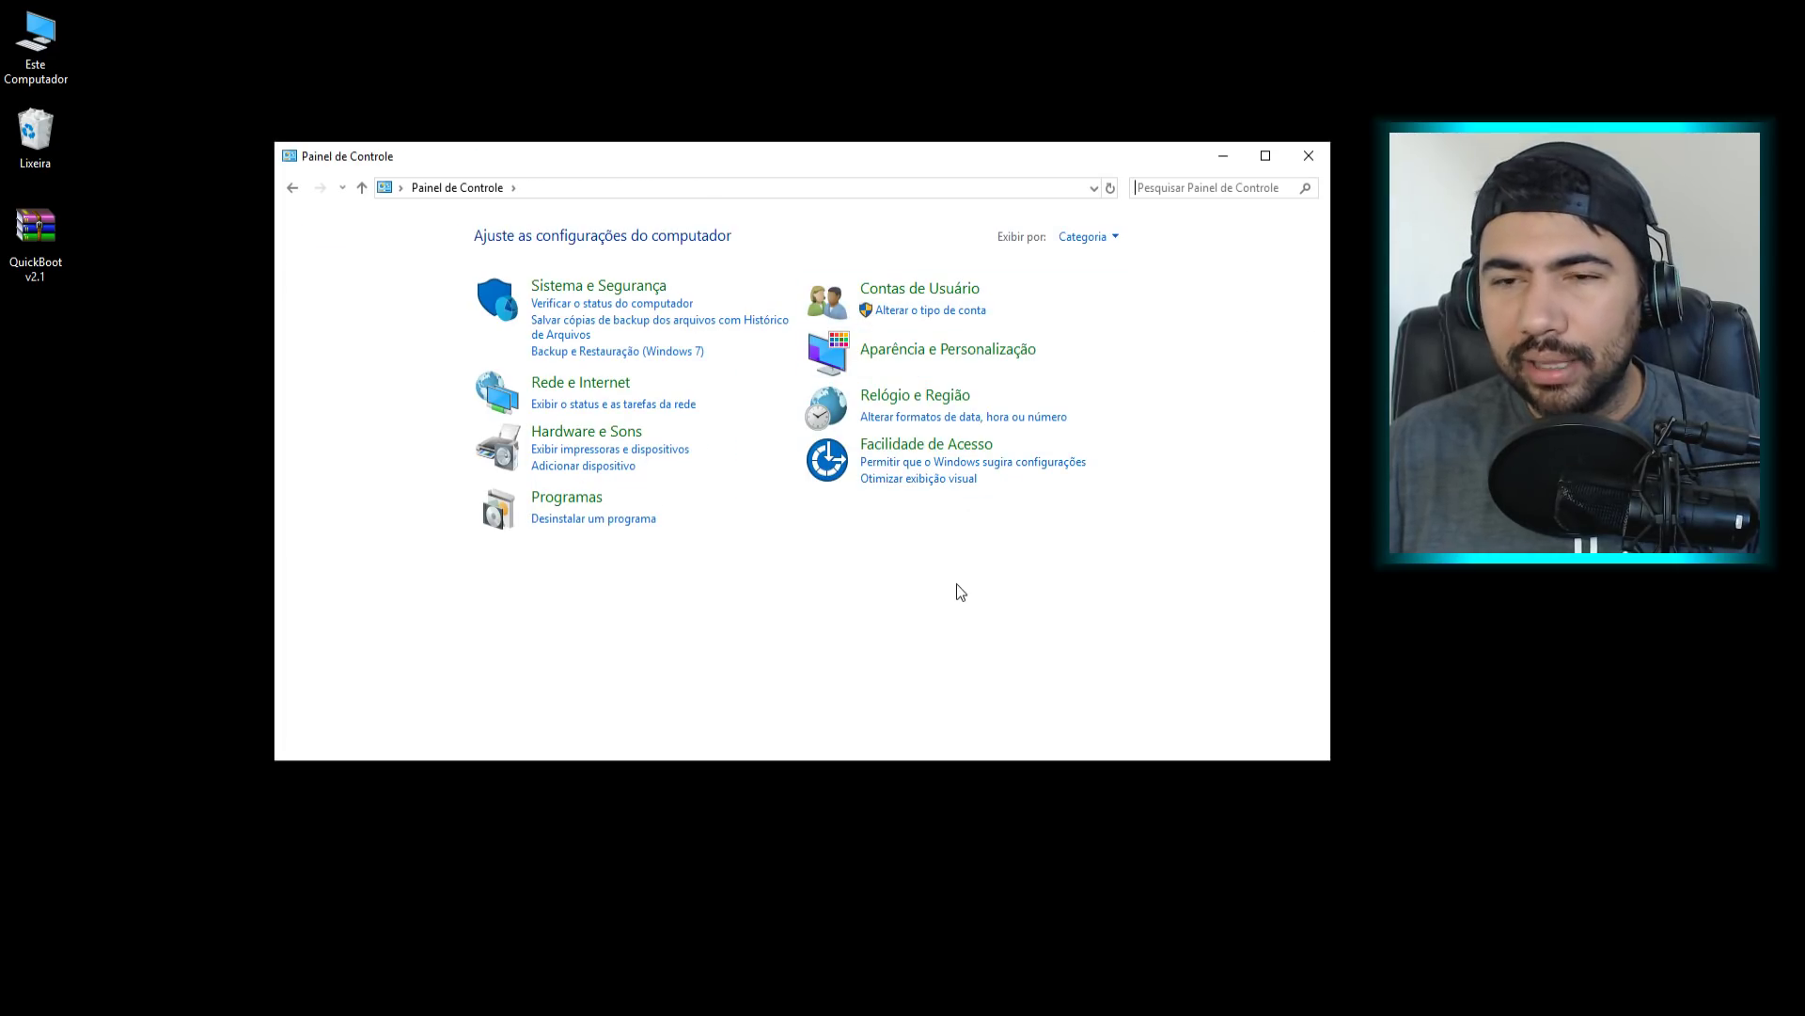
{"action": "left_click", "coordinate": [1109, 234]}
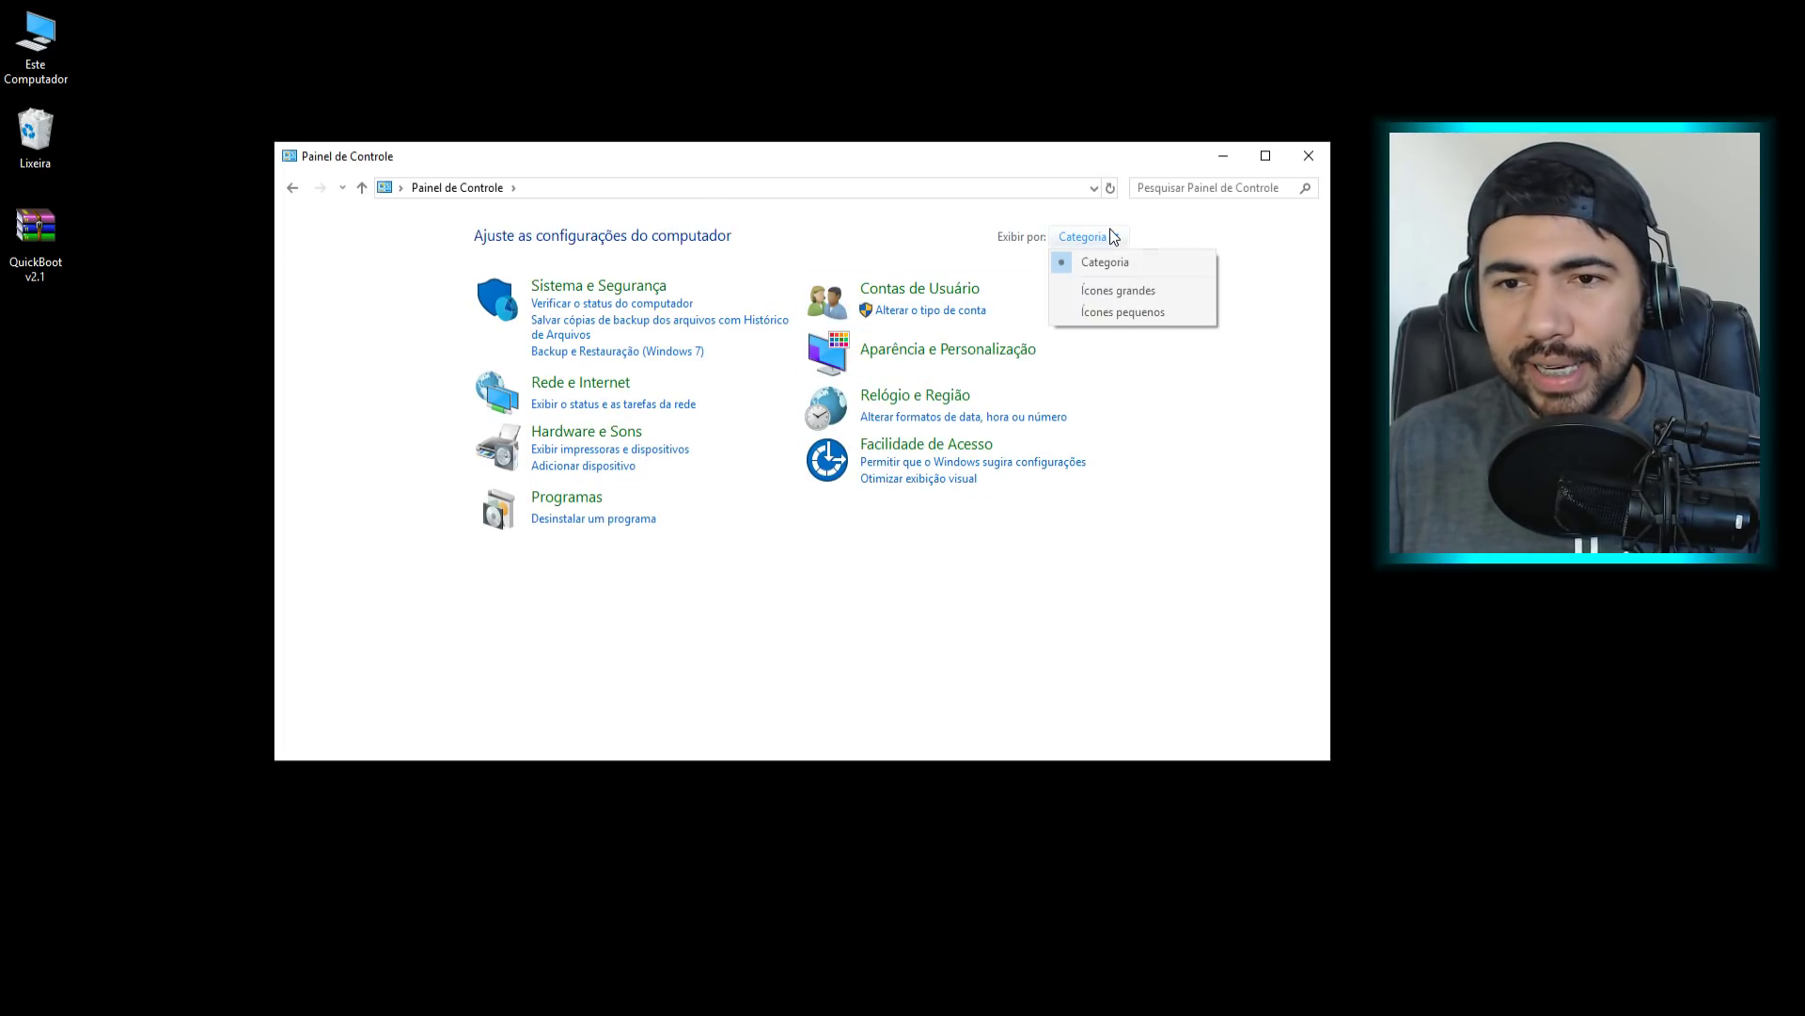
{"action": "left_click", "coordinate": [1132, 314]}
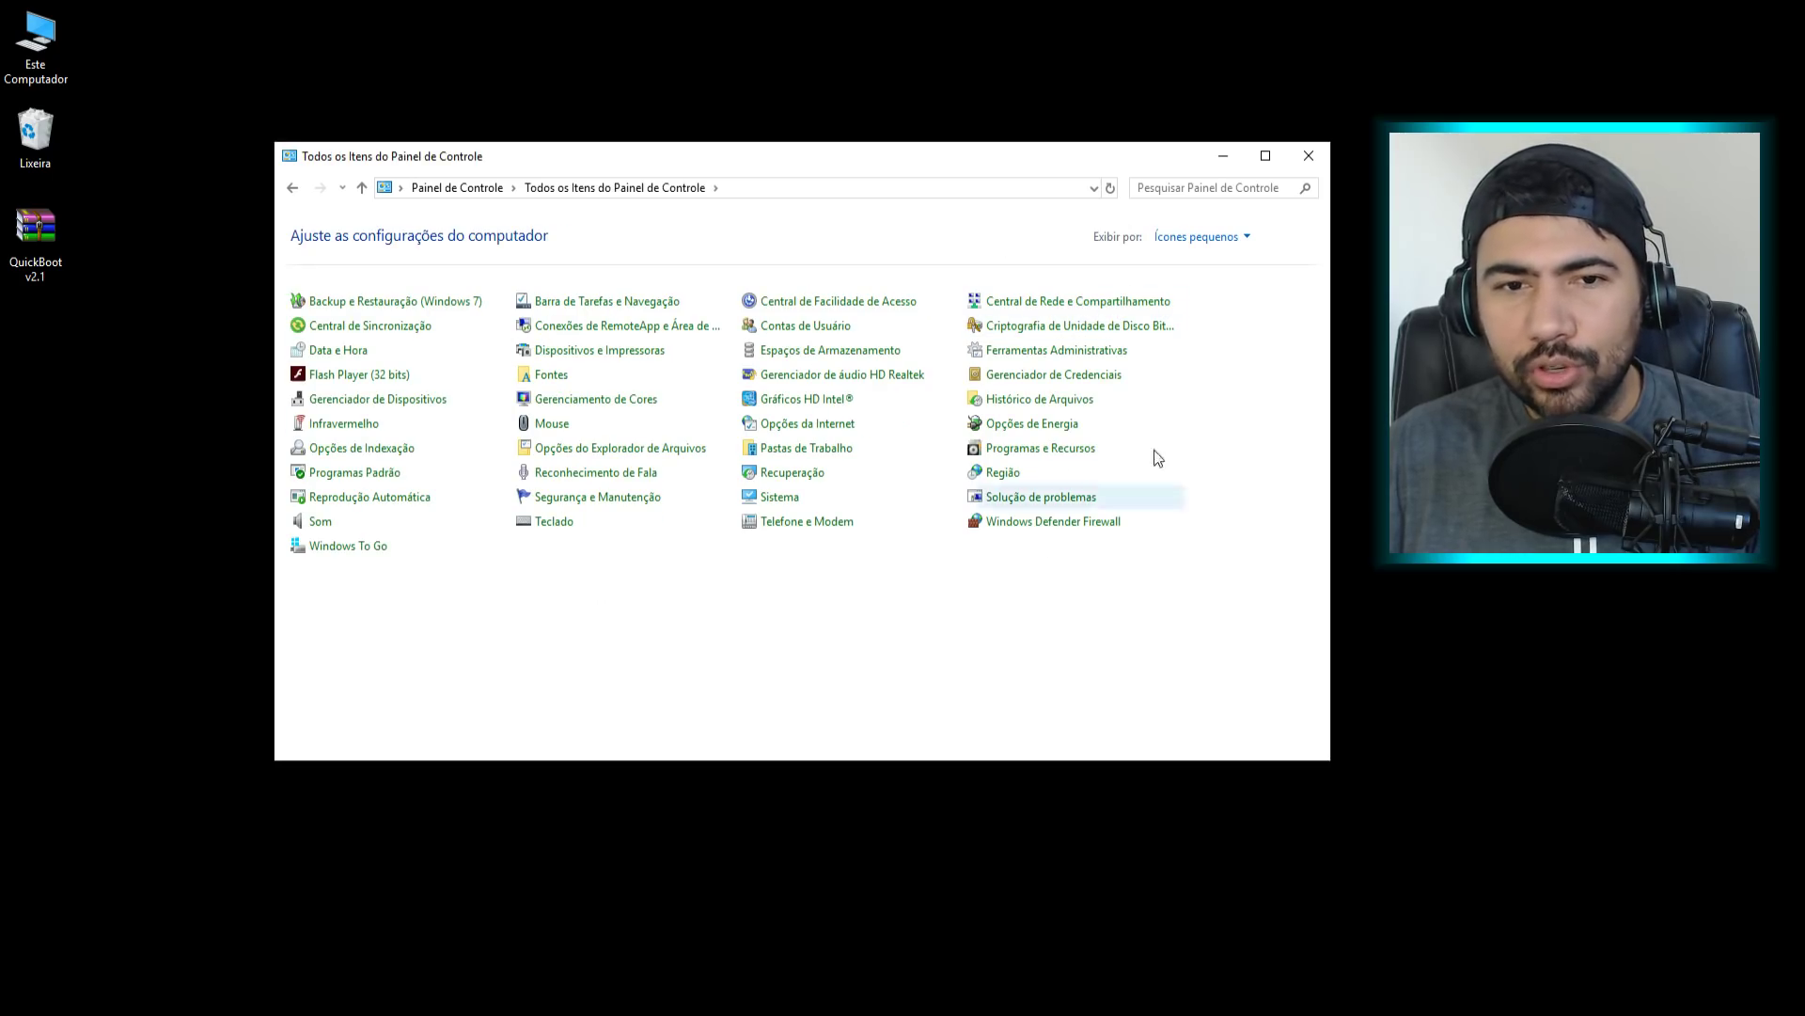
- Set the File Explorer Options to show hidden files, folders and drives (Mostrar arquivos, pastas e unidades ocultas) and apply the change
{"action": "left_click", "coordinate": [551, 451]}
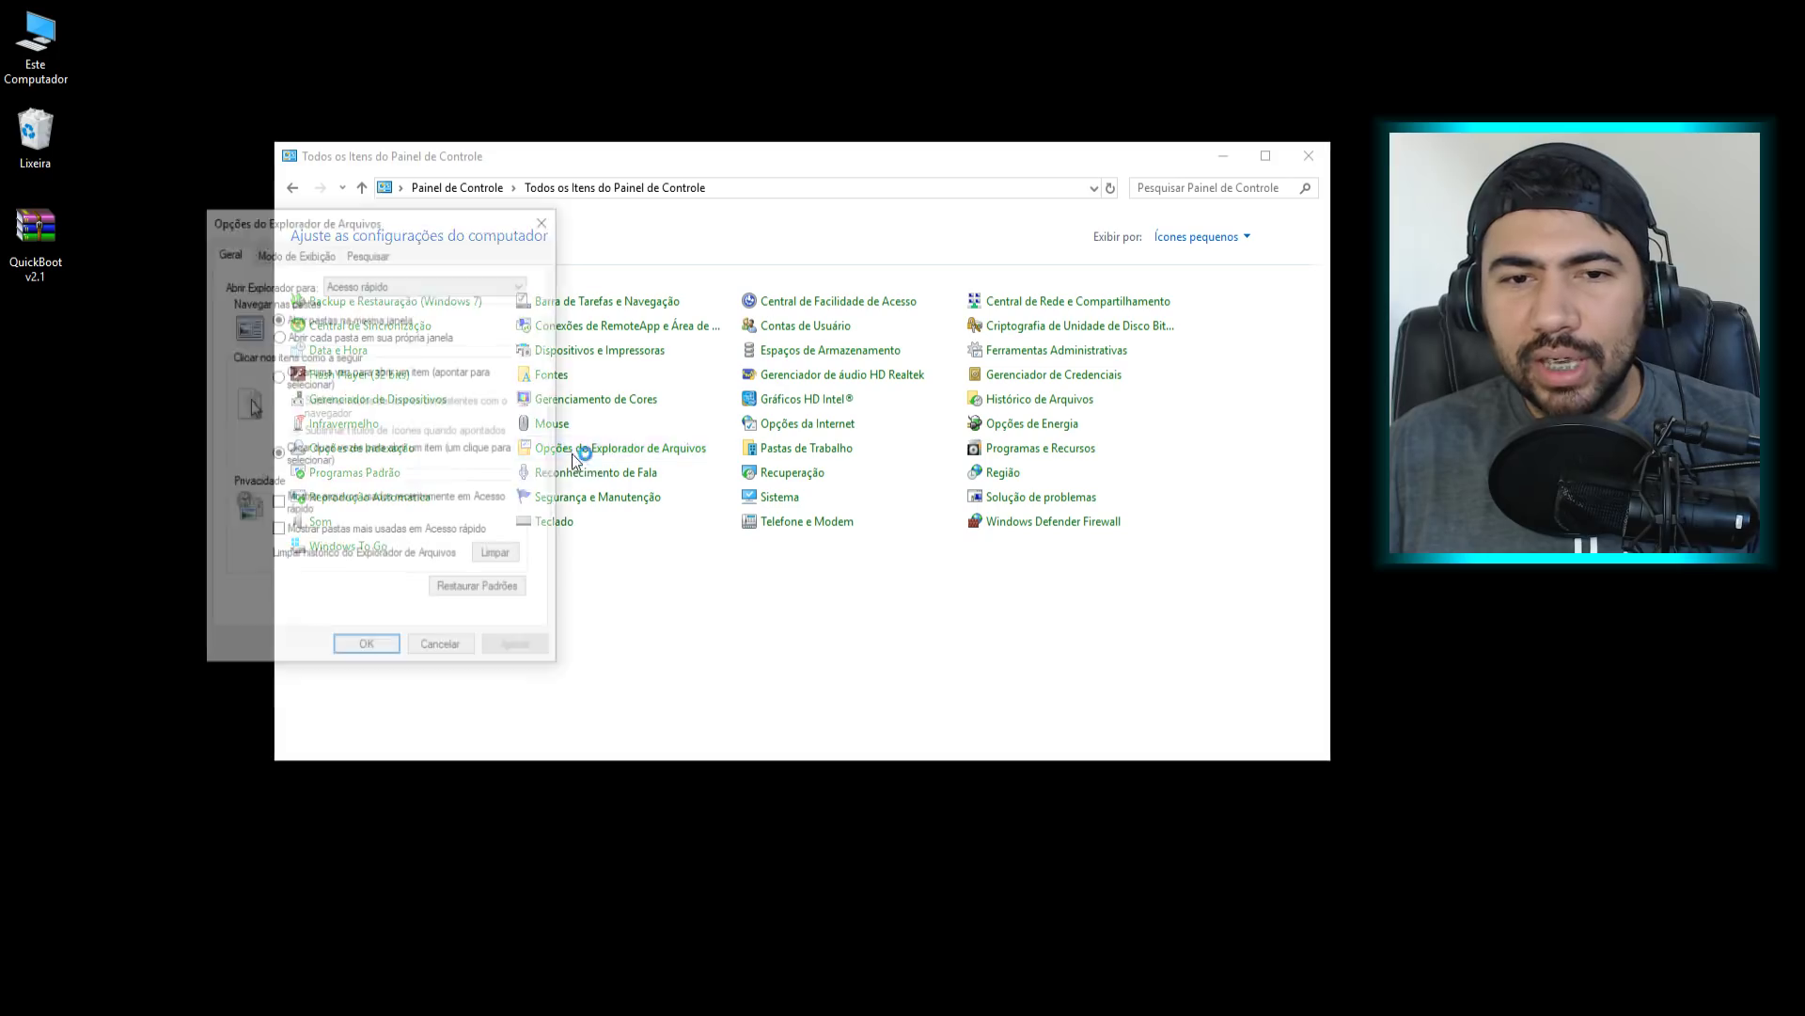
{"action": "left_click", "coordinate": [545, 220]}
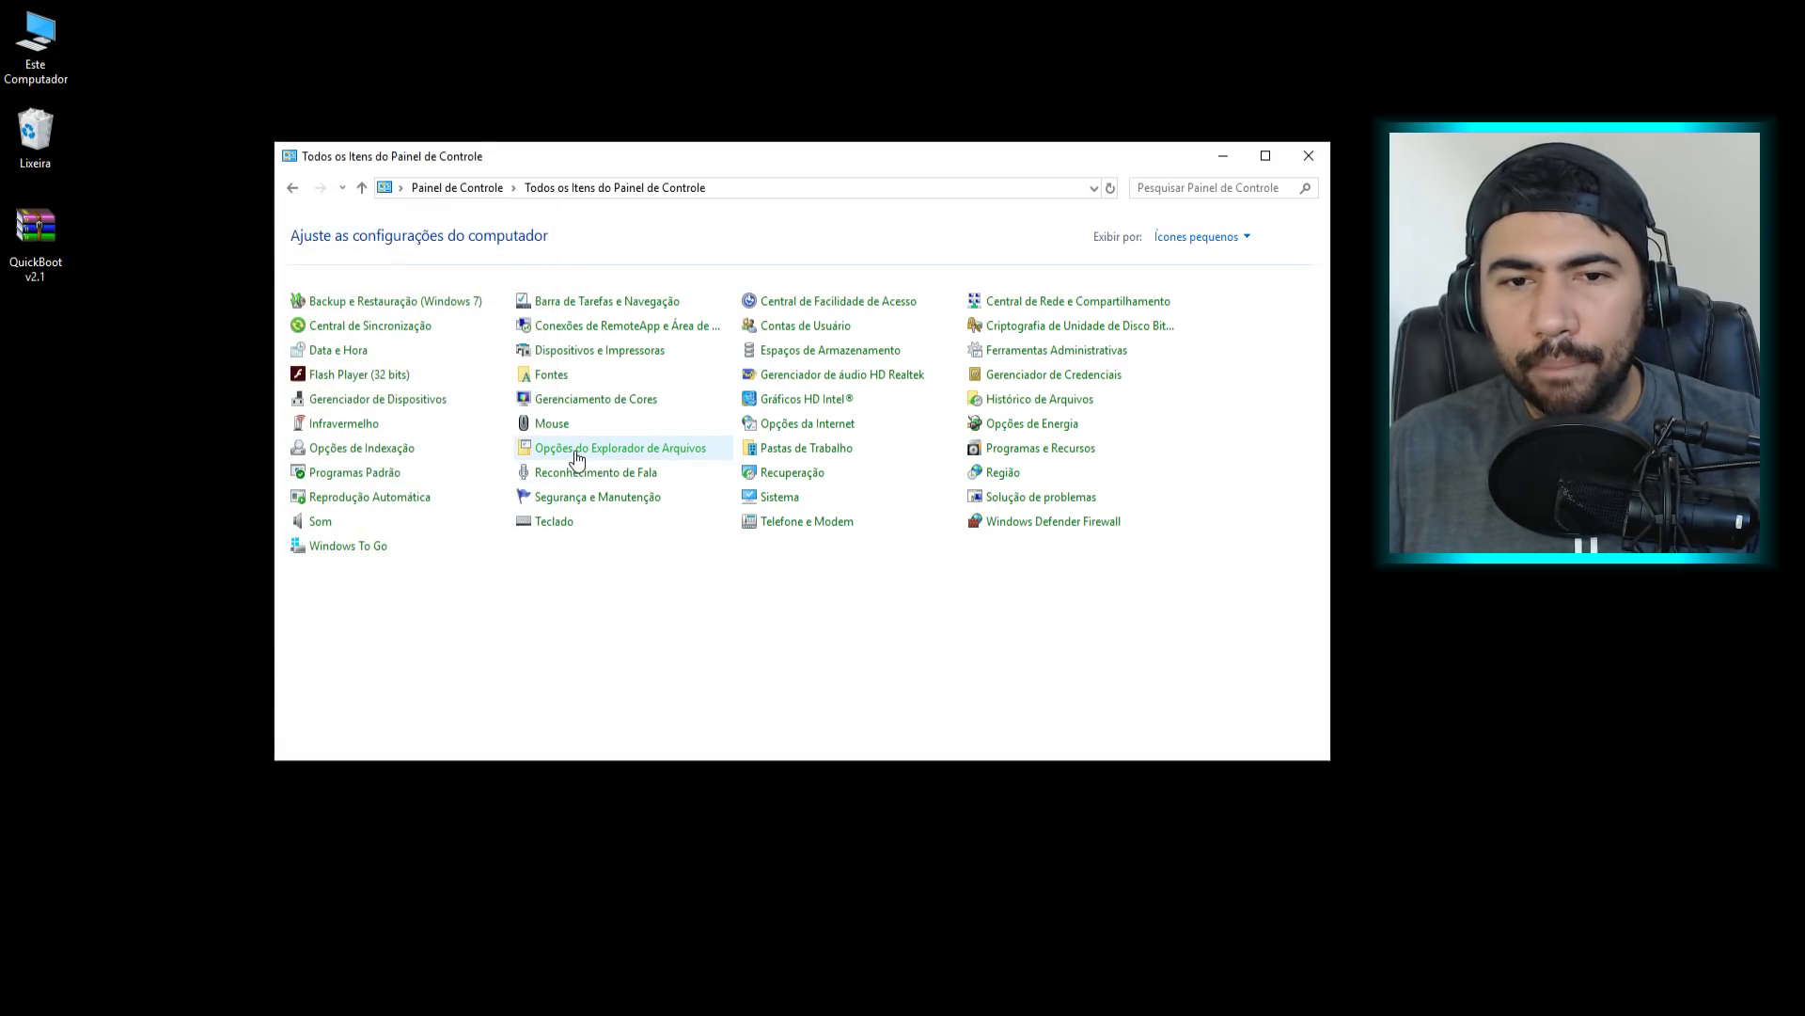
{"action": "left_click", "coordinate": [636, 458]}
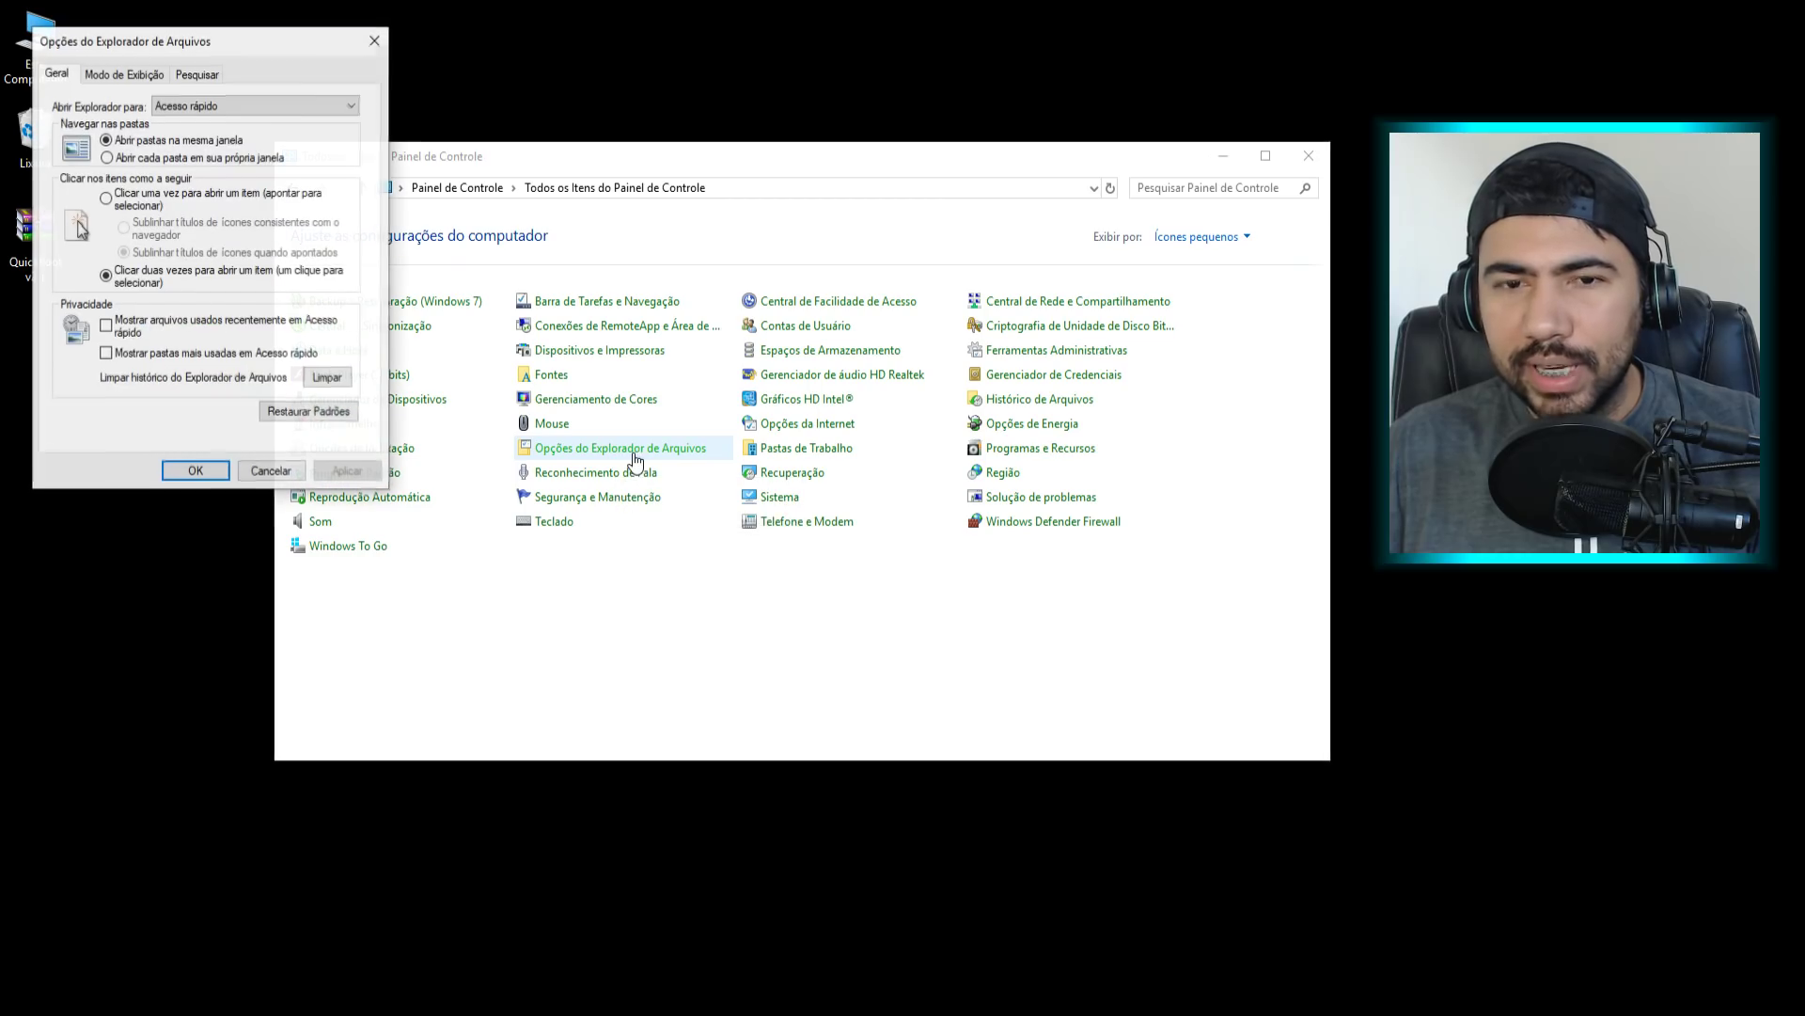
{"action": "left_click_drag", "start_coordinate": [262, 43], "coordinate": [504, 241]}
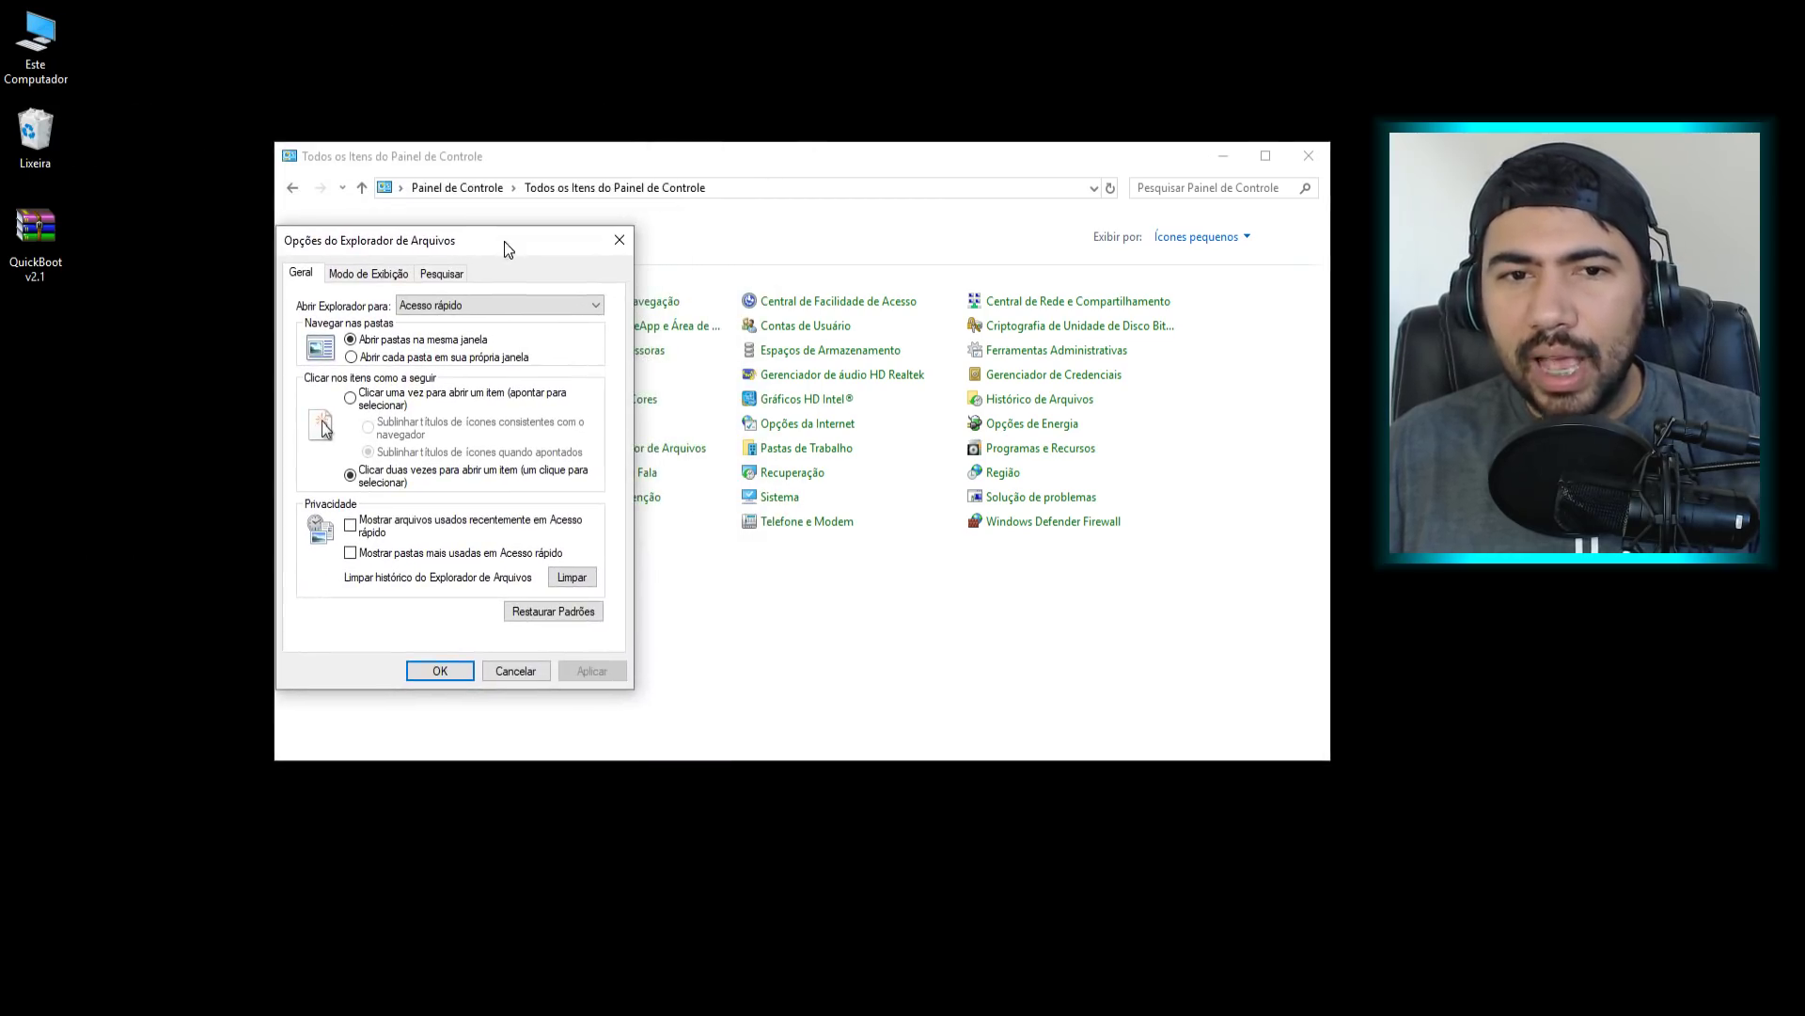
{"action": "left_click", "coordinate": [381, 275]}
{"action": "scroll", "coordinate": [348, 471], "scroll_direction": "down", "scroll_amount": 6}
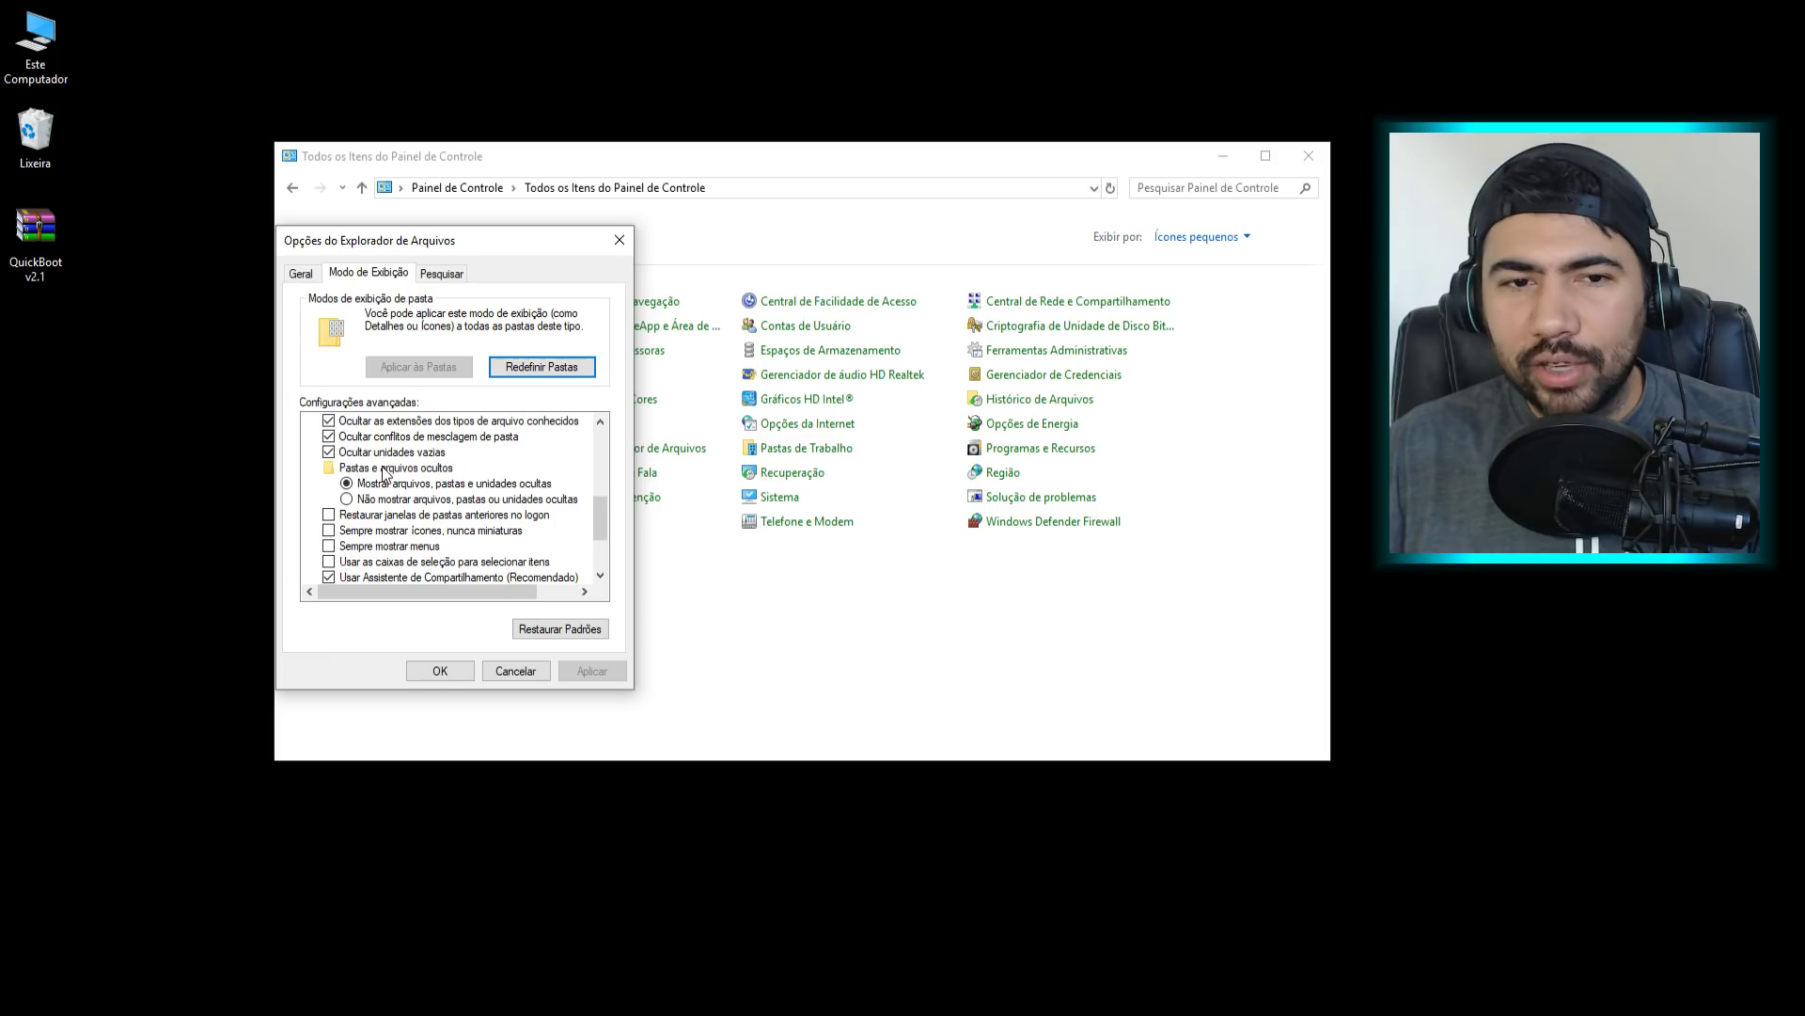
{"action": "left_click", "coordinate": [385, 469]}
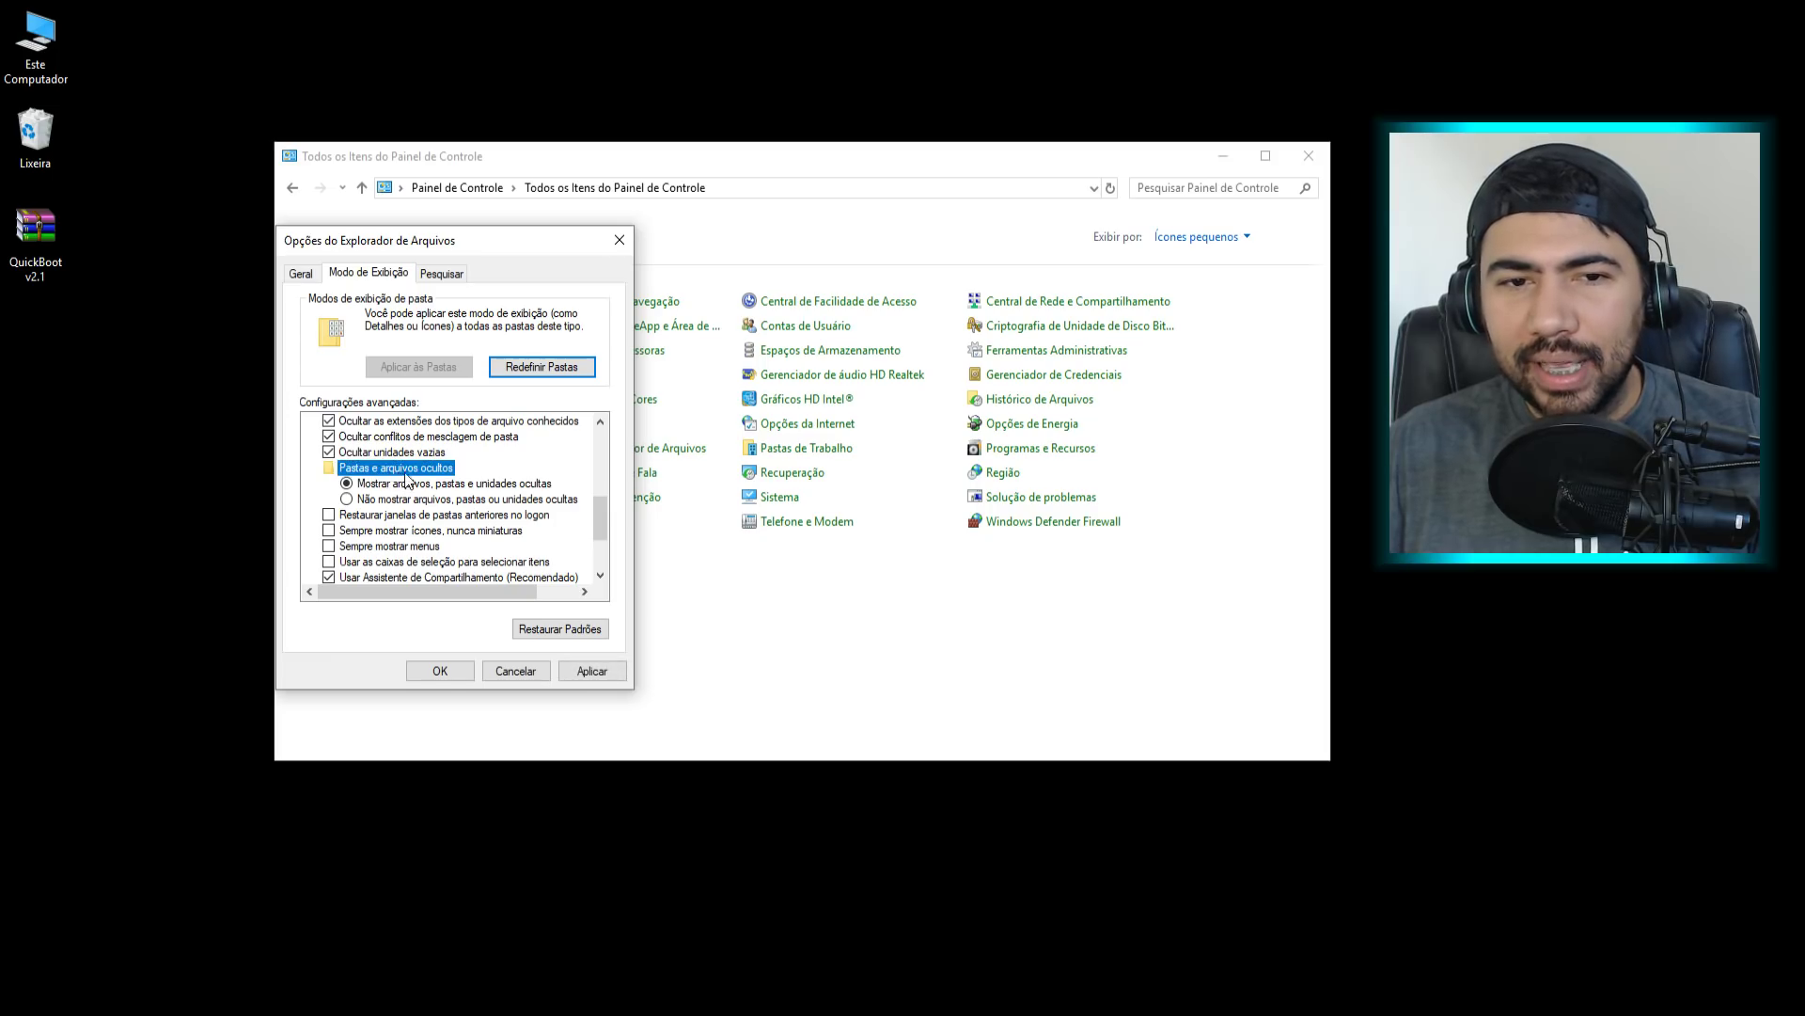
{"action": "left_click", "coordinate": [346, 500]}
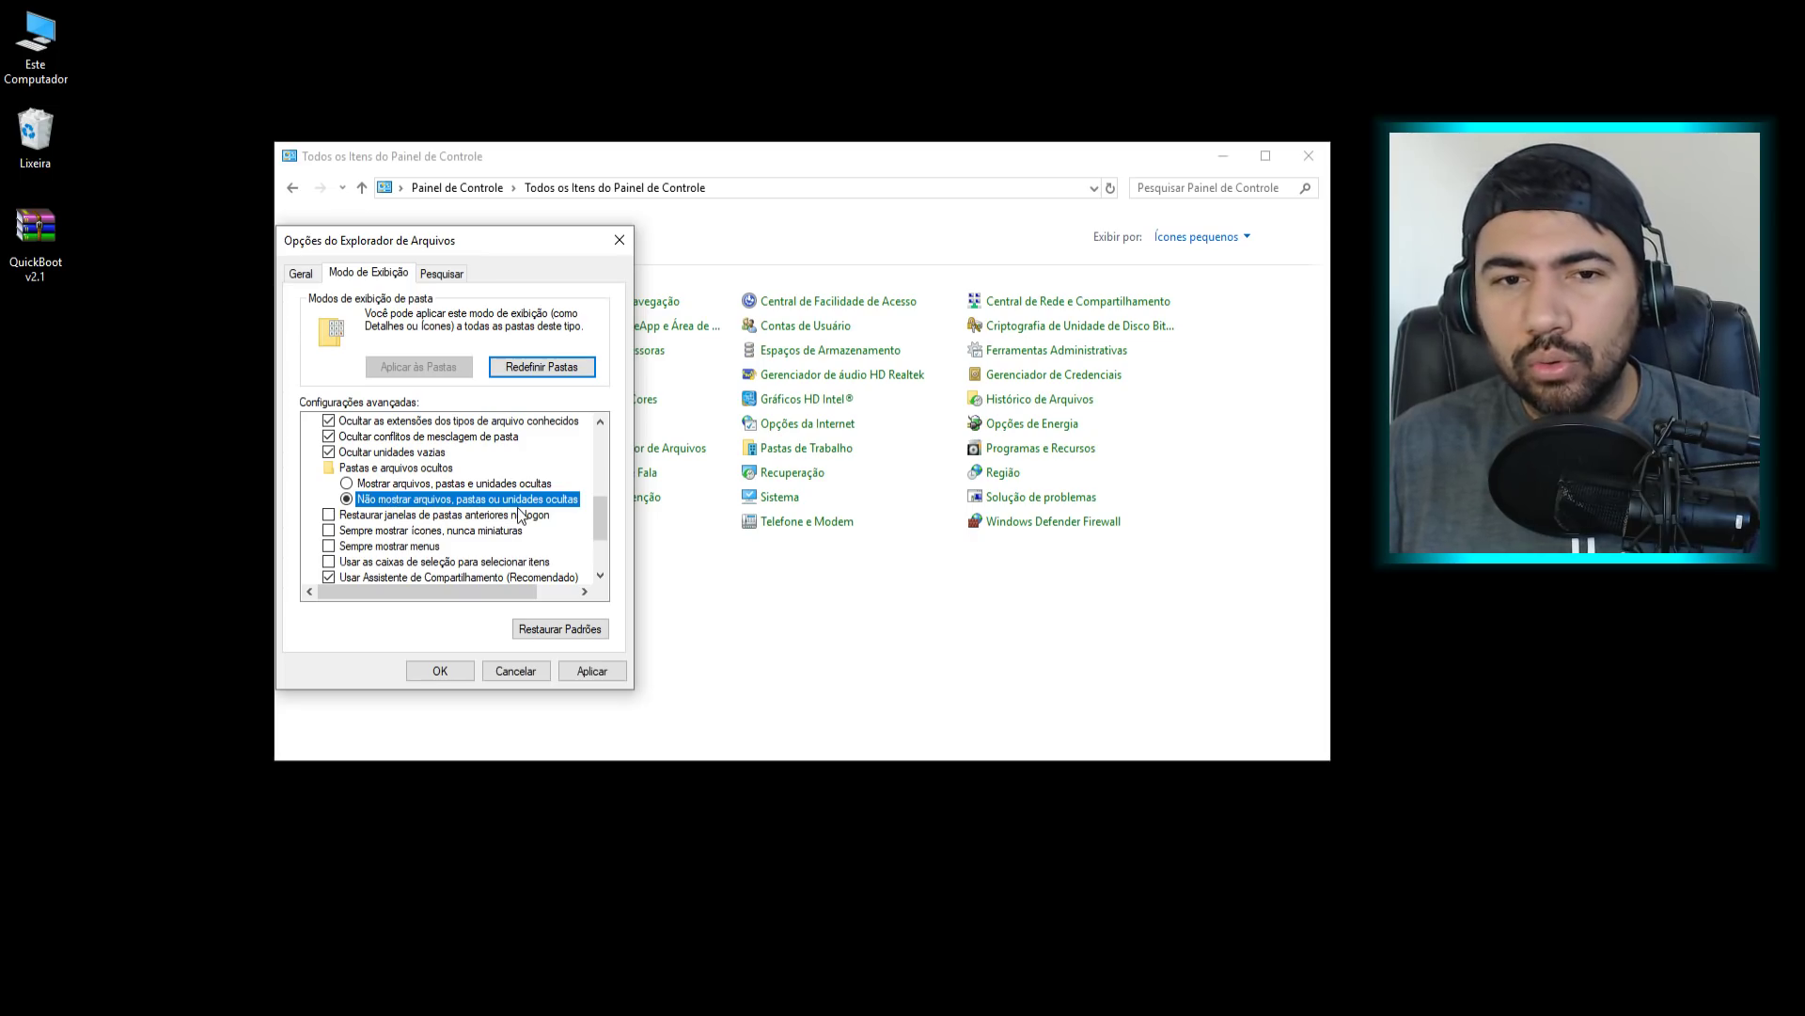
{"action": "left_click", "coordinate": [347, 484]}
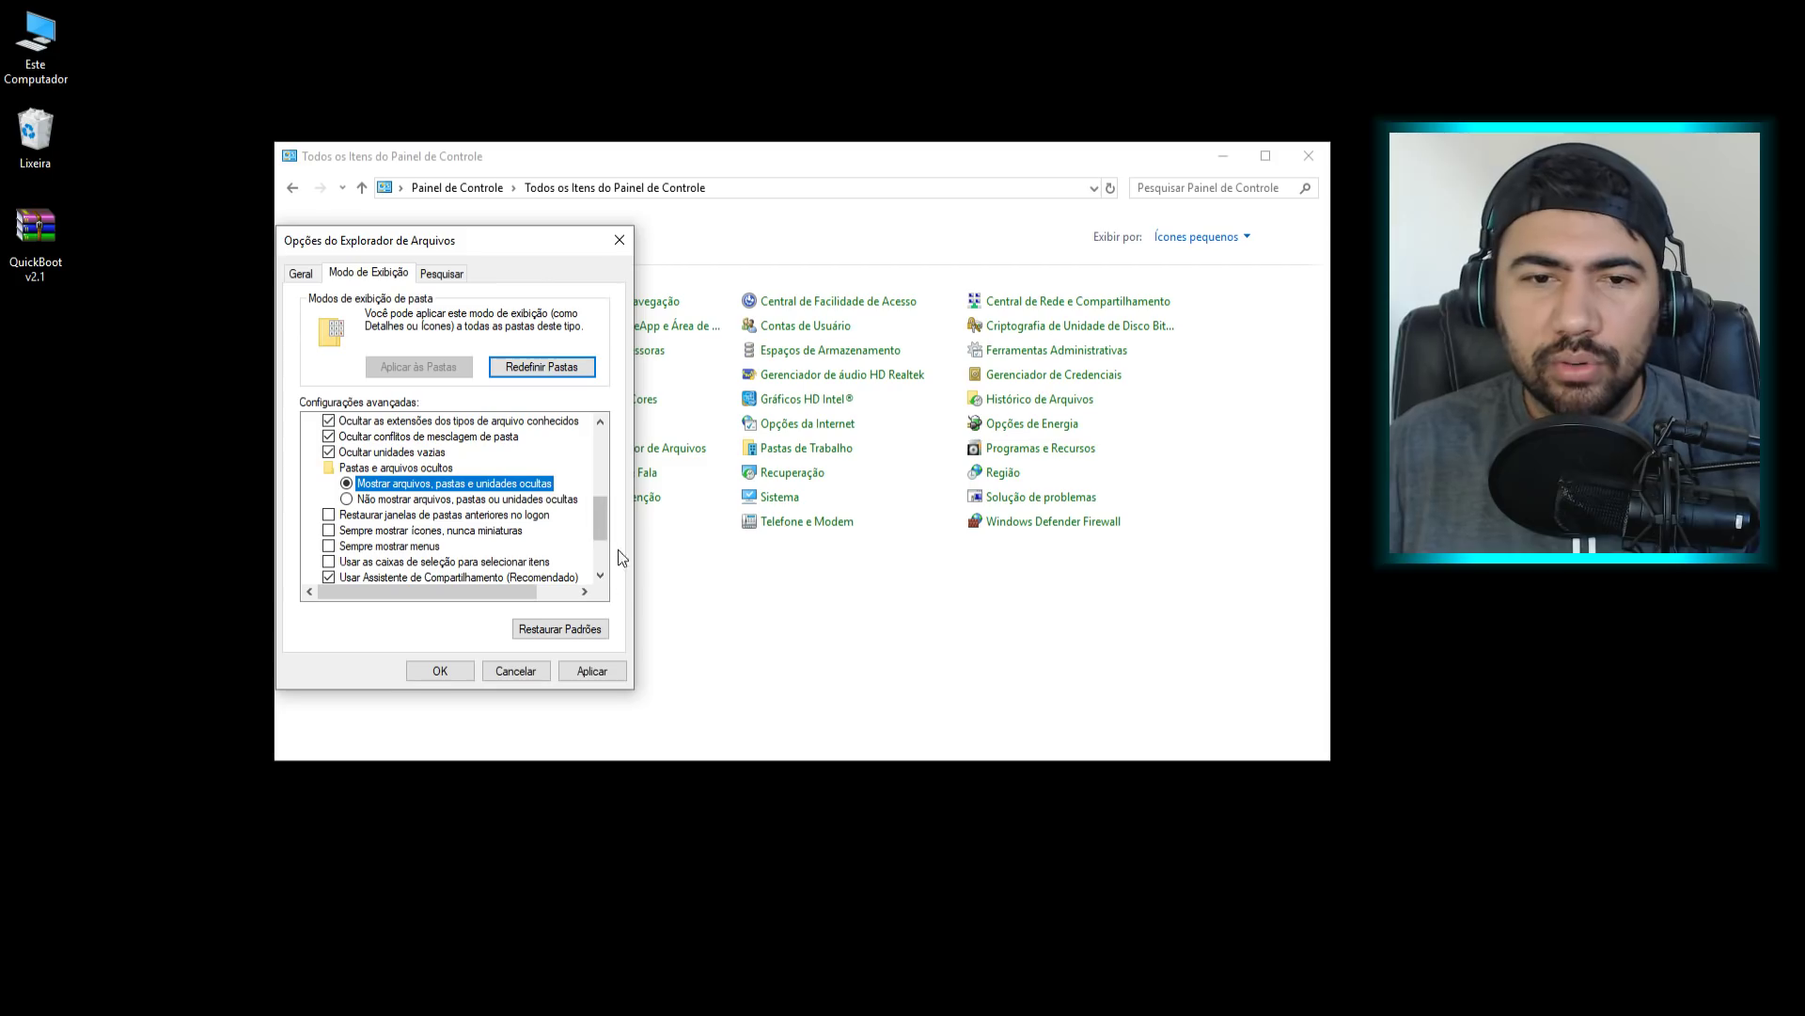
{"action": "left_click", "coordinate": [606, 669]}
{"action": "left_click", "coordinate": [441, 671]}
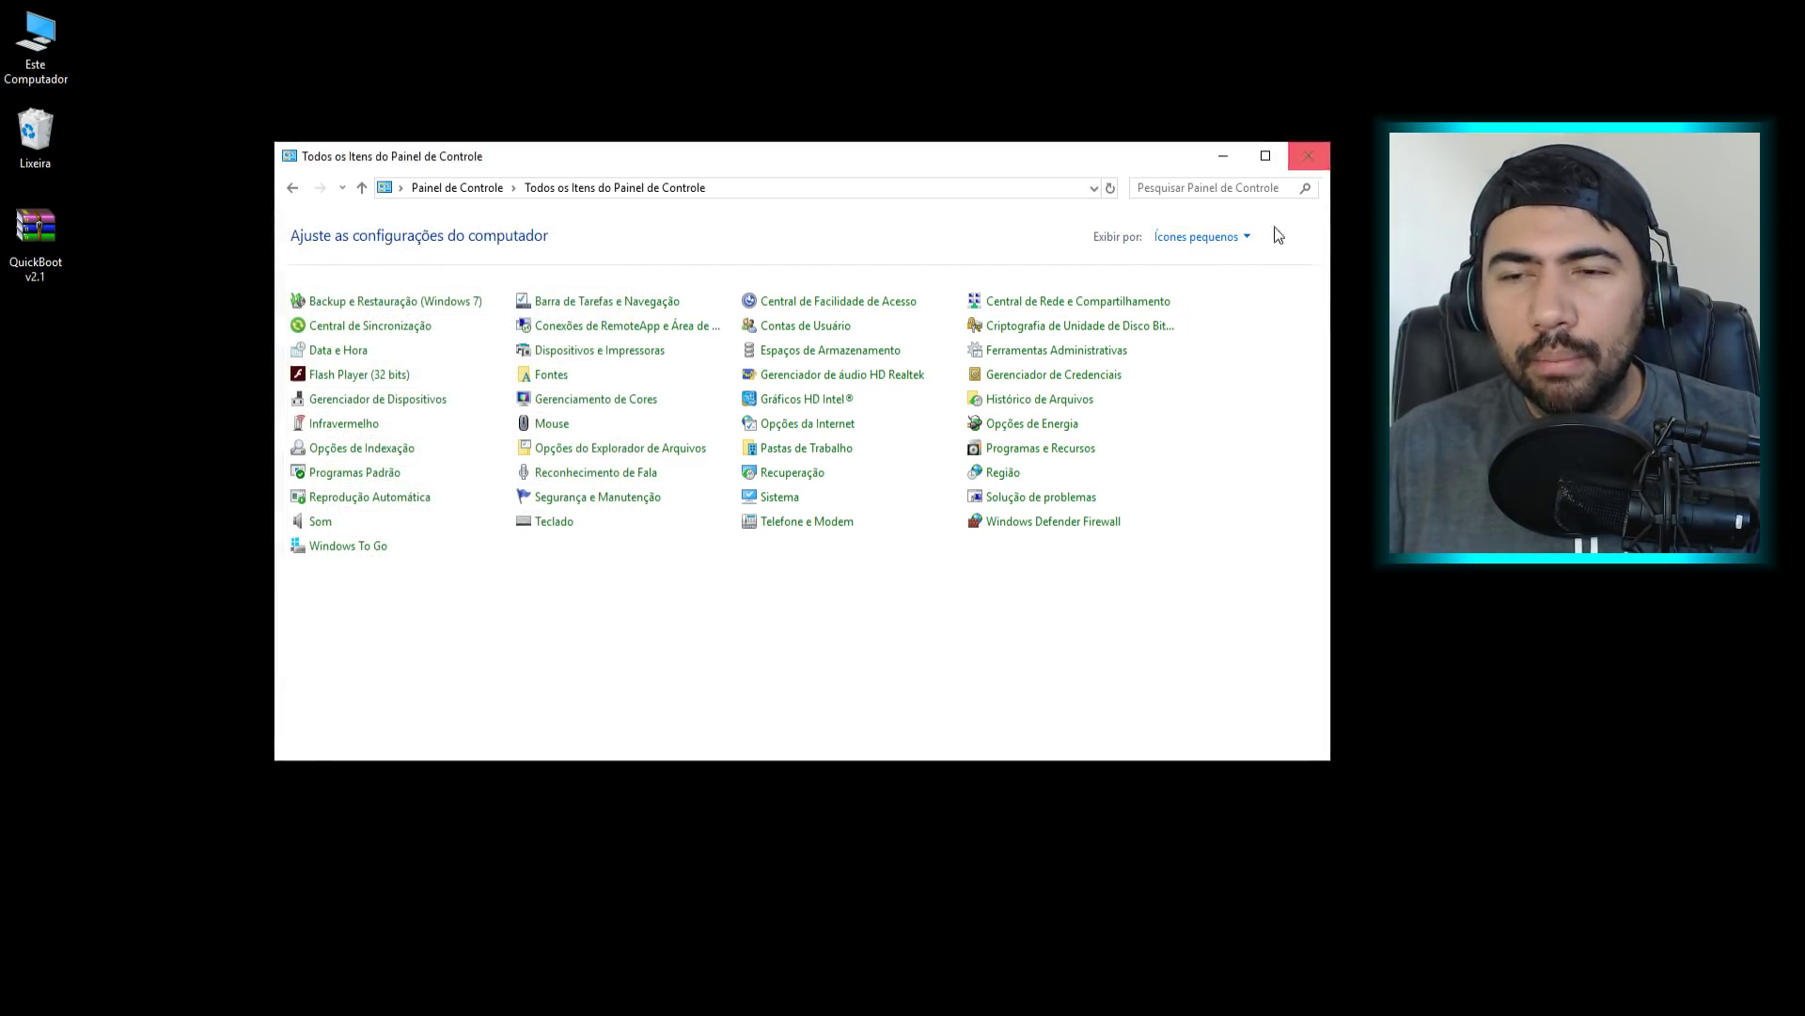
- Return the Control Panel to the Categoria view and close it
{"action": "left_click", "coordinate": [1243, 231]}
{"action": "left_click", "coordinate": [1175, 252]}
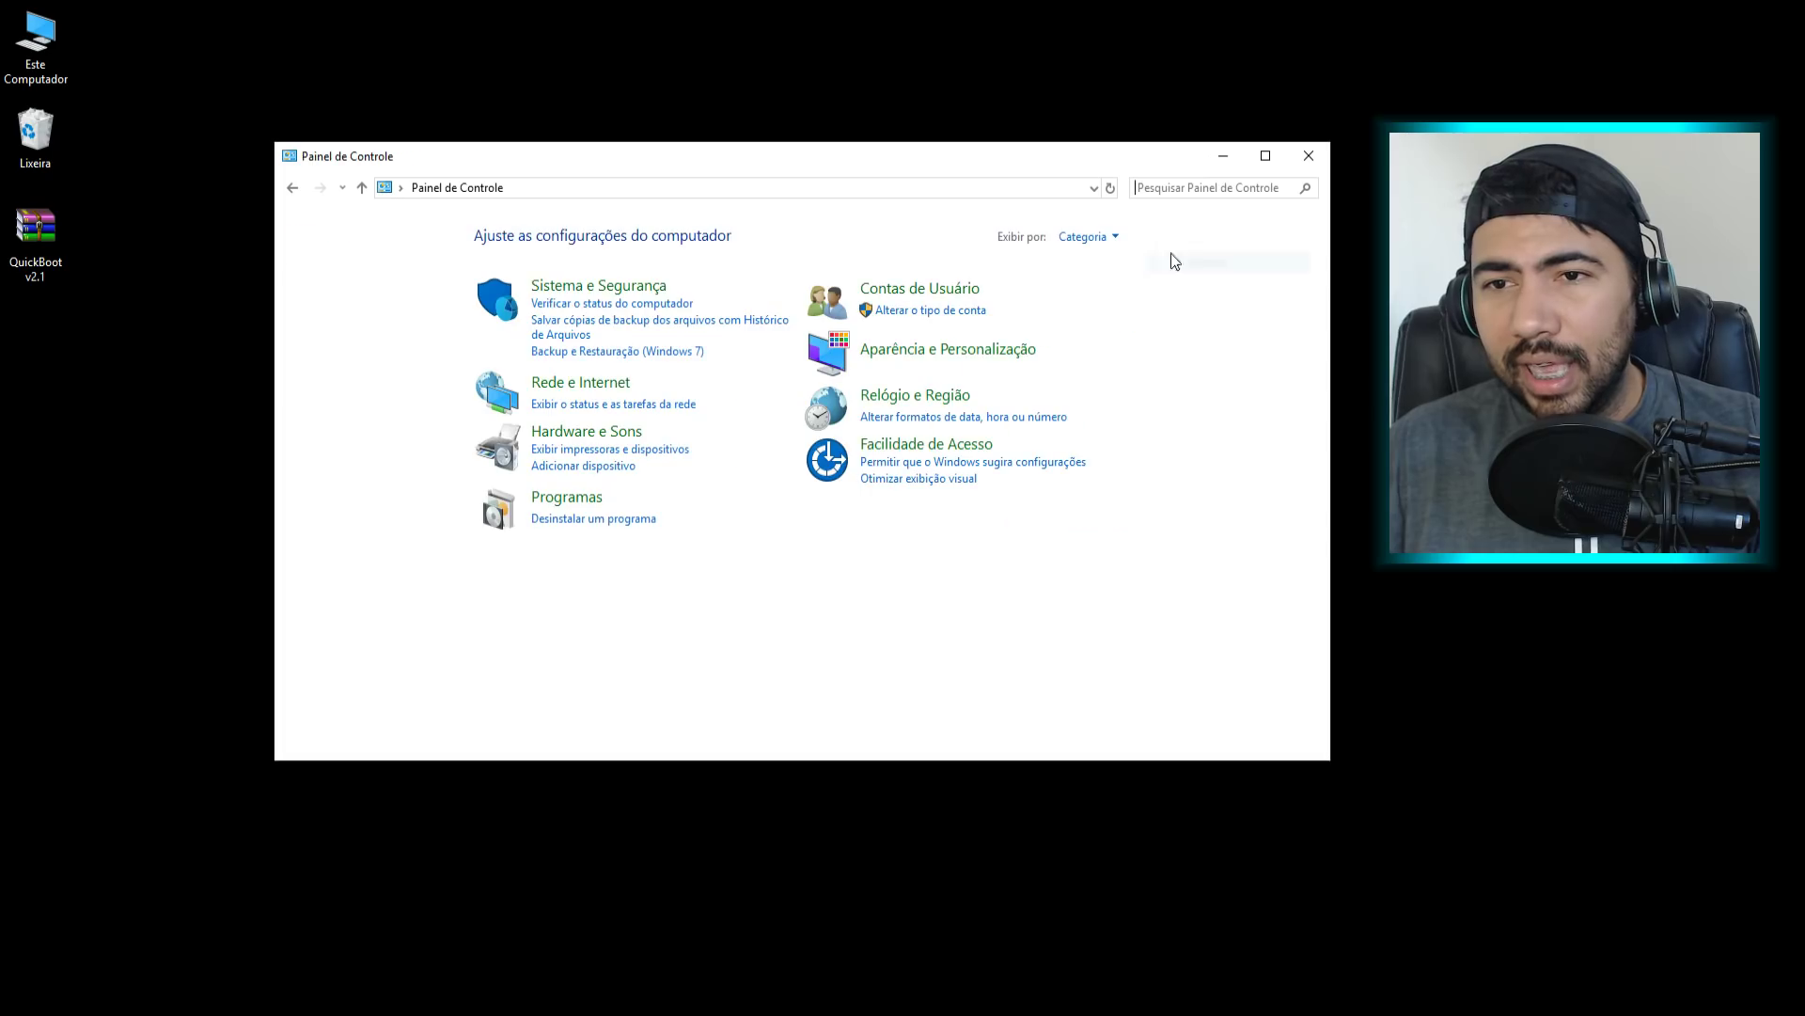
{"action": "left_click", "coordinate": [1309, 156]}
- Open the HD - RGH (F:) drive and check its Content folder
{"action": "double_click", "coordinate": [36, 43]}
{"action": "double_click", "coordinate": [724, 505]}
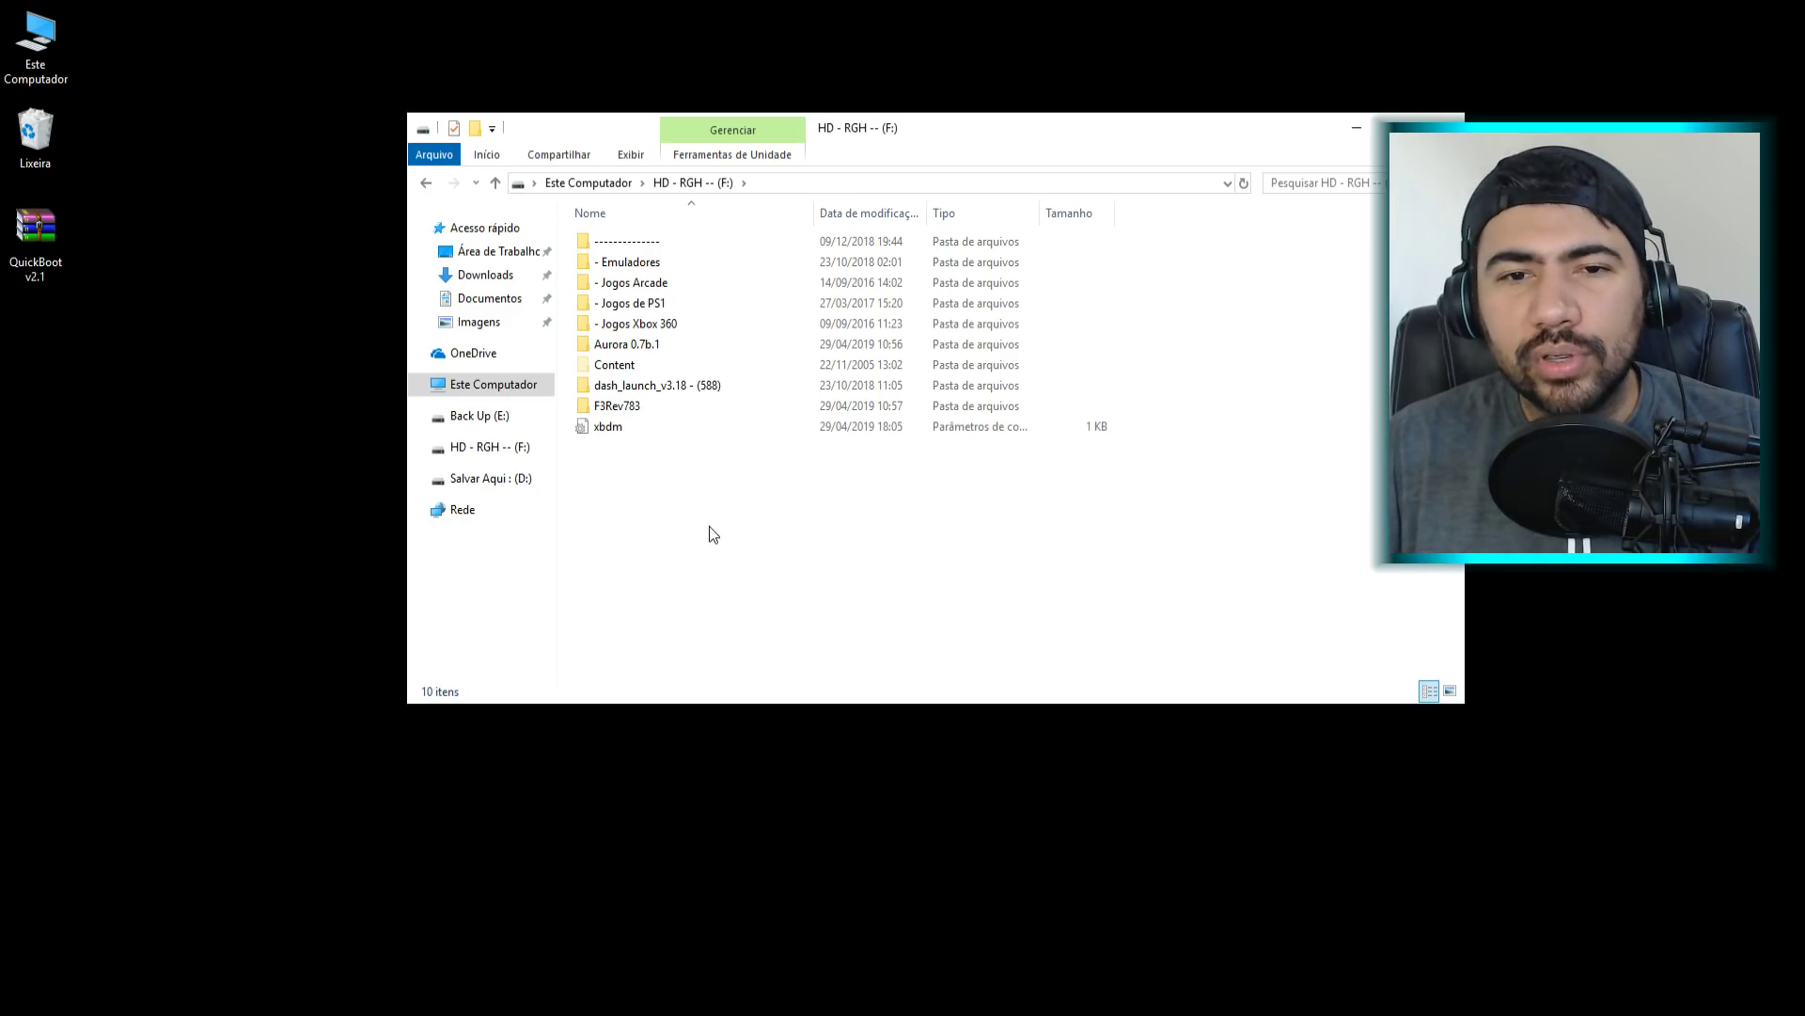
{"action": "left_click", "coordinate": [645, 374]}
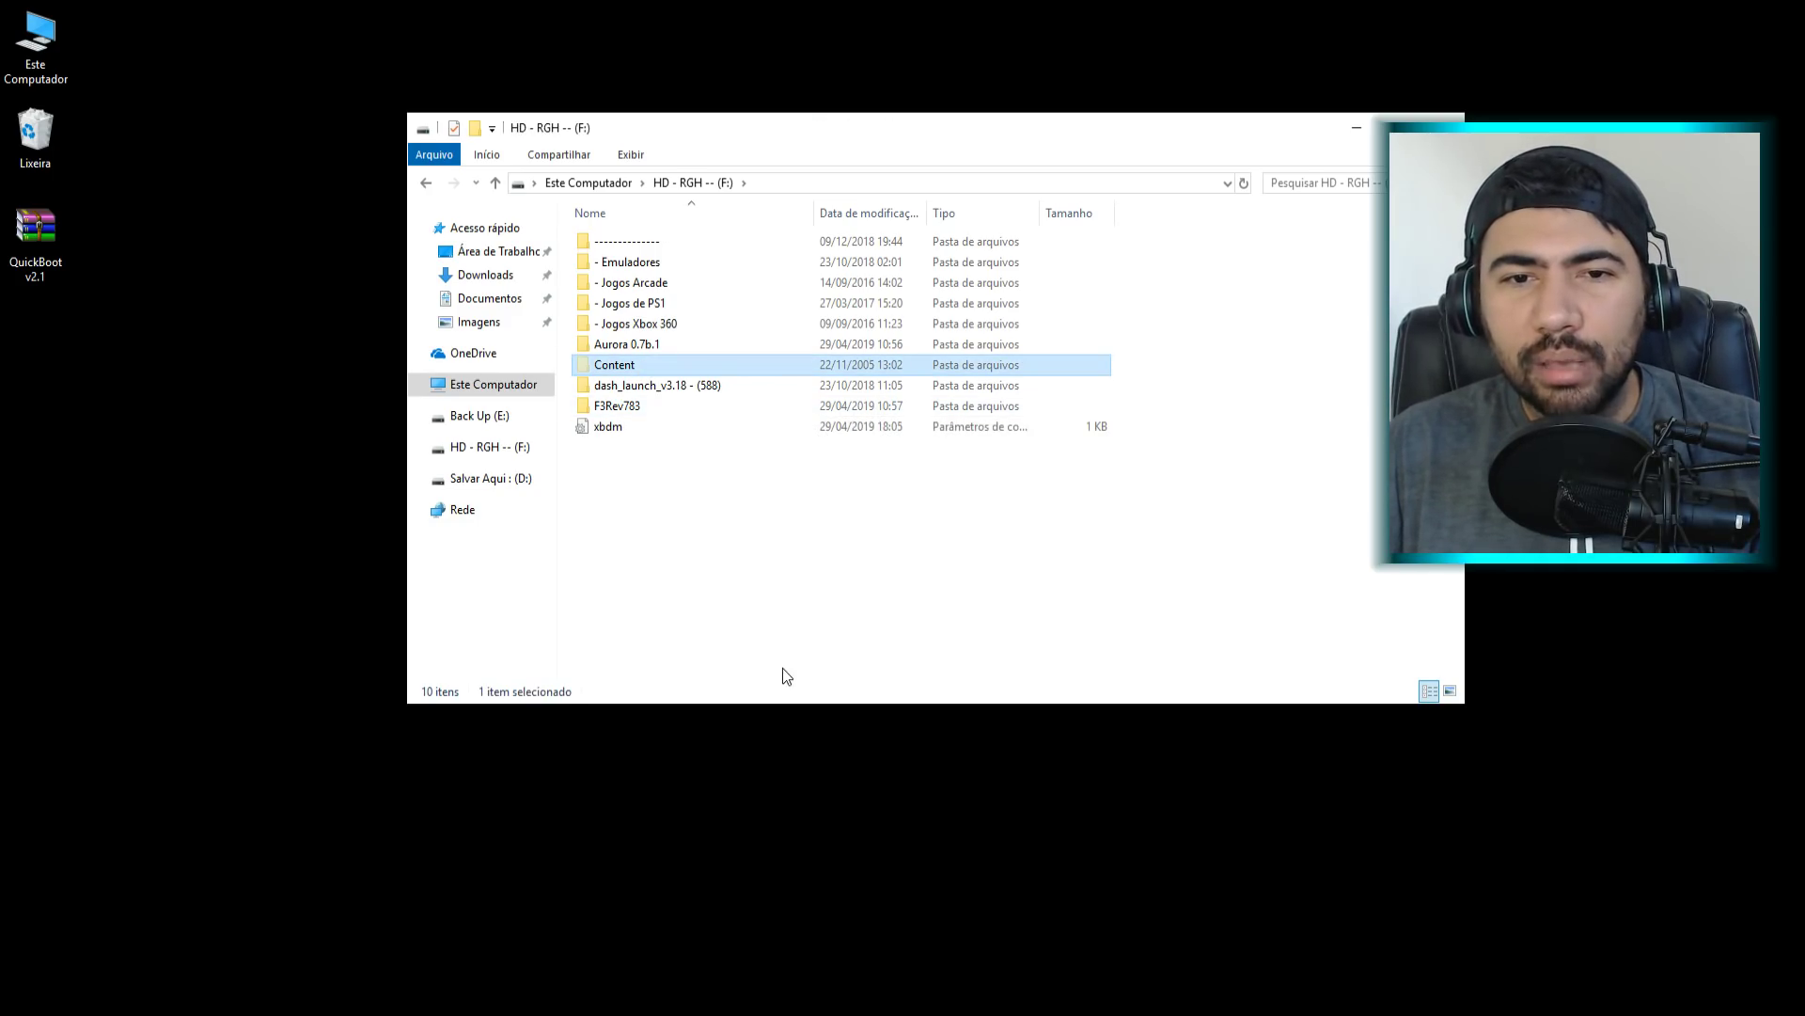
{"action": "left_click", "coordinate": [721, 546]}
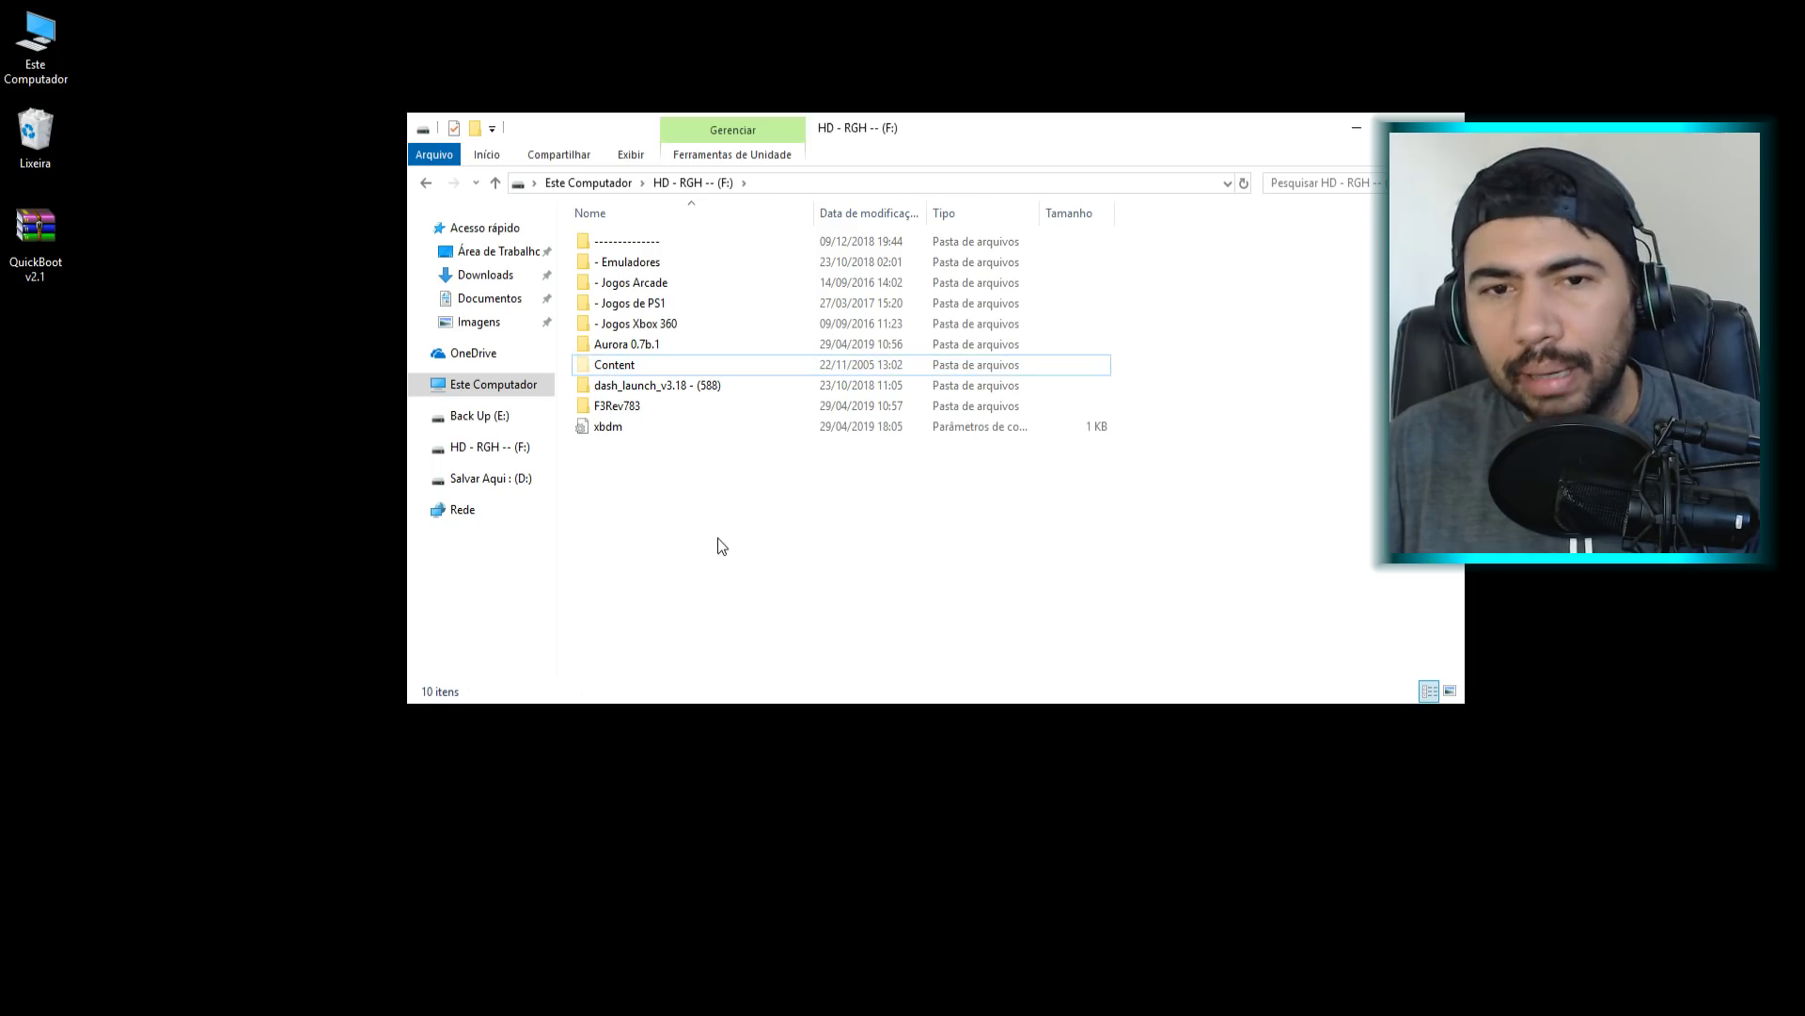
- Move the launch file from the F3Rev783 folder to the root of the HD - RGH (F:) drive
{"action": "double_click", "coordinate": [628, 406]}
{"action": "right_click", "coordinate": [612, 366]}
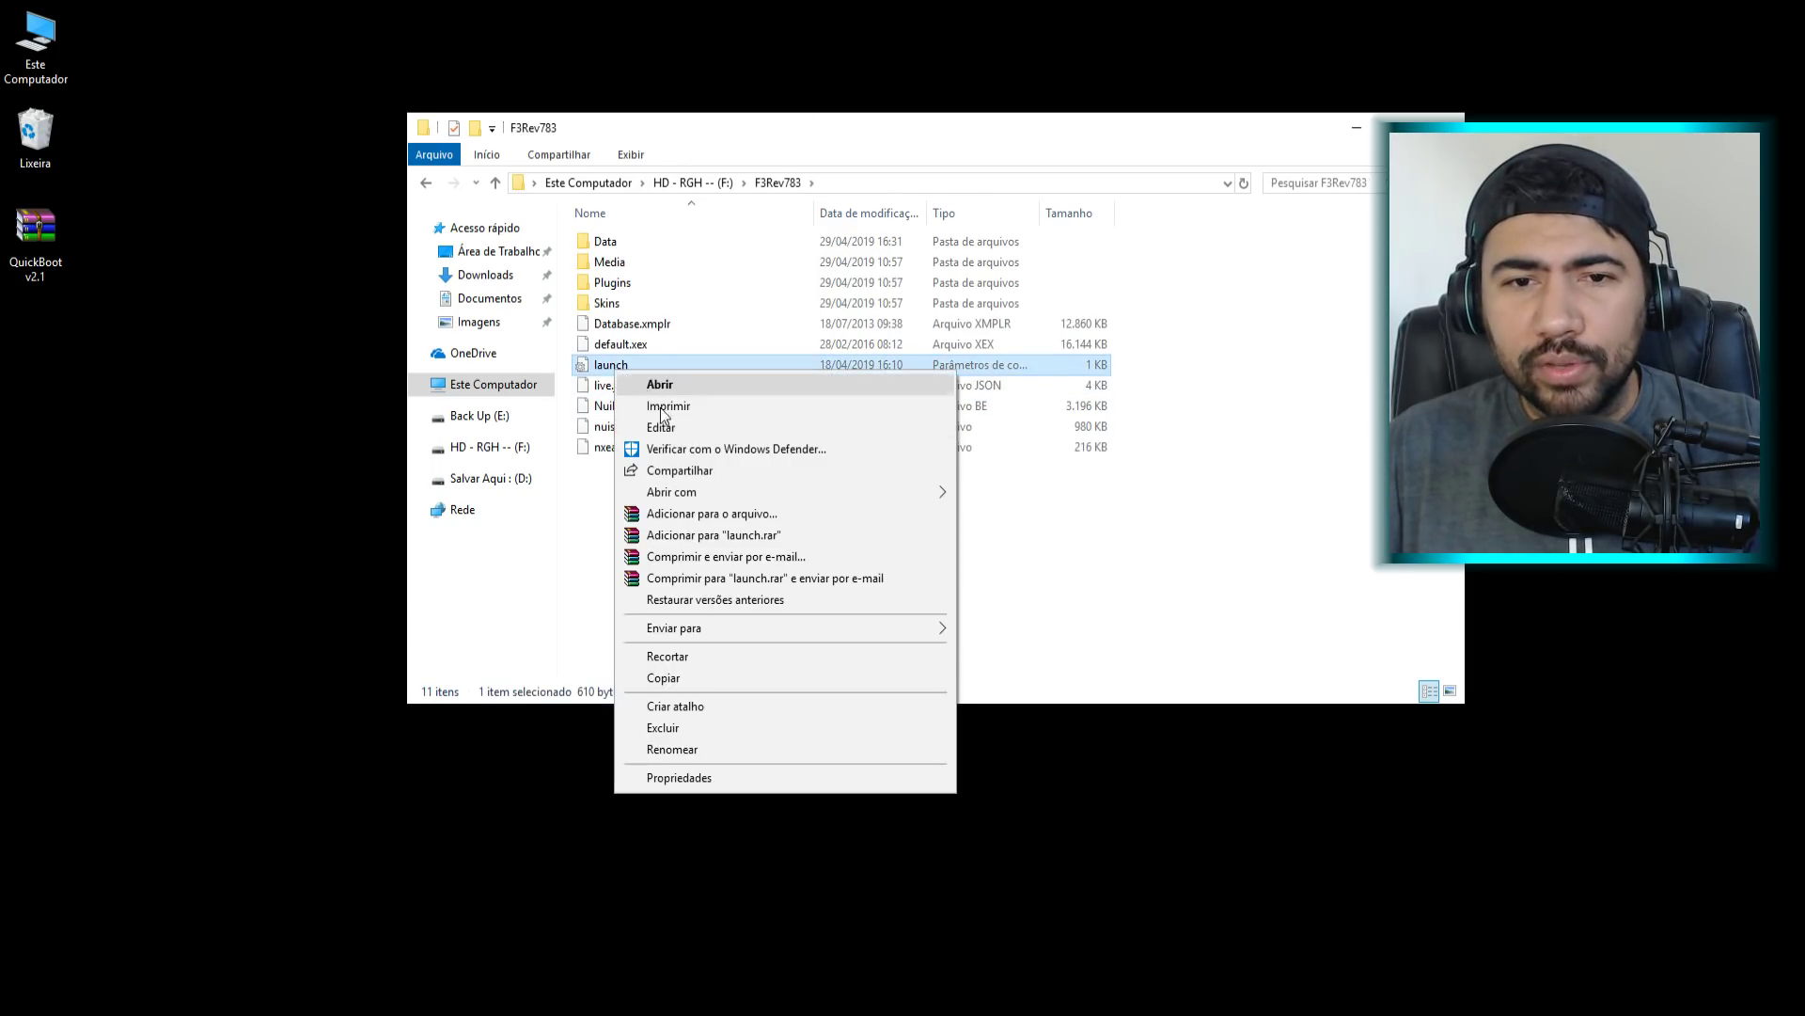
{"action": "left_click", "coordinate": [674, 650]}
{"action": "left_click", "coordinate": [426, 184]}
{"action": "left_click", "coordinate": [626, 479]}
{"action": "right_click", "coordinate": [613, 498]}
{"action": "left_click", "coordinate": [669, 659]}
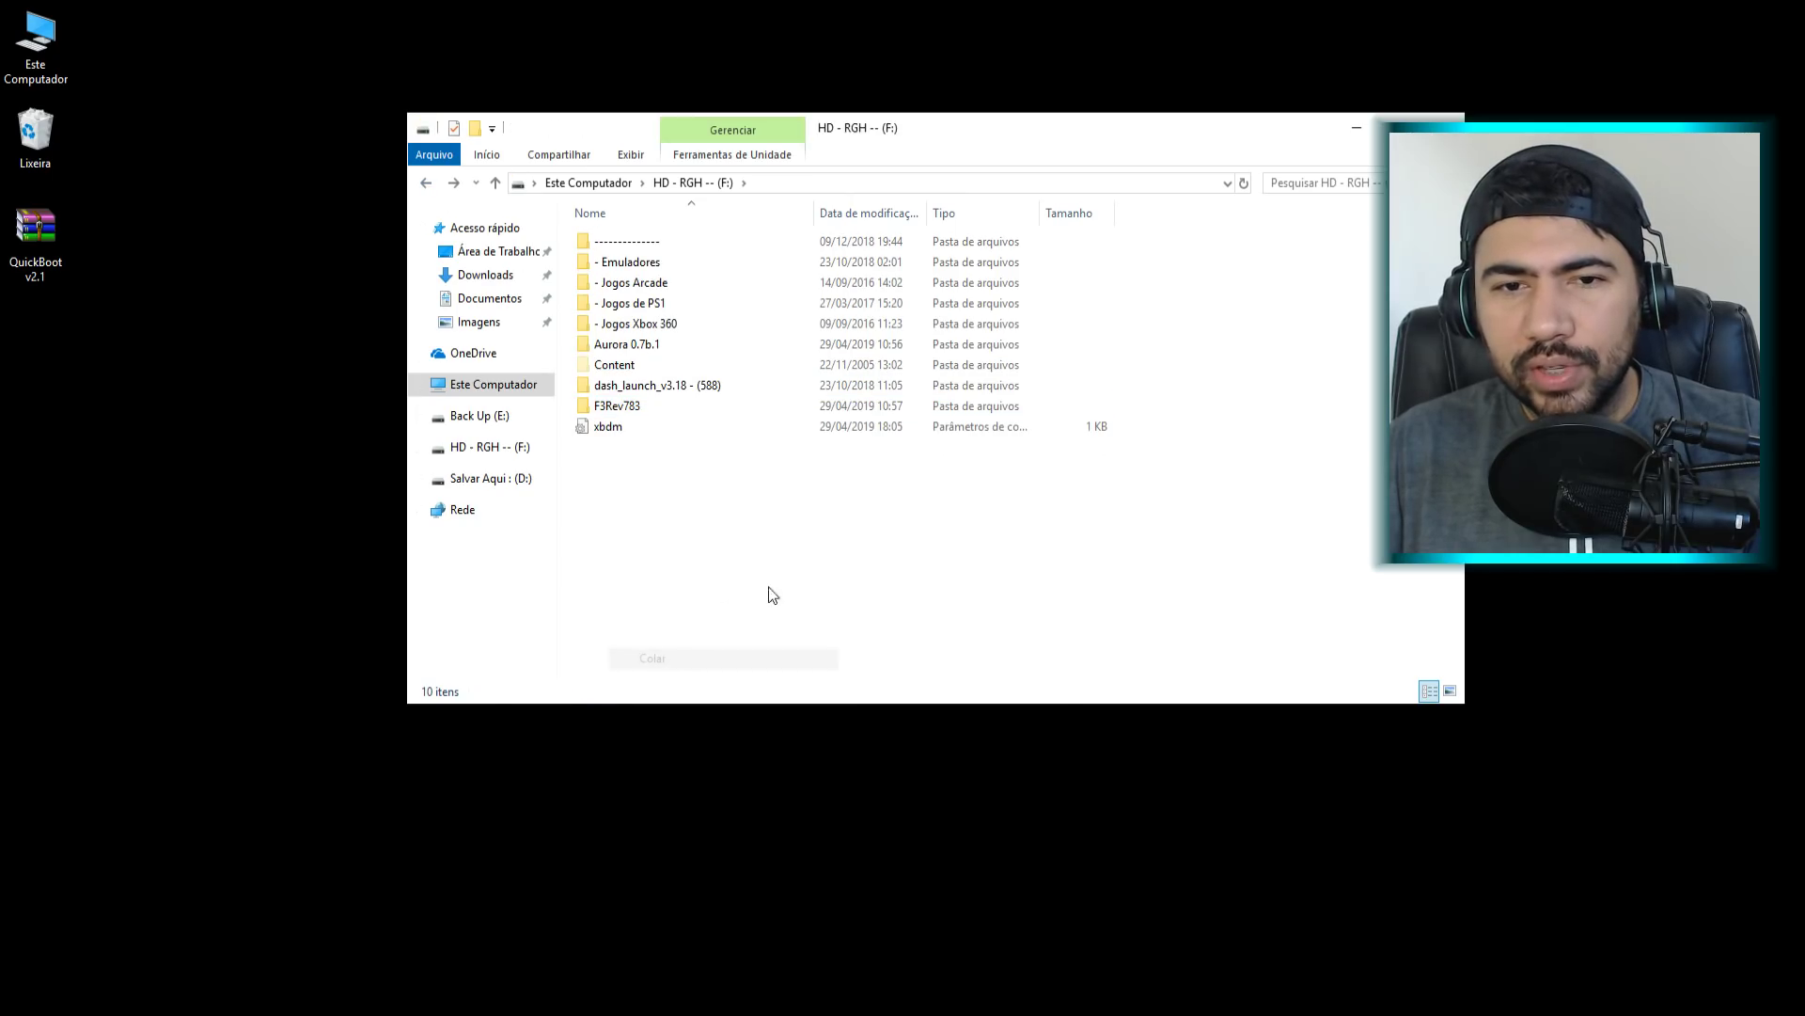
- Delete the xbdm file from the drive root and select the launch file
{"action": "right_click", "coordinate": [606, 427]}
{"action": "left_click", "coordinate": [664, 784]}
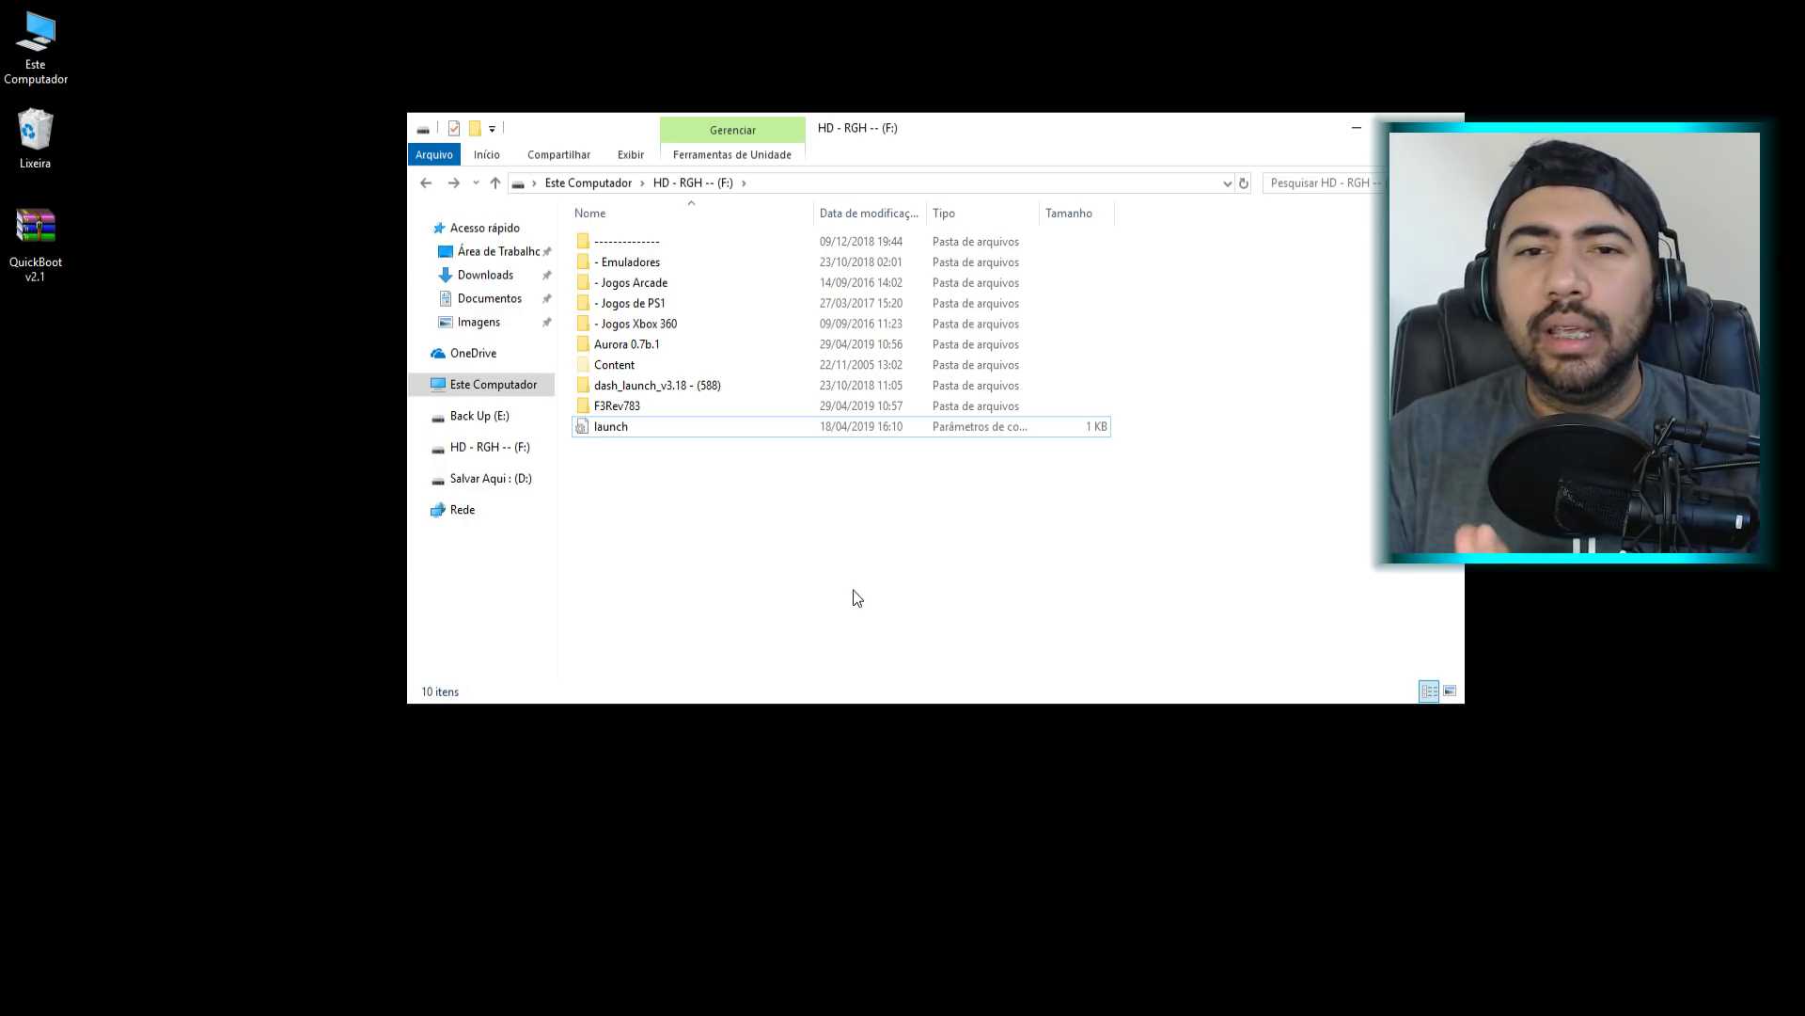
{"action": "left_click", "coordinate": [609, 428]}
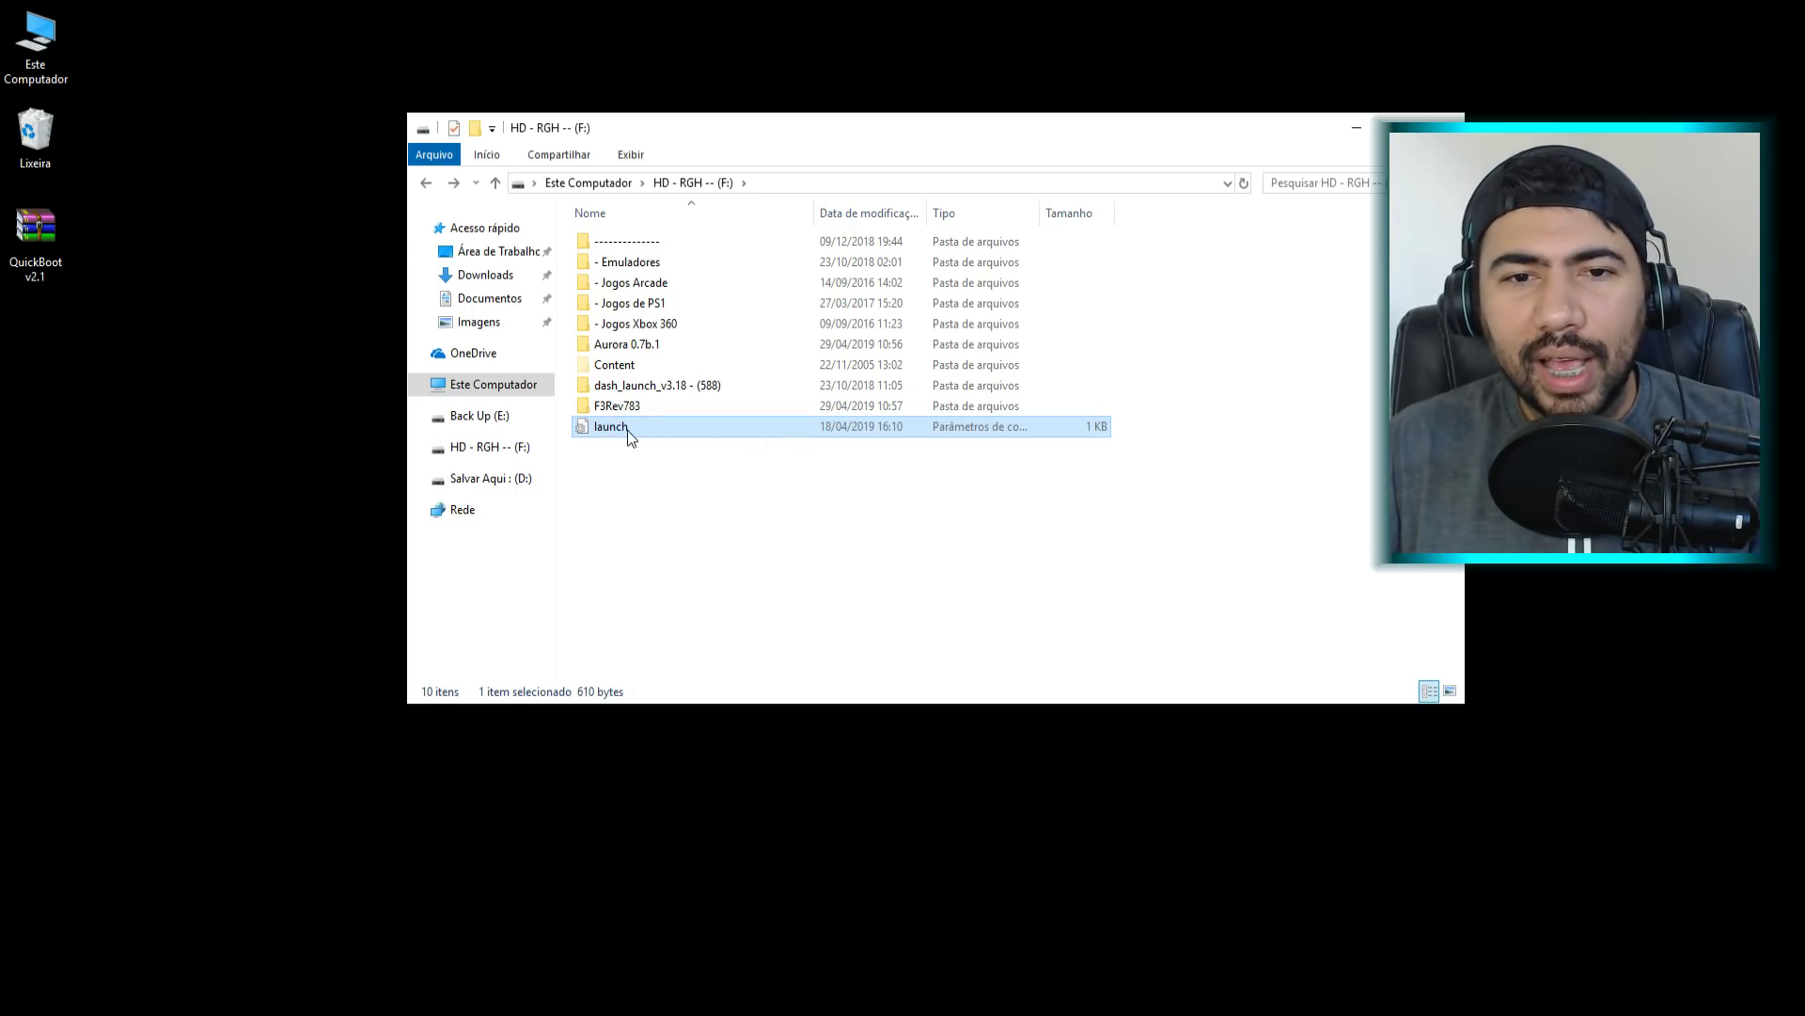
- Create a folder named "meu launch" in the drive root and move the launch file into it
{"action": "right_click", "coordinate": [673, 562]}
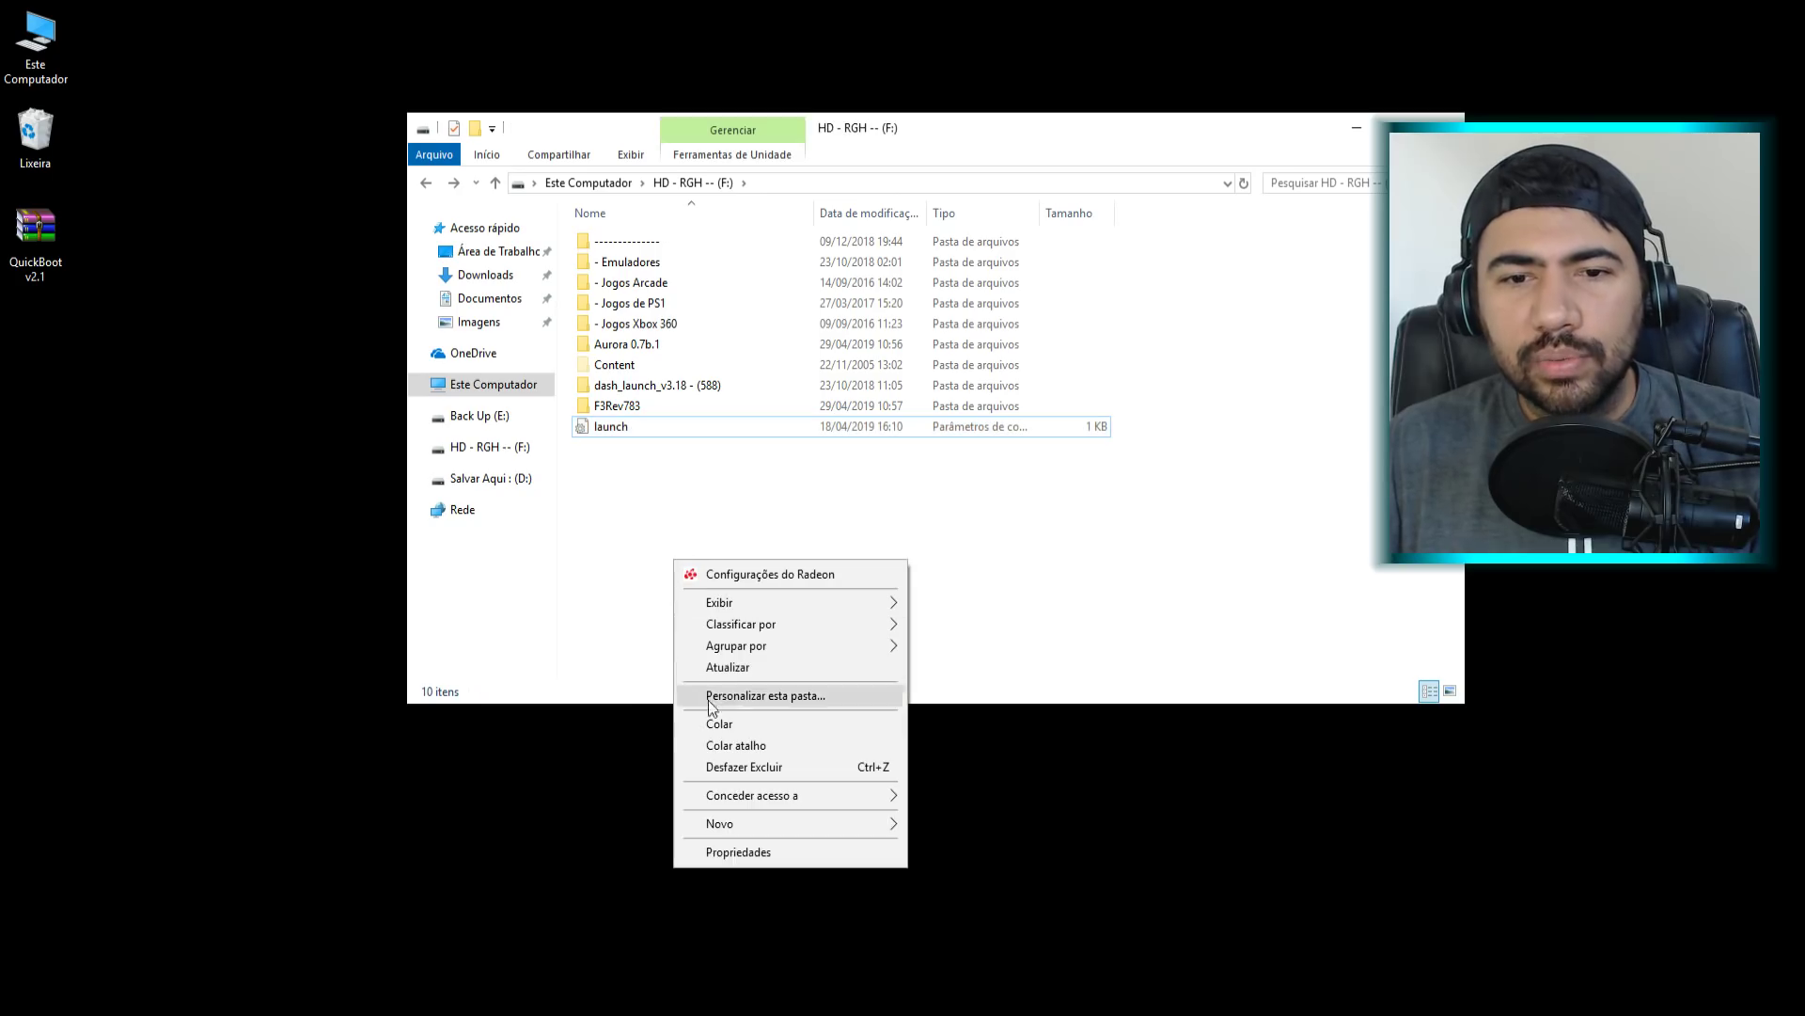
{"action": "mouse_move", "coordinate": [720, 824]}
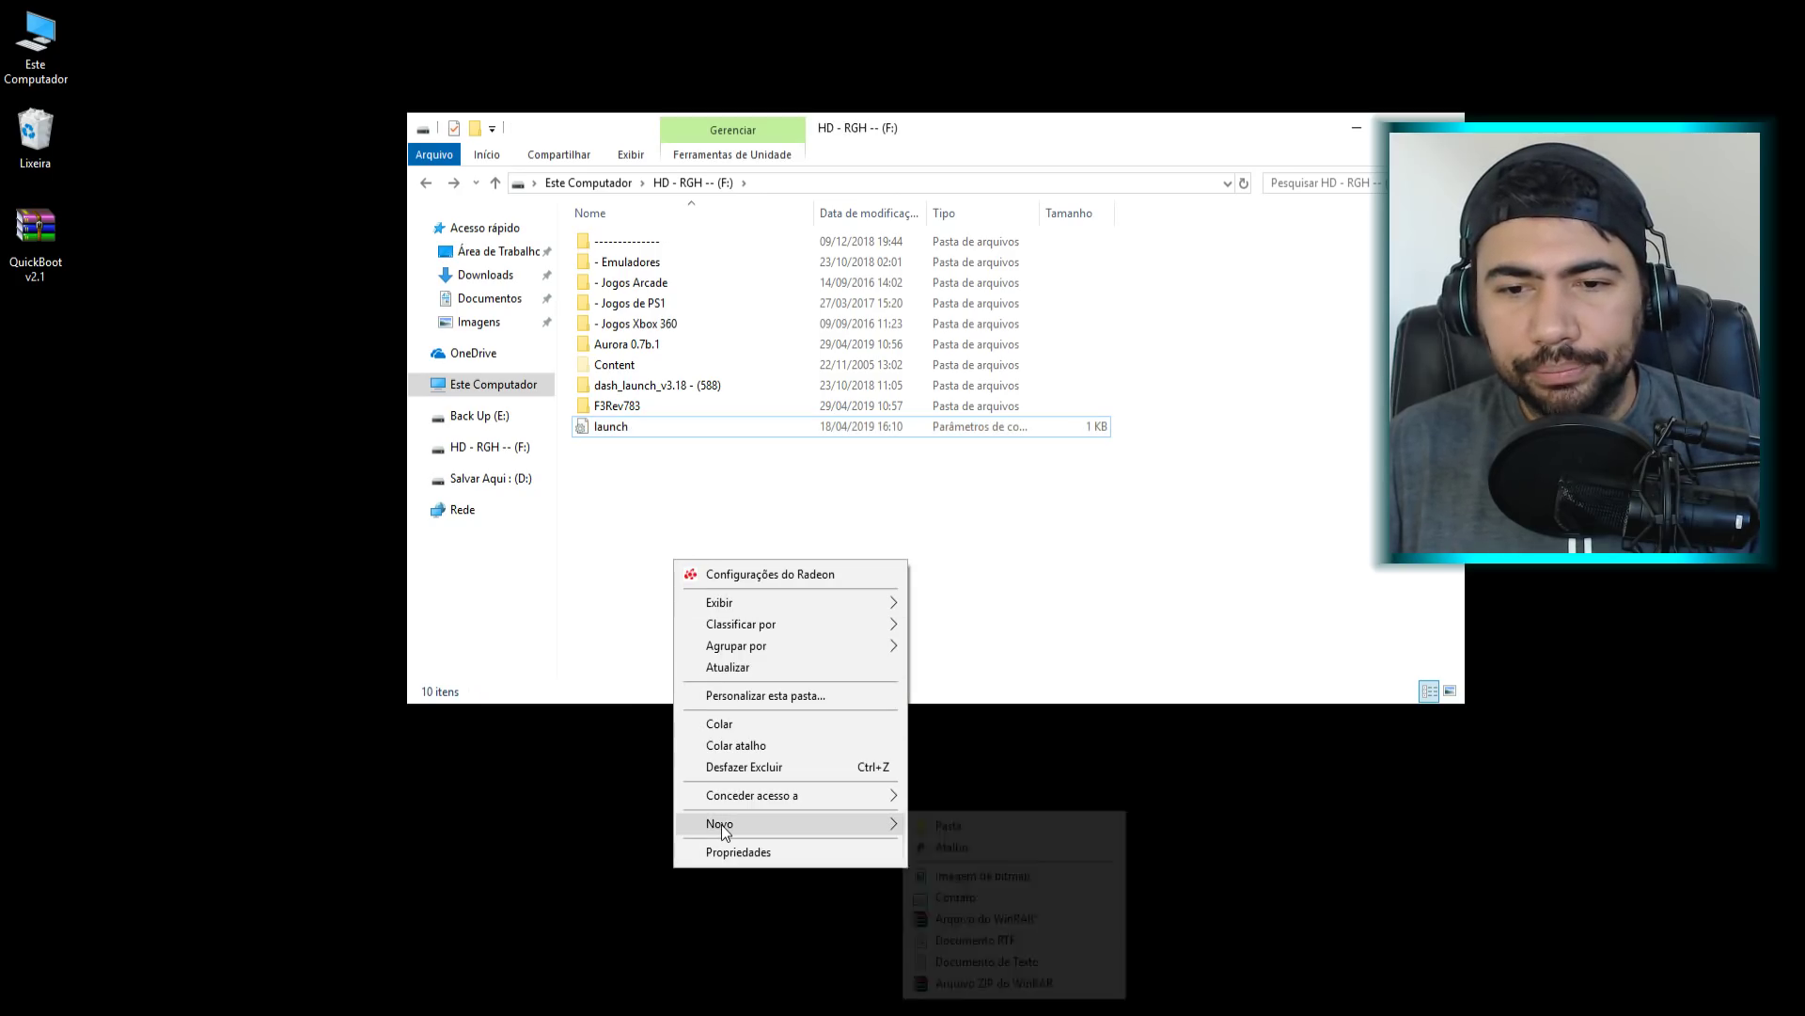
{"action": "left_click", "coordinate": [948, 823]}
{"action": "type", "text": "meu launch"}
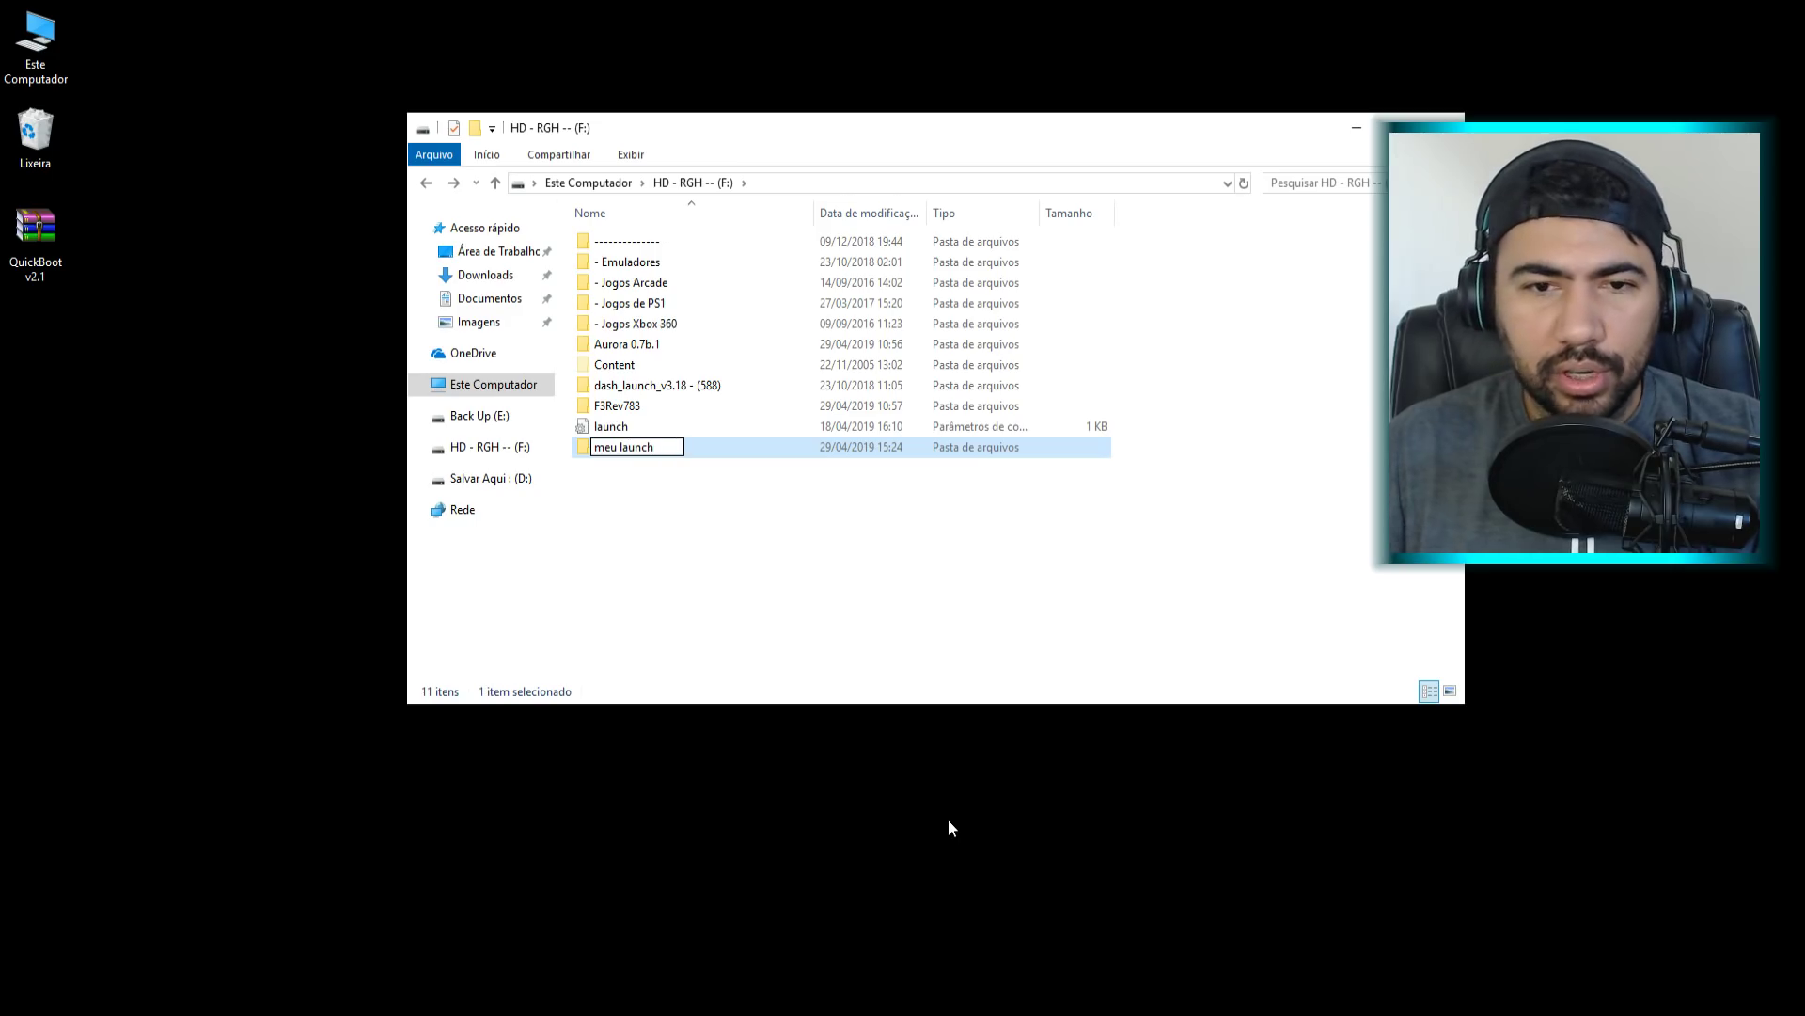
{"action": "left_click", "coordinate": [802, 636]}
{"action": "left_click", "coordinate": [616, 431]}
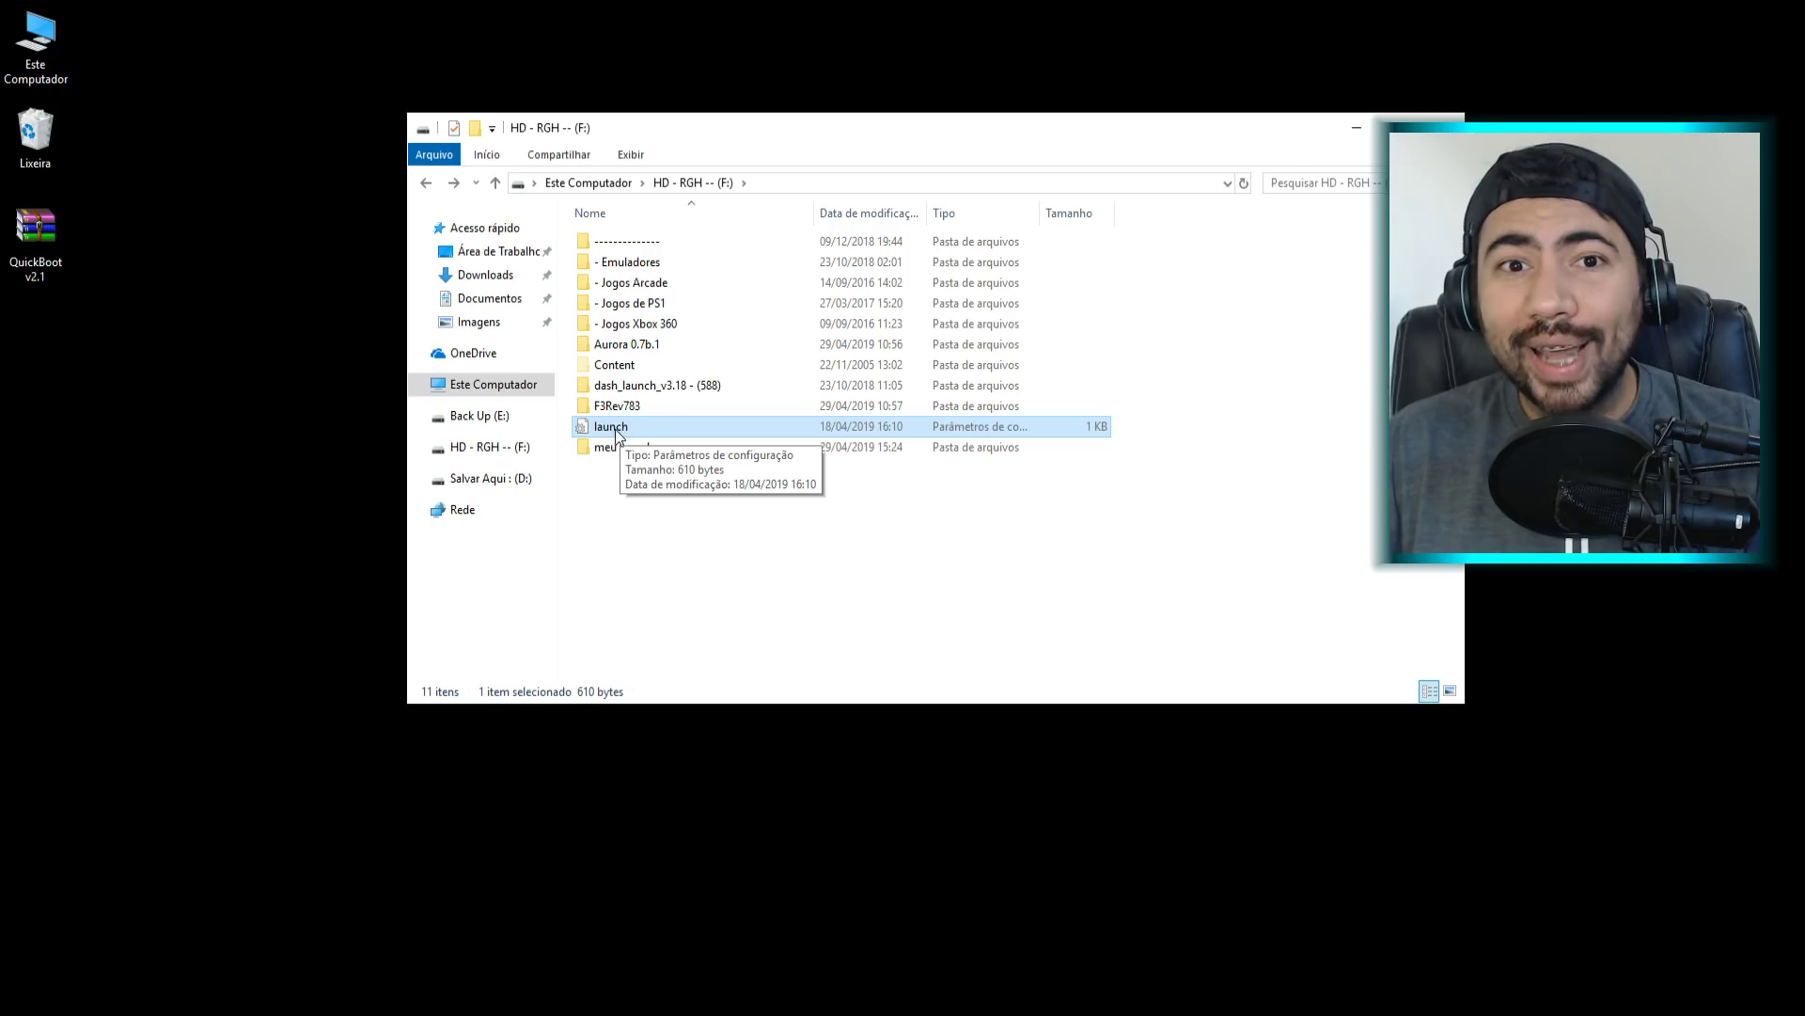
{"action": "left_click_drag", "start_coordinate": [619, 428], "coordinate": [626, 447]}
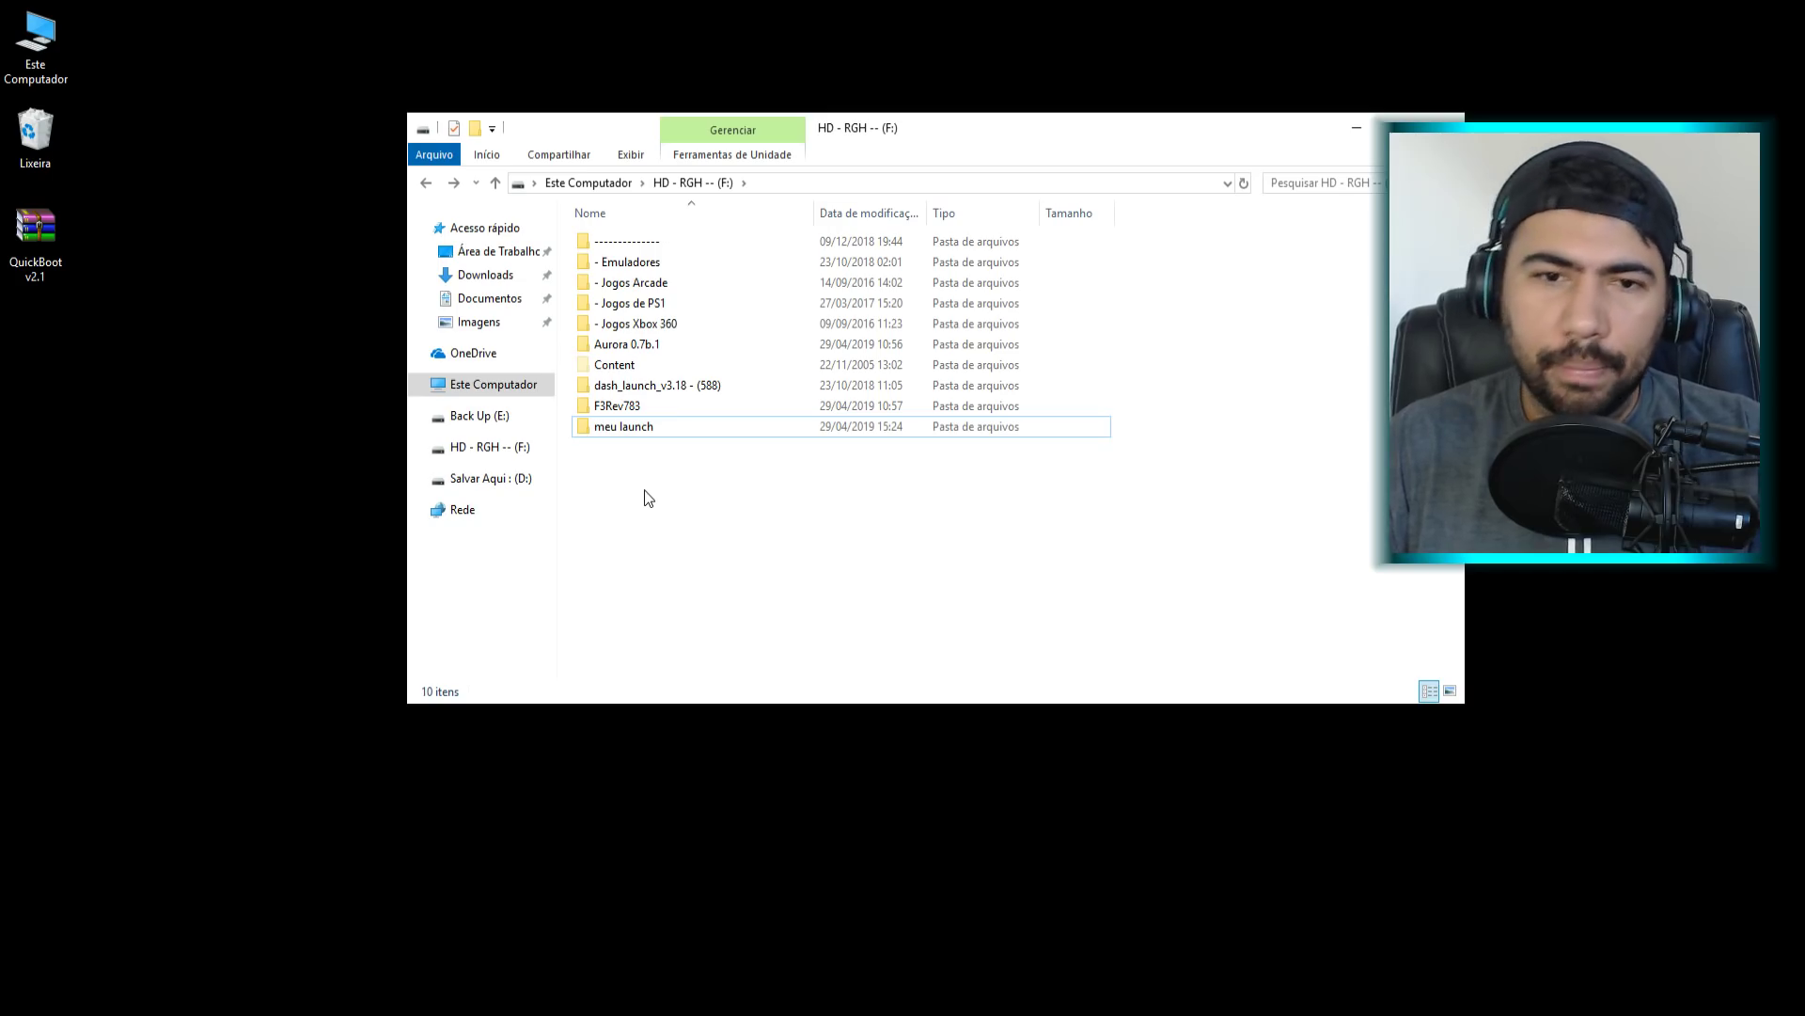
- Select the Aurora 0.7b.1 and F3Rev783 folders together in the drive root
{"action": "left_click", "coordinate": [621, 409]}
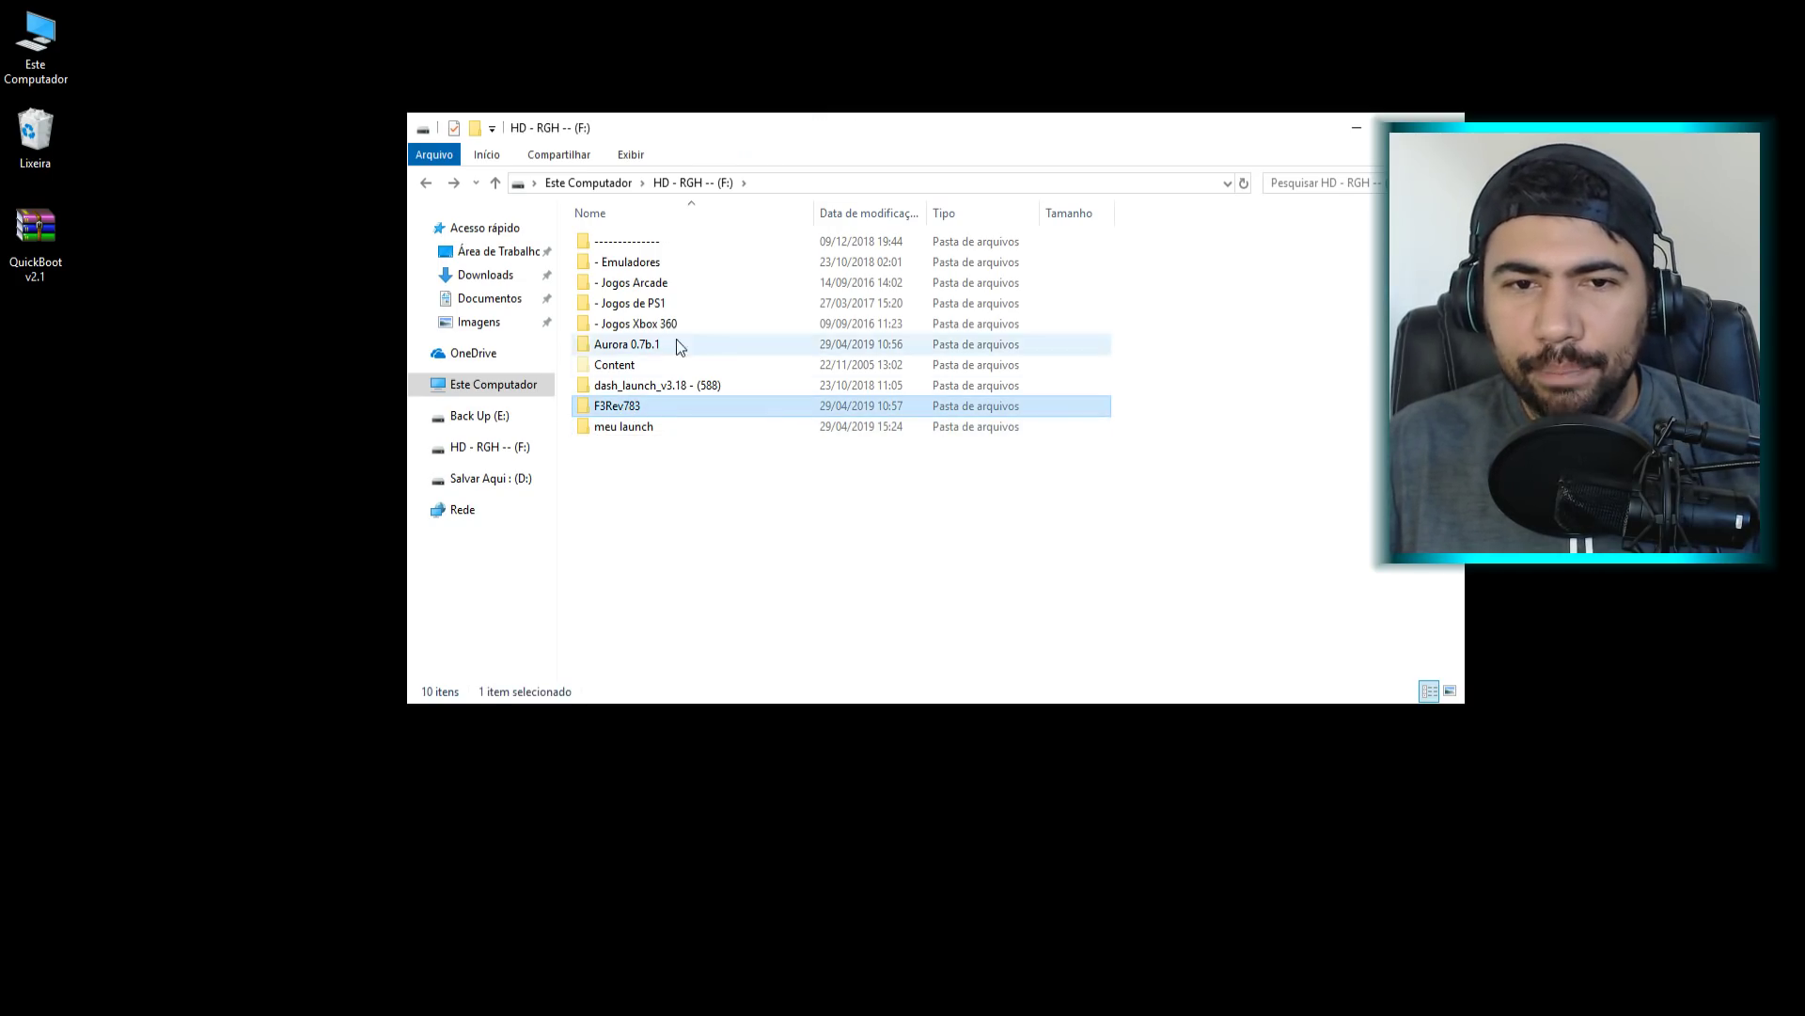
{"action": "left_click", "coordinate": [636, 346]}
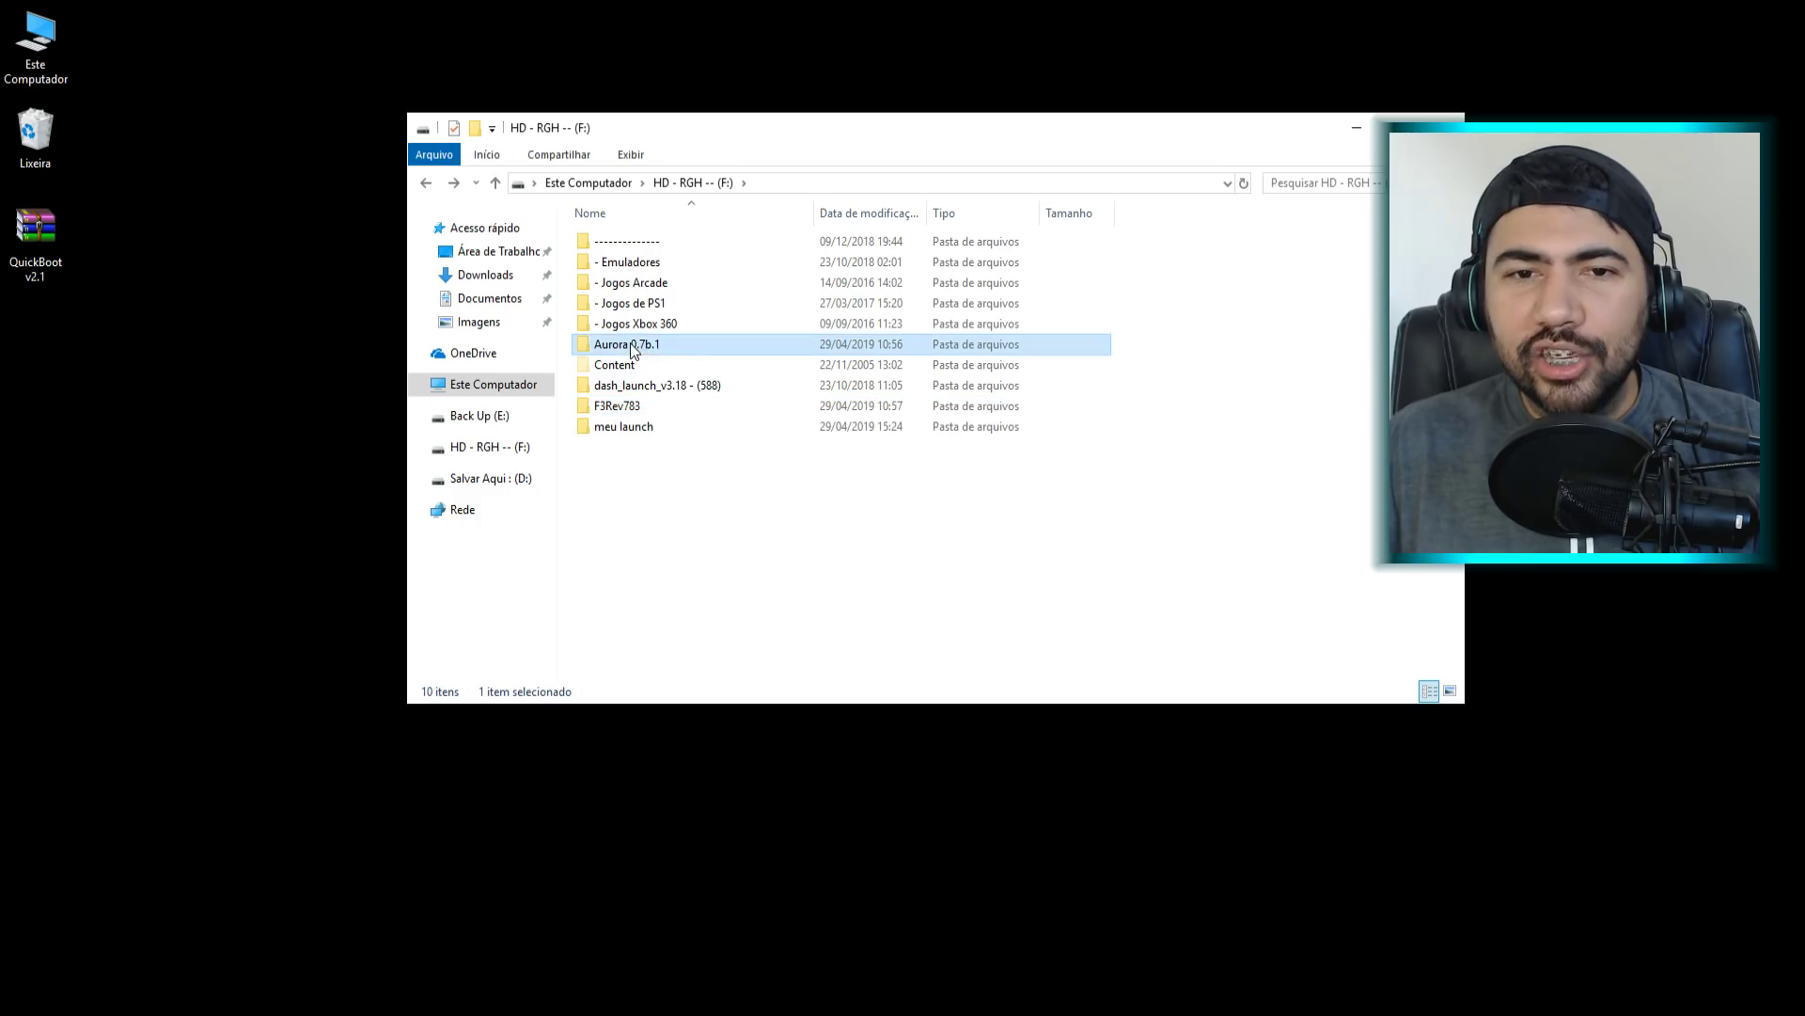
{"action": "left_click", "coordinate": [624, 406], "text": "ctrl"}
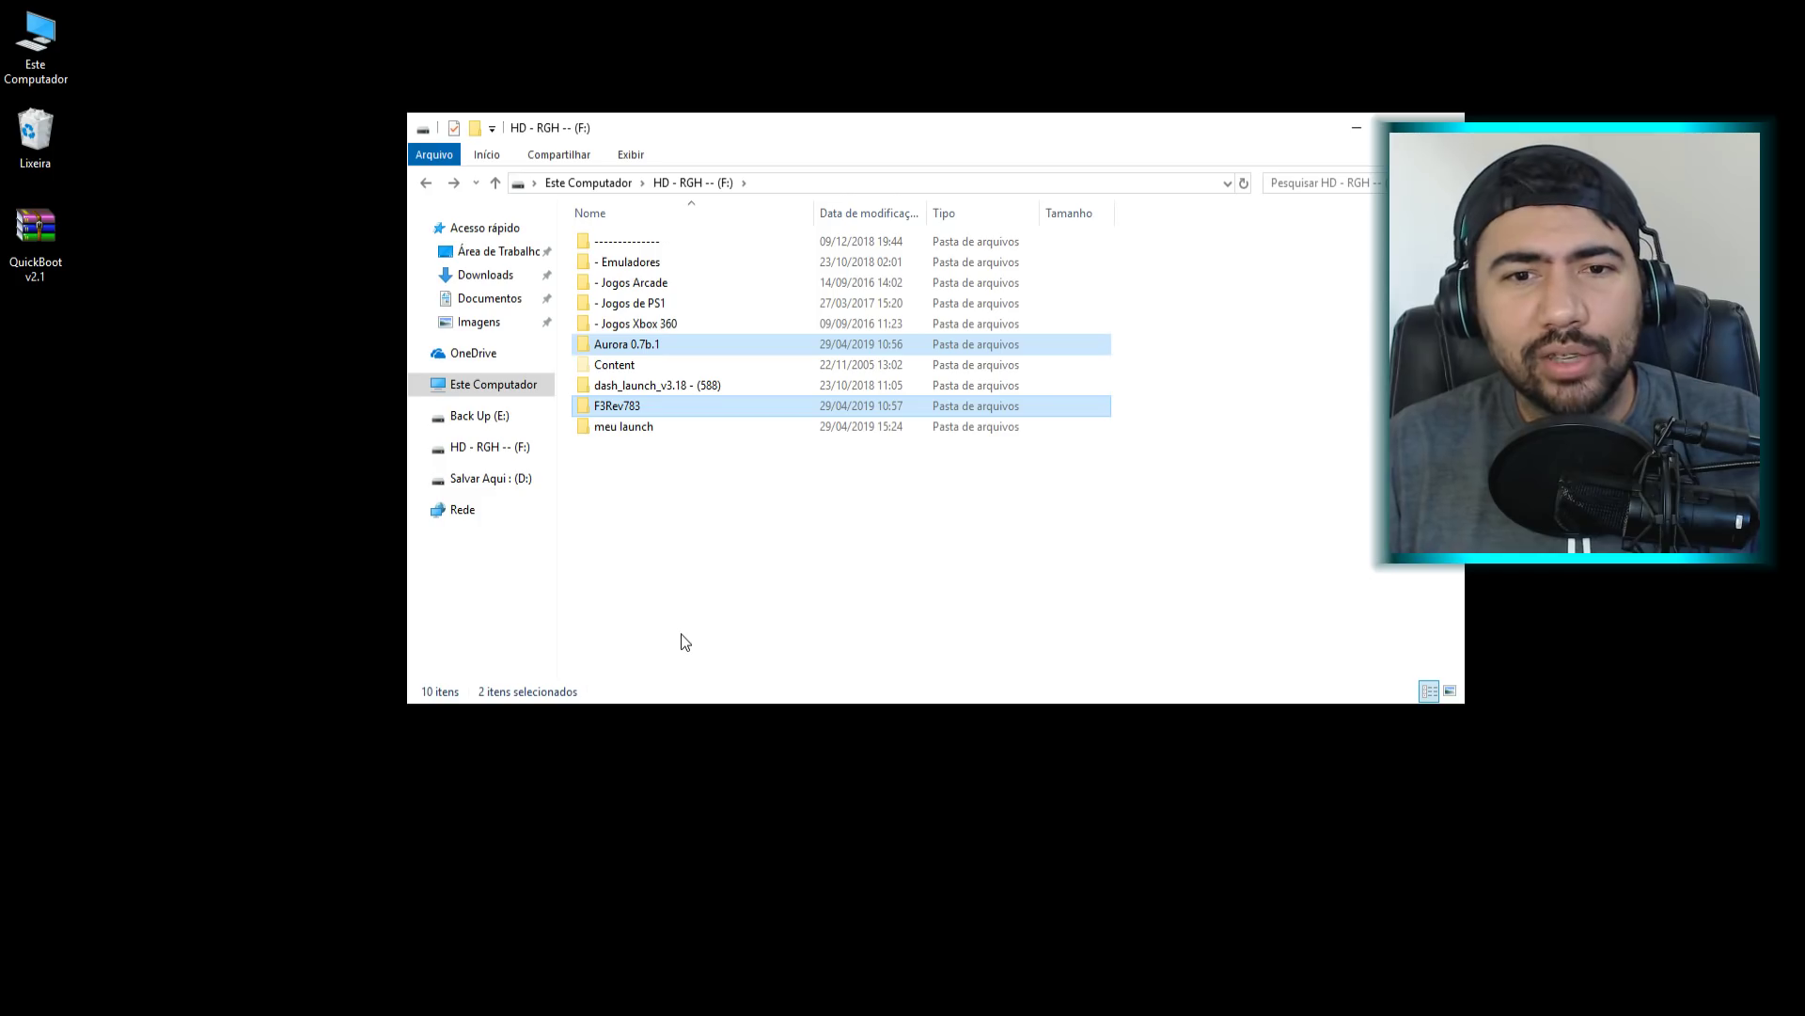
{"action": "left_click", "coordinate": [619, 402]}
{"action": "left_click", "coordinate": [626, 344], "text": "ctrl"}
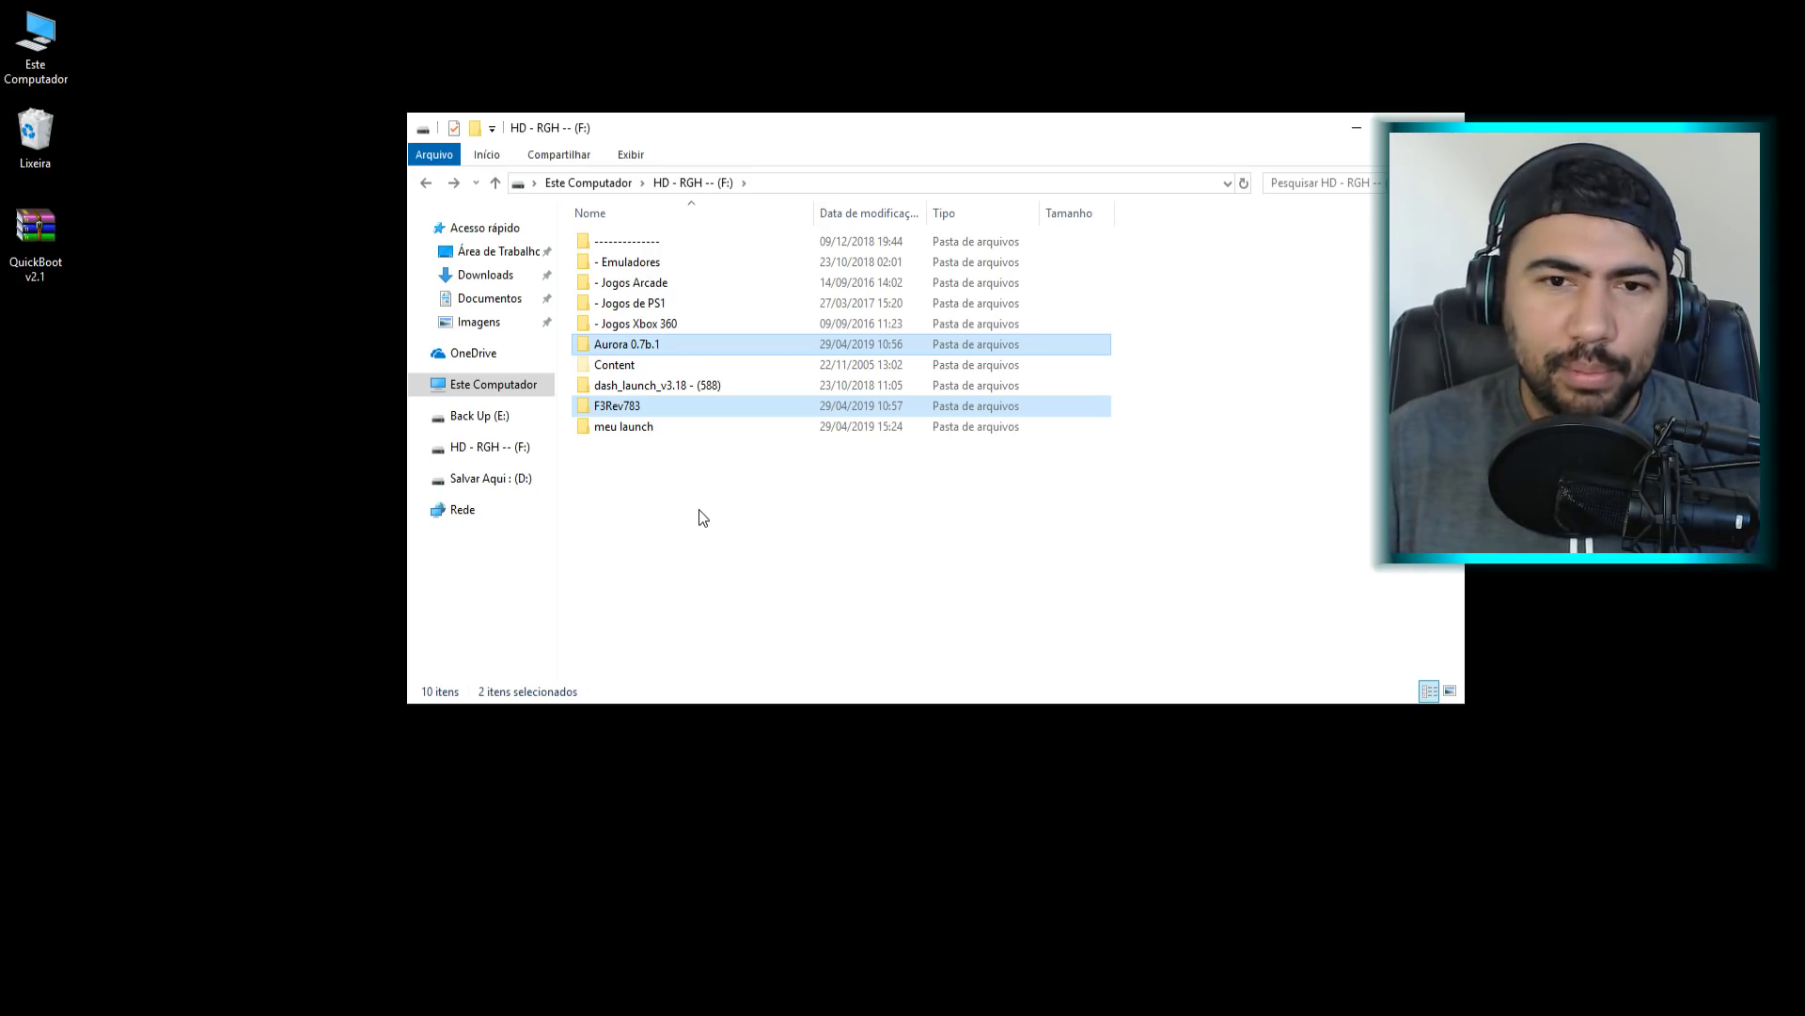
{"action": "left_click", "coordinate": [749, 552]}
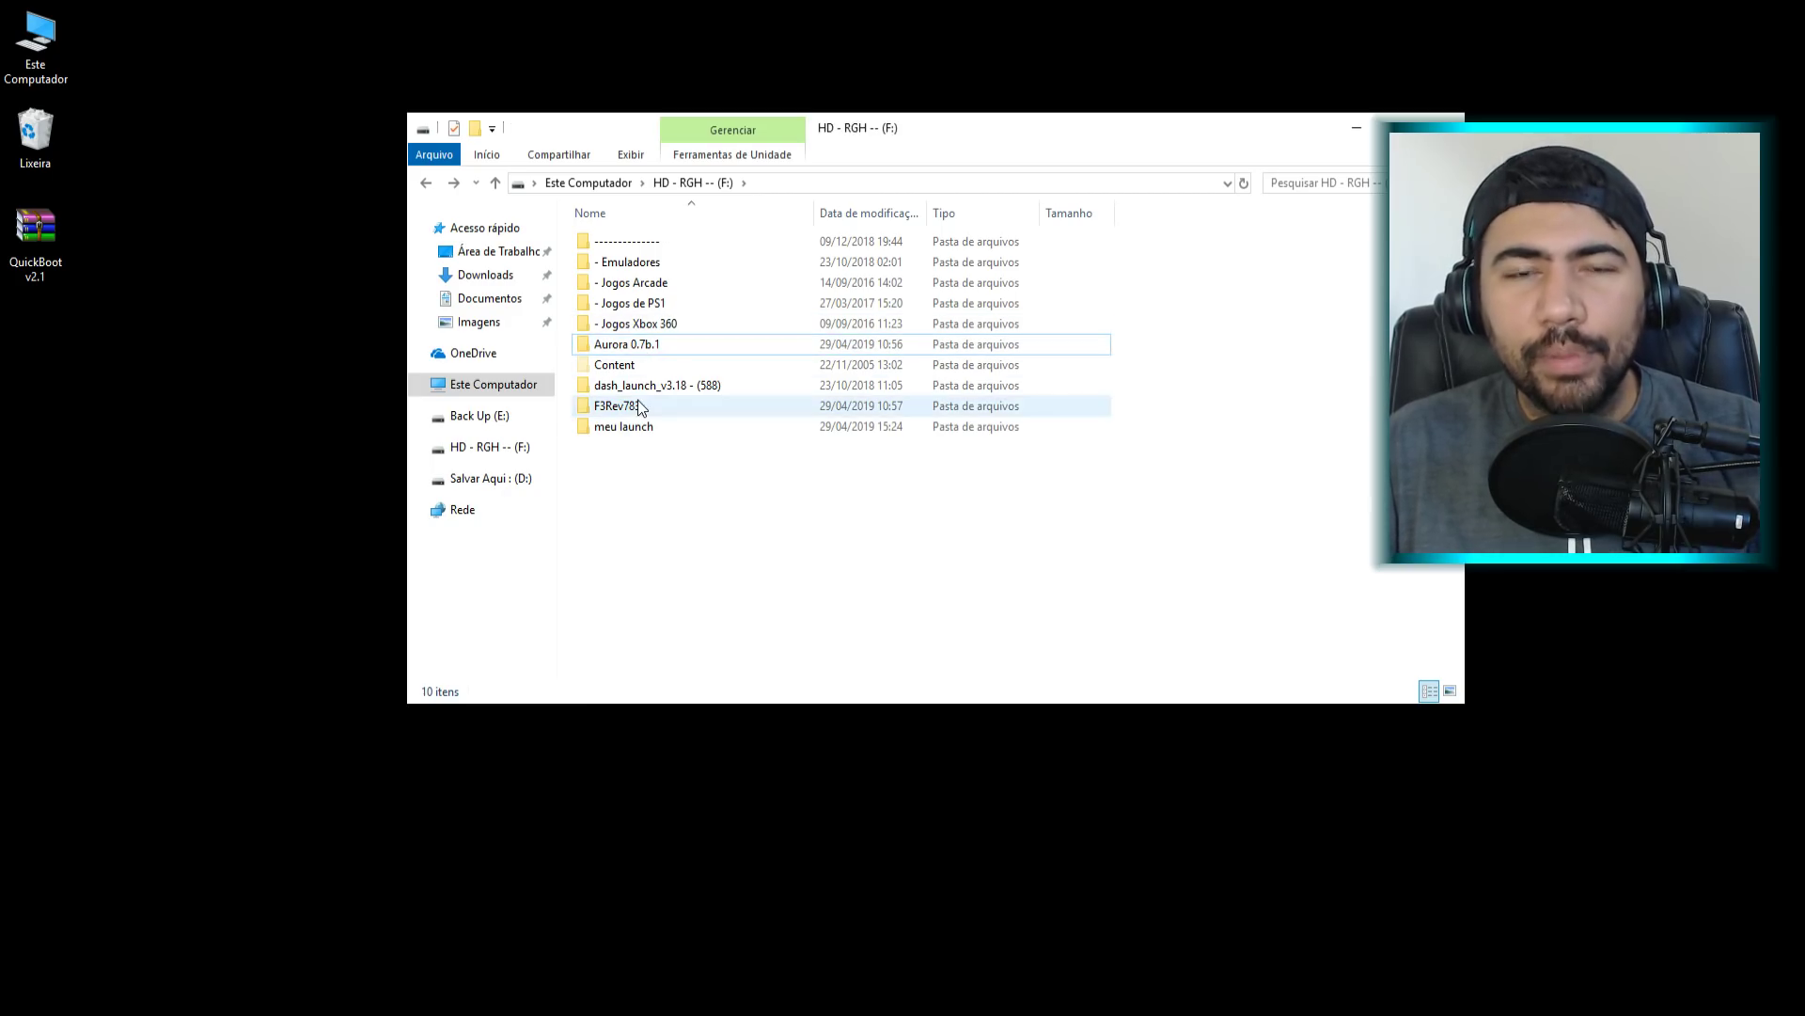
{"action": "left_click", "coordinate": [621, 368]}
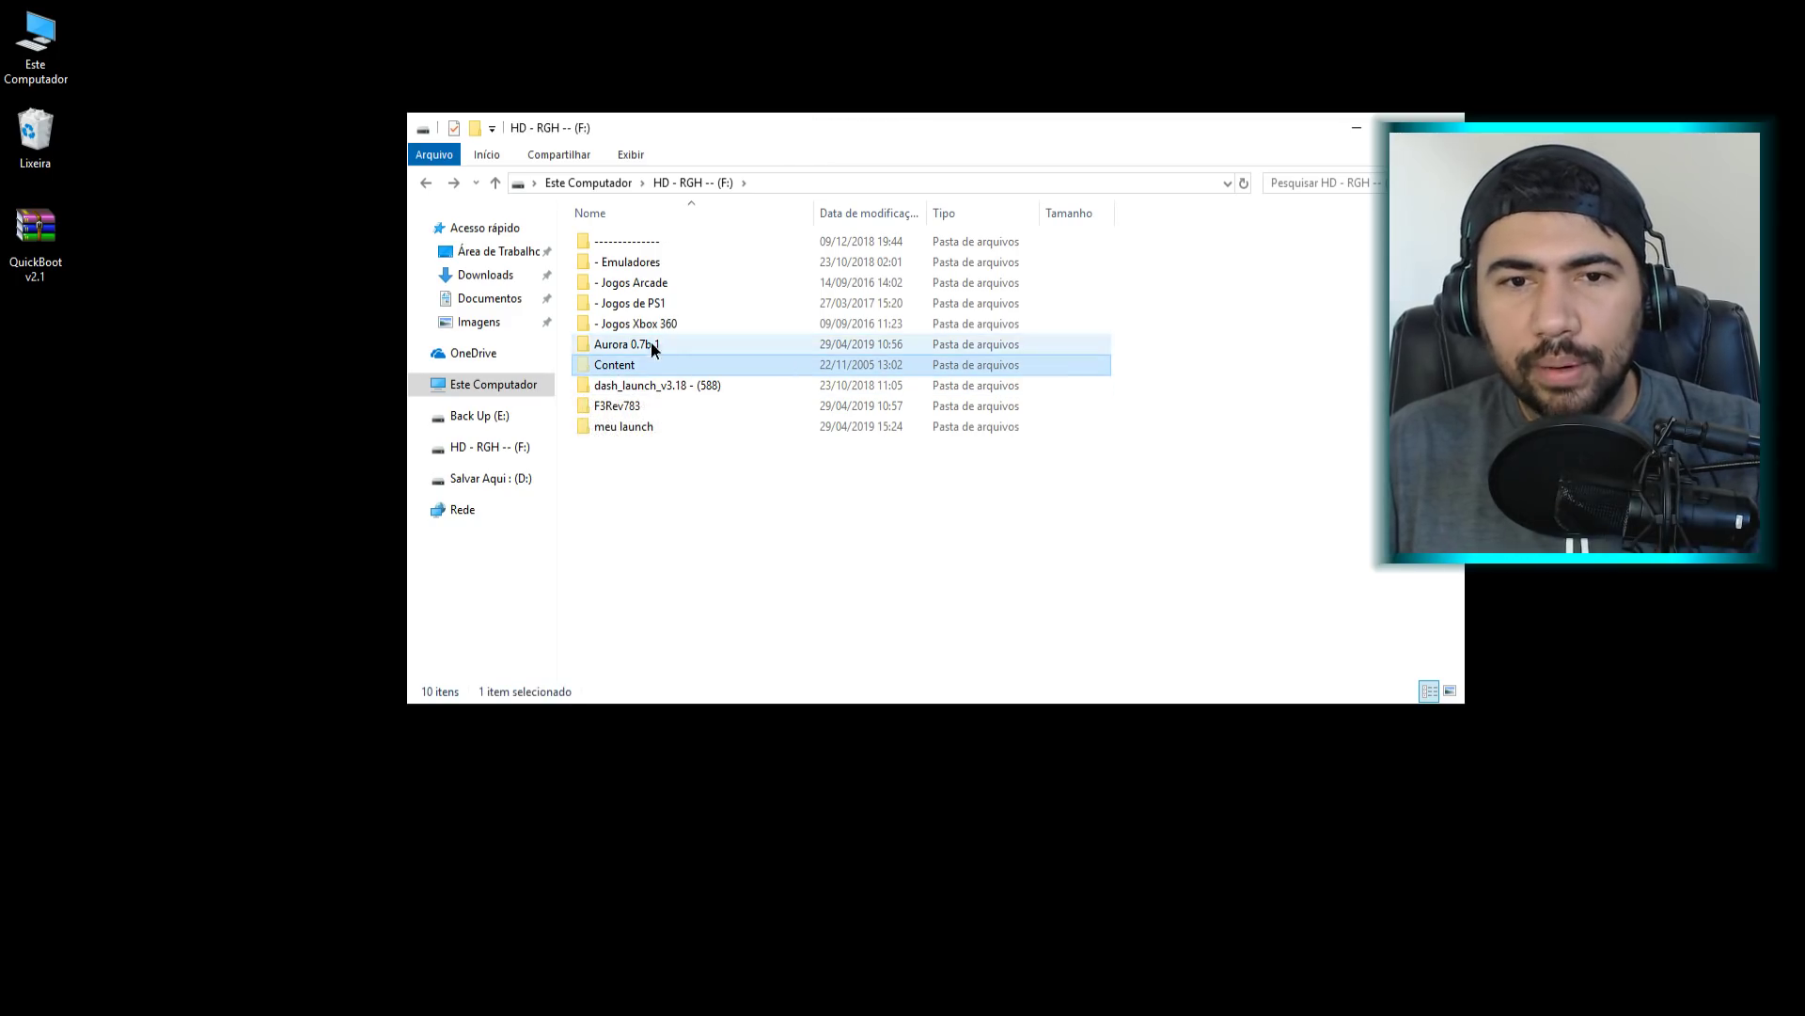
{"action": "key", "text": "Up"}
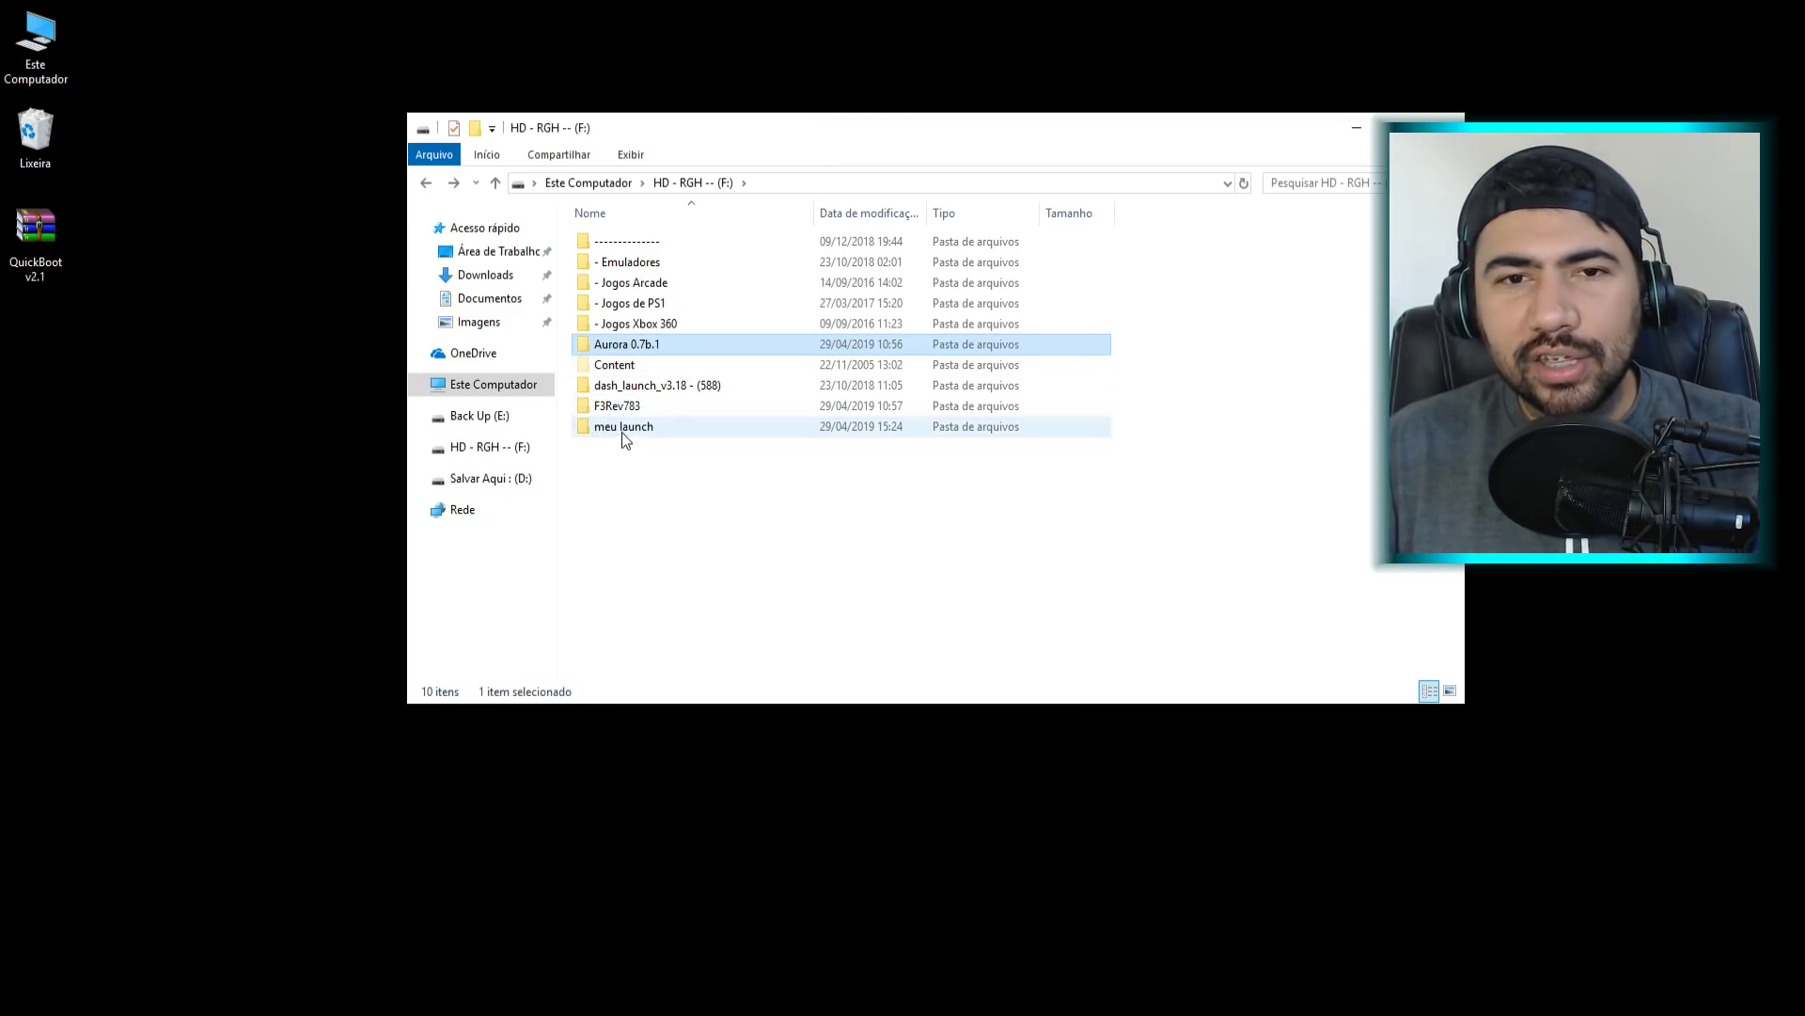
{"action": "left_click_drag", "start_coordinate": [690, 129], "coordinate": [728, 109]}
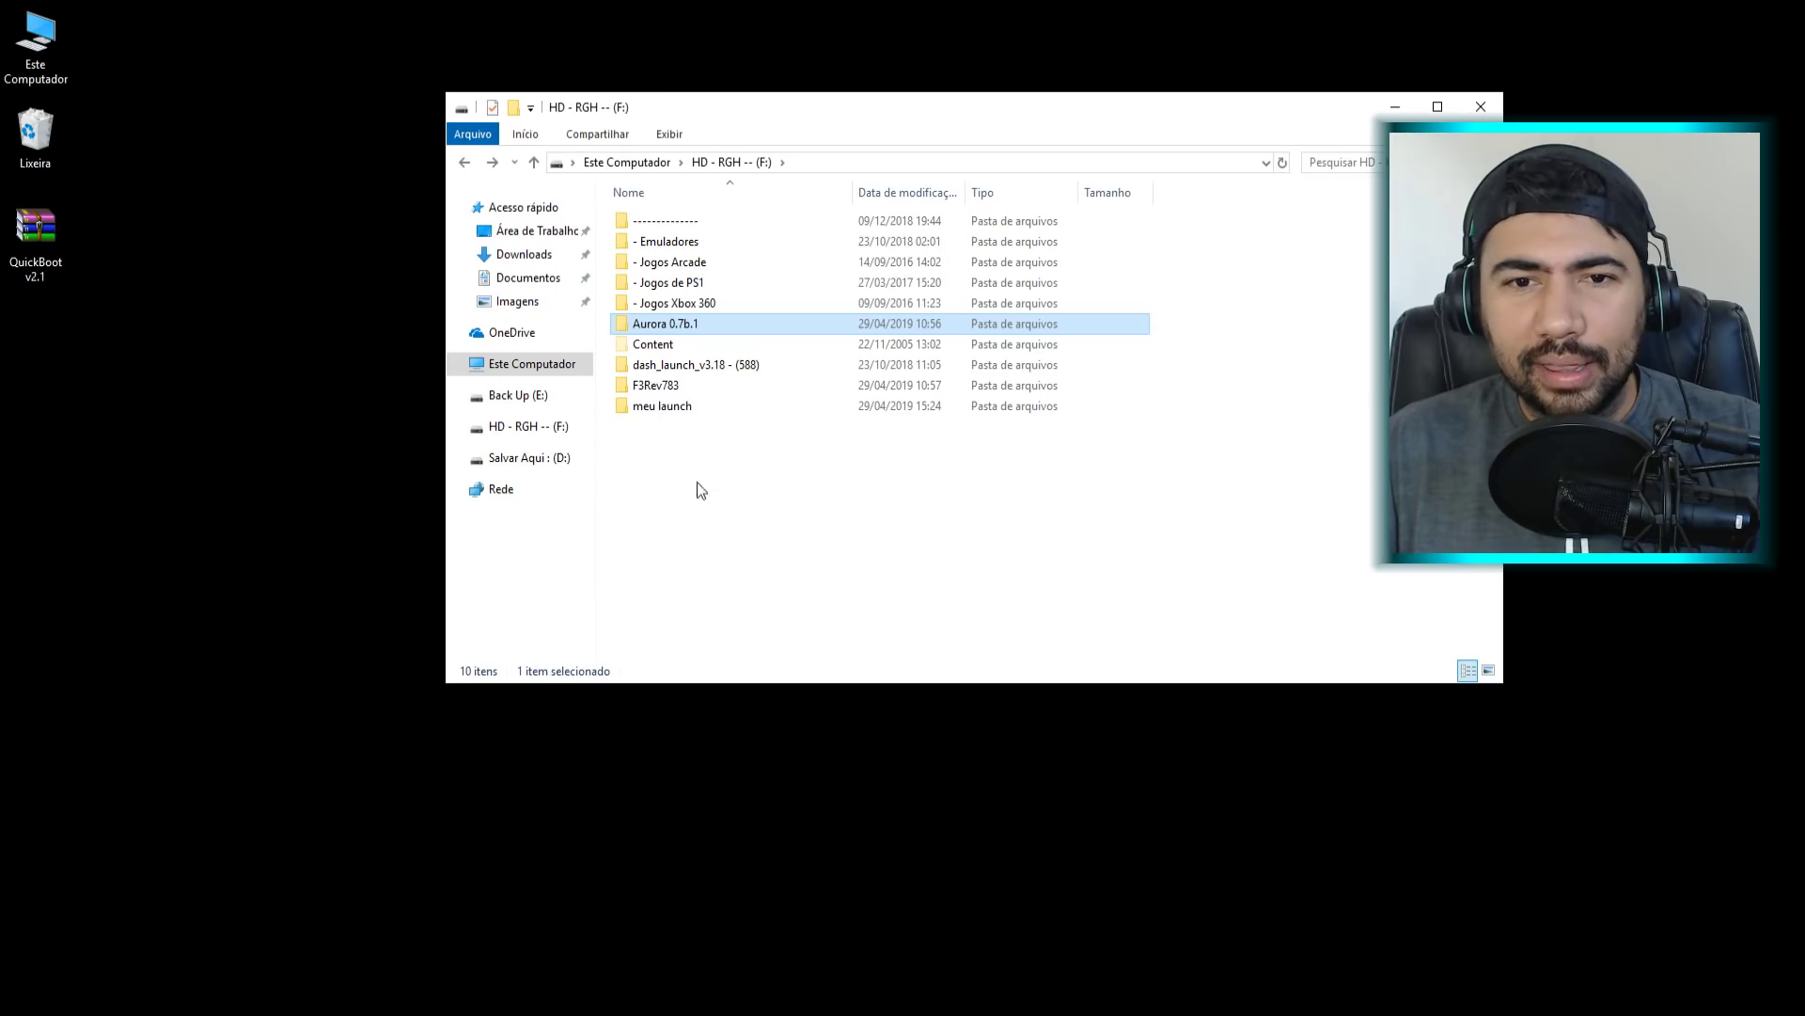
{"action": "left_click", "coordinate": [658, 410]}
{"action": "key", "text": "Up"}
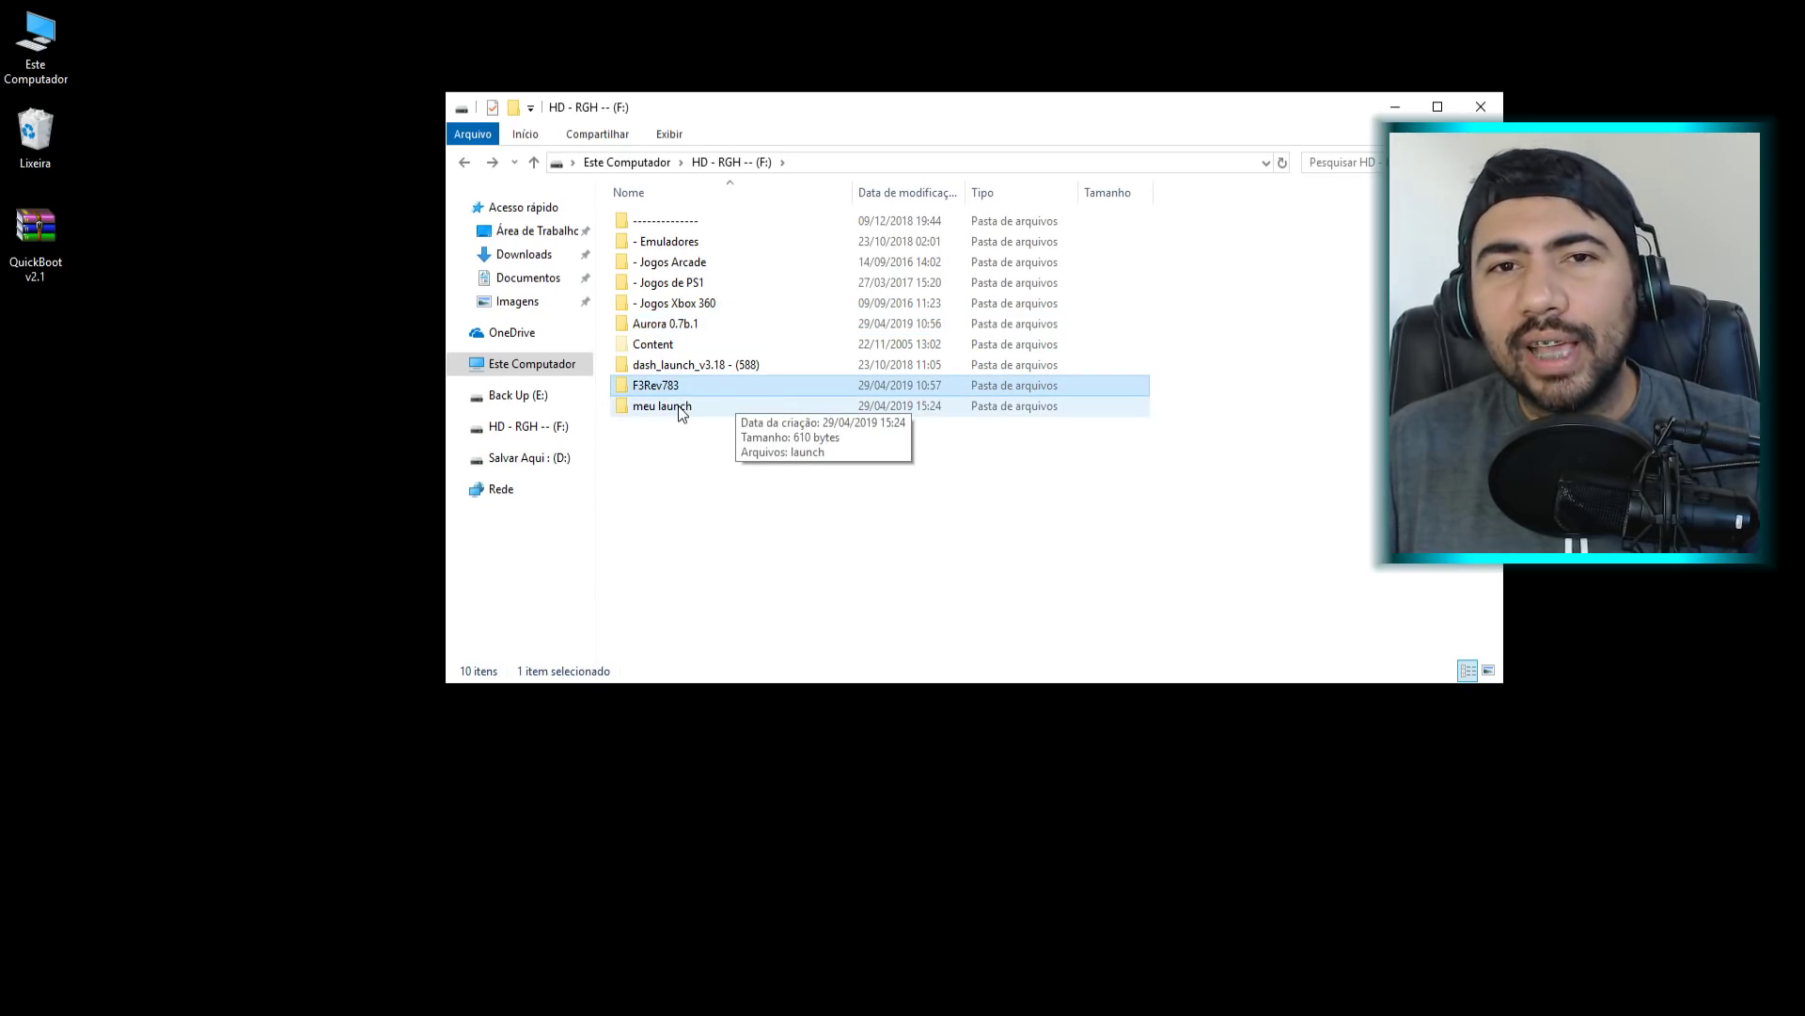
{"action": "left_click", "coordinate": [728, 454]}
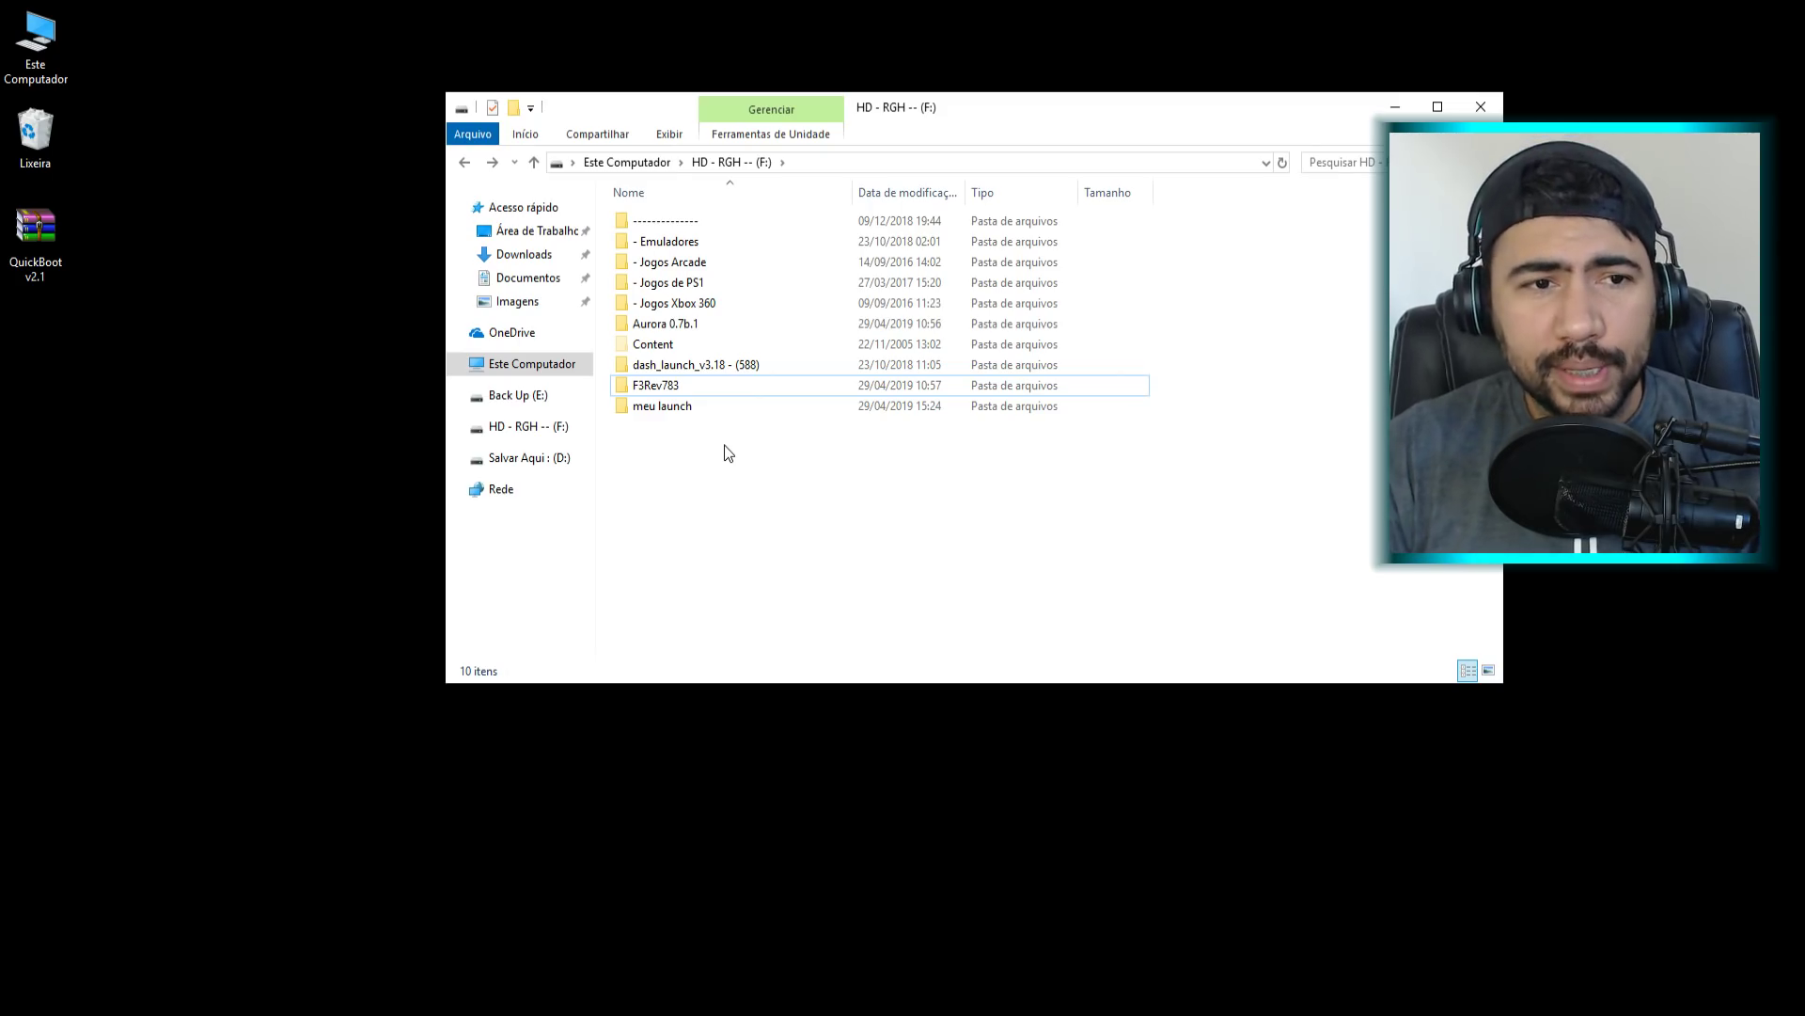
{"action": "left_click", "coordinate": [881, 380]}
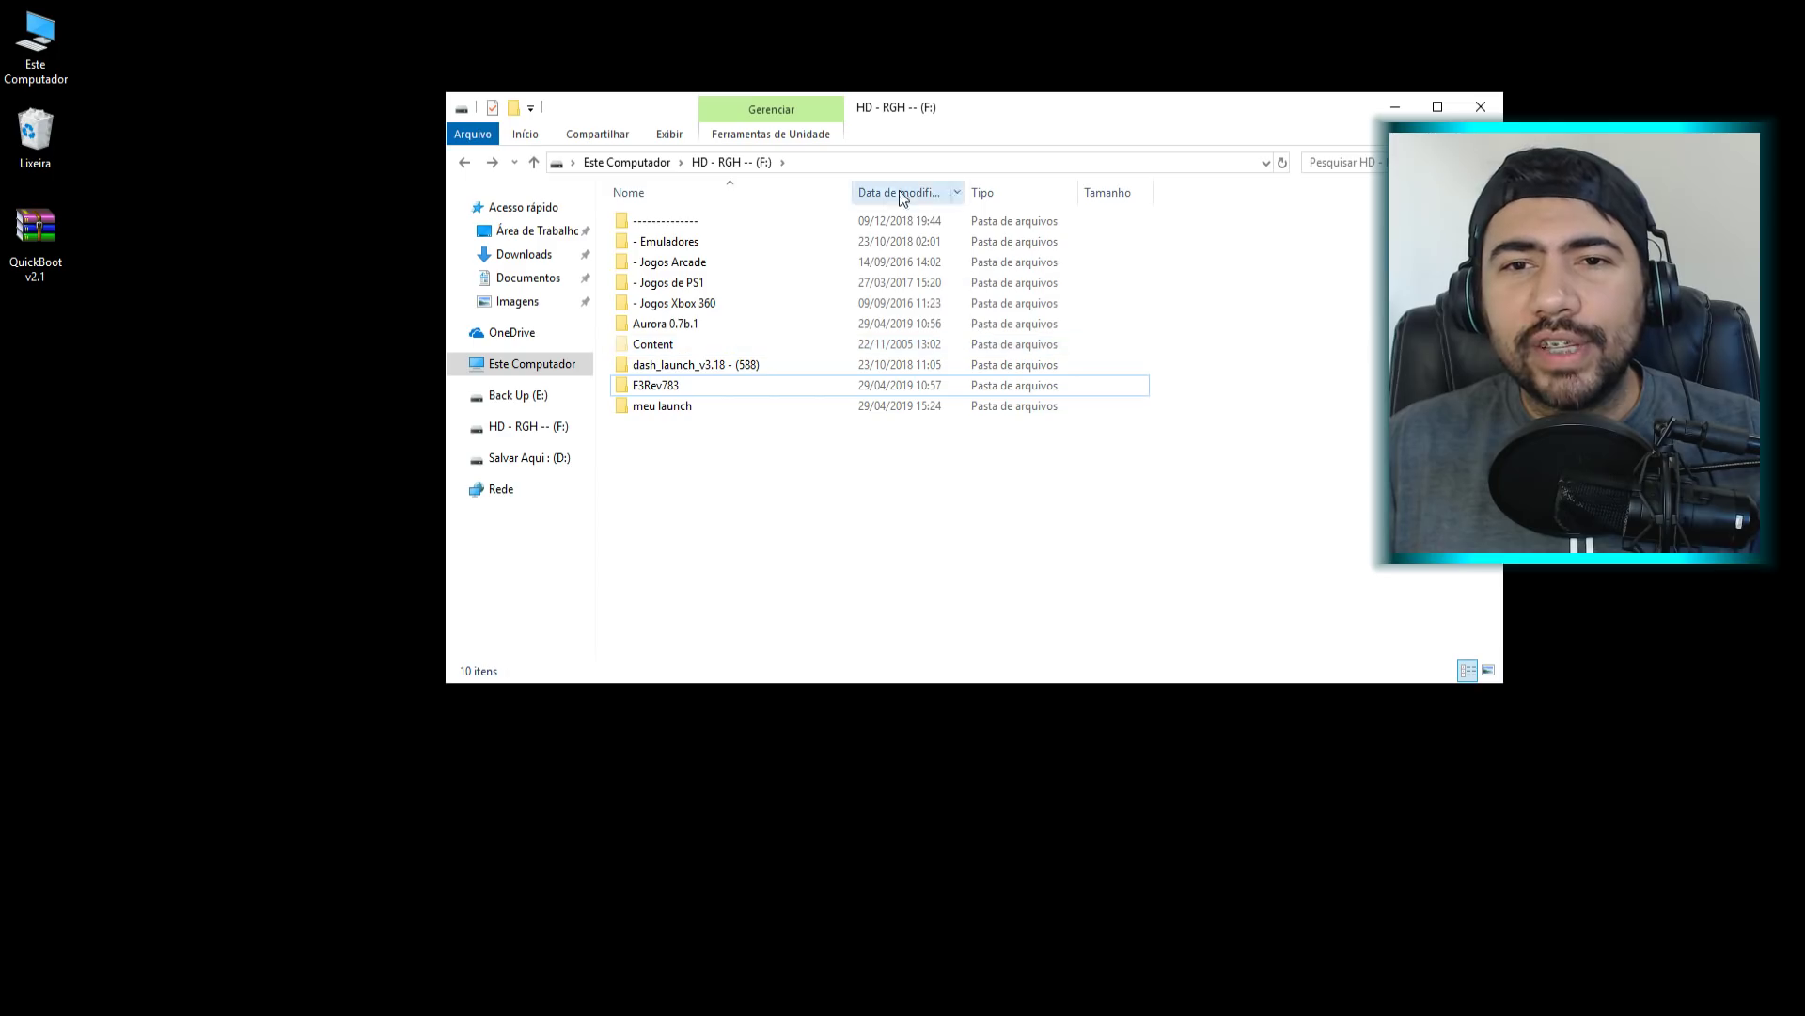
- Extract the QuickBoot v2.1 archive onto the desktop and open the extracted folder
{"action": "left_click_drag", "start_coordinate": [961, 119], "coordinate": [1158, 139]}
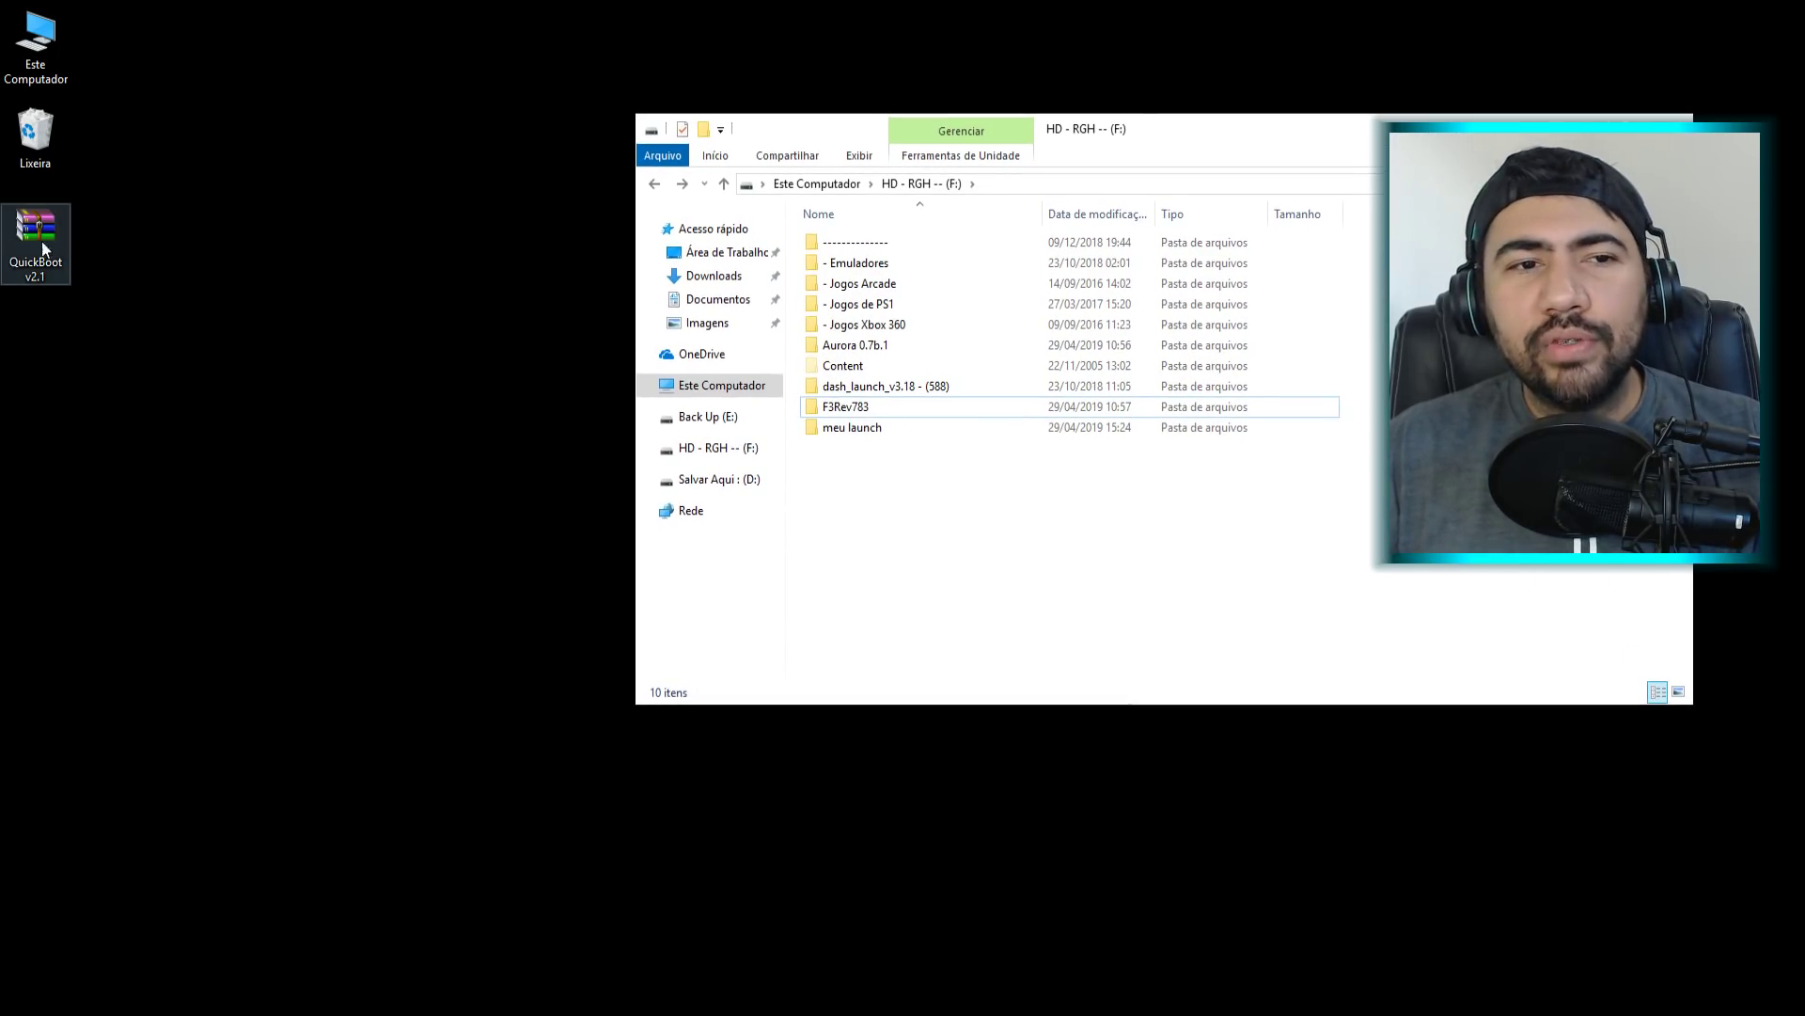
{"action": "right_click", "coordinate": [47, 233]}
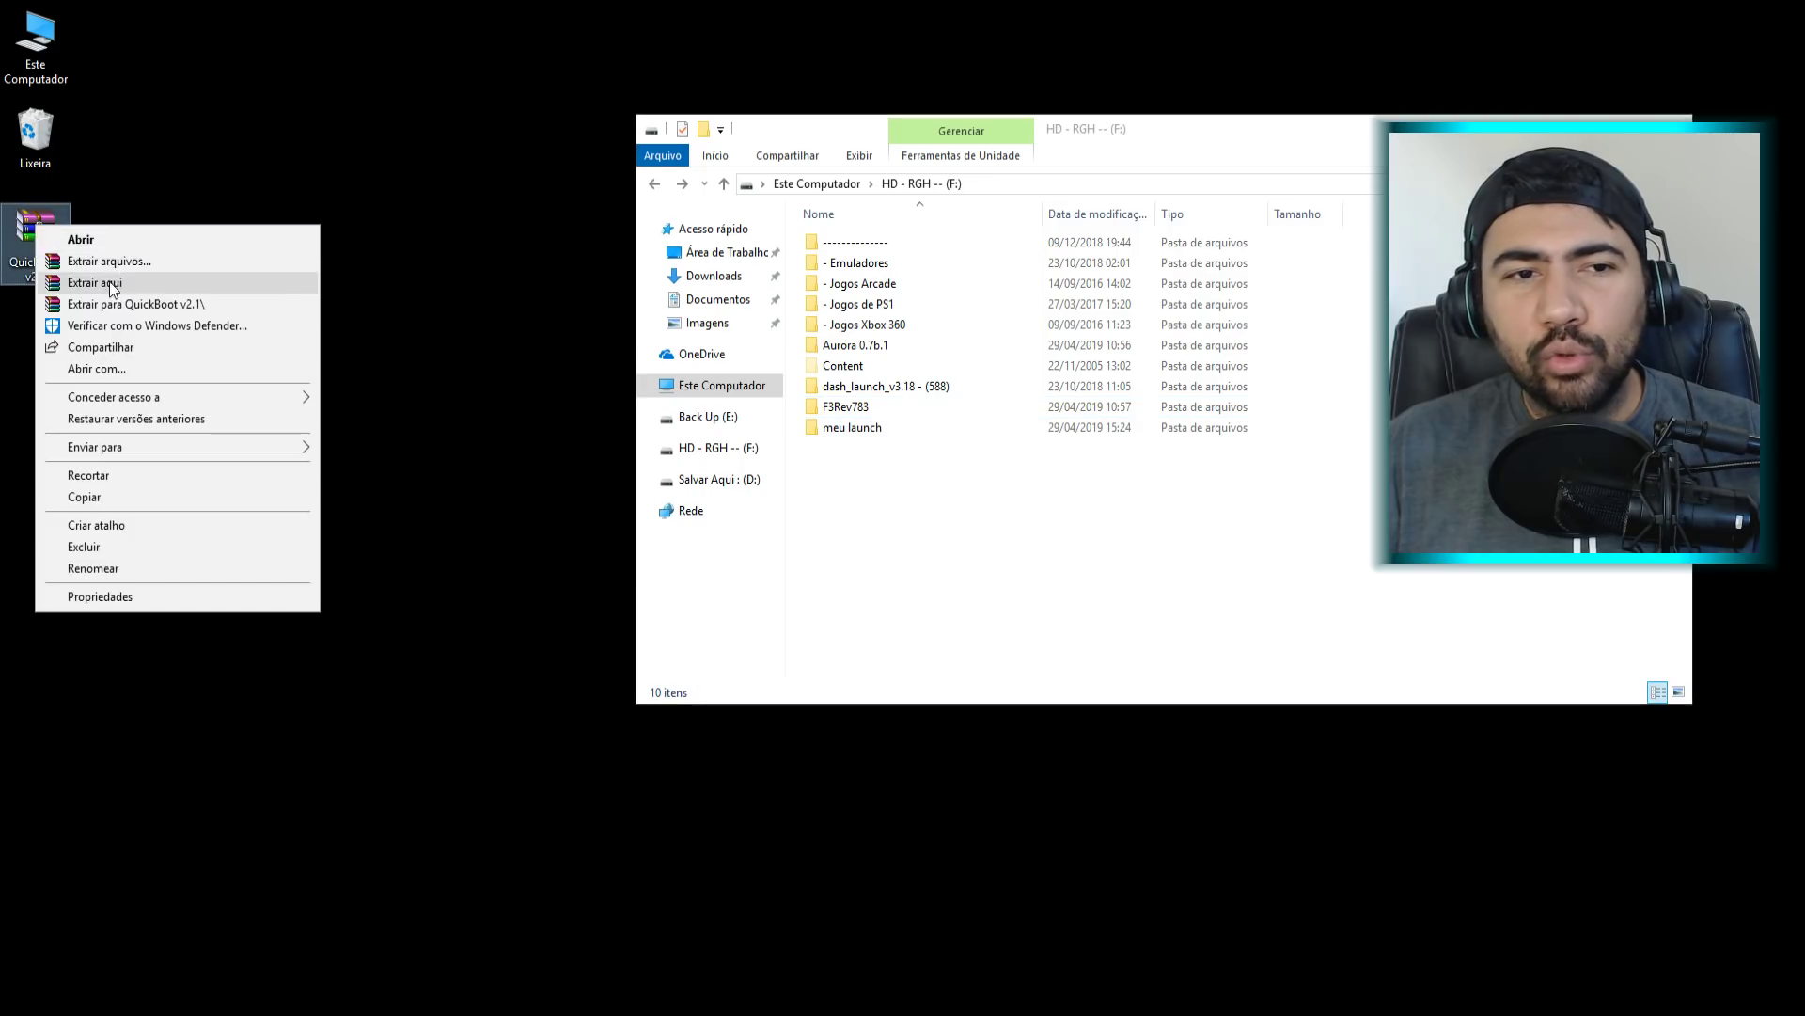
{"action": "left_click", "coordinate": [110, 280]}
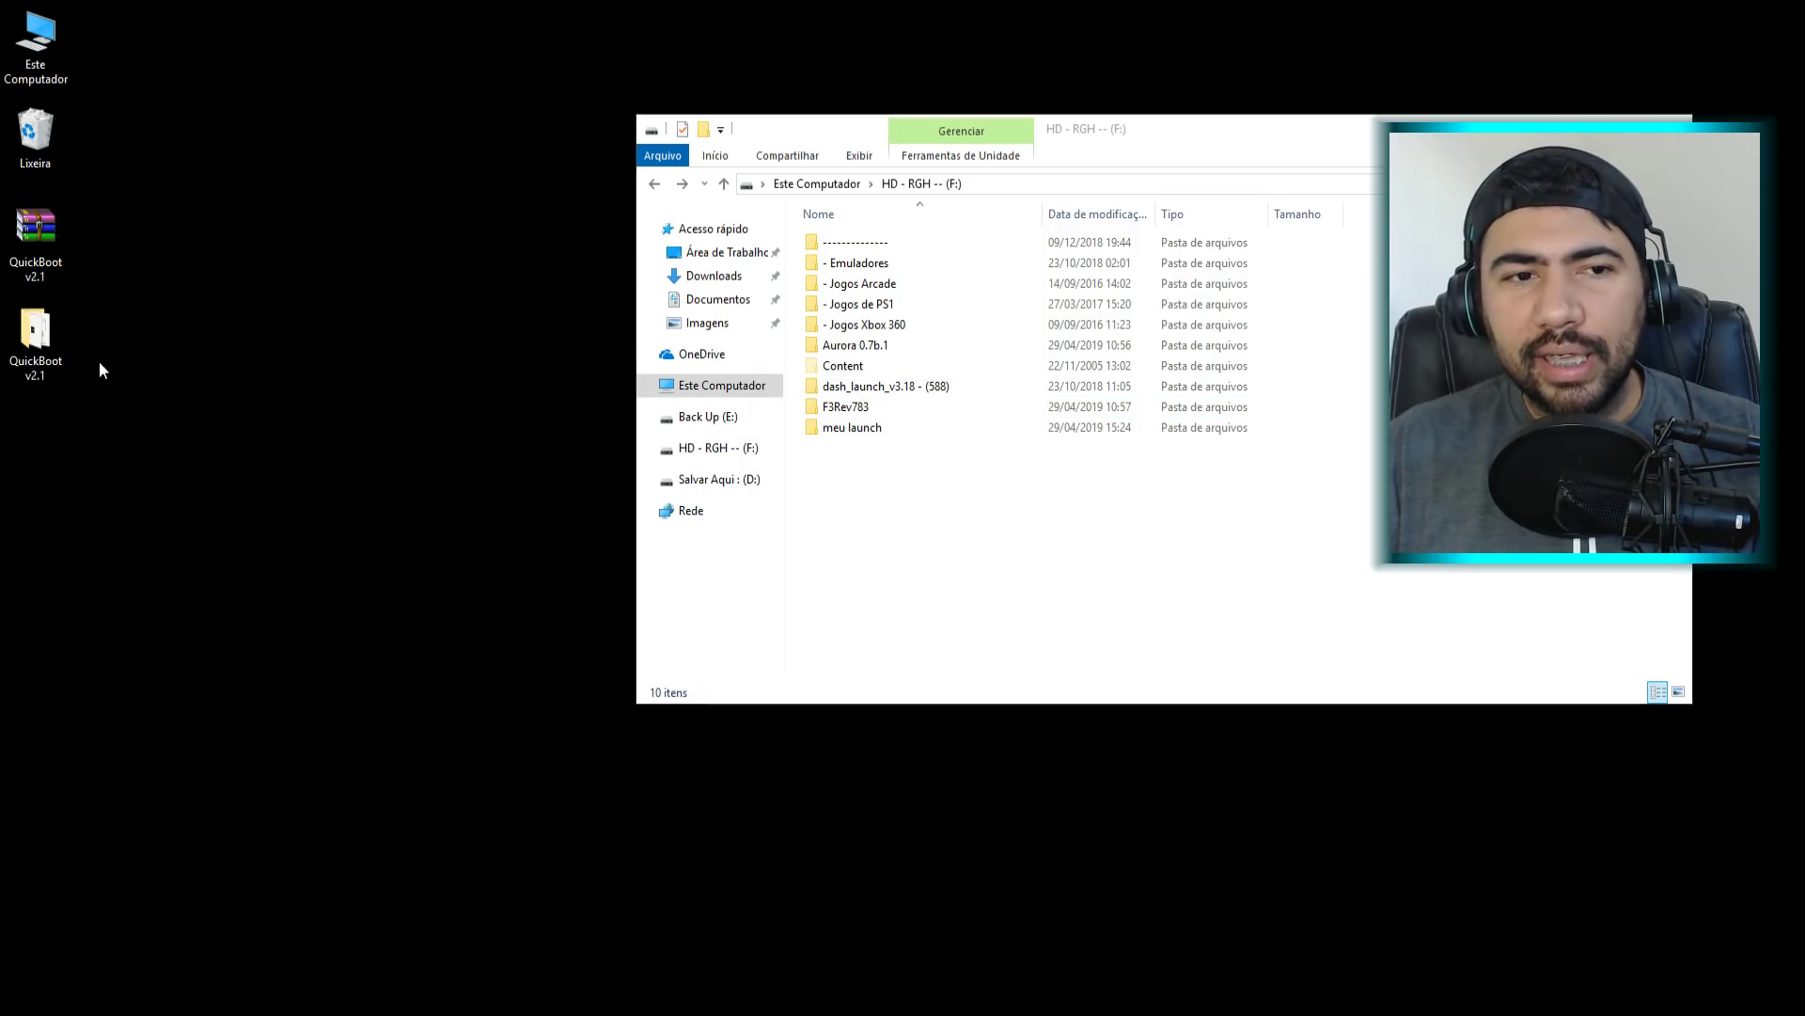
{"action": "double_click", "coordinate": [47, 341]}
- Move the Aurora 0 7b 1 and Freestyle 780 images from the QuickBoot v2.1 folder to the desktop and close that folder
{"action": "left_click", "coordinate": [1000, 317]}
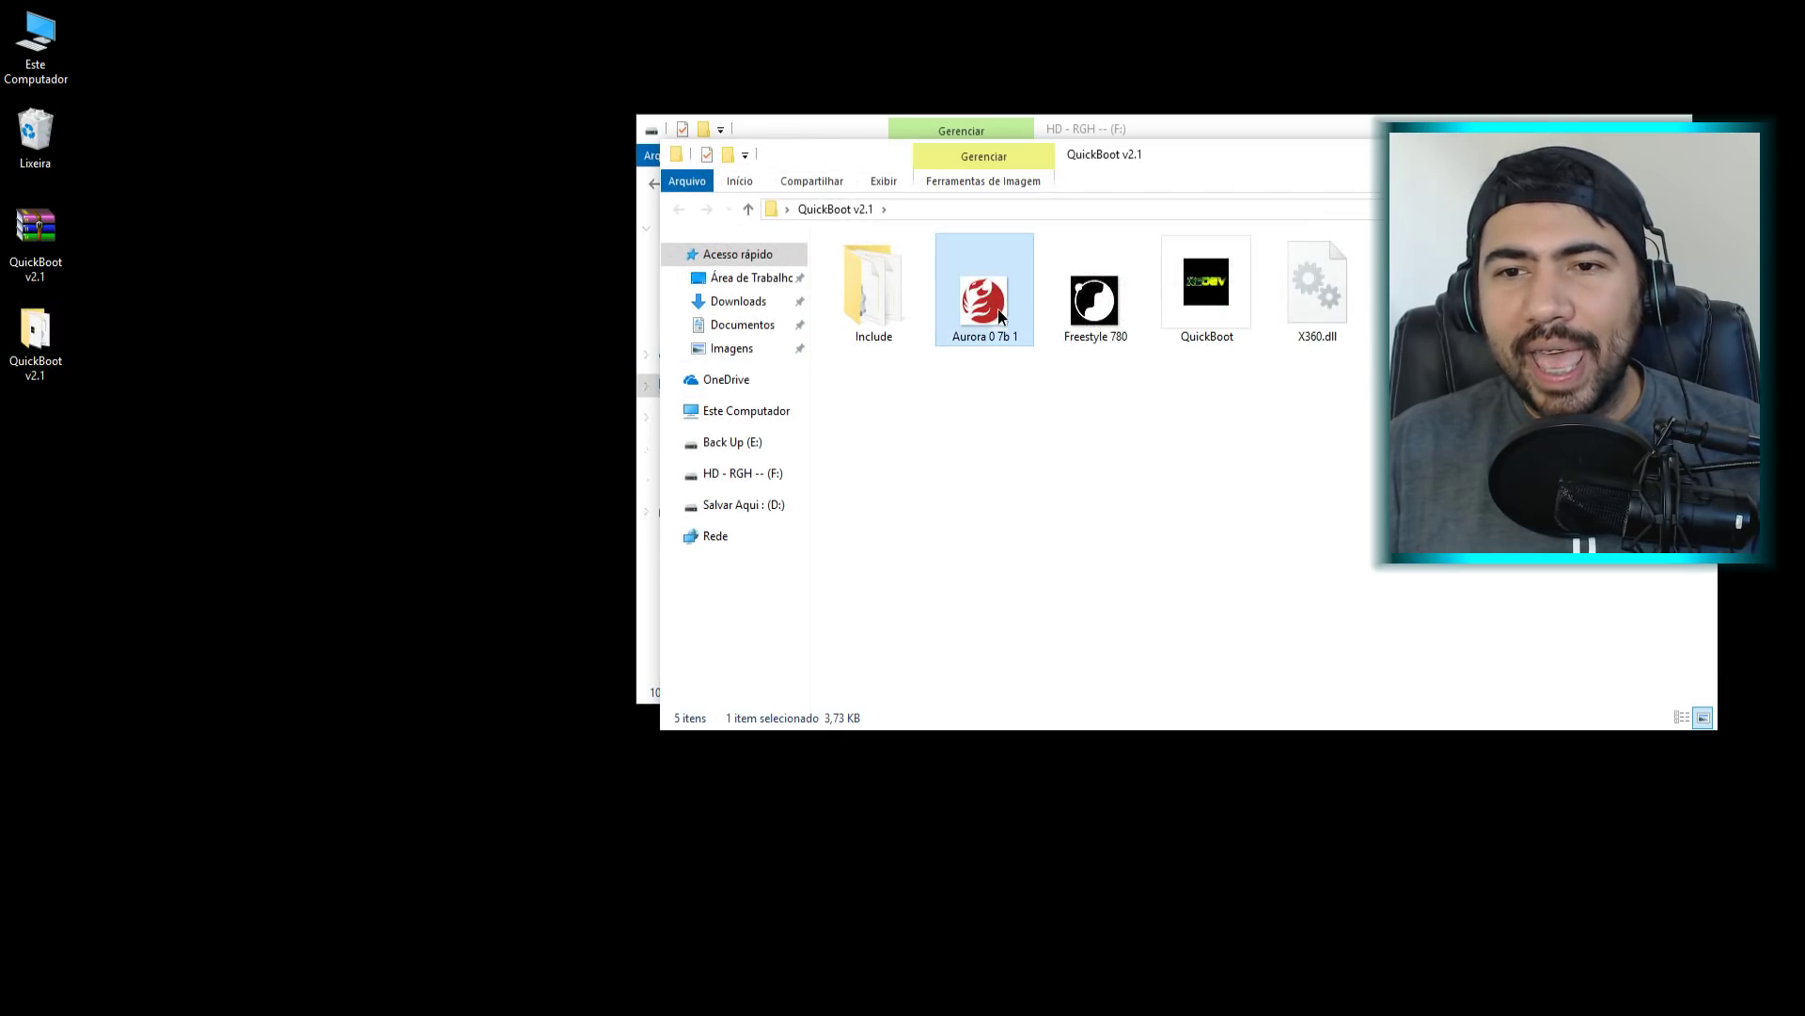
{"action": "left_click_drag", "start_coordinate": [970, 378], "coordinate": [1068, 355]}
{"action": "left_click_drag", "start_coordinate": [612, 551], "coordinate": [367, 554]}
{"action": "left_click", "coordinate": [386, 459]}
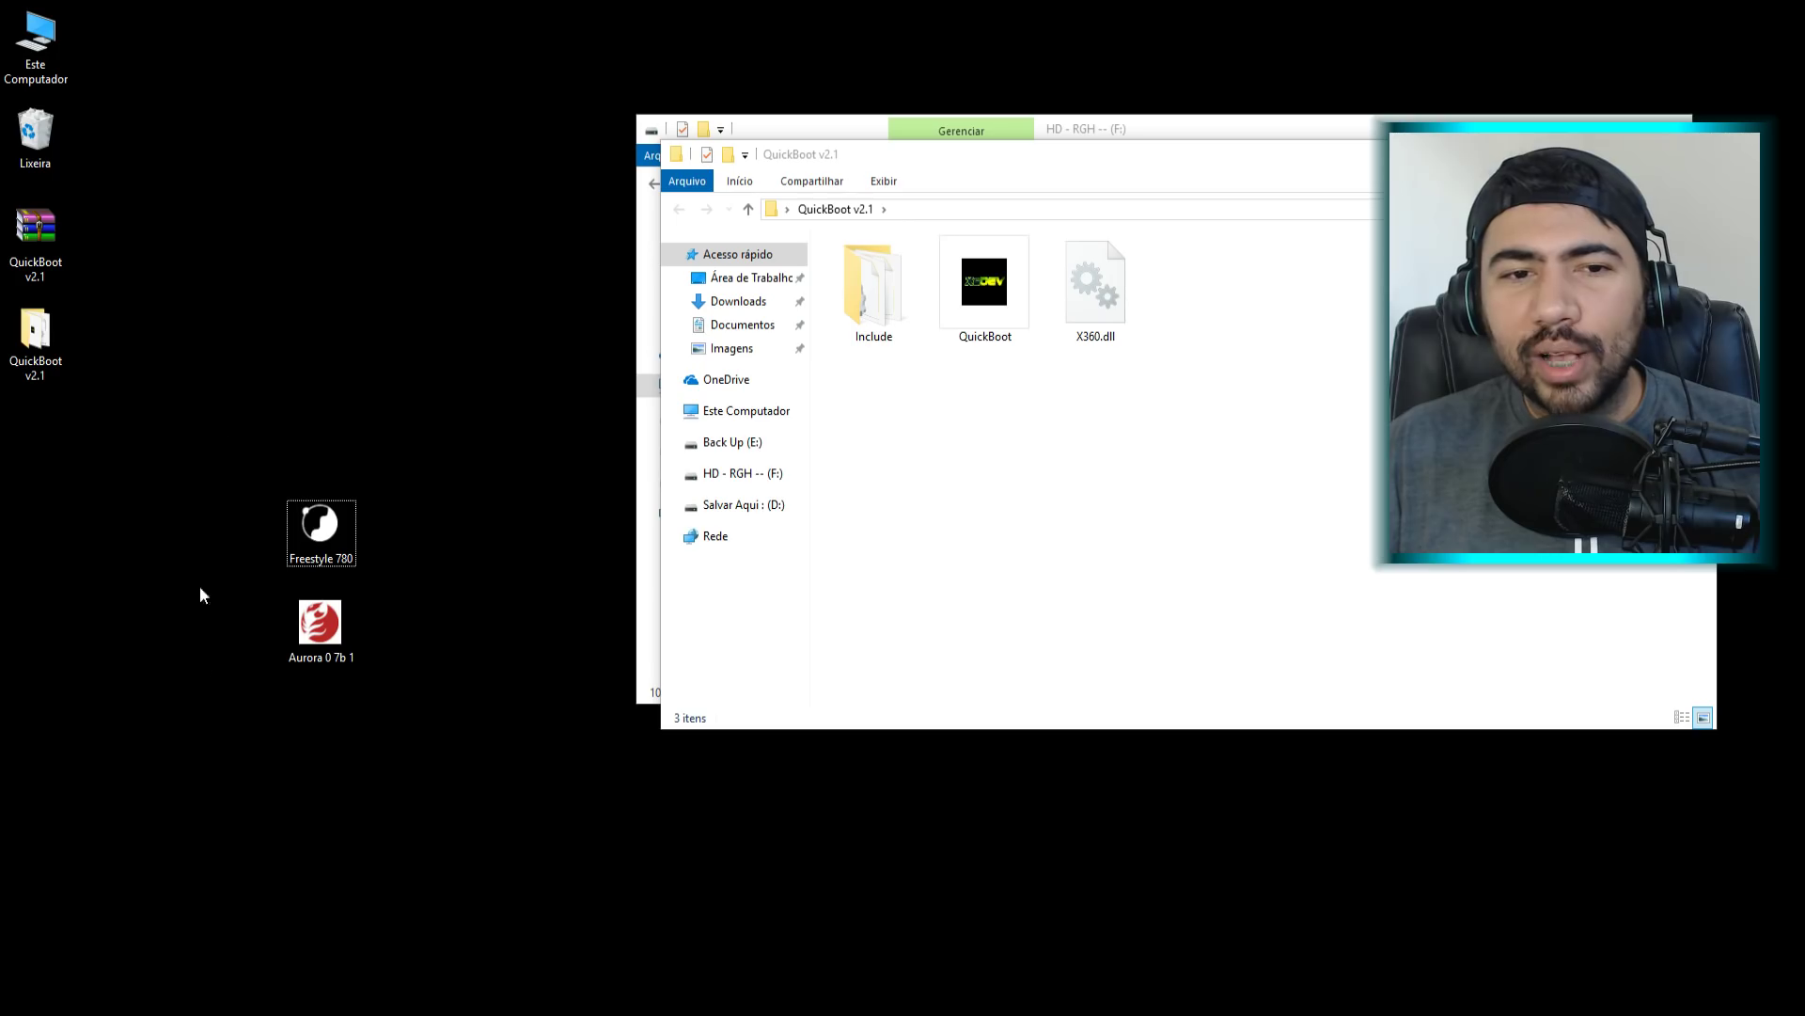
{"action": "left_click_drag", "start_coordinate": [249, 452], "coordinate": [427, 741]}
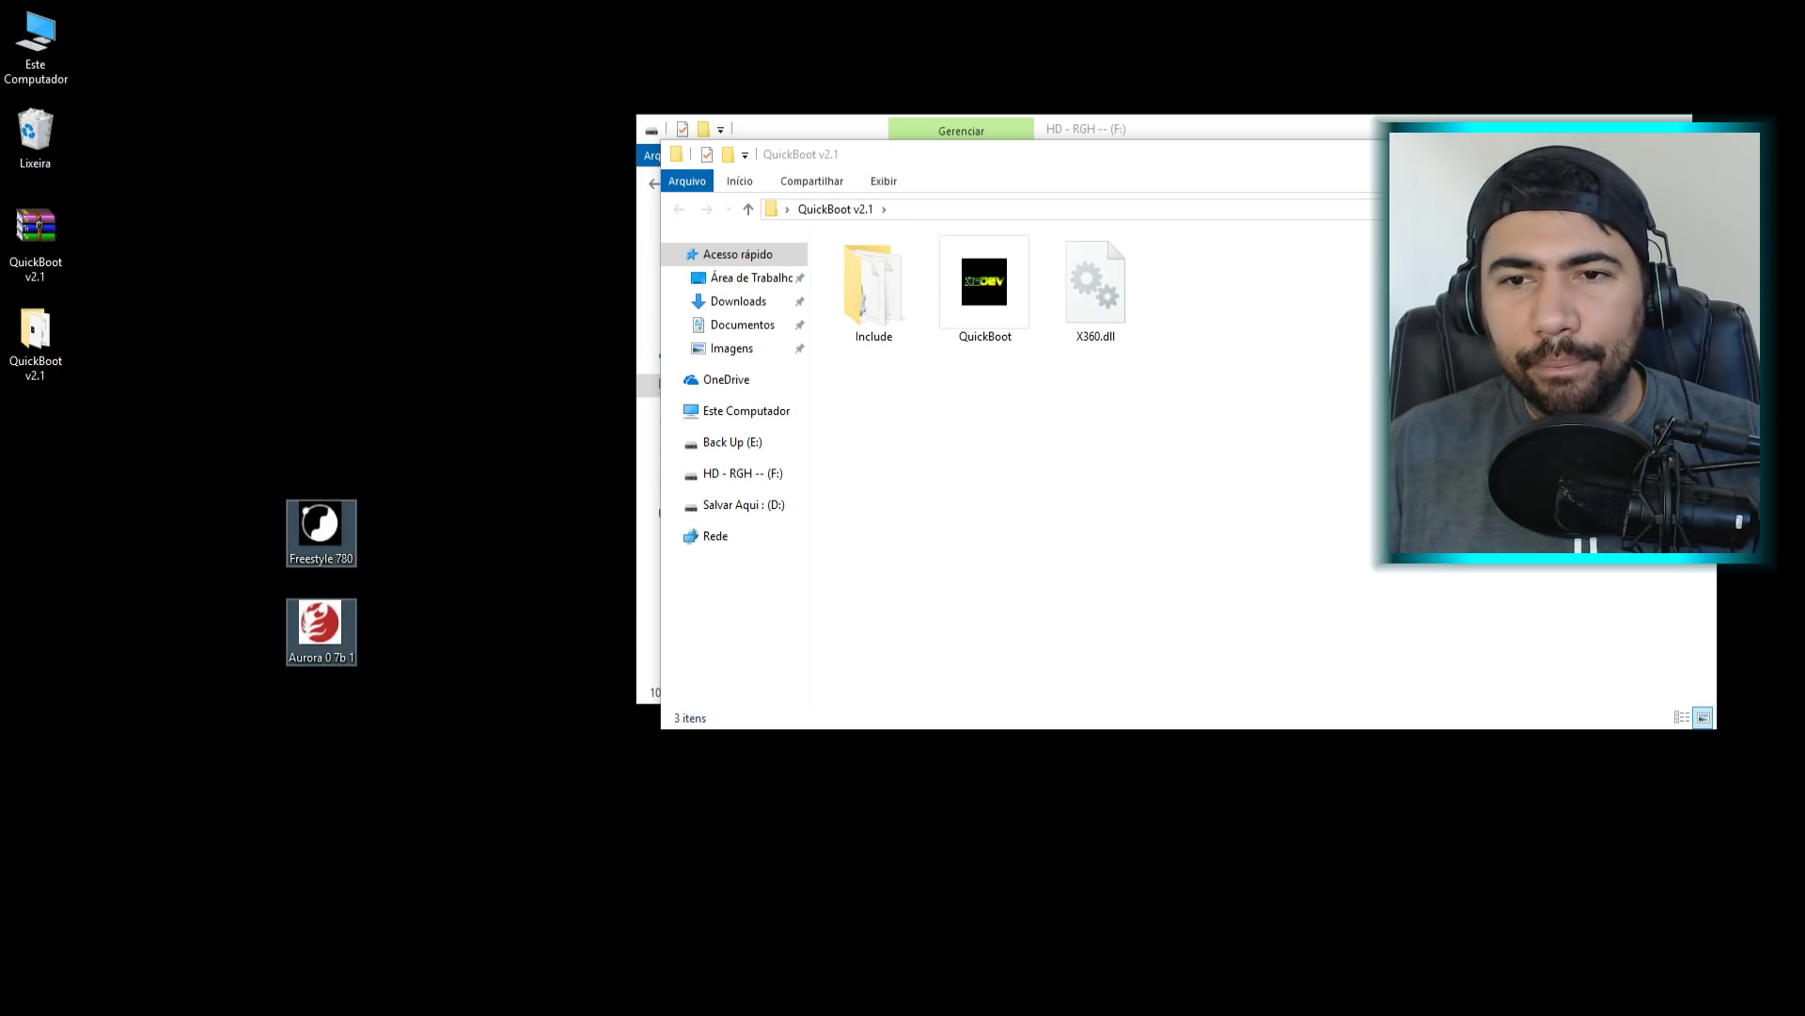
{"action": "left_click", "coordinate": [1695, 153]}
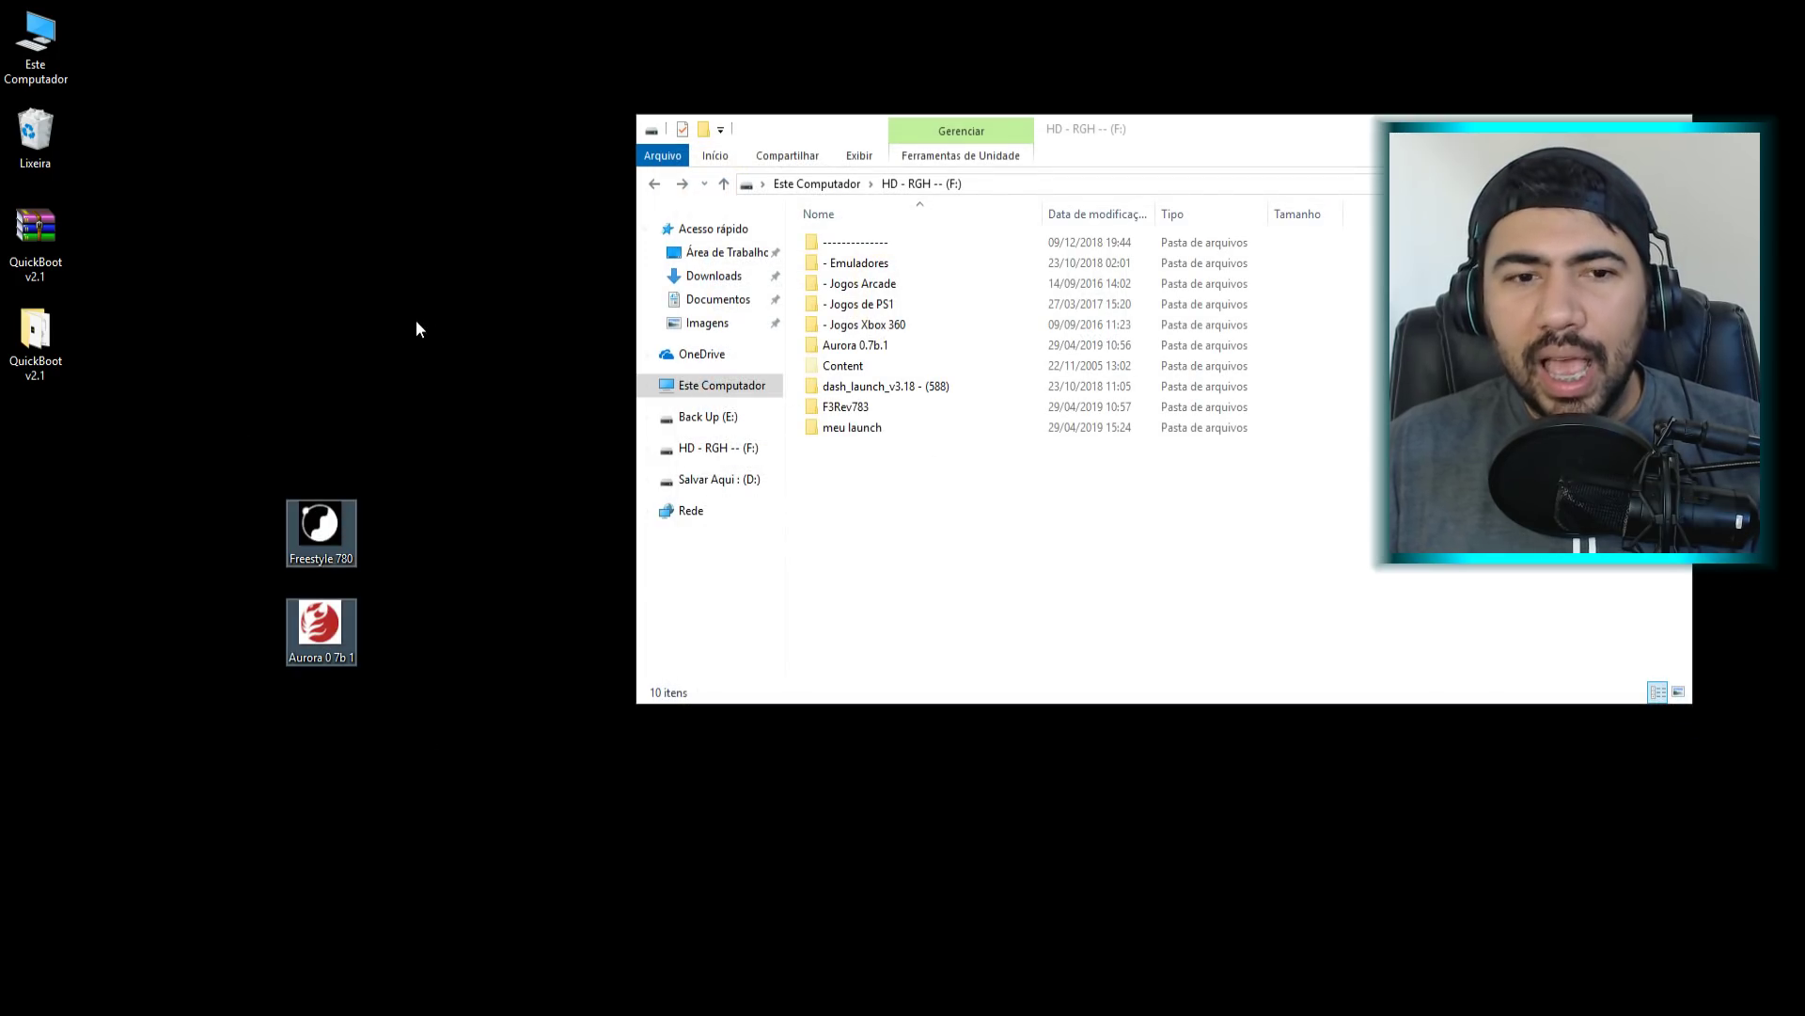
- Reposition the Freestyle 780 image higher on the desktop, apart from the Aurora 0 7b 1 image
{"action": "left_click", "coordinate": [477, 288]}
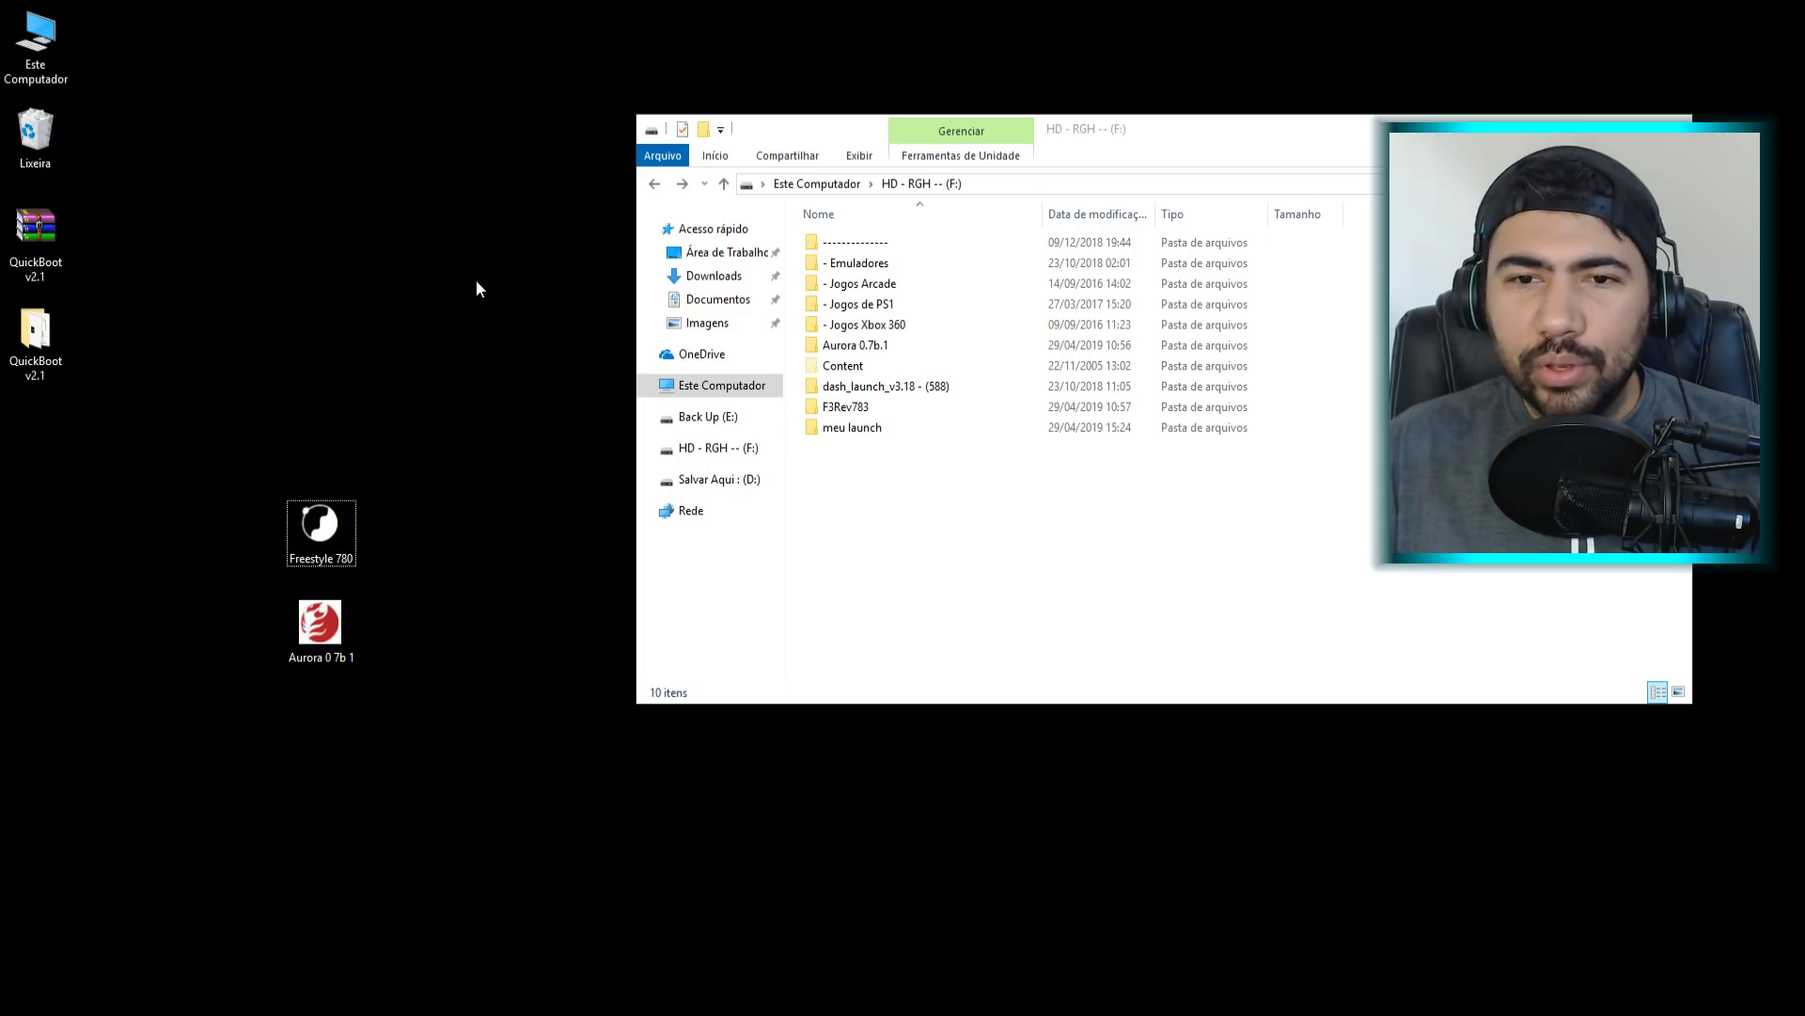
{"action": "left_click_drag", "start_coordinate": [320, 524], "coordinate": [274, 213]}
{"action": "left_click_drag", "start_coordinate": [241, 126], "coordinate": [449, 338]}
{"action": "left_click", "coordinate": [450, 380]}
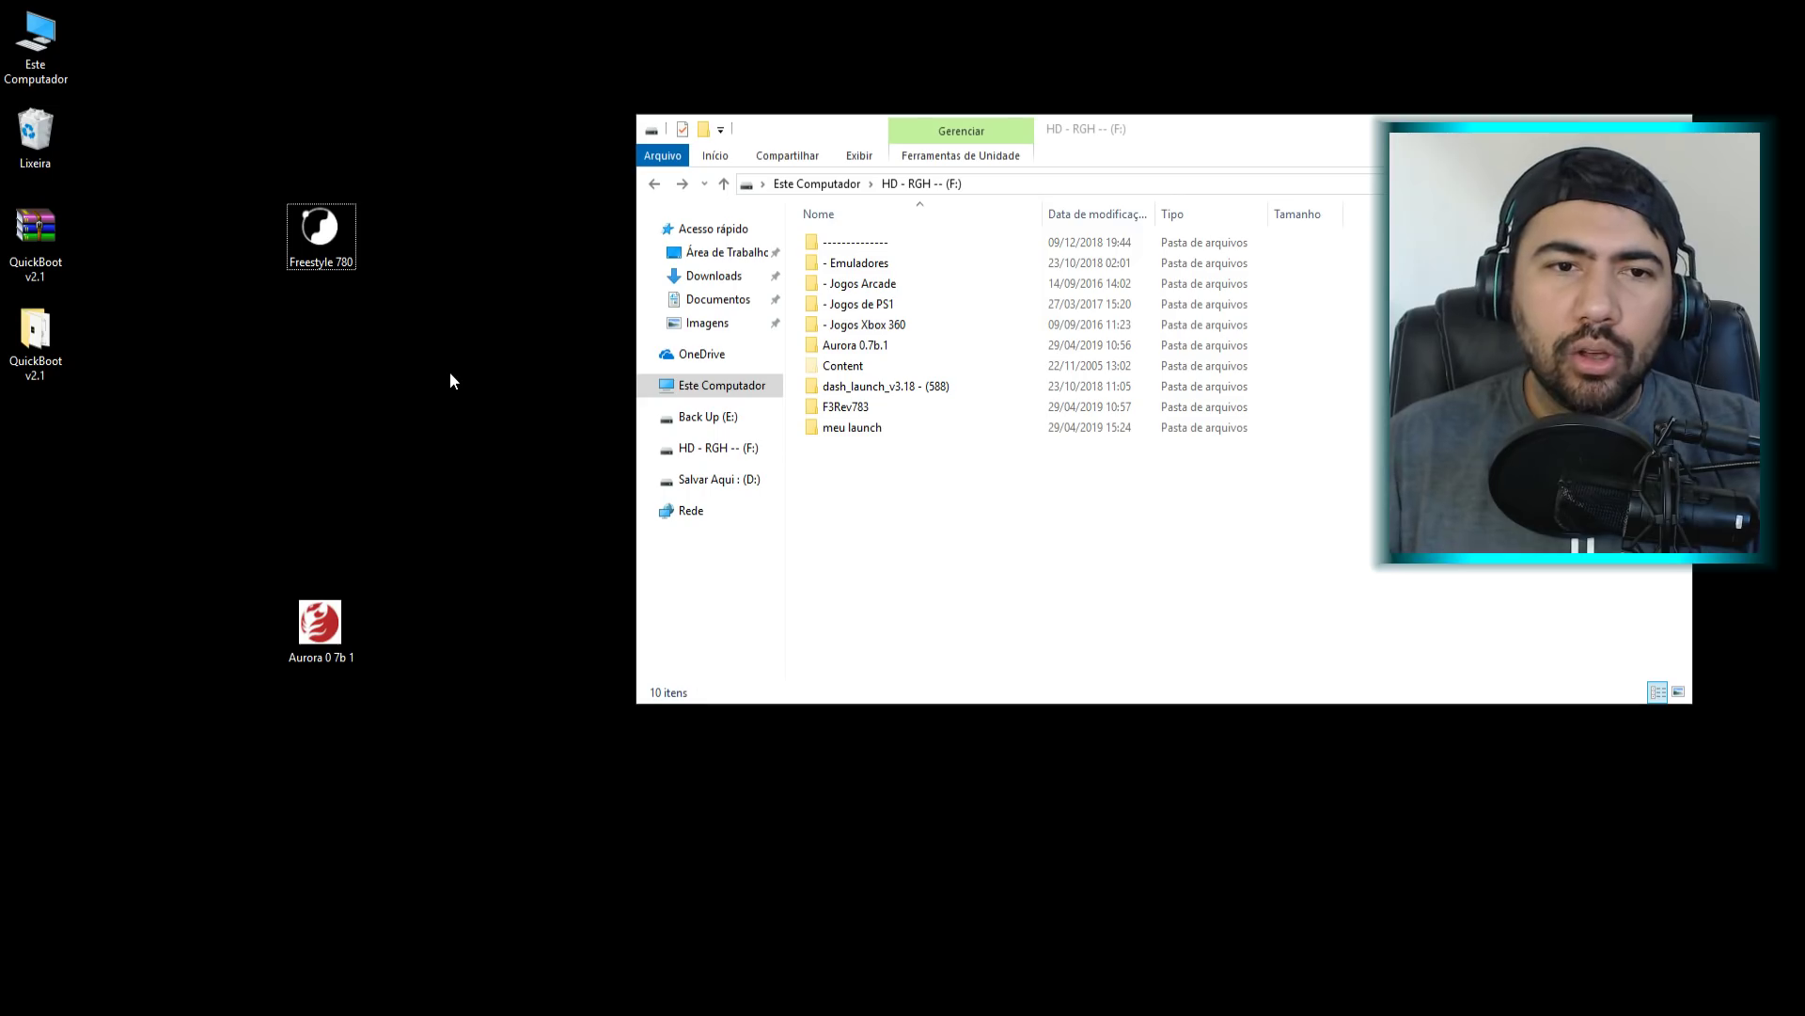
- Copy the name text of the F3Rev783 folder in the HD - RGH (F:) drive without changing it
{"action": "left_click", "coordinate": [858, 412]}
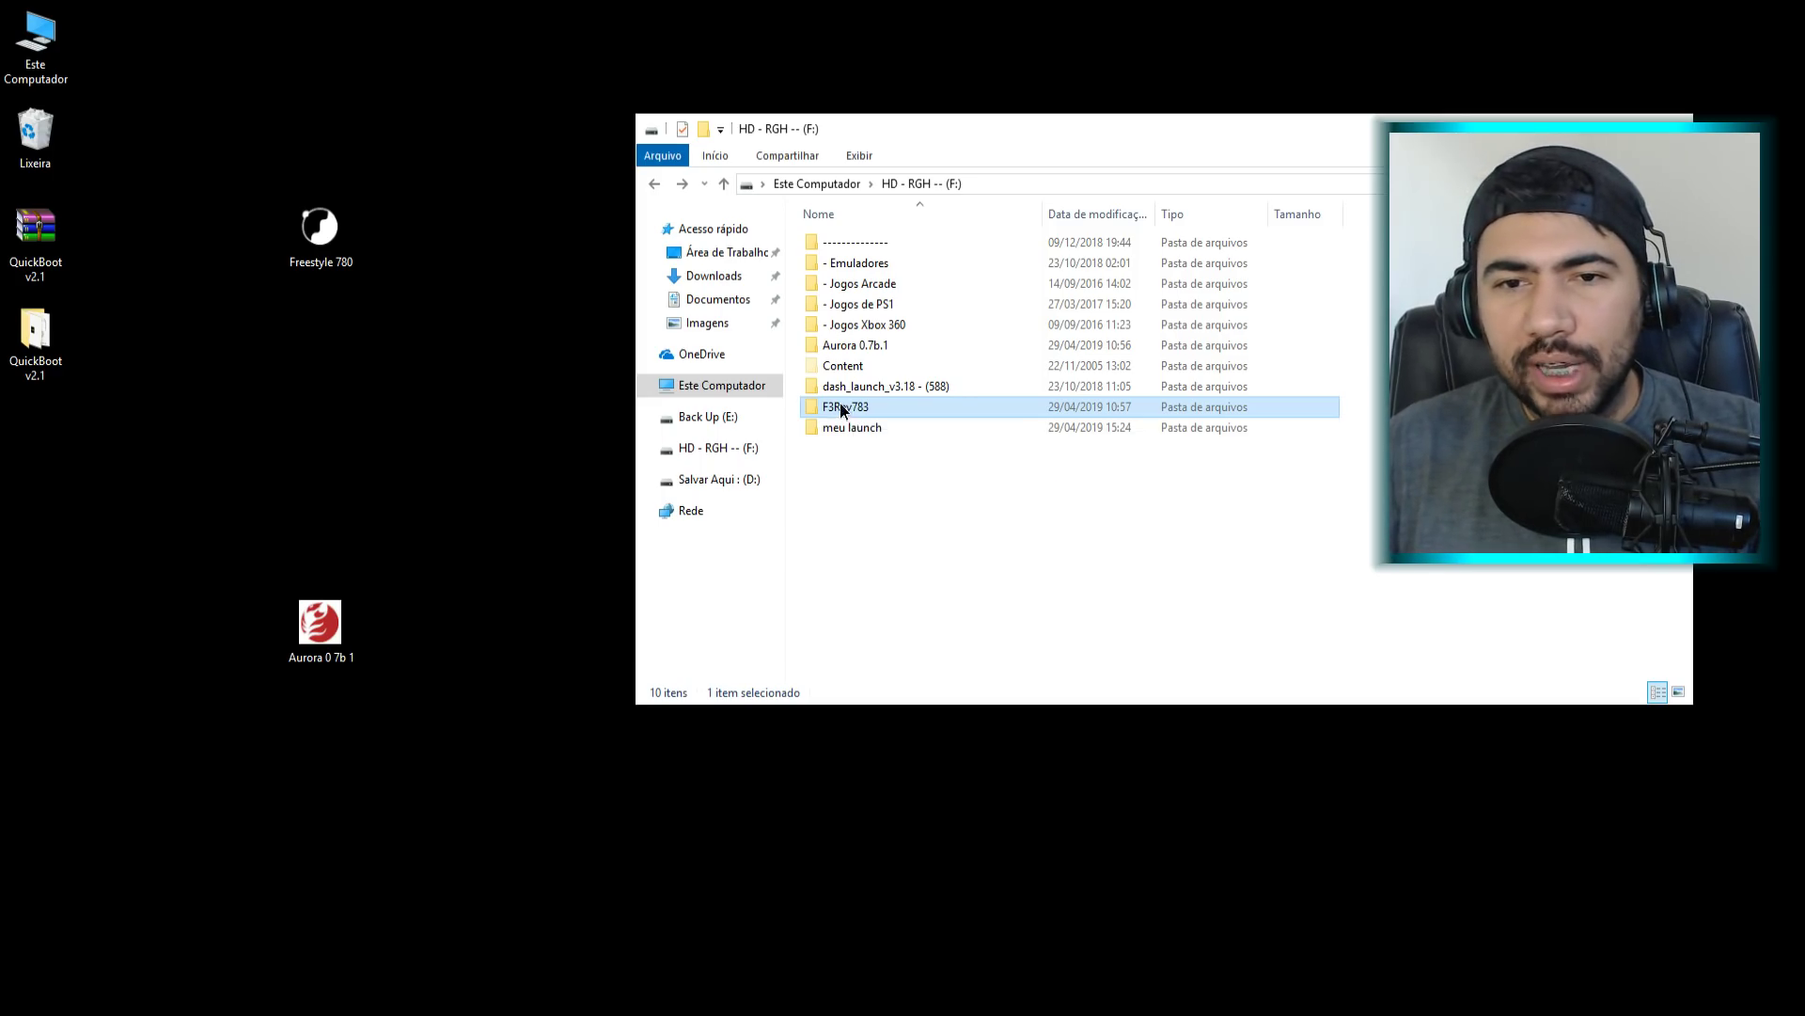
{"action": "right_click", "coordinate": [839, 403]}
{"action": "left_click", "coordinate": [902, 833]}
{"action": "key", "text": "ctrl+c"}
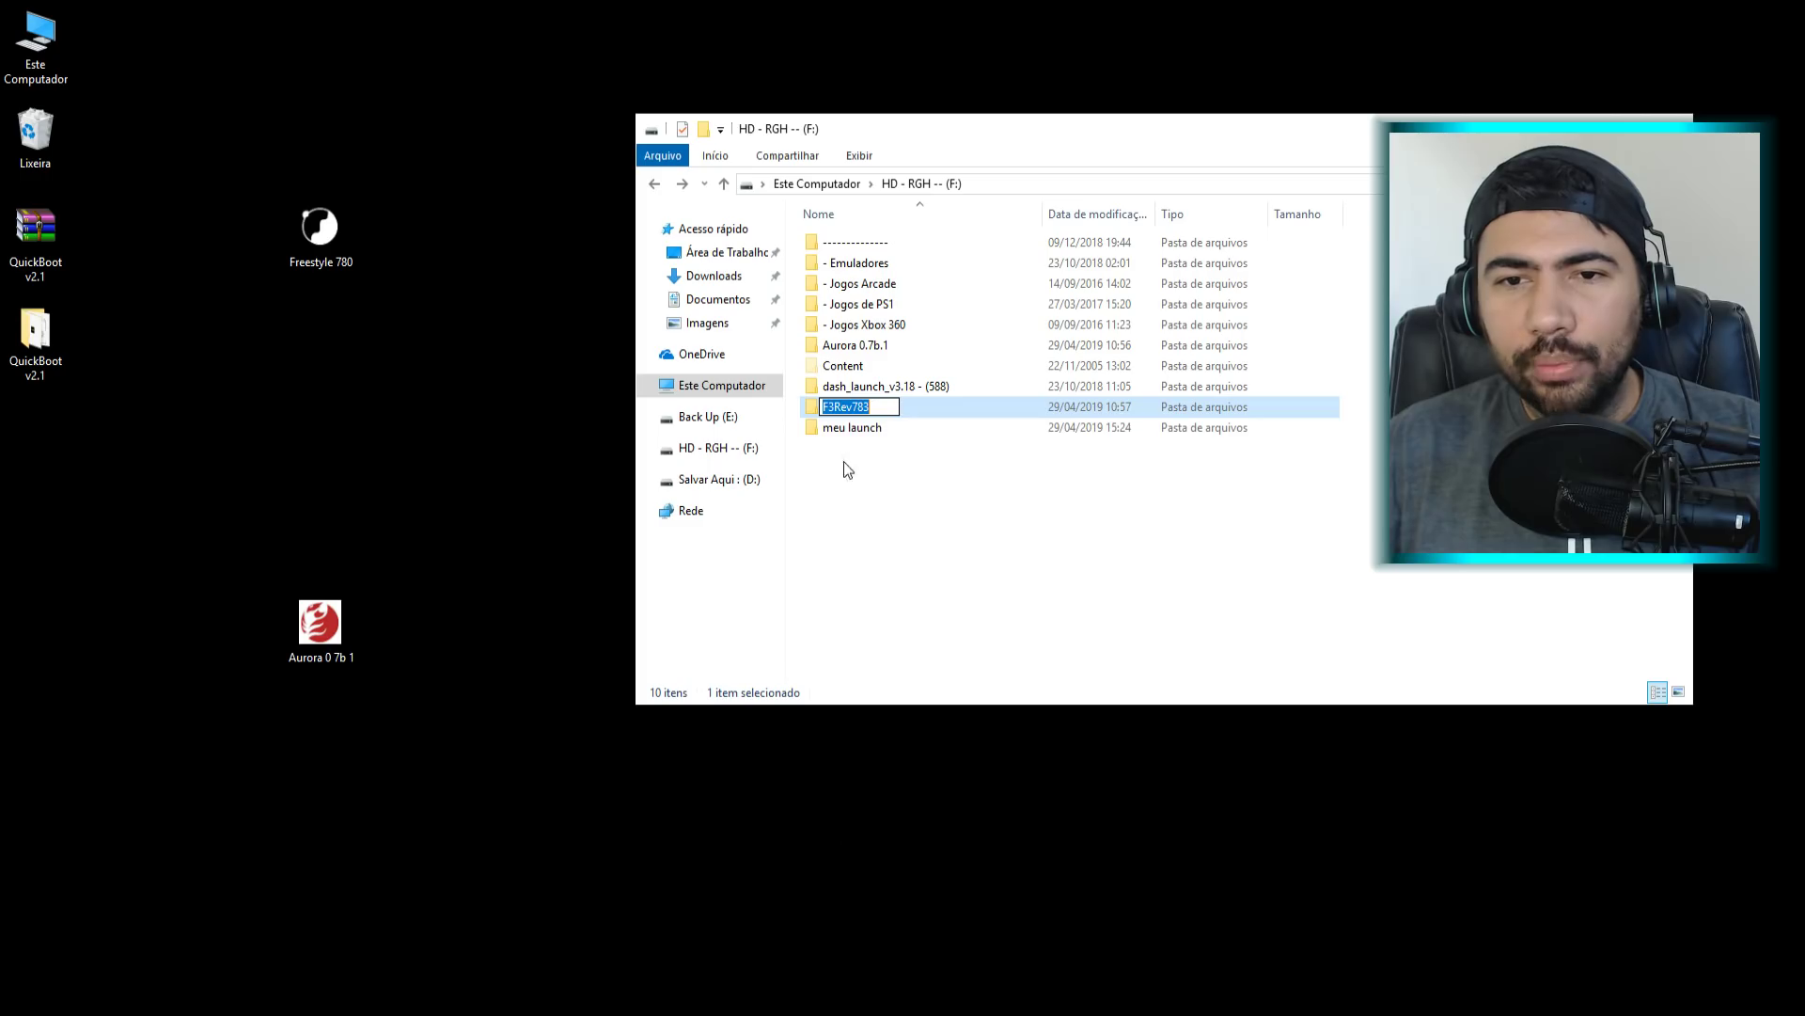
{"action": "right_click", "coordinate": [841, 406]}
{"action": "left_click", "coordinate": [905, 466]}
{"action": "left_click", "coordinate": [508, 341]}
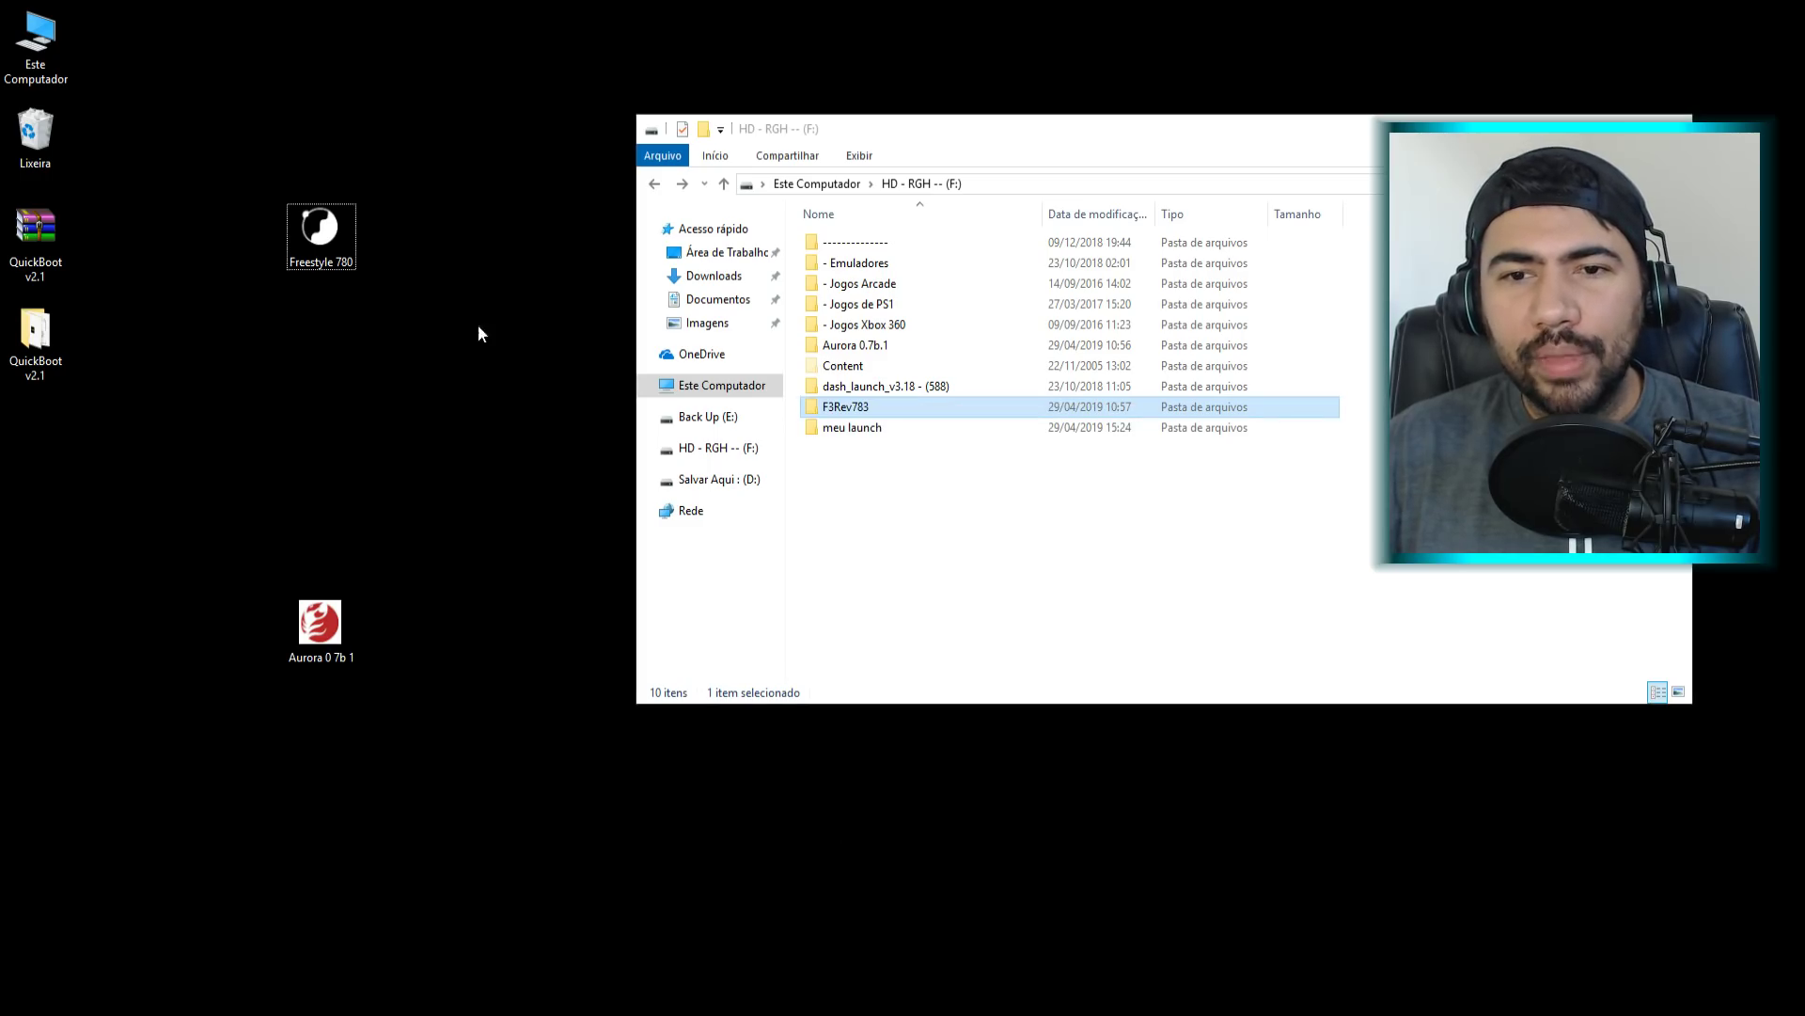
- Rename the Freestyle 780 image on the desktop to F3Rev783 using the copied folder name
{"action": "right_click", "coordinate": [320, 263]}
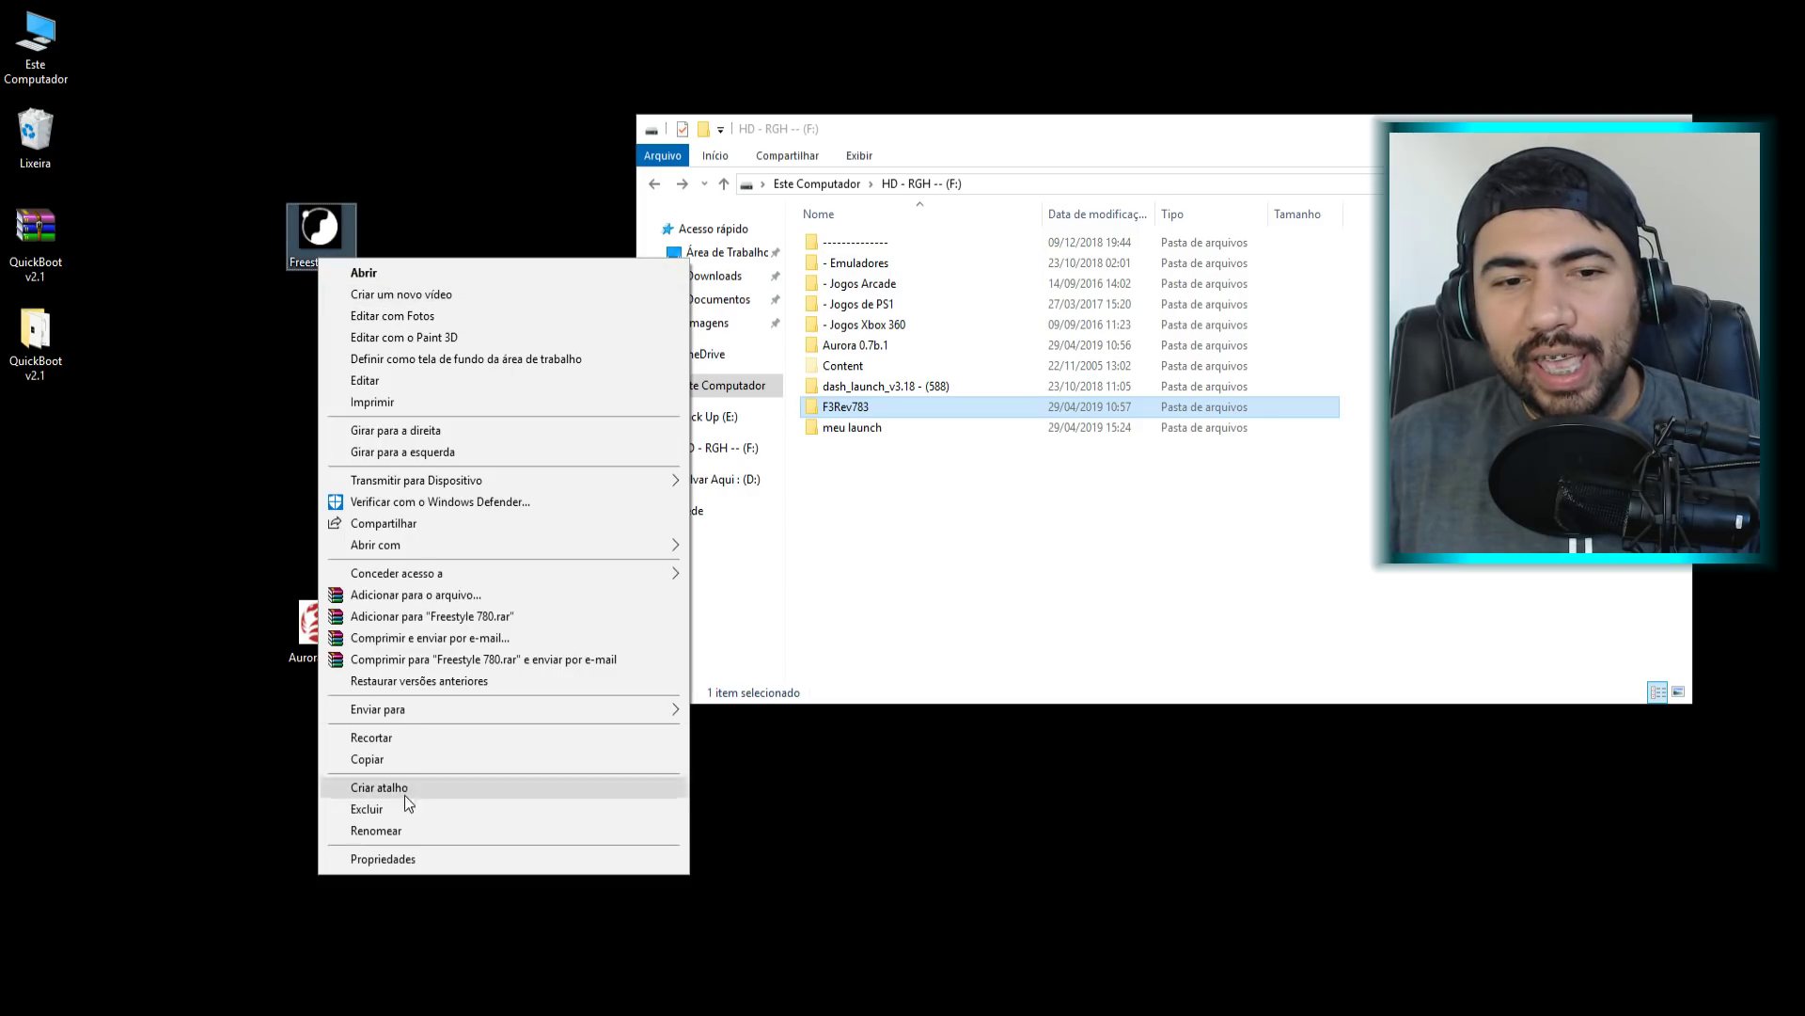
{"action": "left_click", "coordinate": [405, 827]}
{"action": "key", "text": "ctrl+v"}
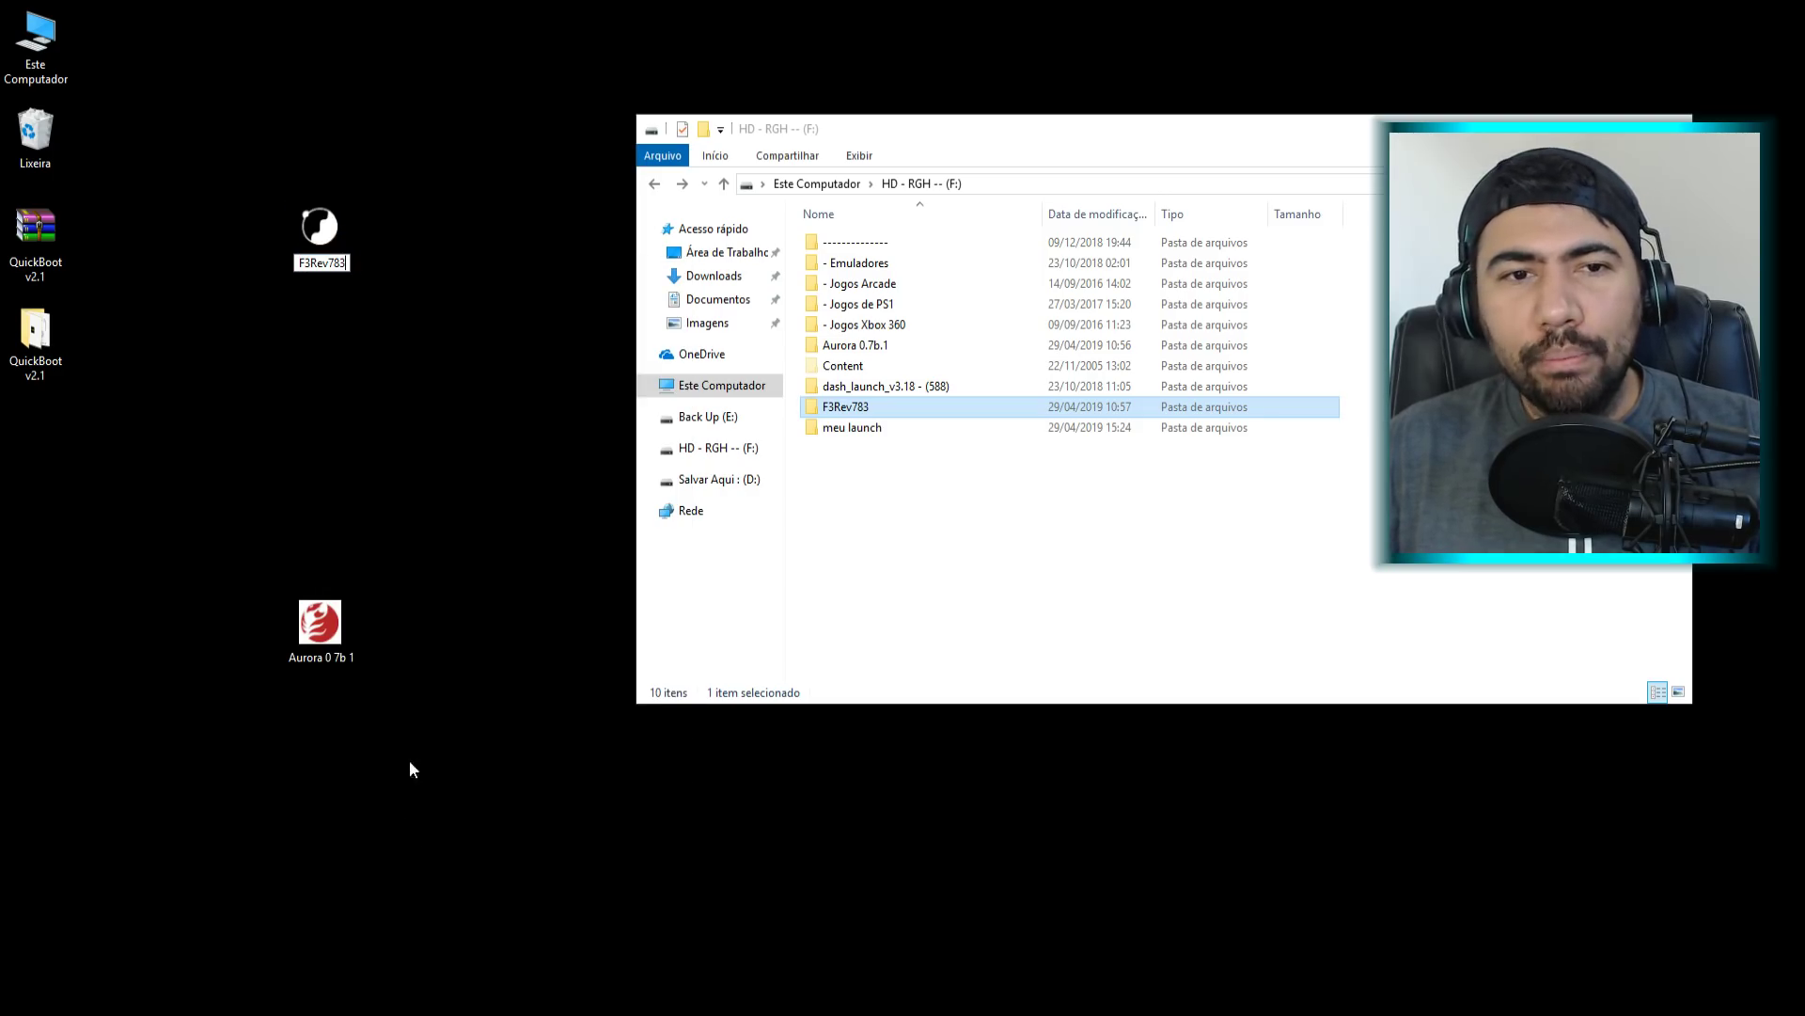
{"action": "key", "text": "Return"}
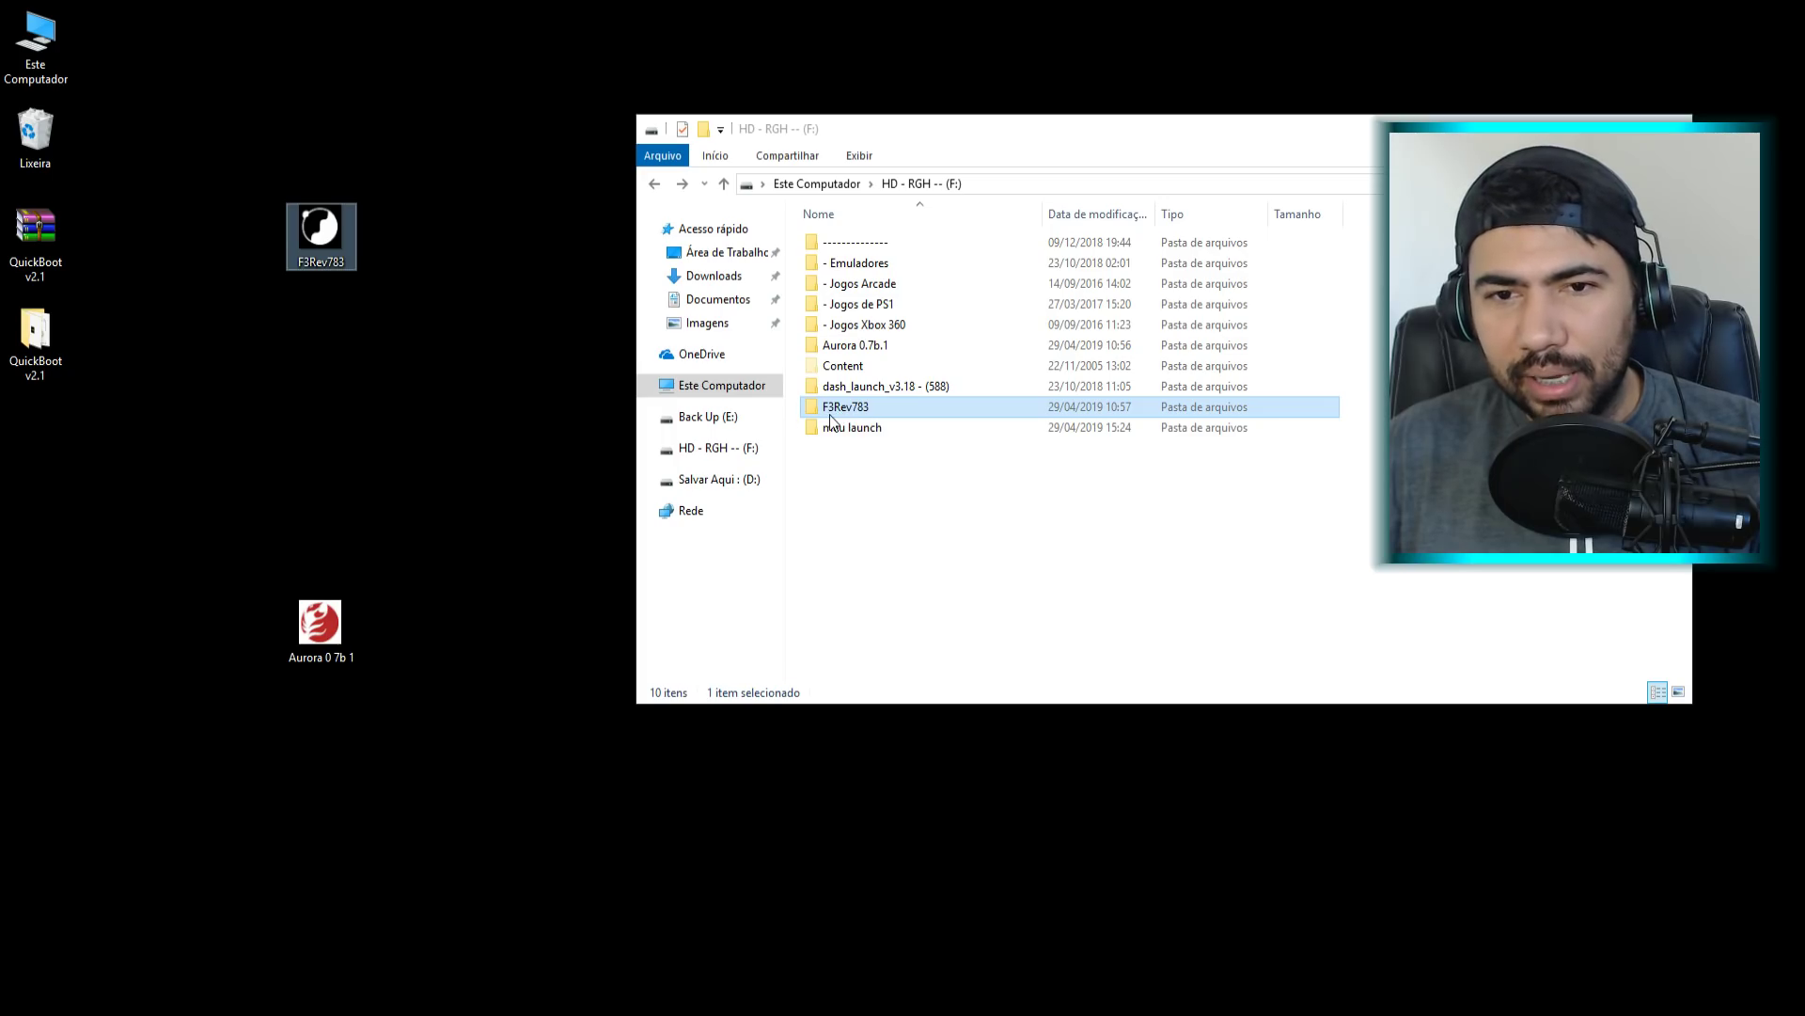
- Place the Aurora 0 7b 1 image beneath the F3Rev783 image on the desktop and copy the Aurora 0.7b.1 folder's name text
{"action": "left_click_drag", "start_coordinate": [342, 611], "coordinate": [343, 408]}
{"action": "left_click", "coordinate": [429, 499]}
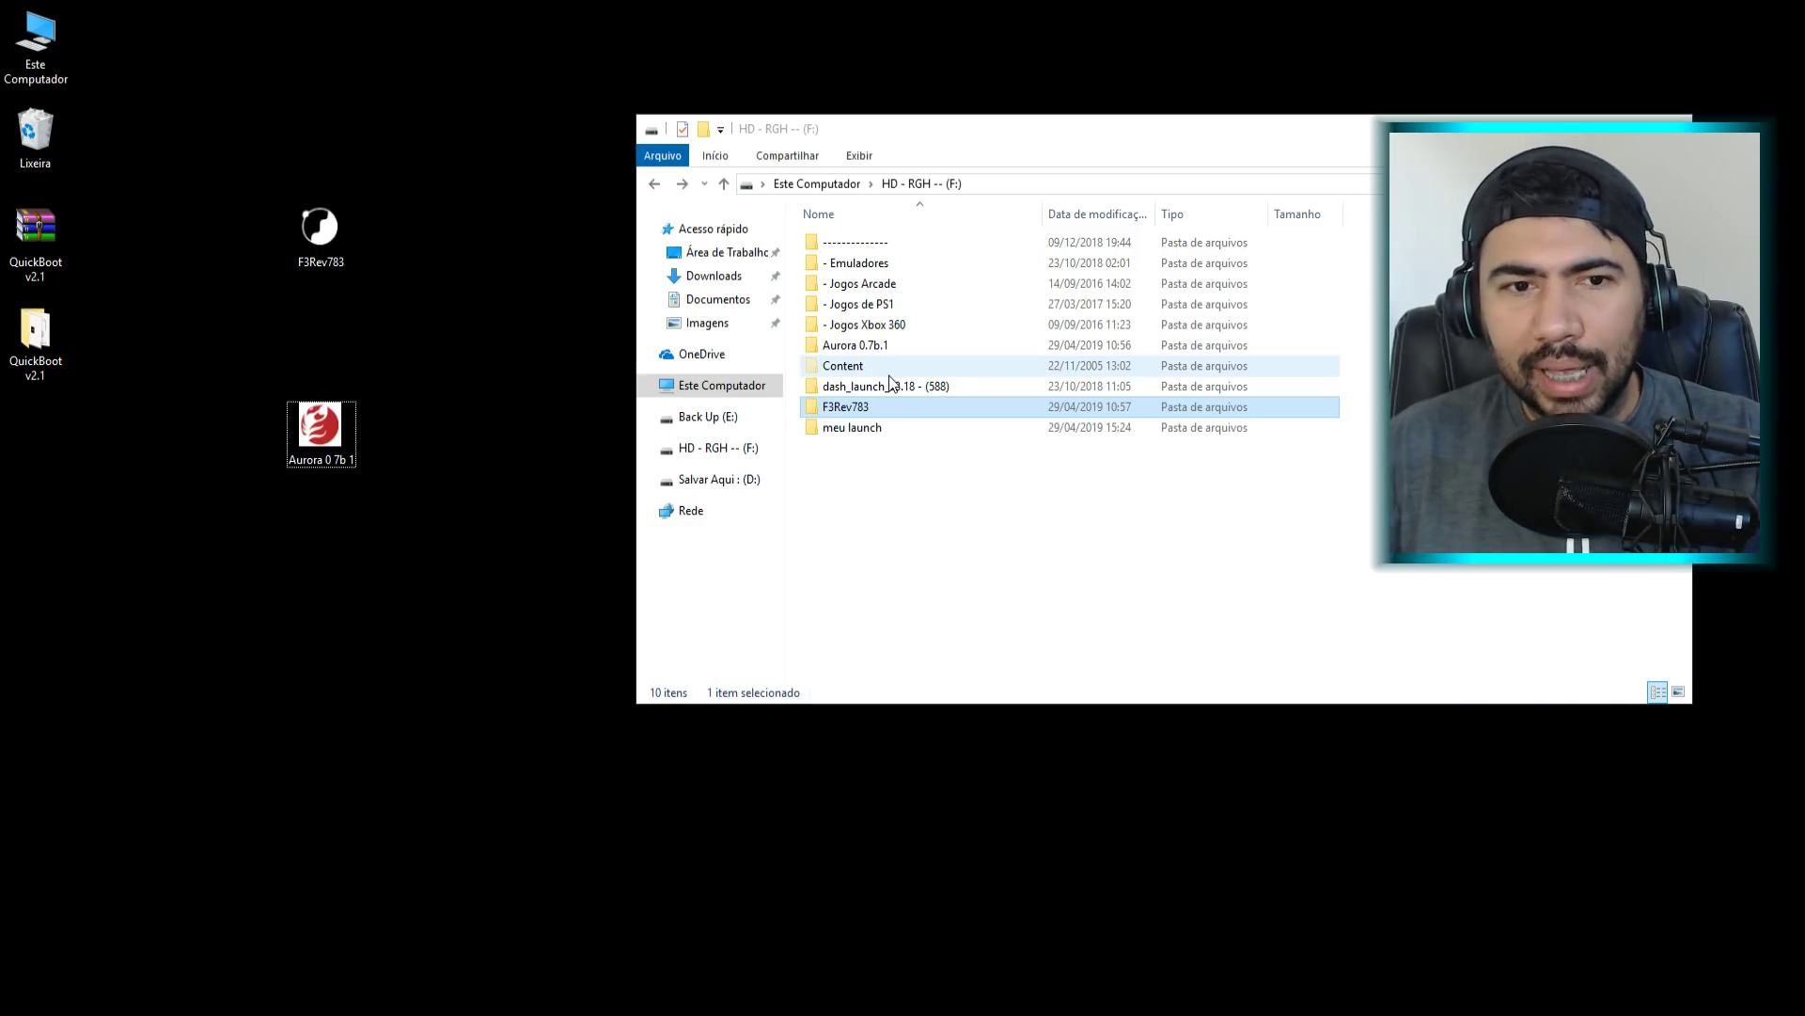
{"action": "left_click", "coordinate": [864, 345]}
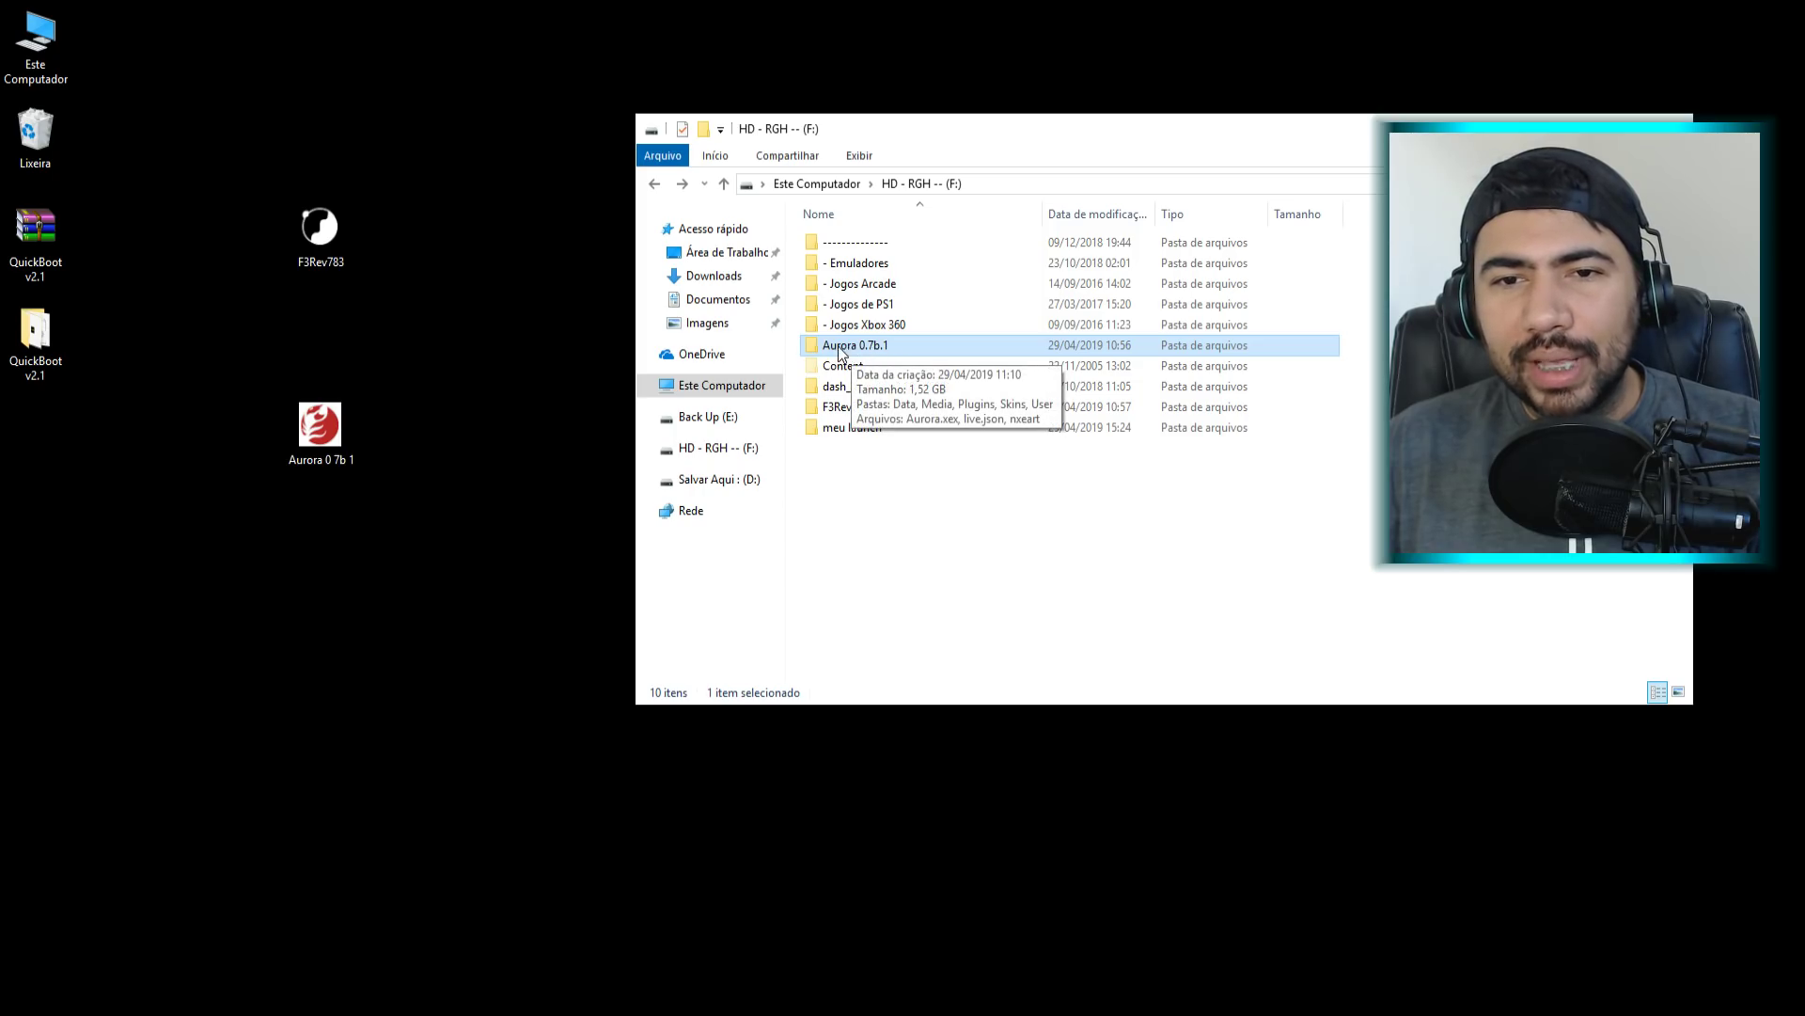
{"action": "right_click", "coordinate": [840, 353]}
{"action": "left_click", "coordinate": [938, 757]}
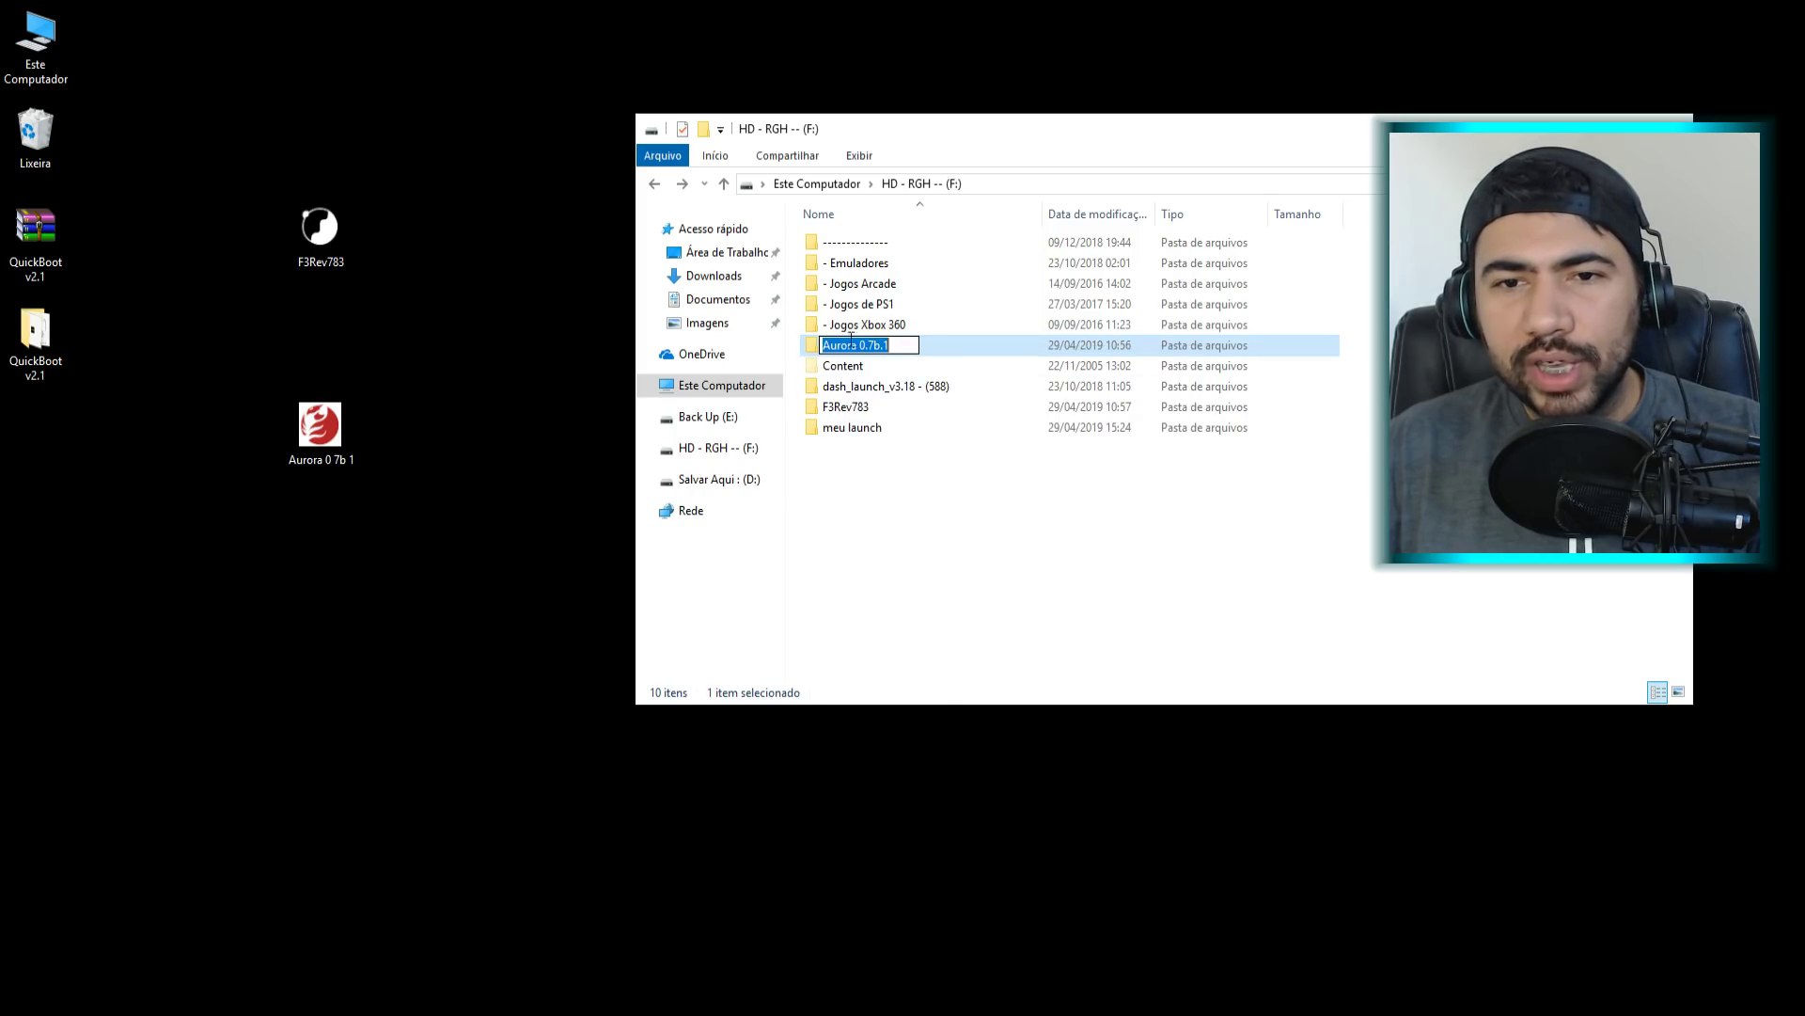
{"action": "left_click", "coordinate": [917, 539]}
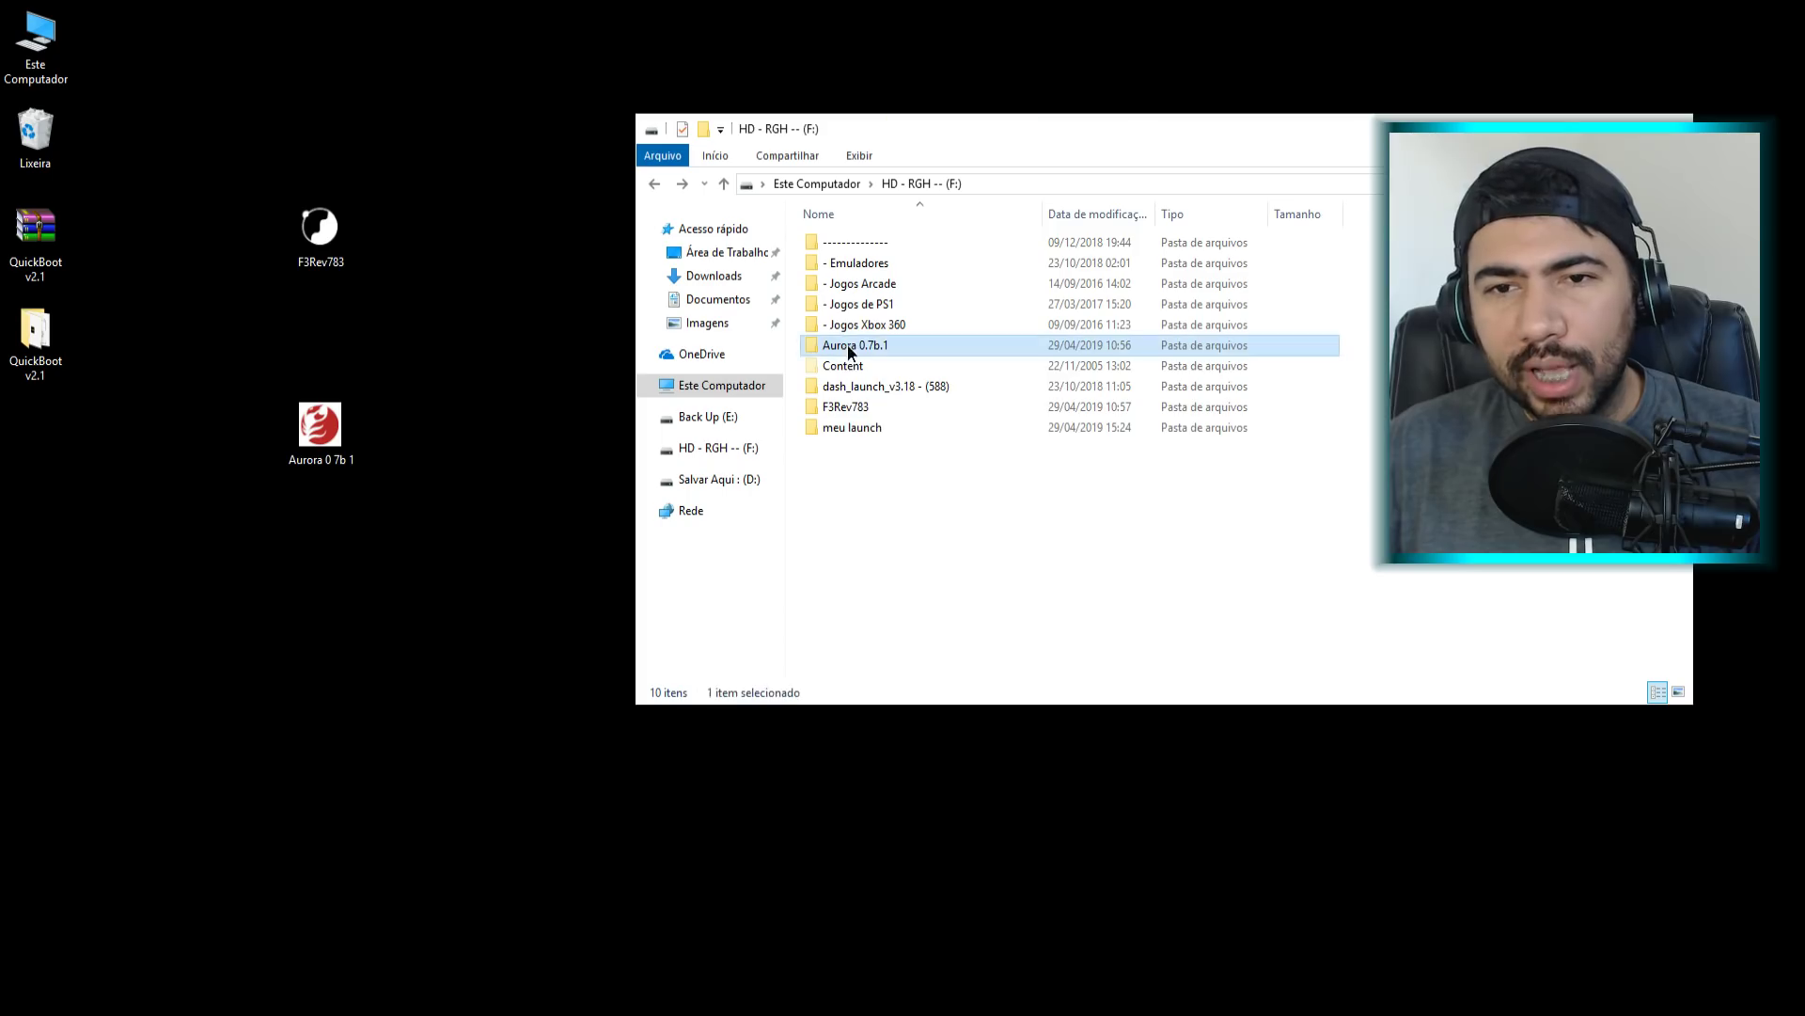
{"action": "right_click", "coordinate": [848, 345]}
{"action": "left_click", "coordinate": [919, 753]}
{"action": "key", "text": "ctrl+c"}
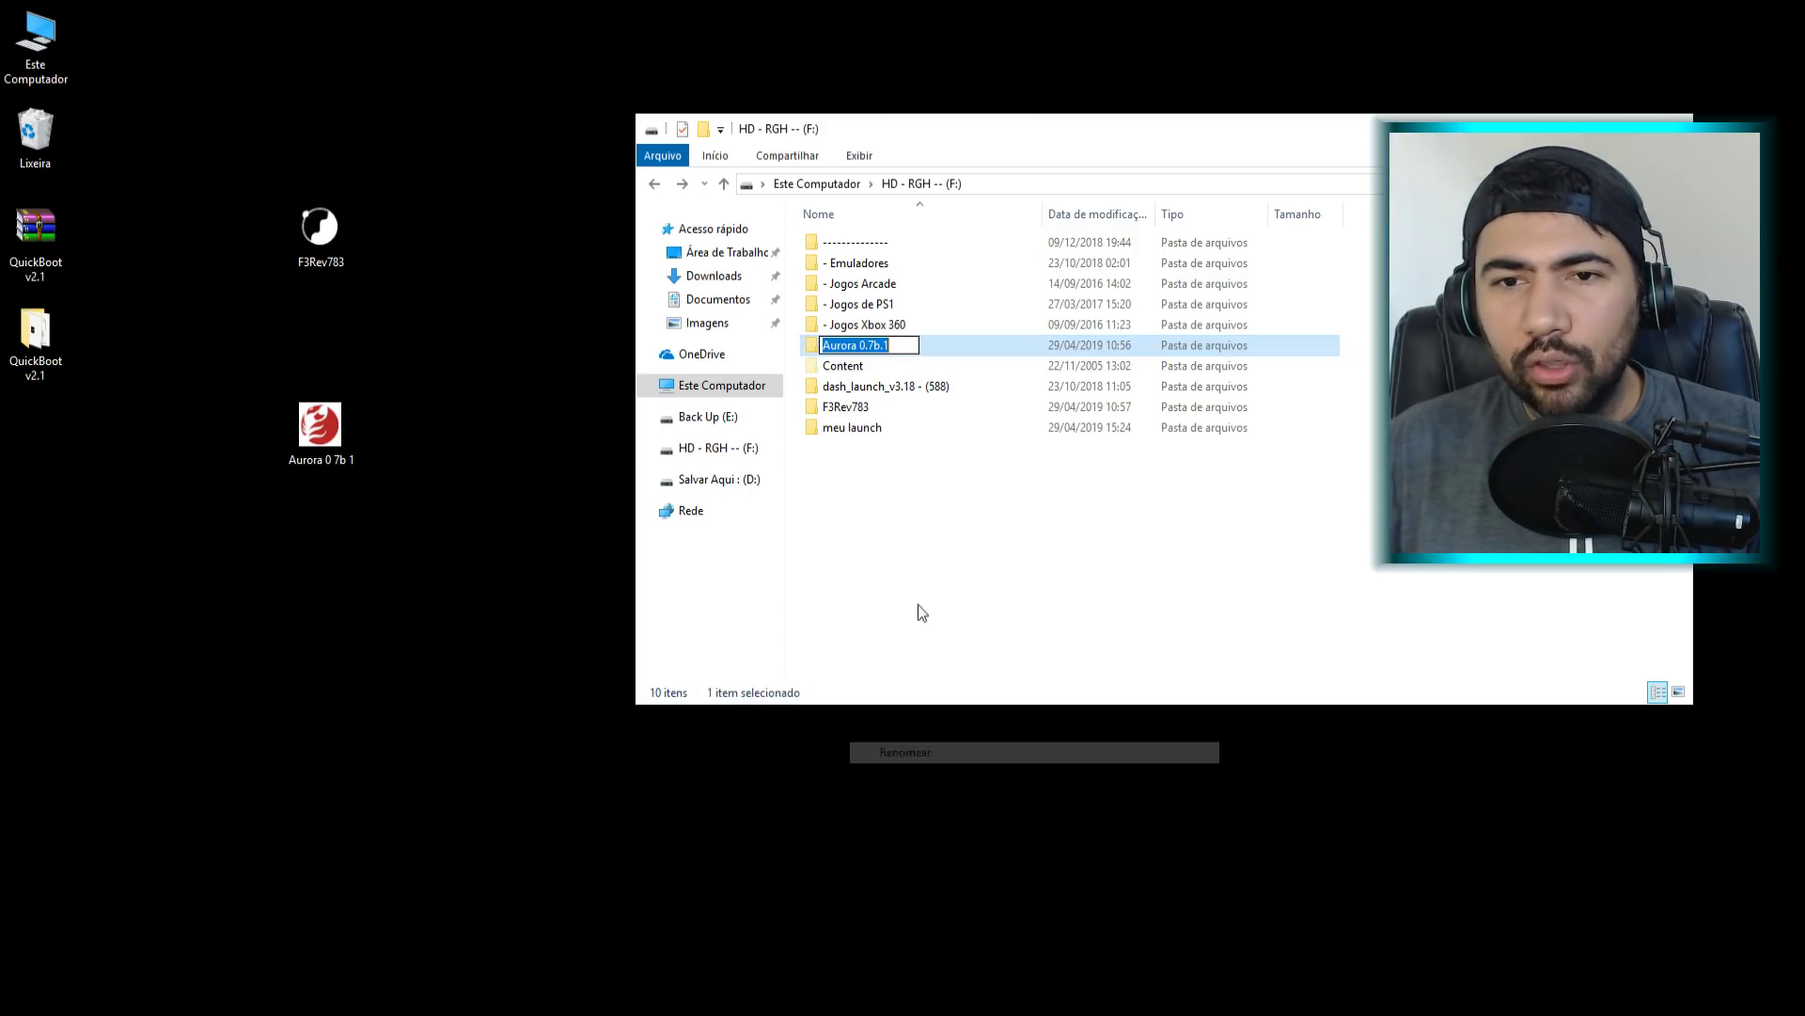
{"action": "left_click", "coordinate": [896, 348]}
{"action": "right_click", "coordinate": [839, 345]}
{"action": "left_click", "coordinate": [884, 407]}
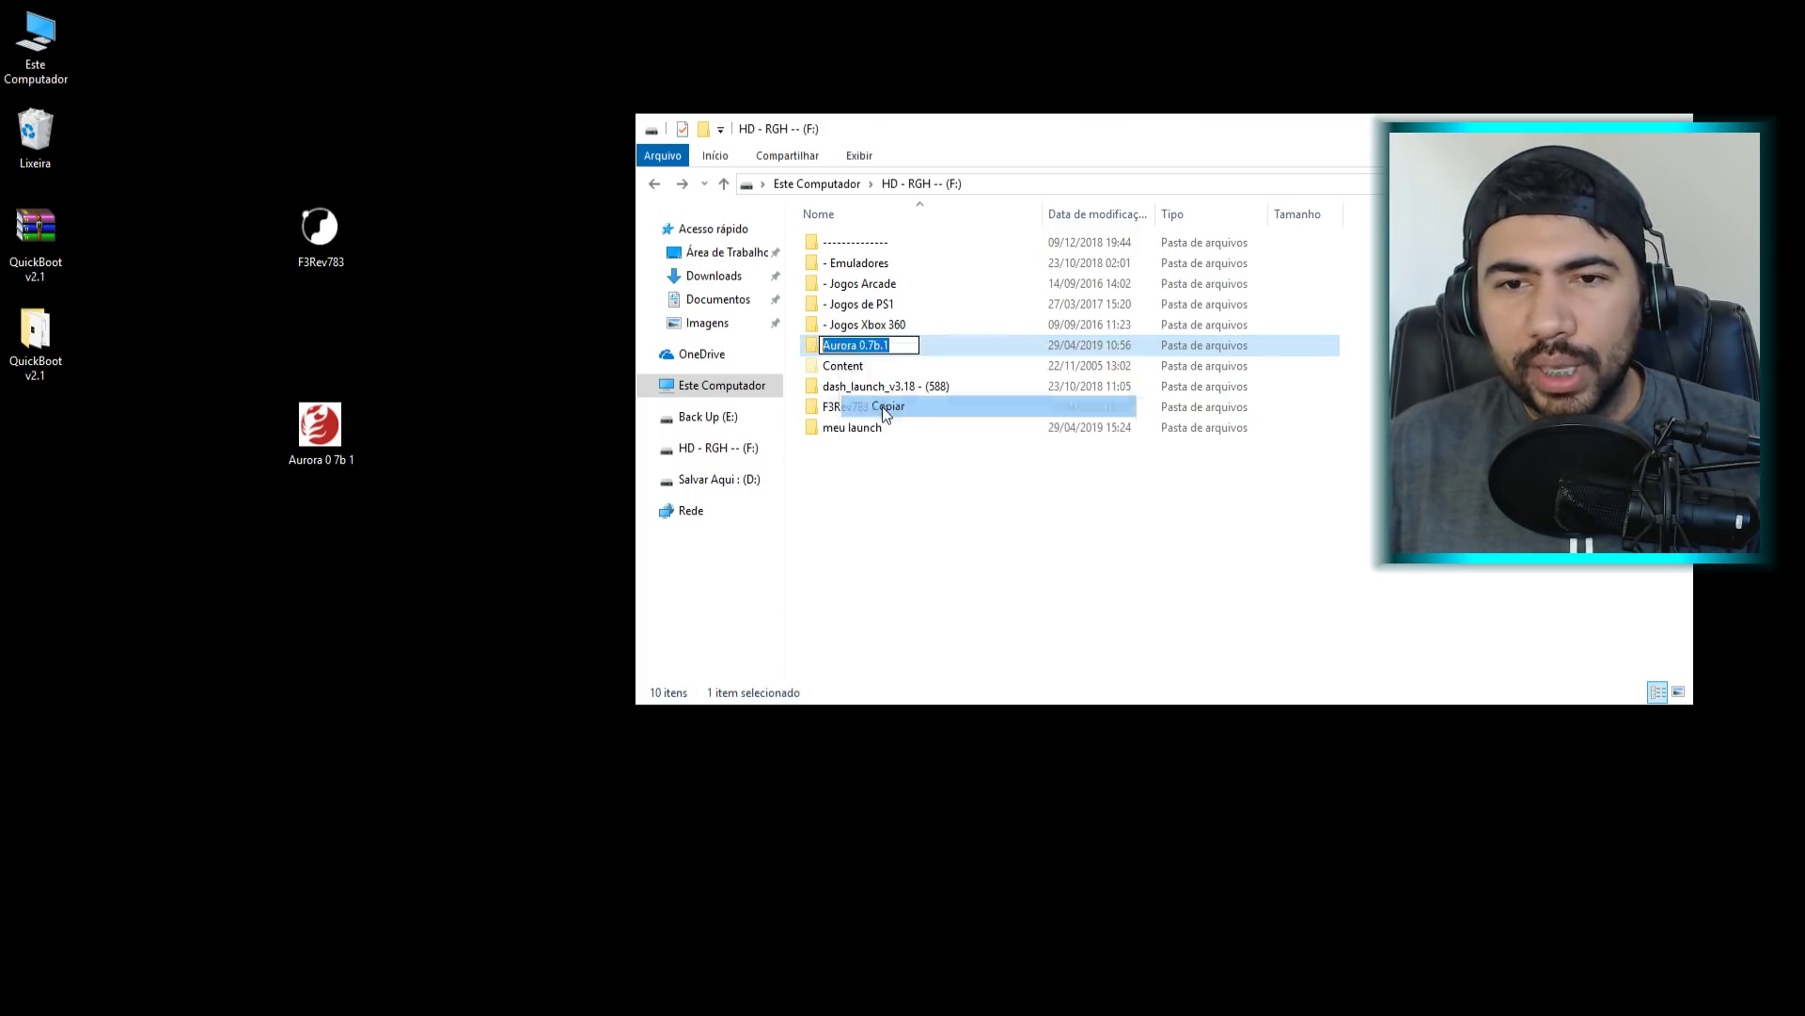
- Rename the Aurora image on the desktop to Aurora 0.7b.1 using the copied folder name
{"action": "right_click", "coordinate": [320, 462]}
{"action": "left_click", "coordinate": [358, 974]}
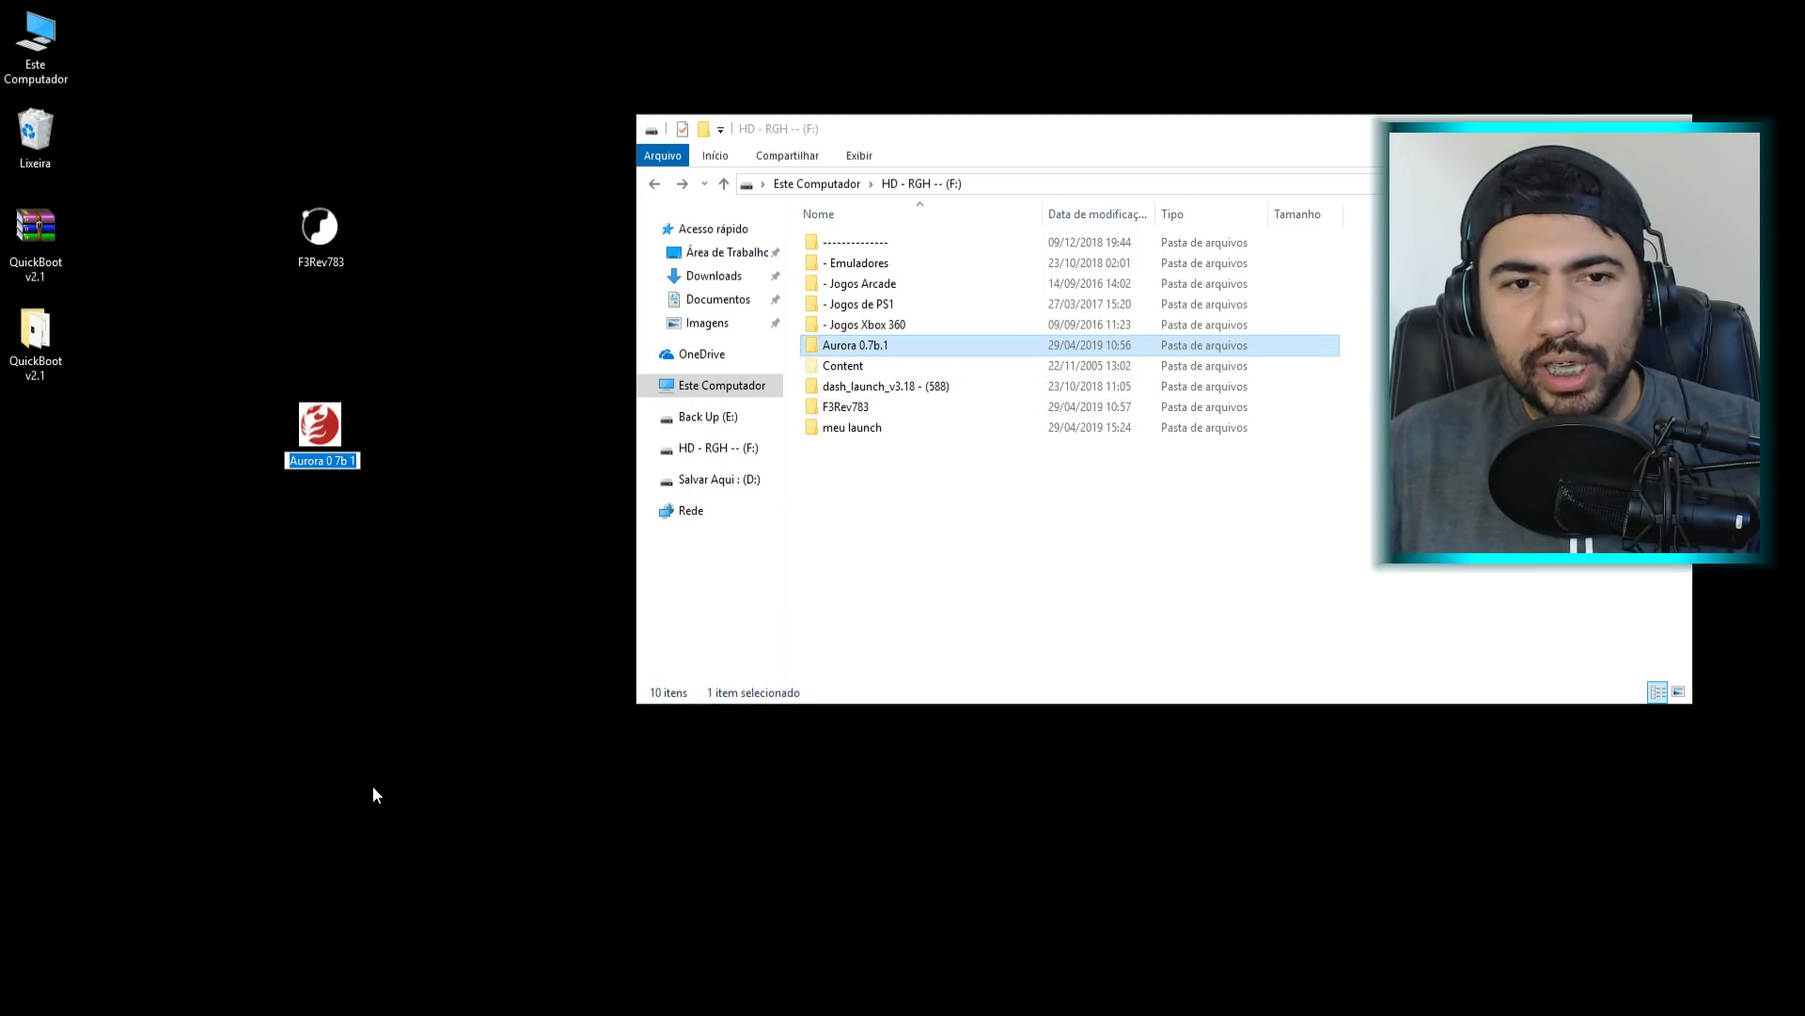
{"action": "key", "text": "ctrl+v"}
{"action": "left_click", "coordinate": [444, 505]}
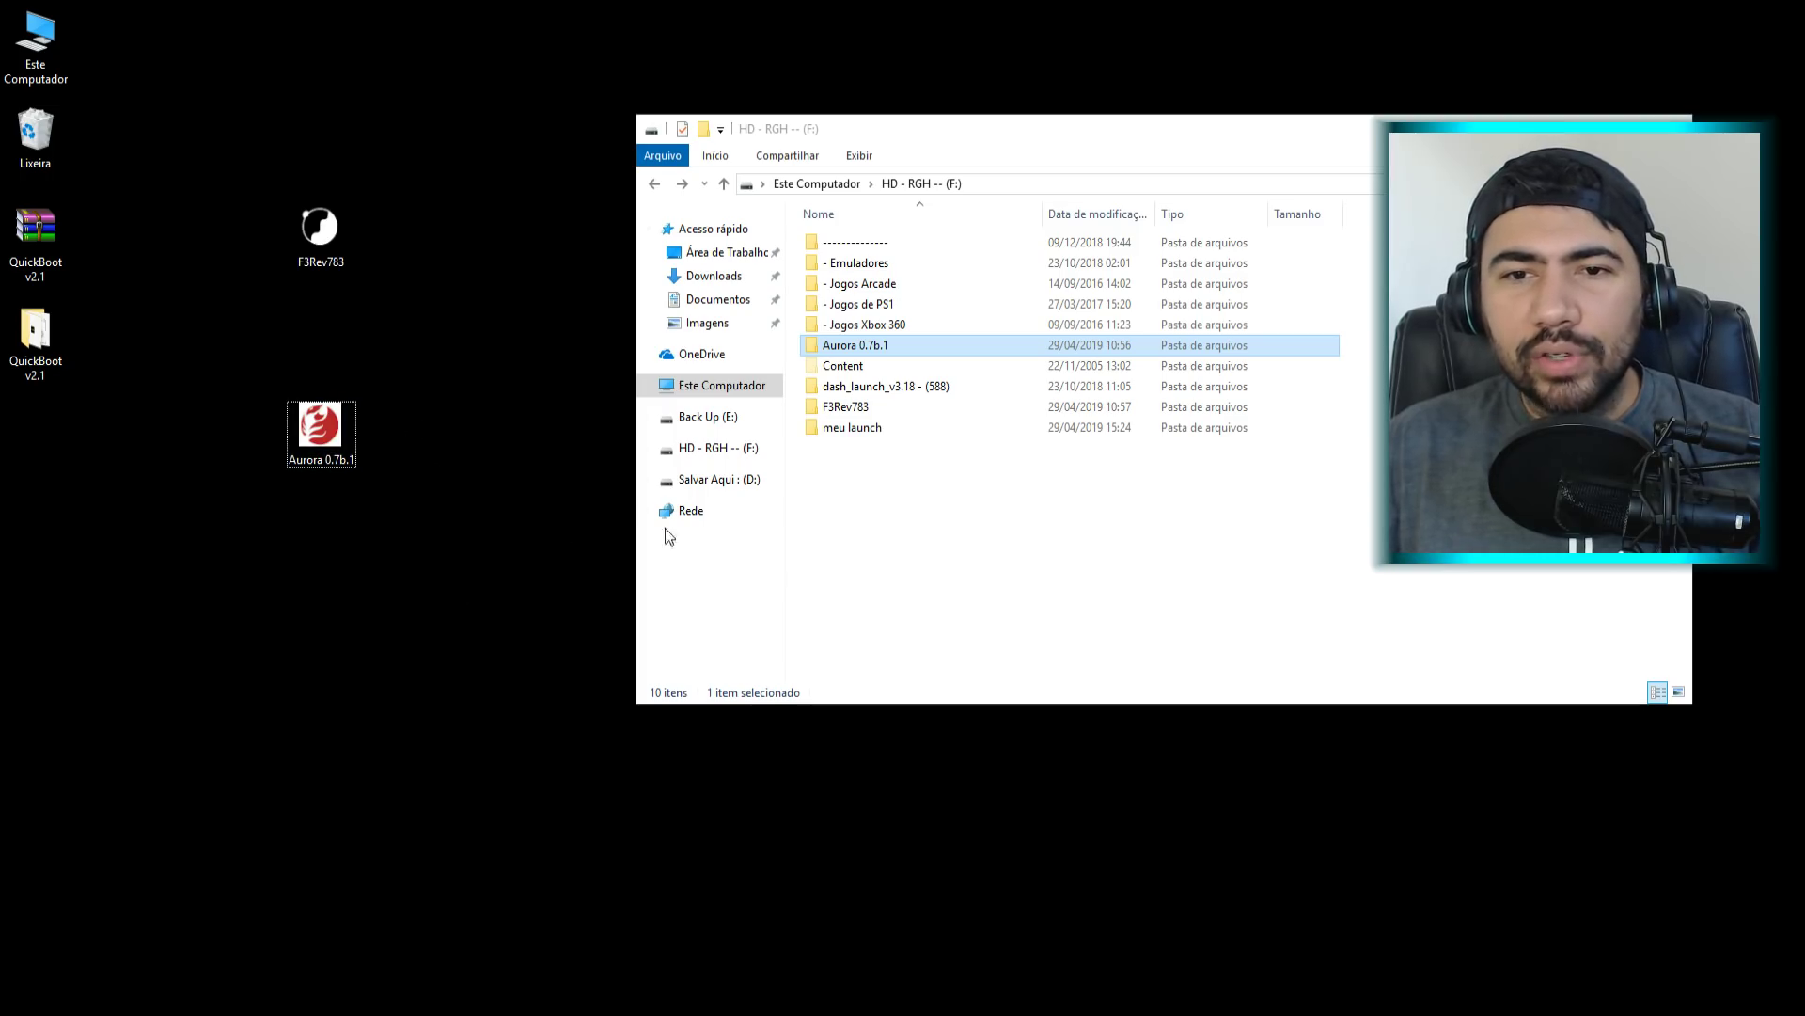
- Compare the names of the F3Rev783 and Aurora 0.7b.1 folders with those of the matching desktop images
{"action": "left_click", "coordinate": [857, 406], "text": "ctrl"}
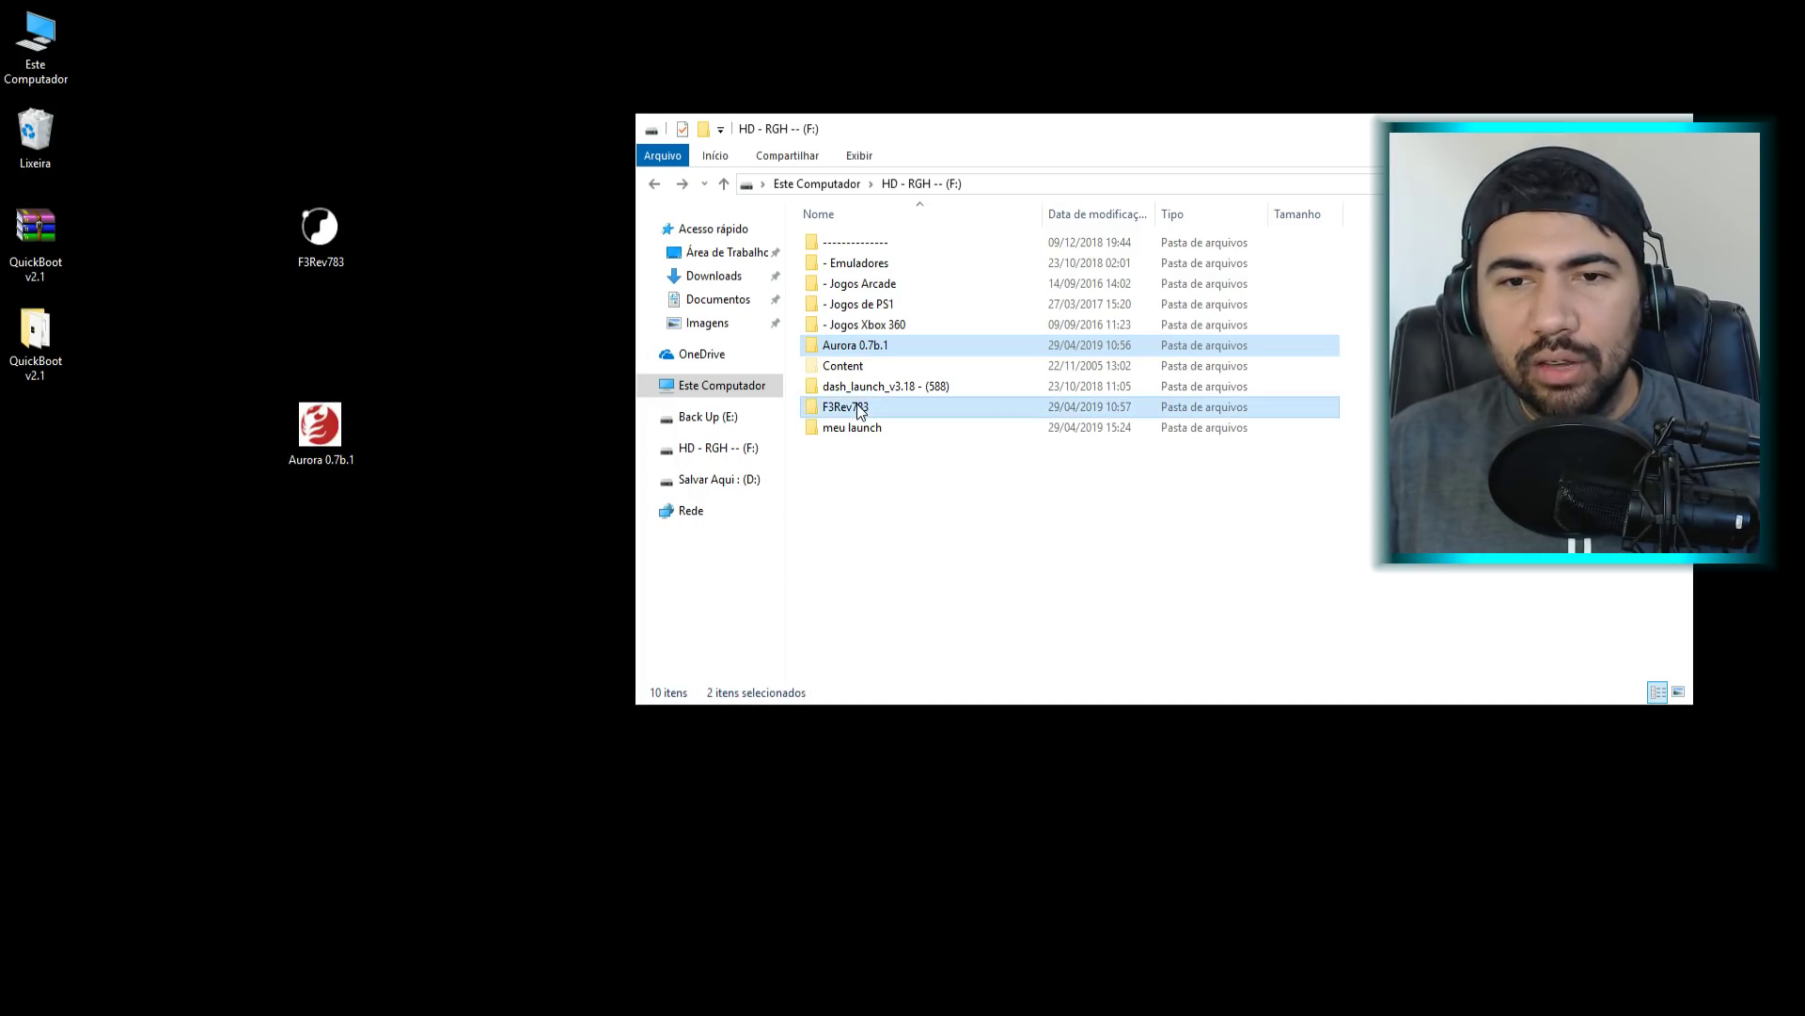
{"action": "left_click", "coordinate": [327, 240]}
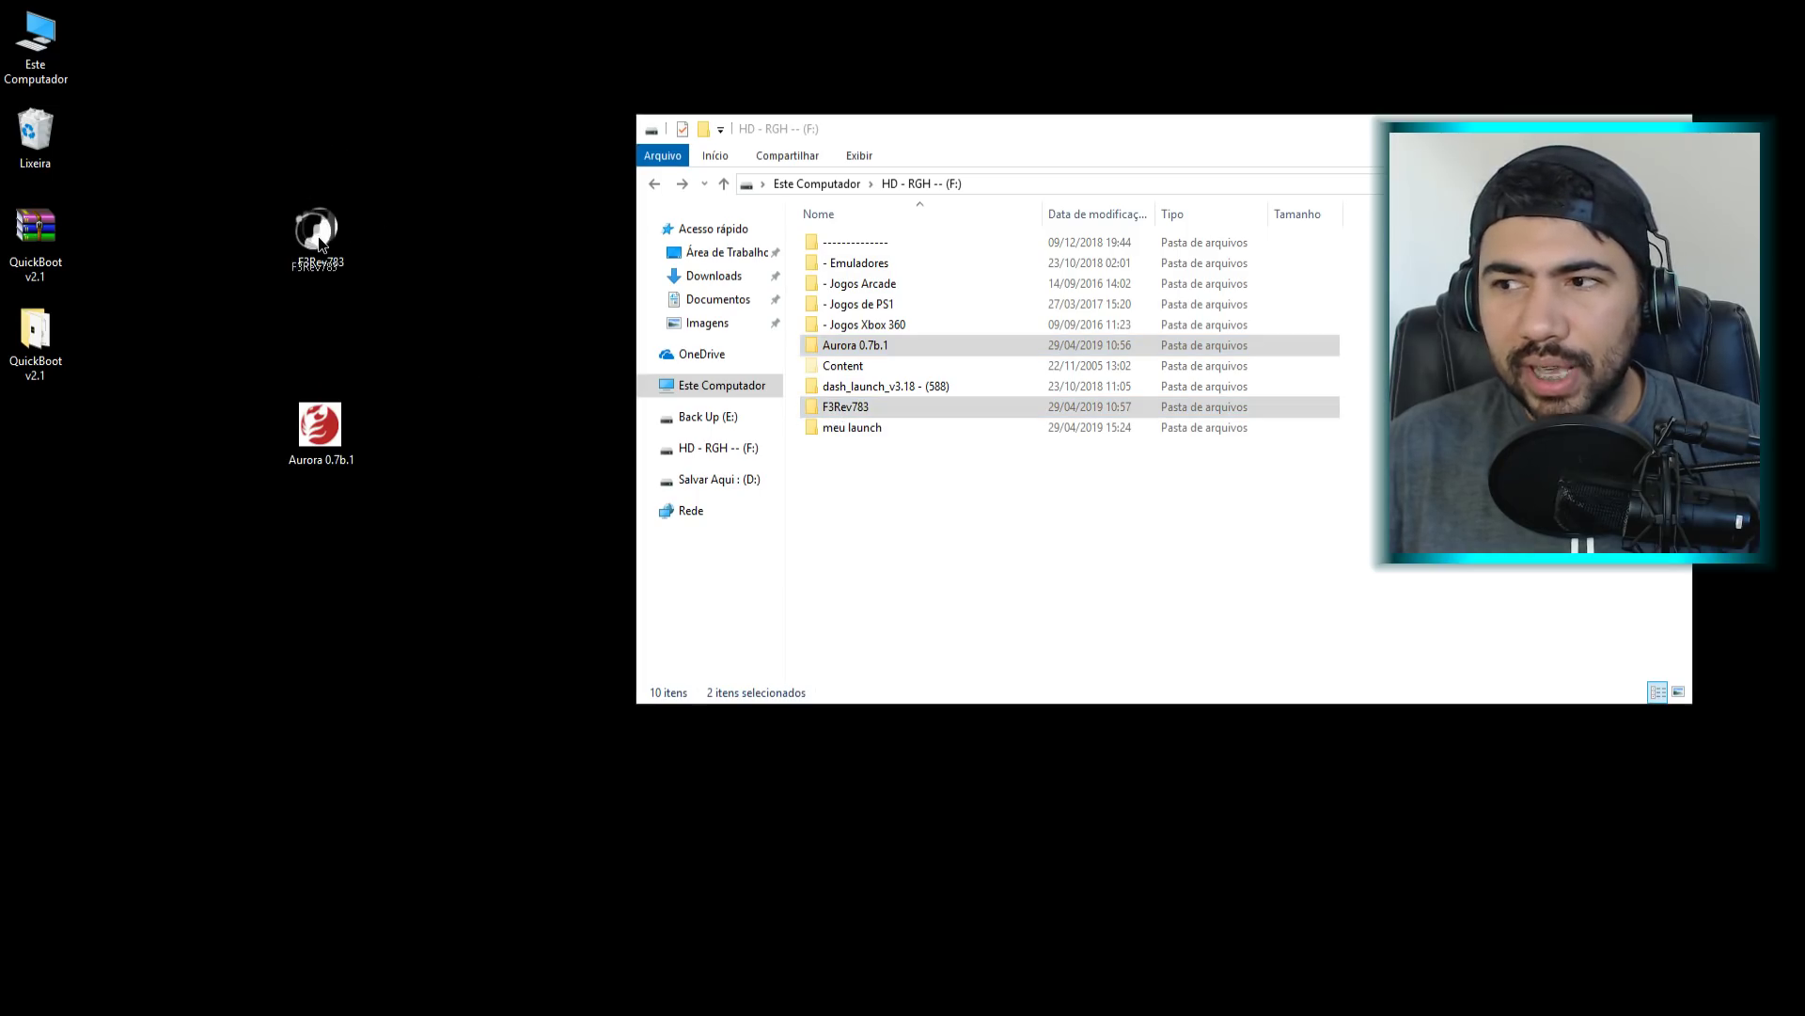
{"action": "left_click", "coordinate": [856, 408]}
{"action": "left_click", "coordinate": [839, 410]}
{"action": "left_click_drag", "start_coordinate": [316, 235], "coordinate": [336, 406]}
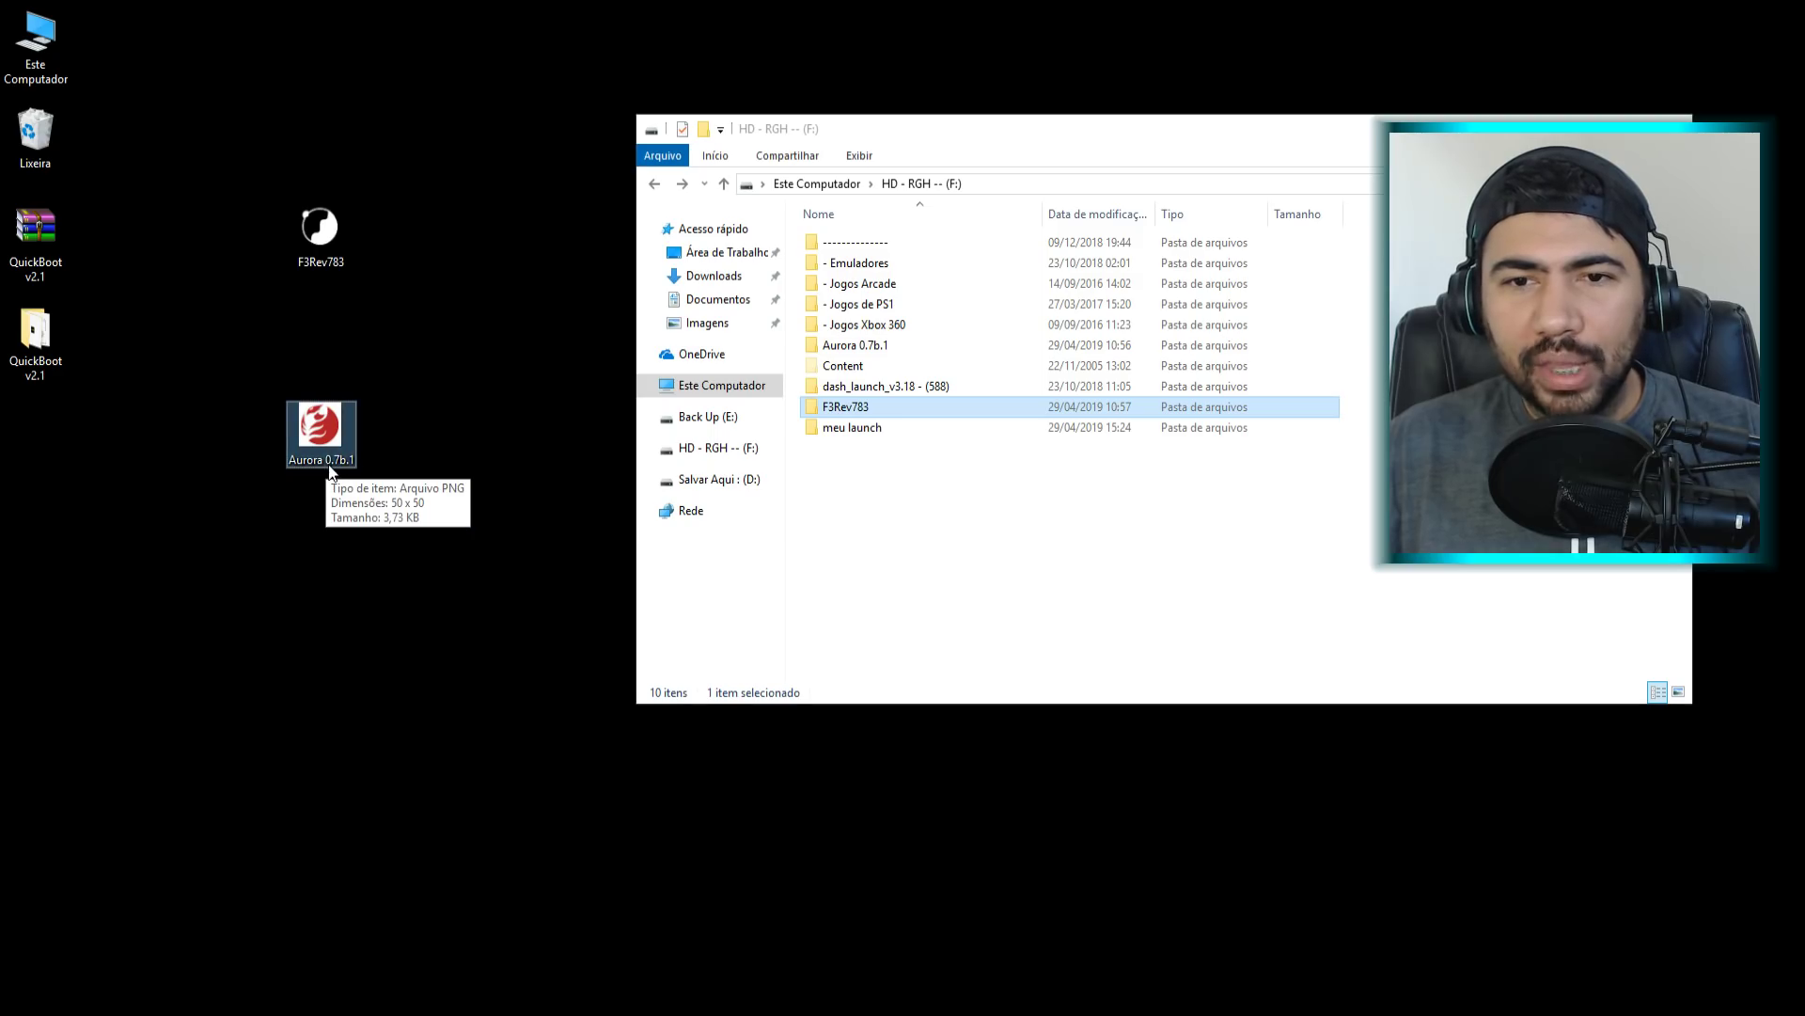
{"action": "left_click", "coordinate": [874, 348]}
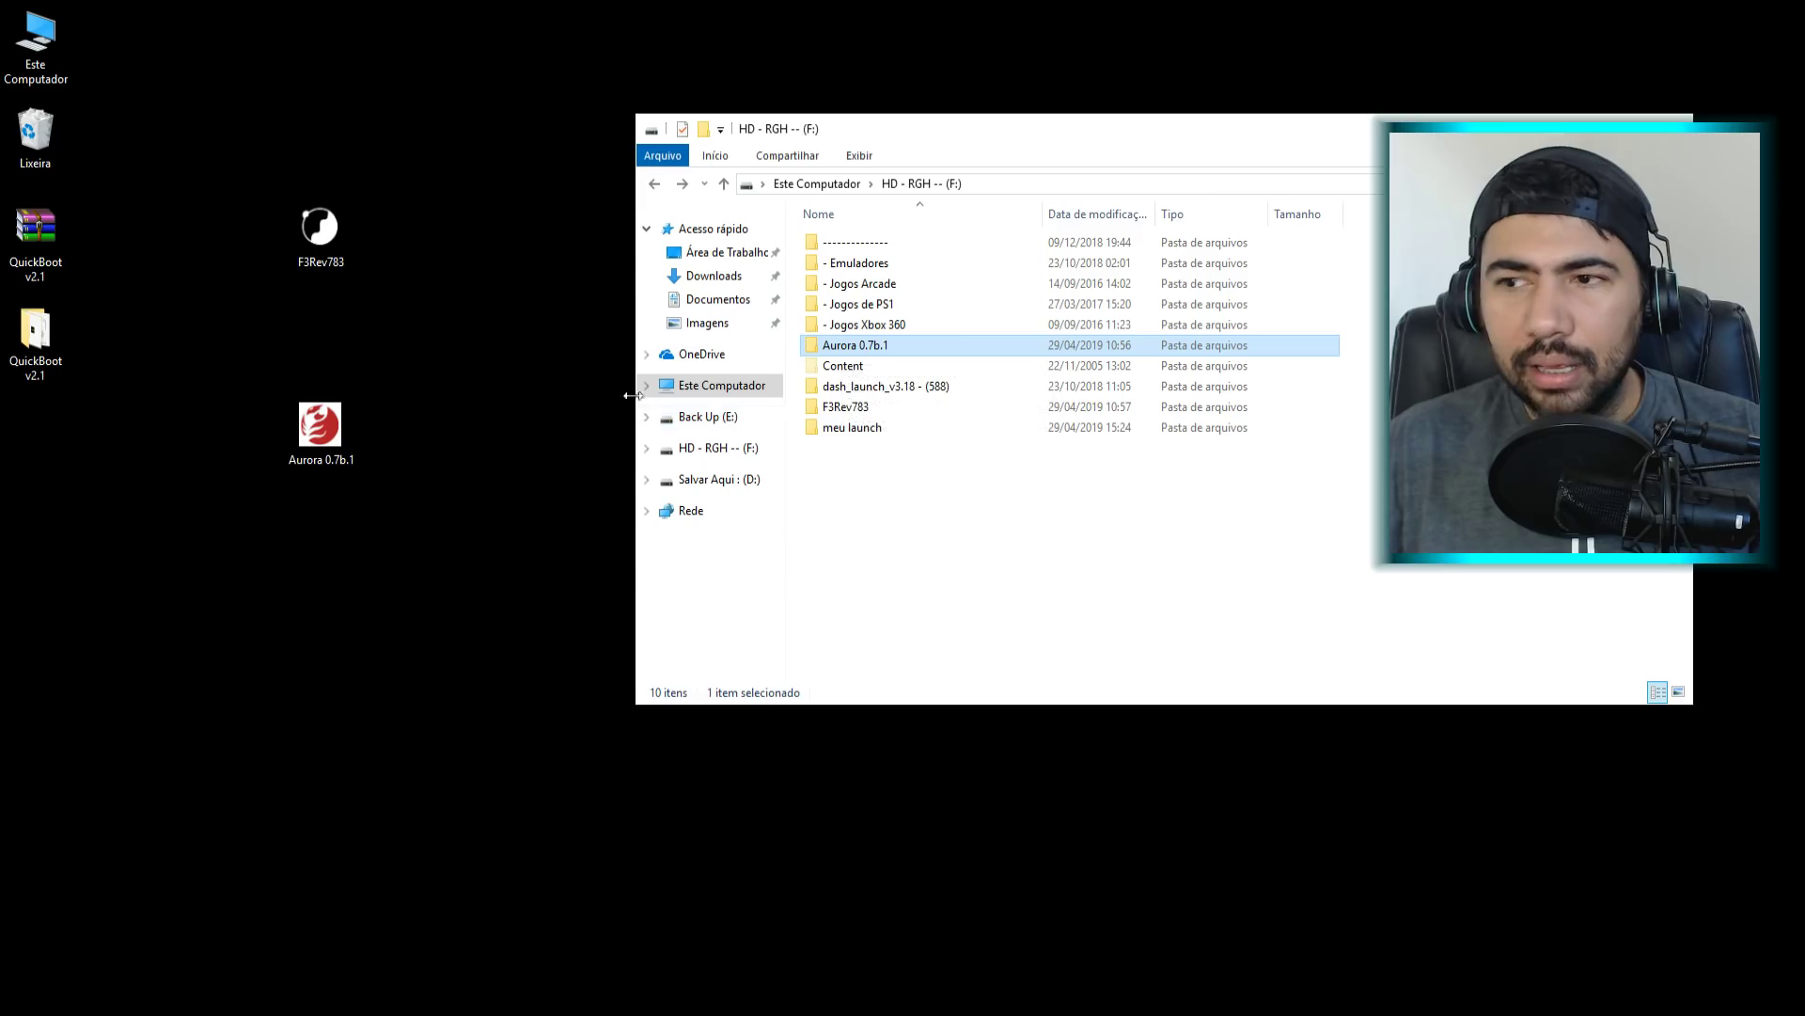
{"action": "left_click", "coordinate": [521, 313]}
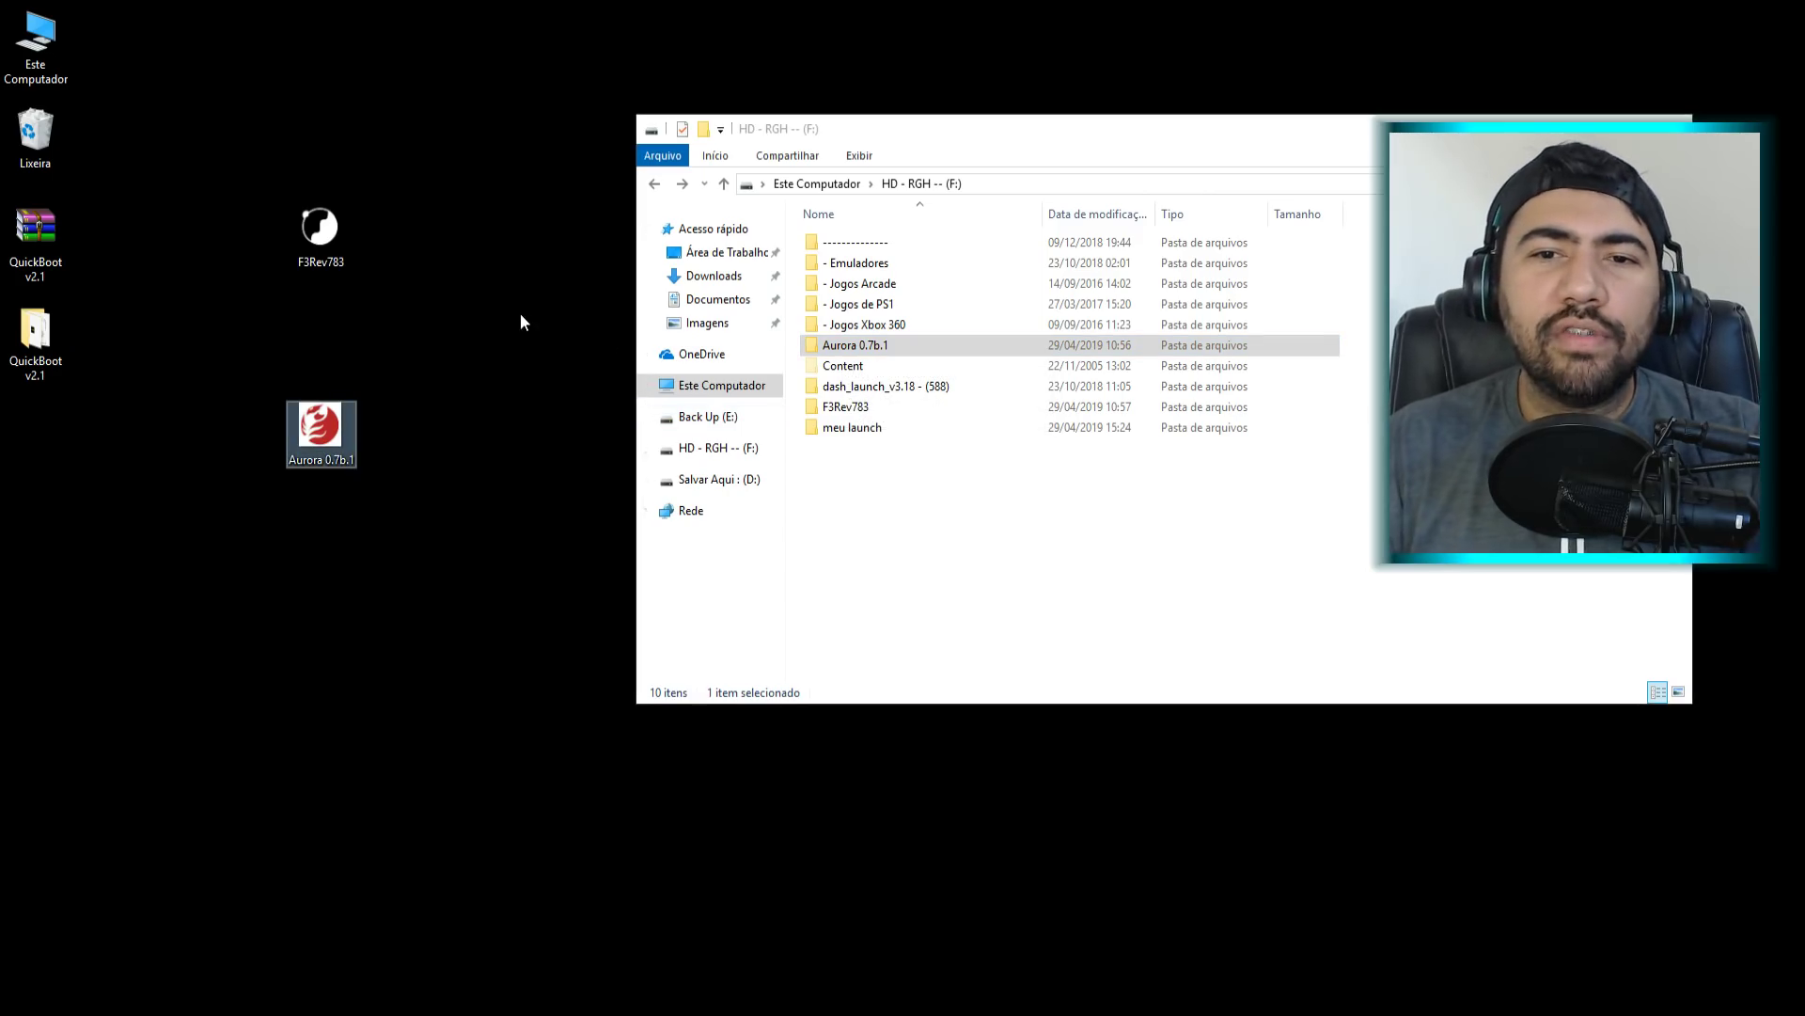
- Launch QuickBoot from the desktop's QuickBoot v2.1 folder and arrange its window beside the HD - RGH drive window
{"action": "double_click", "coordinate": [59, 339]}
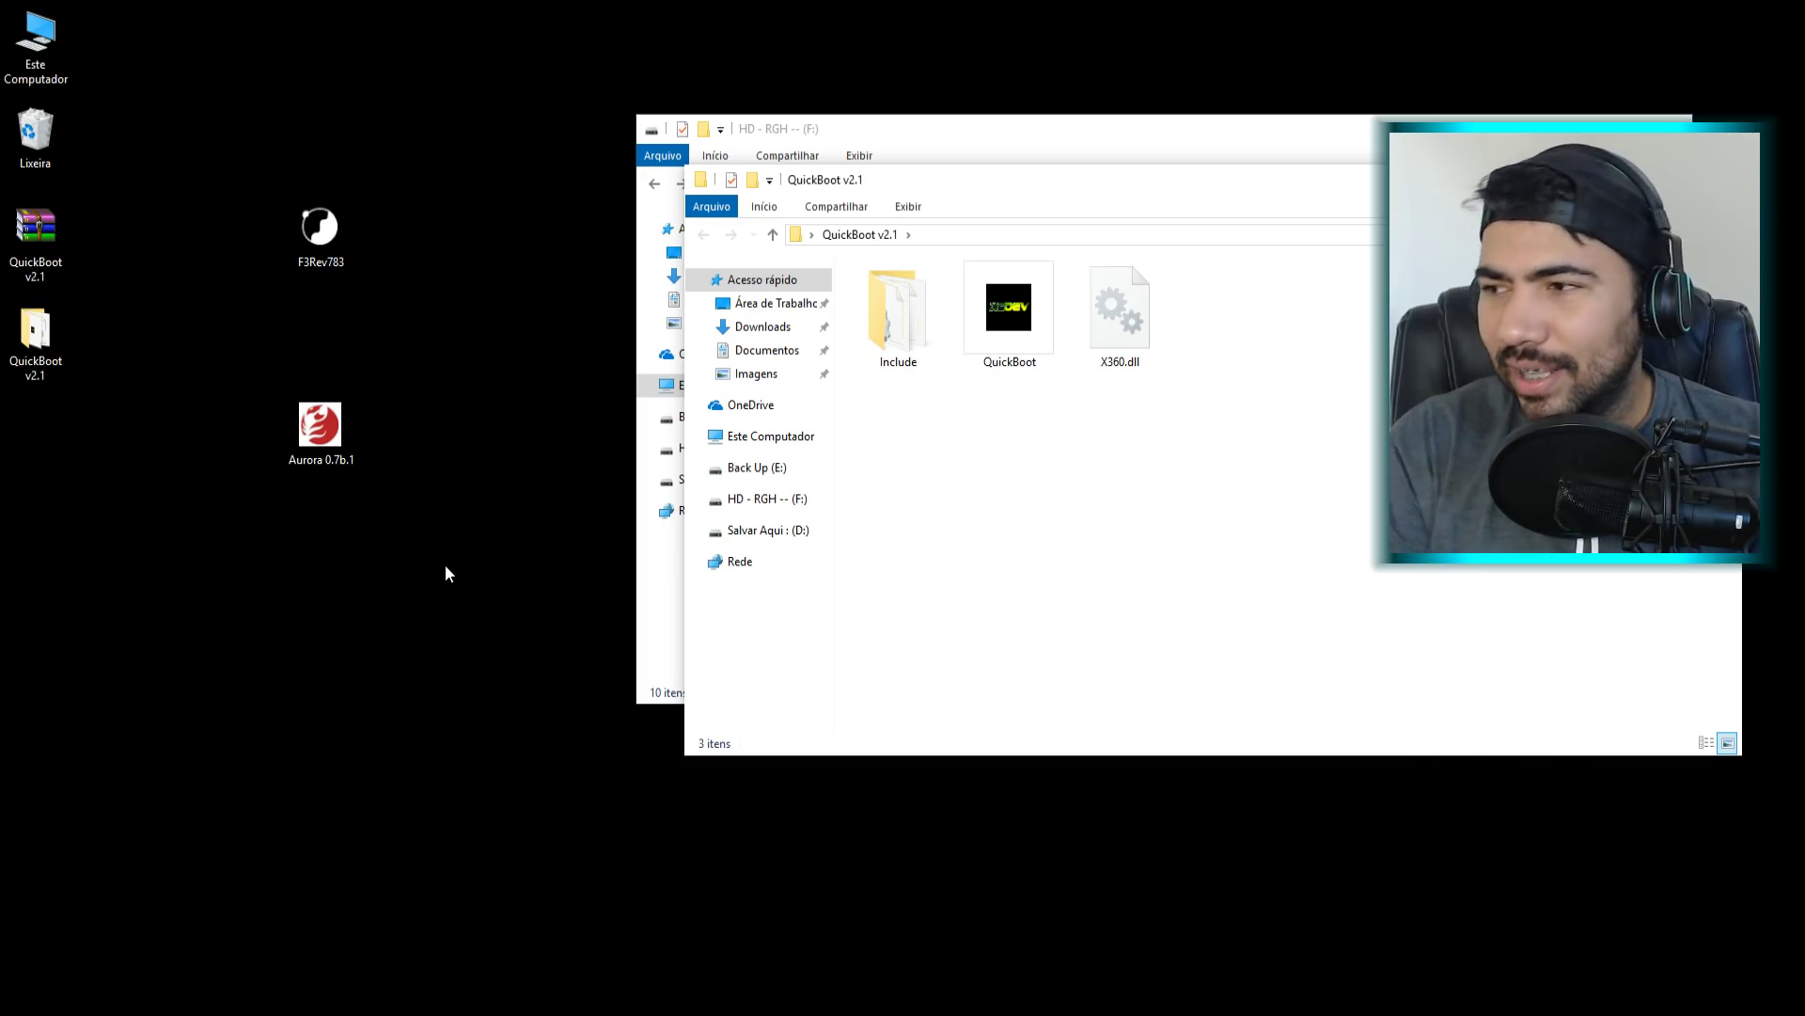
{"action": "double_click", "coordinate": [1010, 320]}
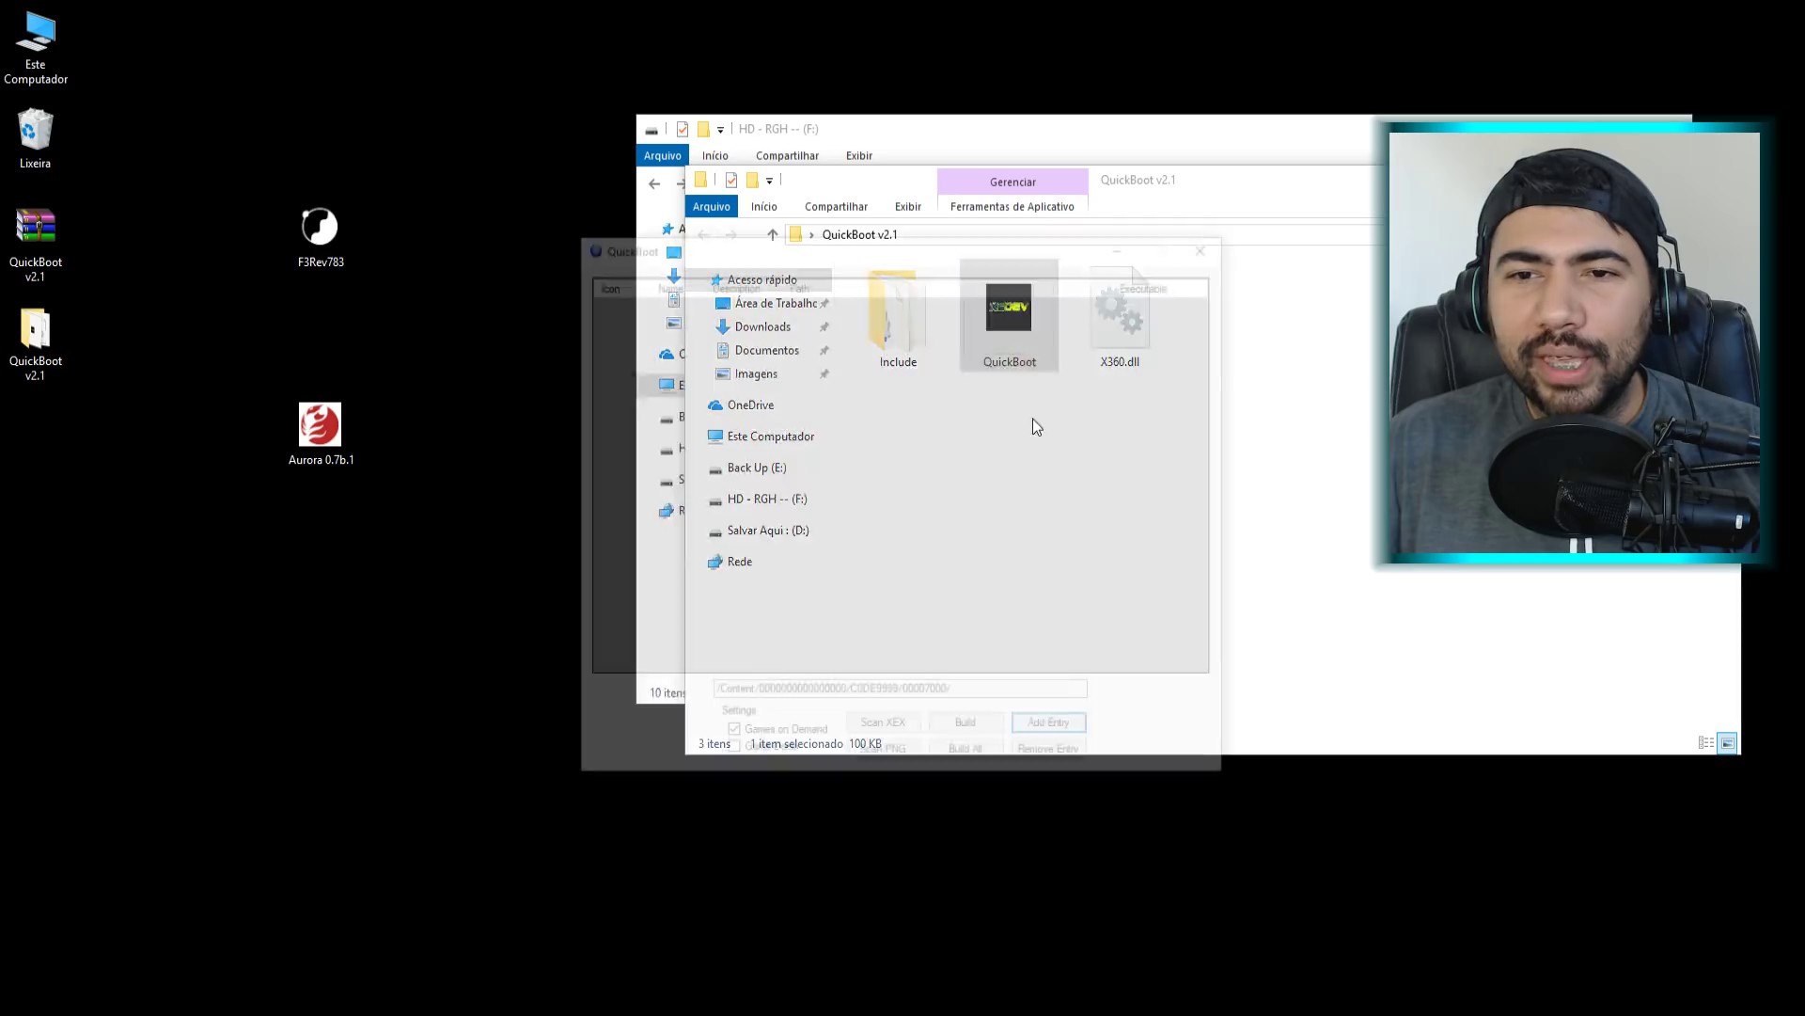
{"action": "left_click_drag", "start_coordinate": [923, 238], "coordinate": [784, 241]}
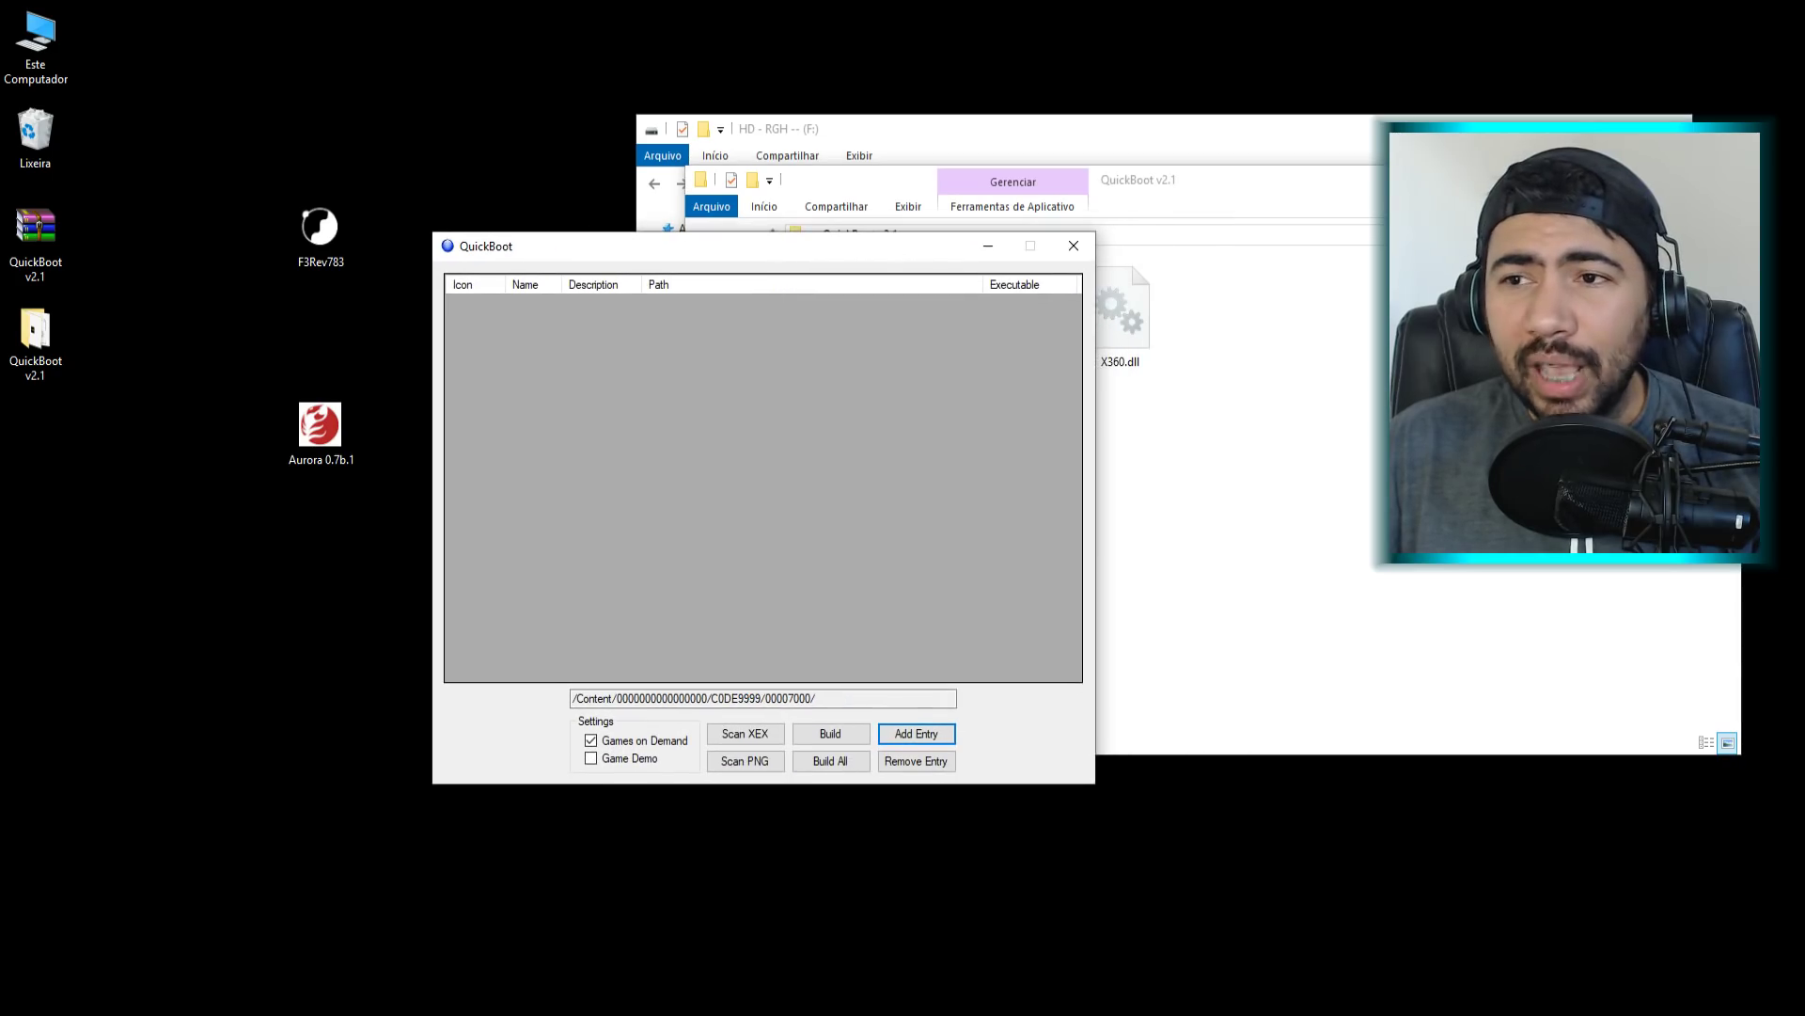
{"action": "left_click_drag", "start_coordinate": [1307, 127], "coordinate": [1339, 124]}
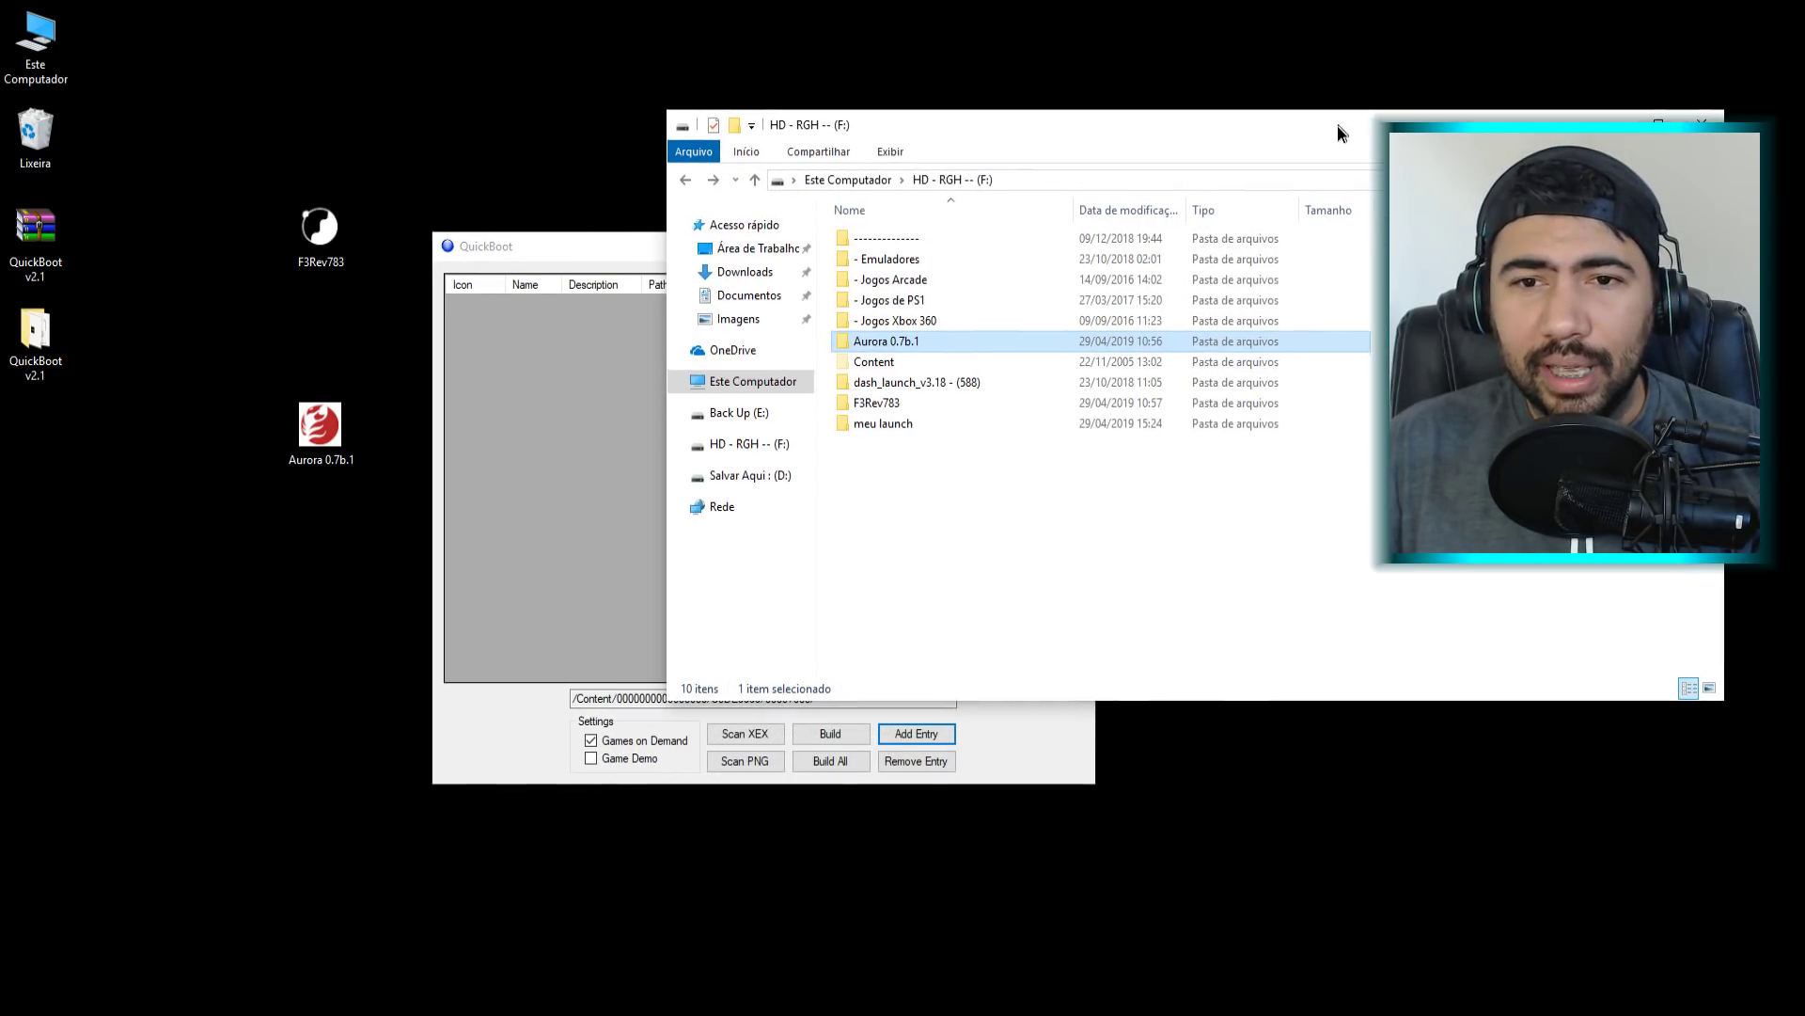
{"action": "left_click_drag", "start_coordinate": [1098, 154], "coordinate": [1395, 191]}
{"action": "left_click_drag", "start_coordinate": [899, 245], "coordinate": [837, 169]}
{"action": "left_click_drag", "start_coordinate": [1195, 157], "coordinate": [1278, 173]}
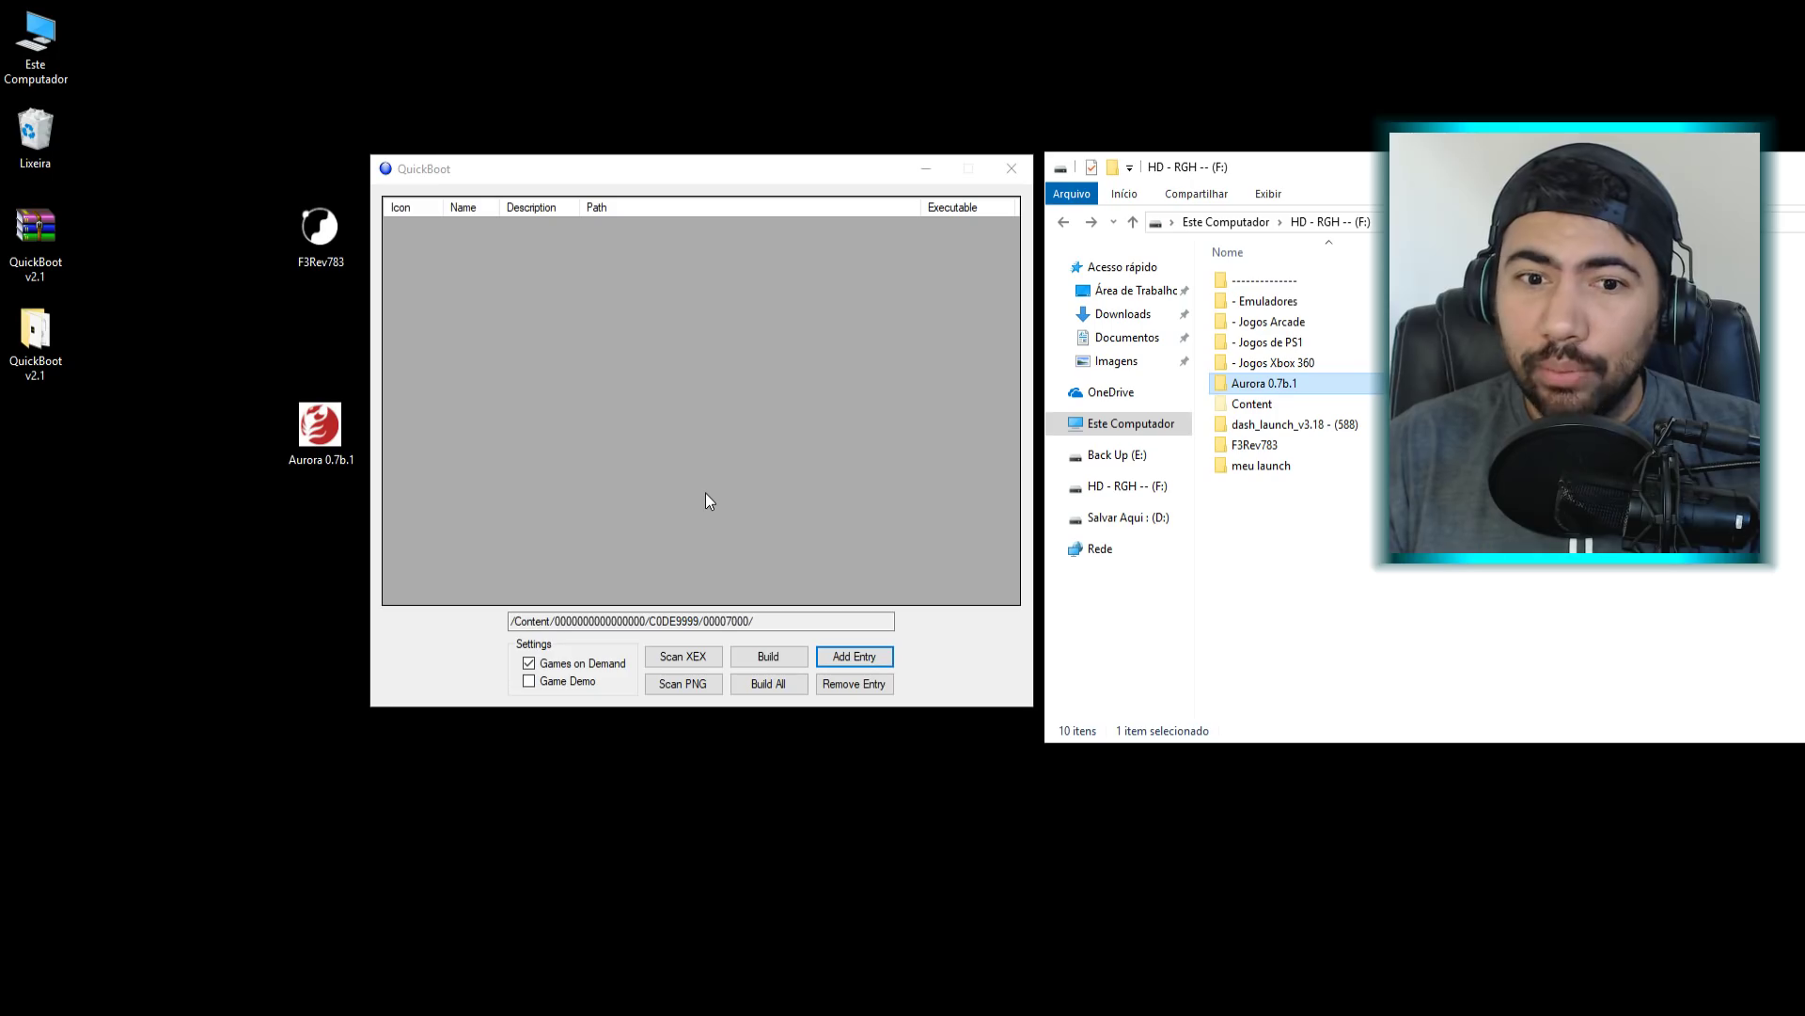
- Load the Aurora 0.7b.1 and F3Rev783 PNG images from the desktop as QuickBoot entries
{"action": "left_click", "coordinate": [664, 686]}
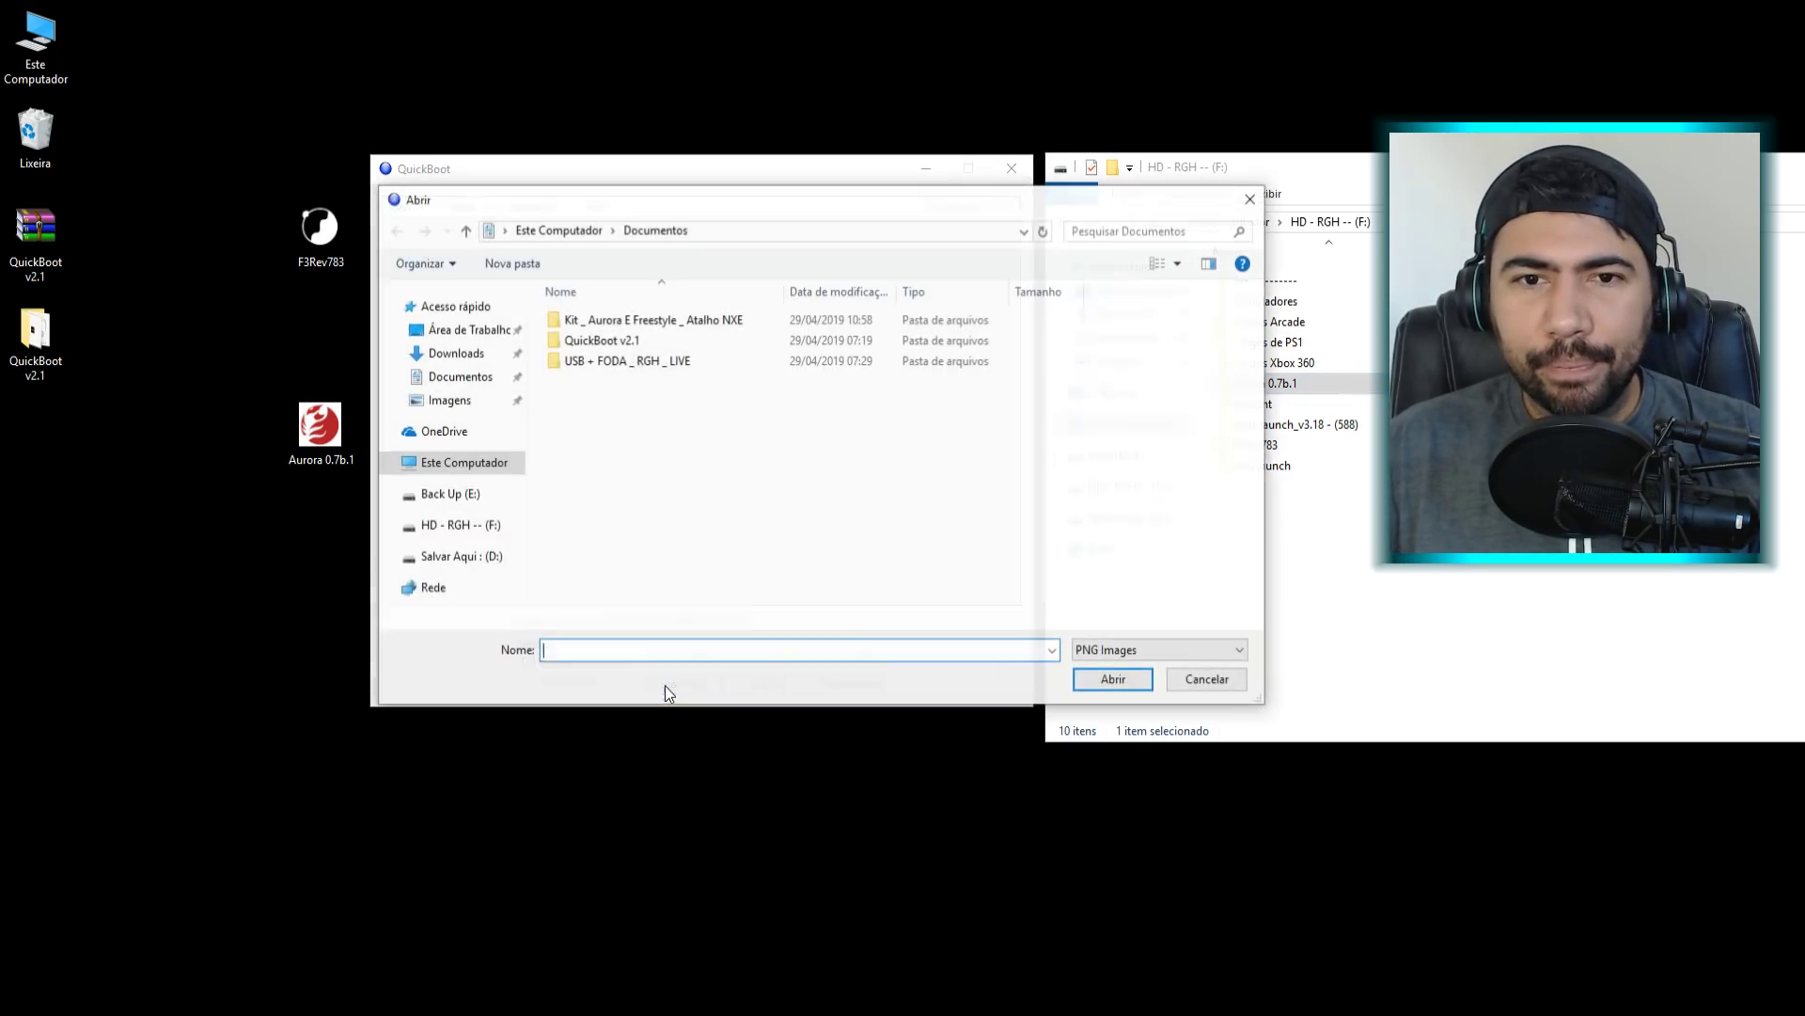
{"action": "left_click", "coordinate": [481, 337]}
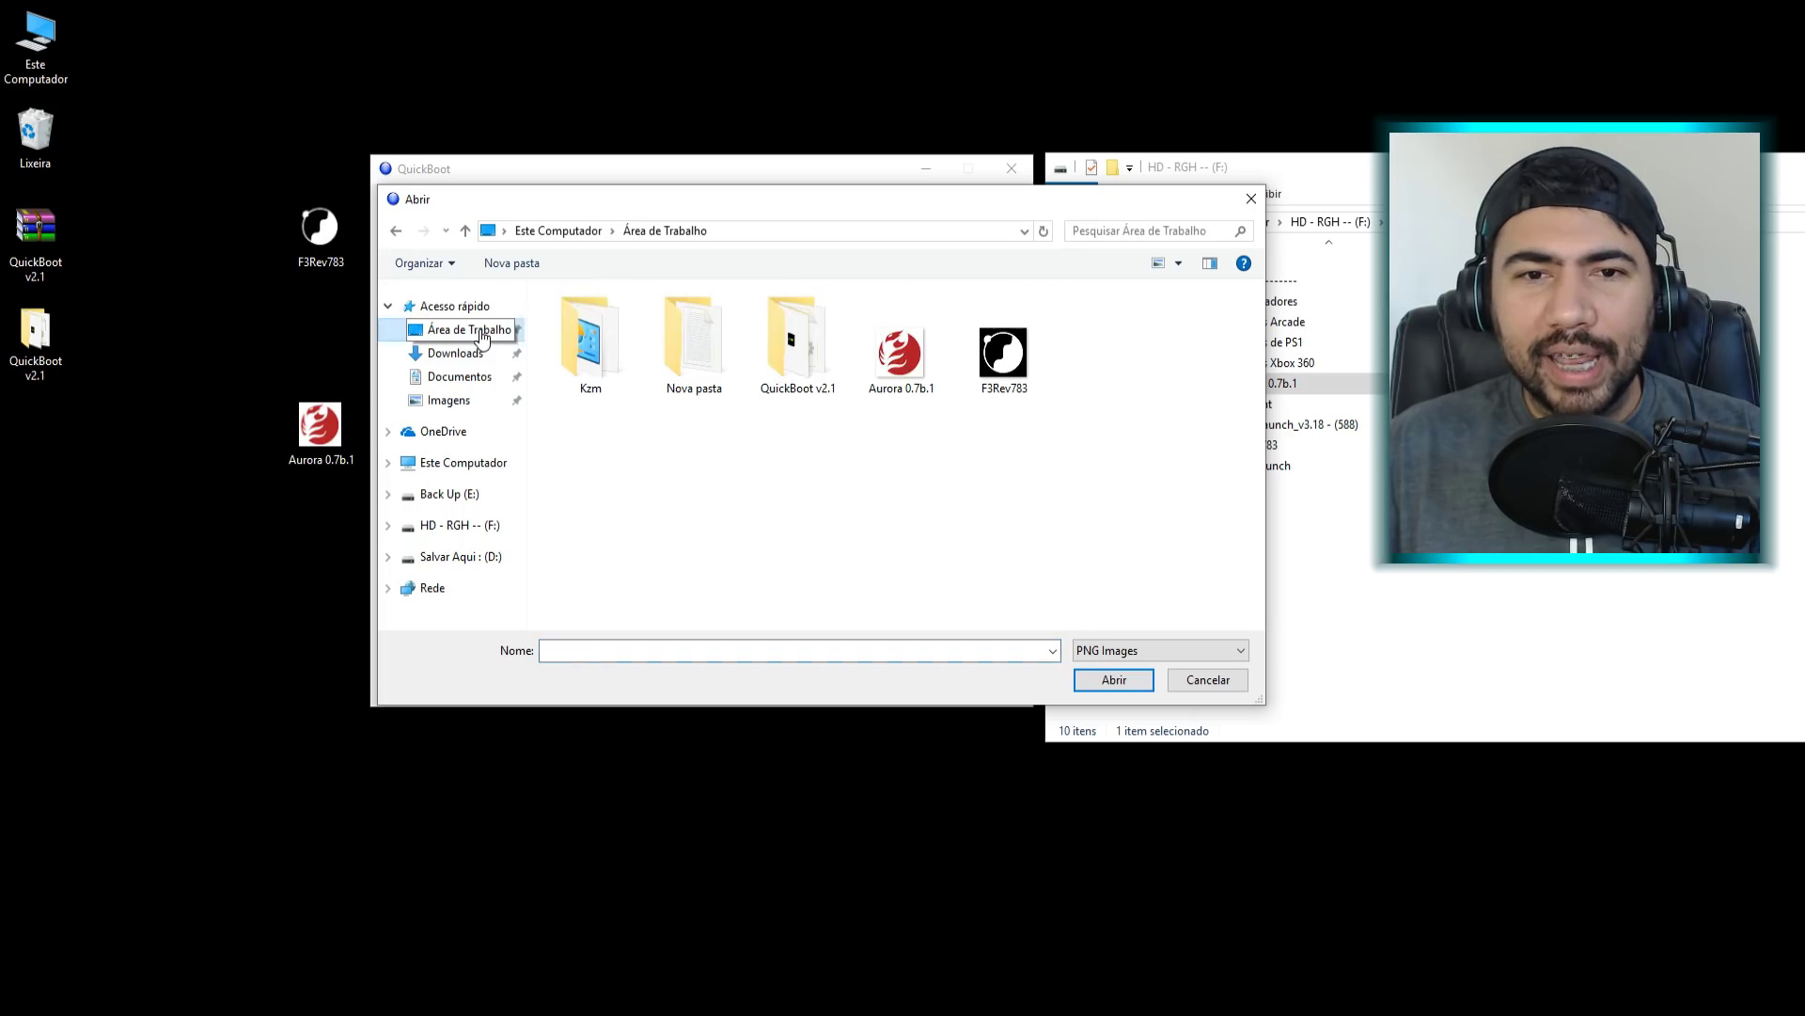
{"action": "left_click_drag", "start_coordinate": [995, 392], "coordinate": [1085, 352]}
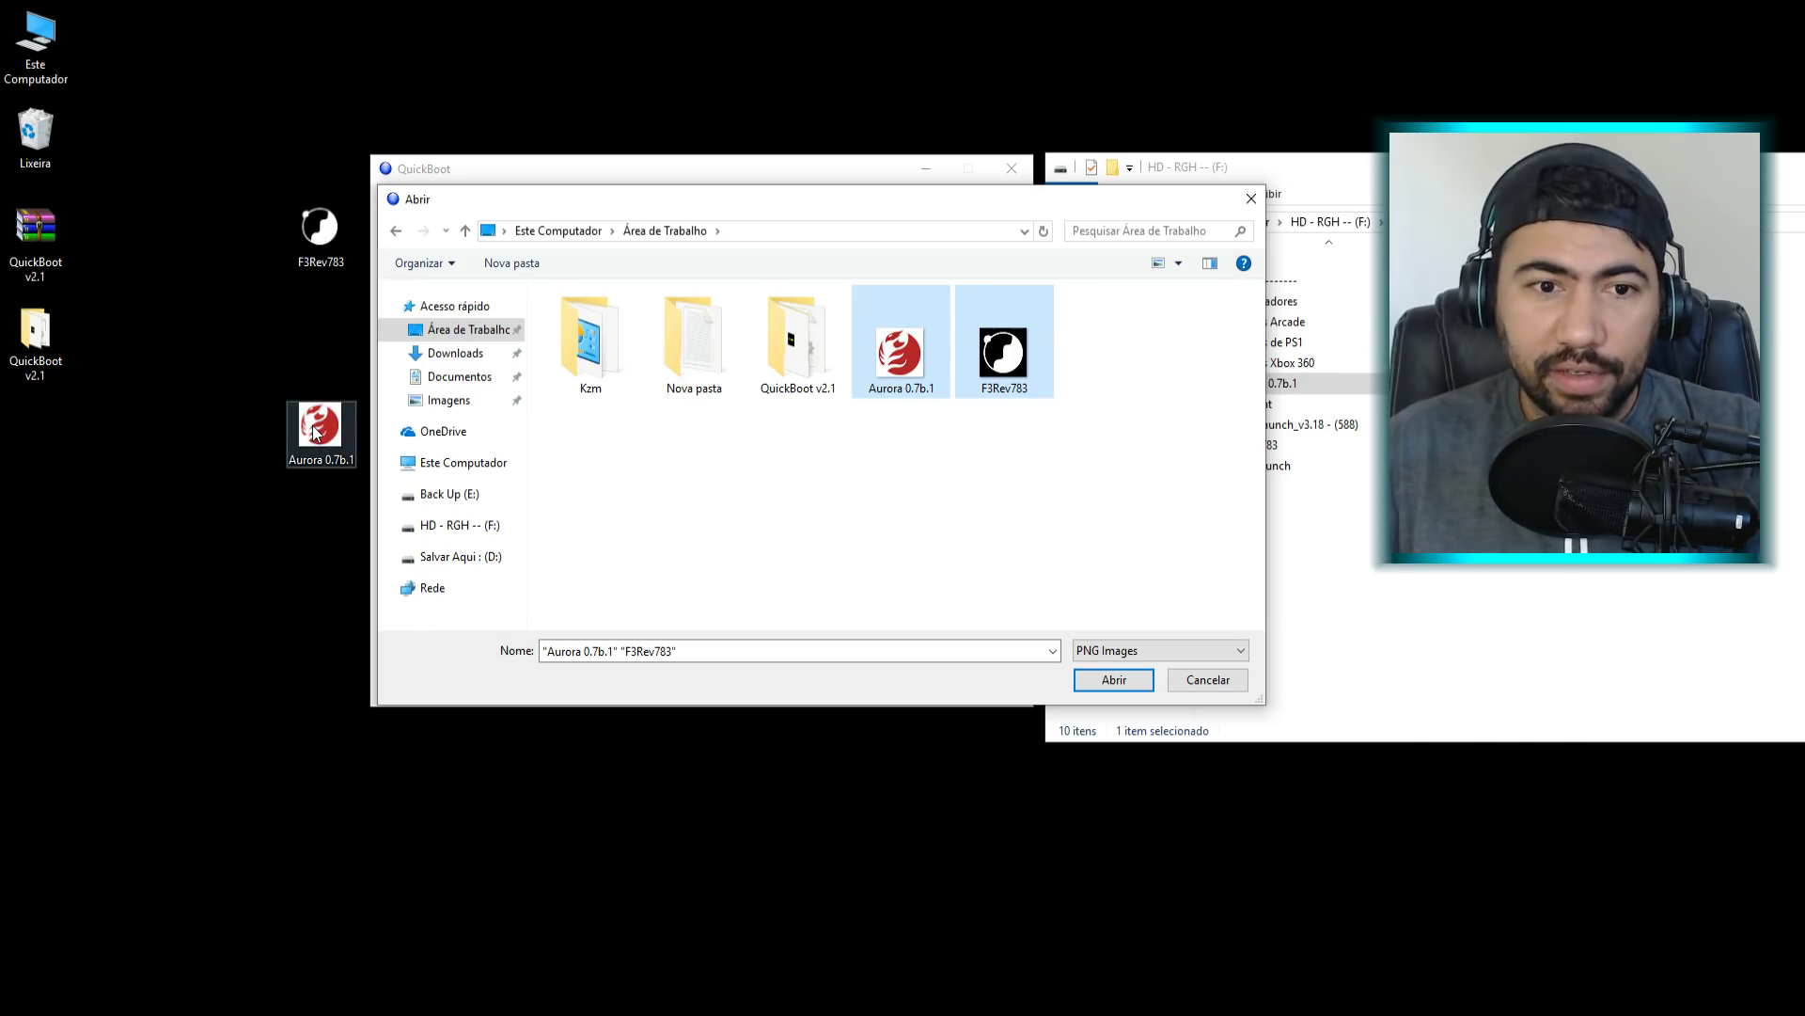
{"action": "left_click_drag", "start_coordinate": [902, 433], "coordinate": [1058, 352]}
{"action": "left_click", "coordinate": [1098, 684]}
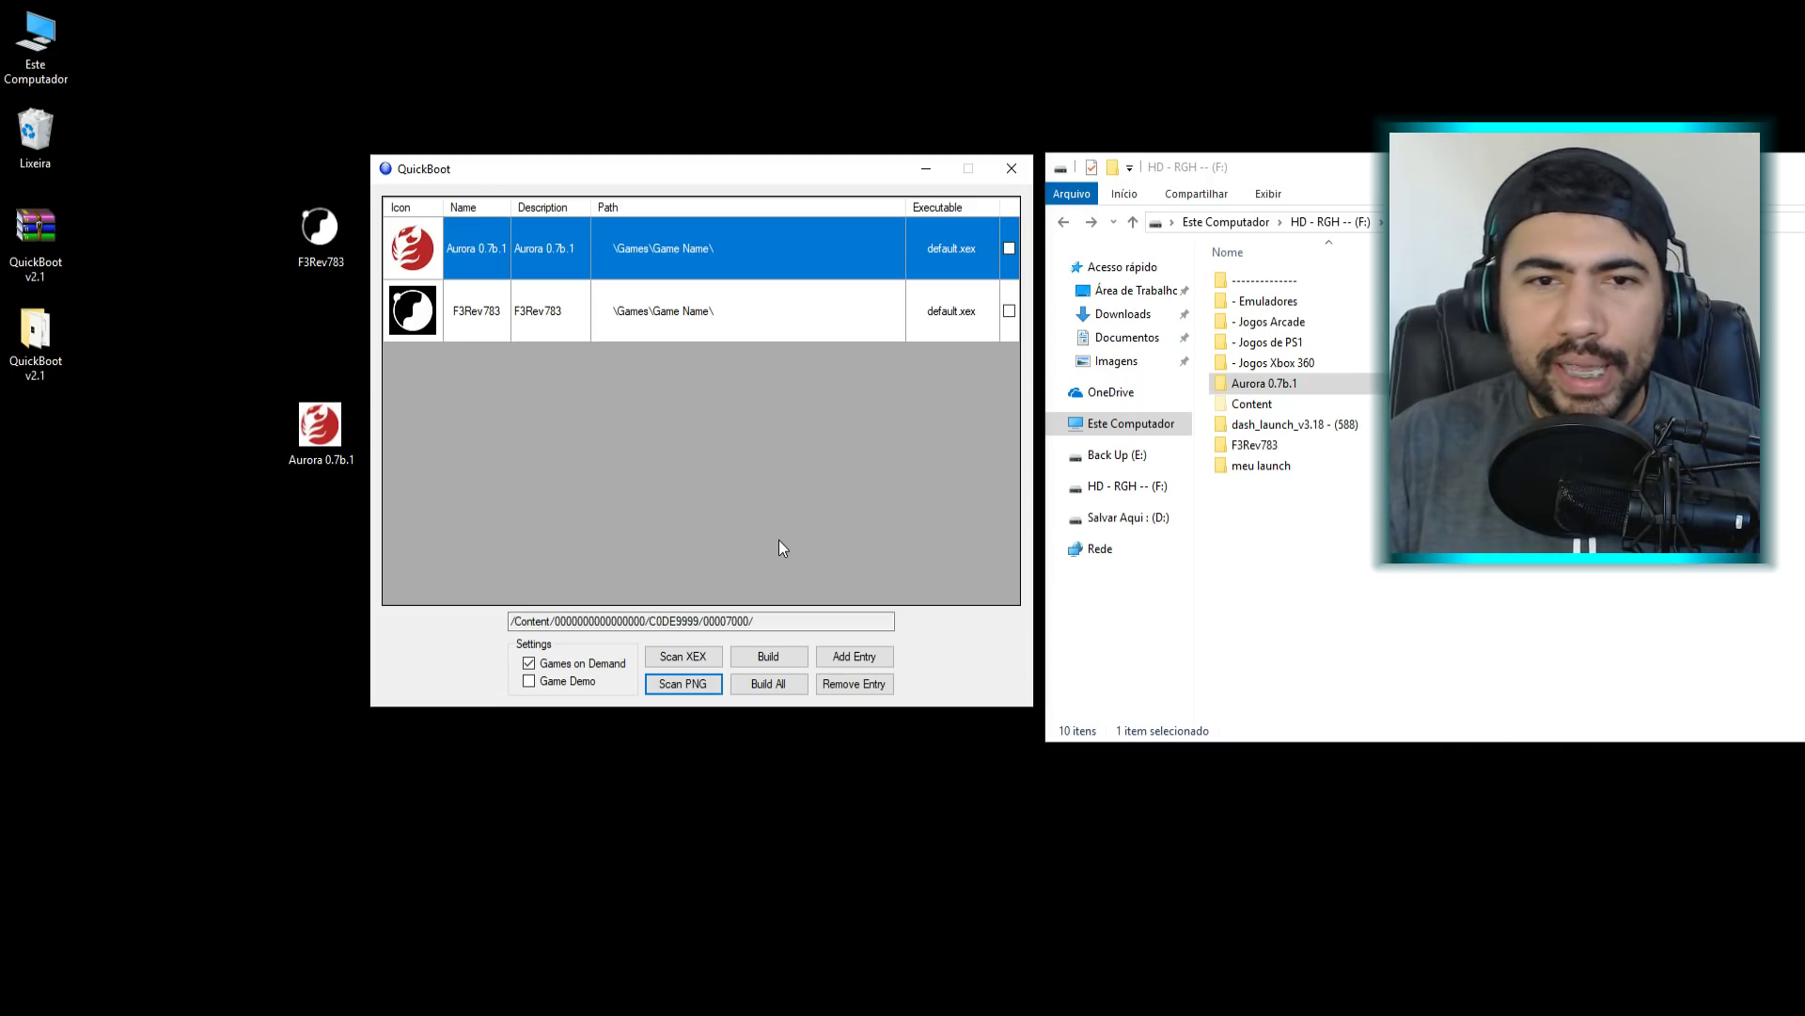
- Copy the description text of the Aurora 0.7b.1 entry
{"action": "left_click", "coordinate": [553, 254]}
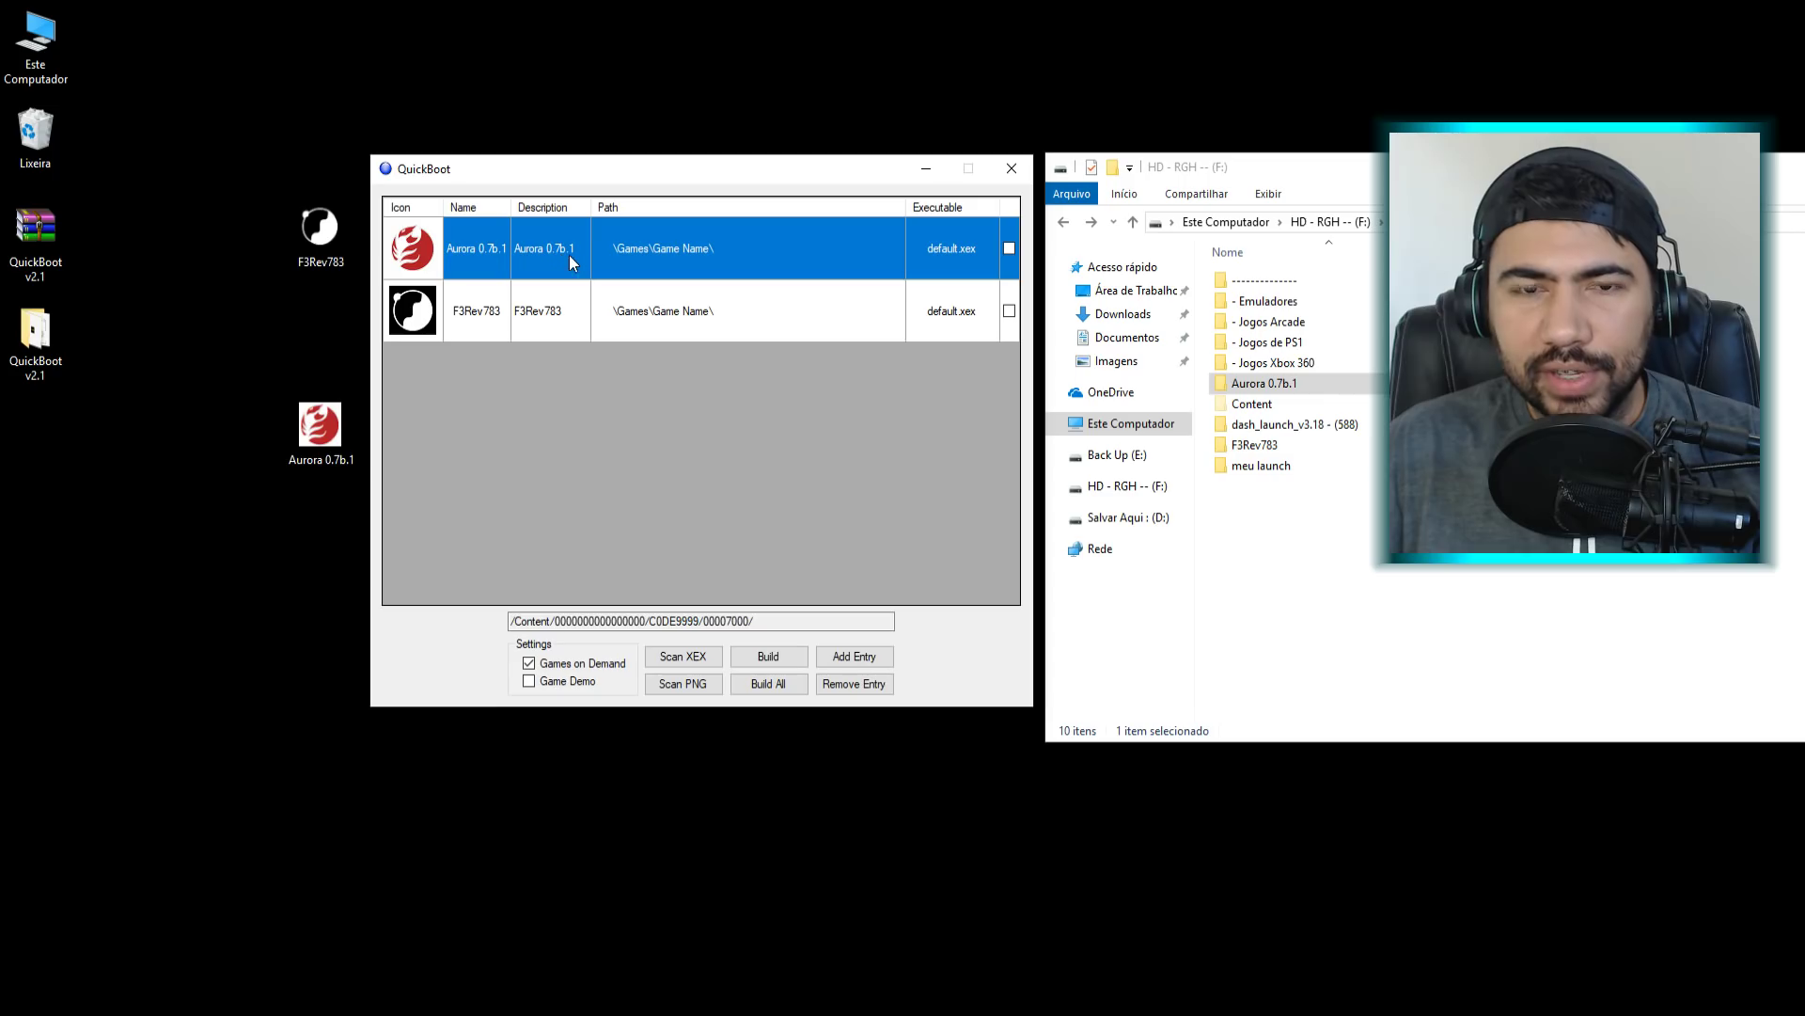
{"action": "left_click", "coordinate": [557, 252]}
{"action": "key", "text": "ctrl+c"}
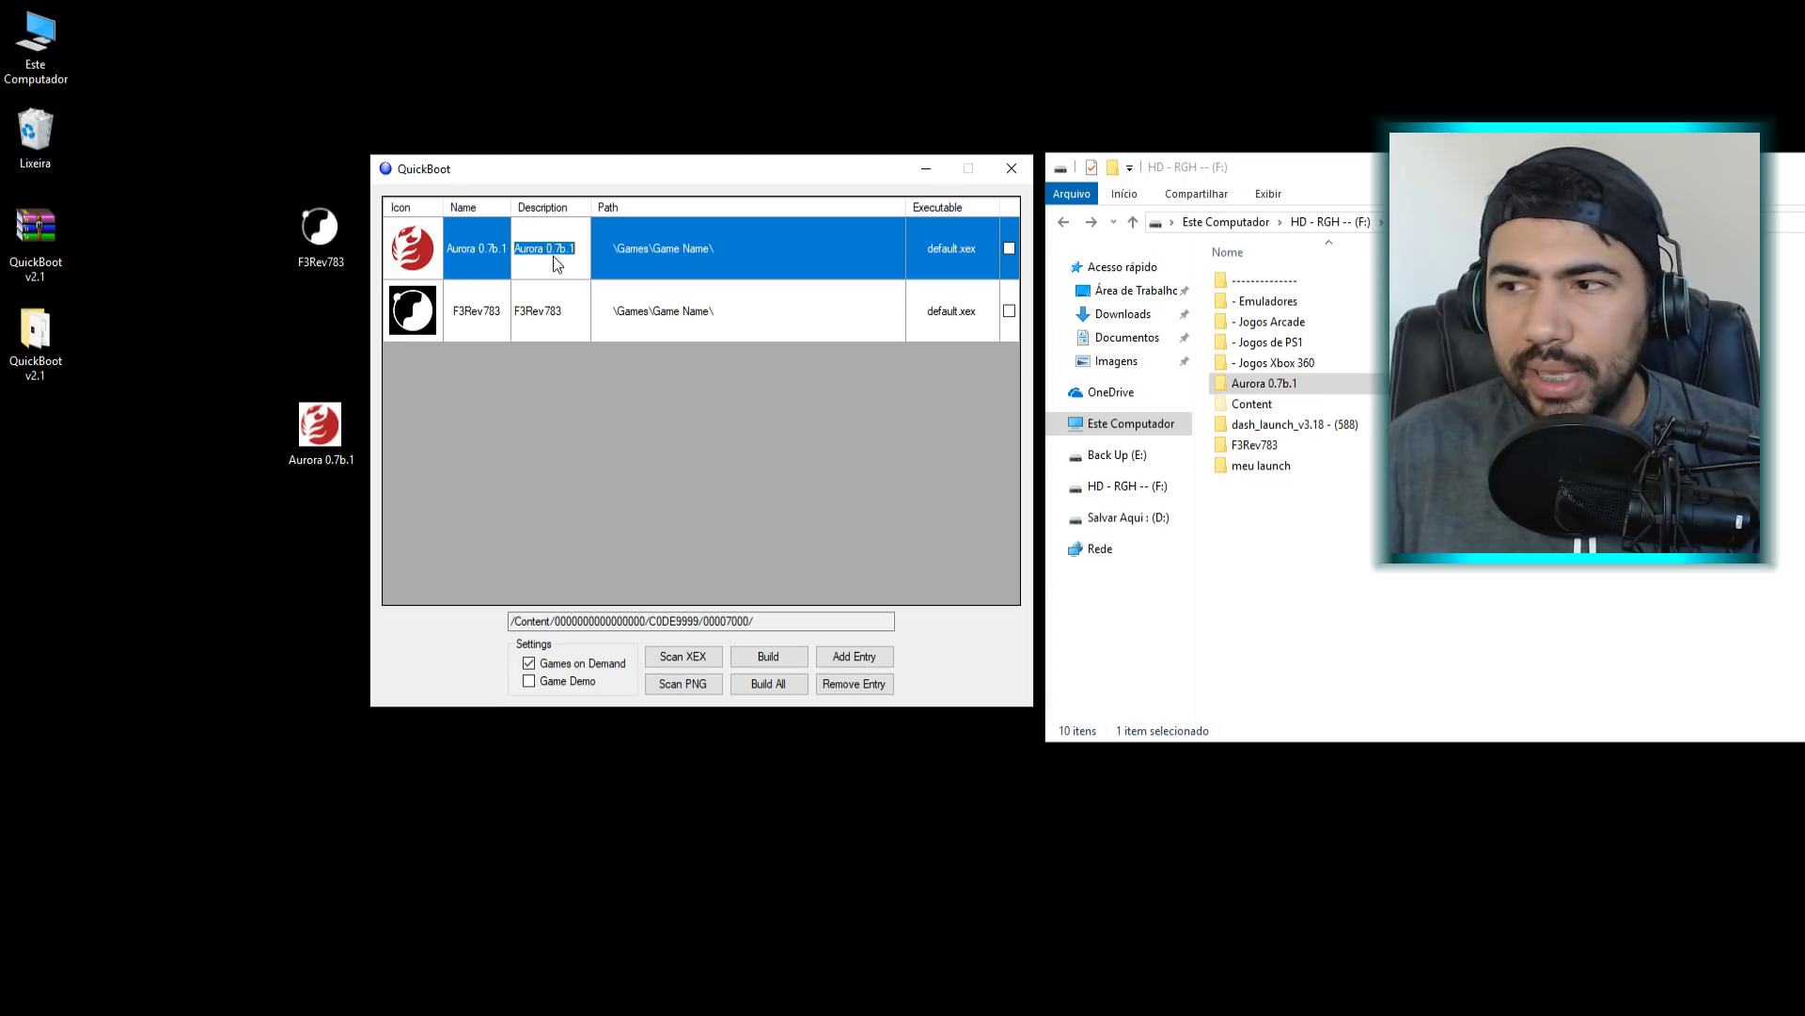
{"action": "right_click", "coordinate": [569, 248]}
{"action": "left_click", "coordinate": [610, 311]}
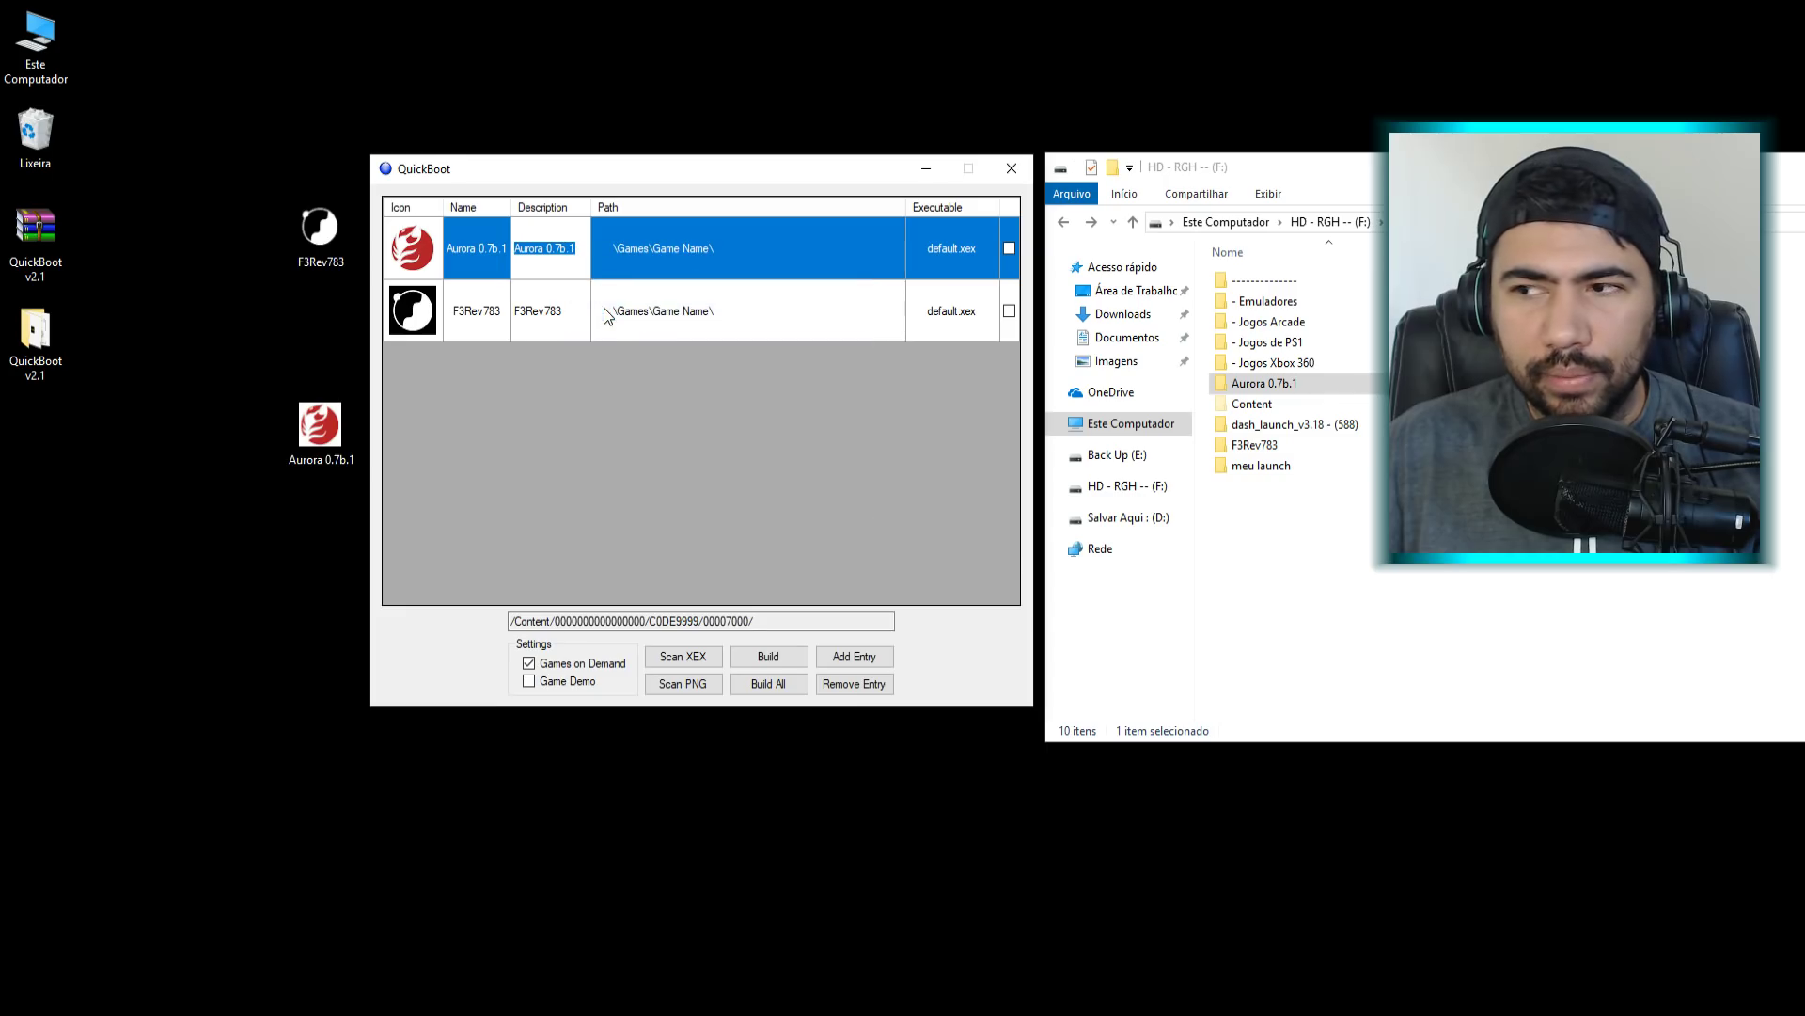
- Replace the folder part of the Aurora entry's path with the copied name so it reads \Aurora 0.7b.1\
{"action": "left_click", "coordinate": [679, 246]}
{"action": "left_click", "coordinate": [679, 247]}
{"action": "left_click", "coordinate": [679, 247]}
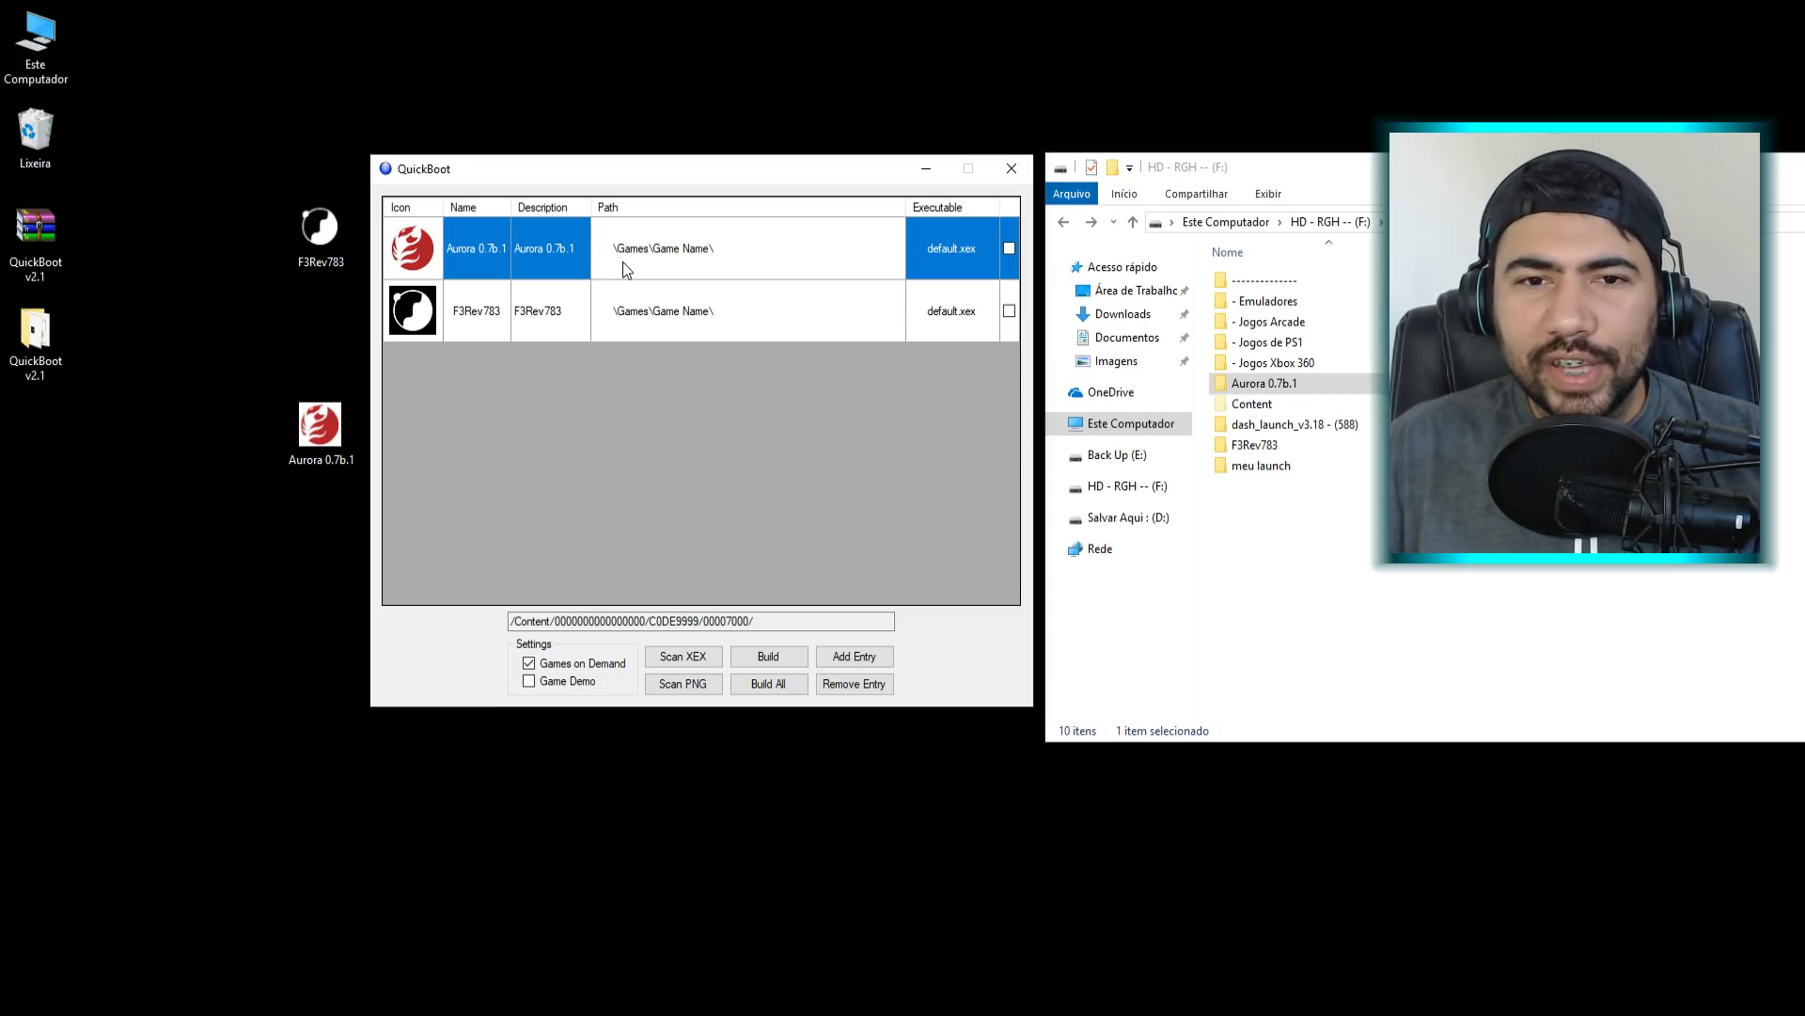
{"action": "left_click_drag", "start_coordinate": [619, 249], "coordinate": [710, 252]}
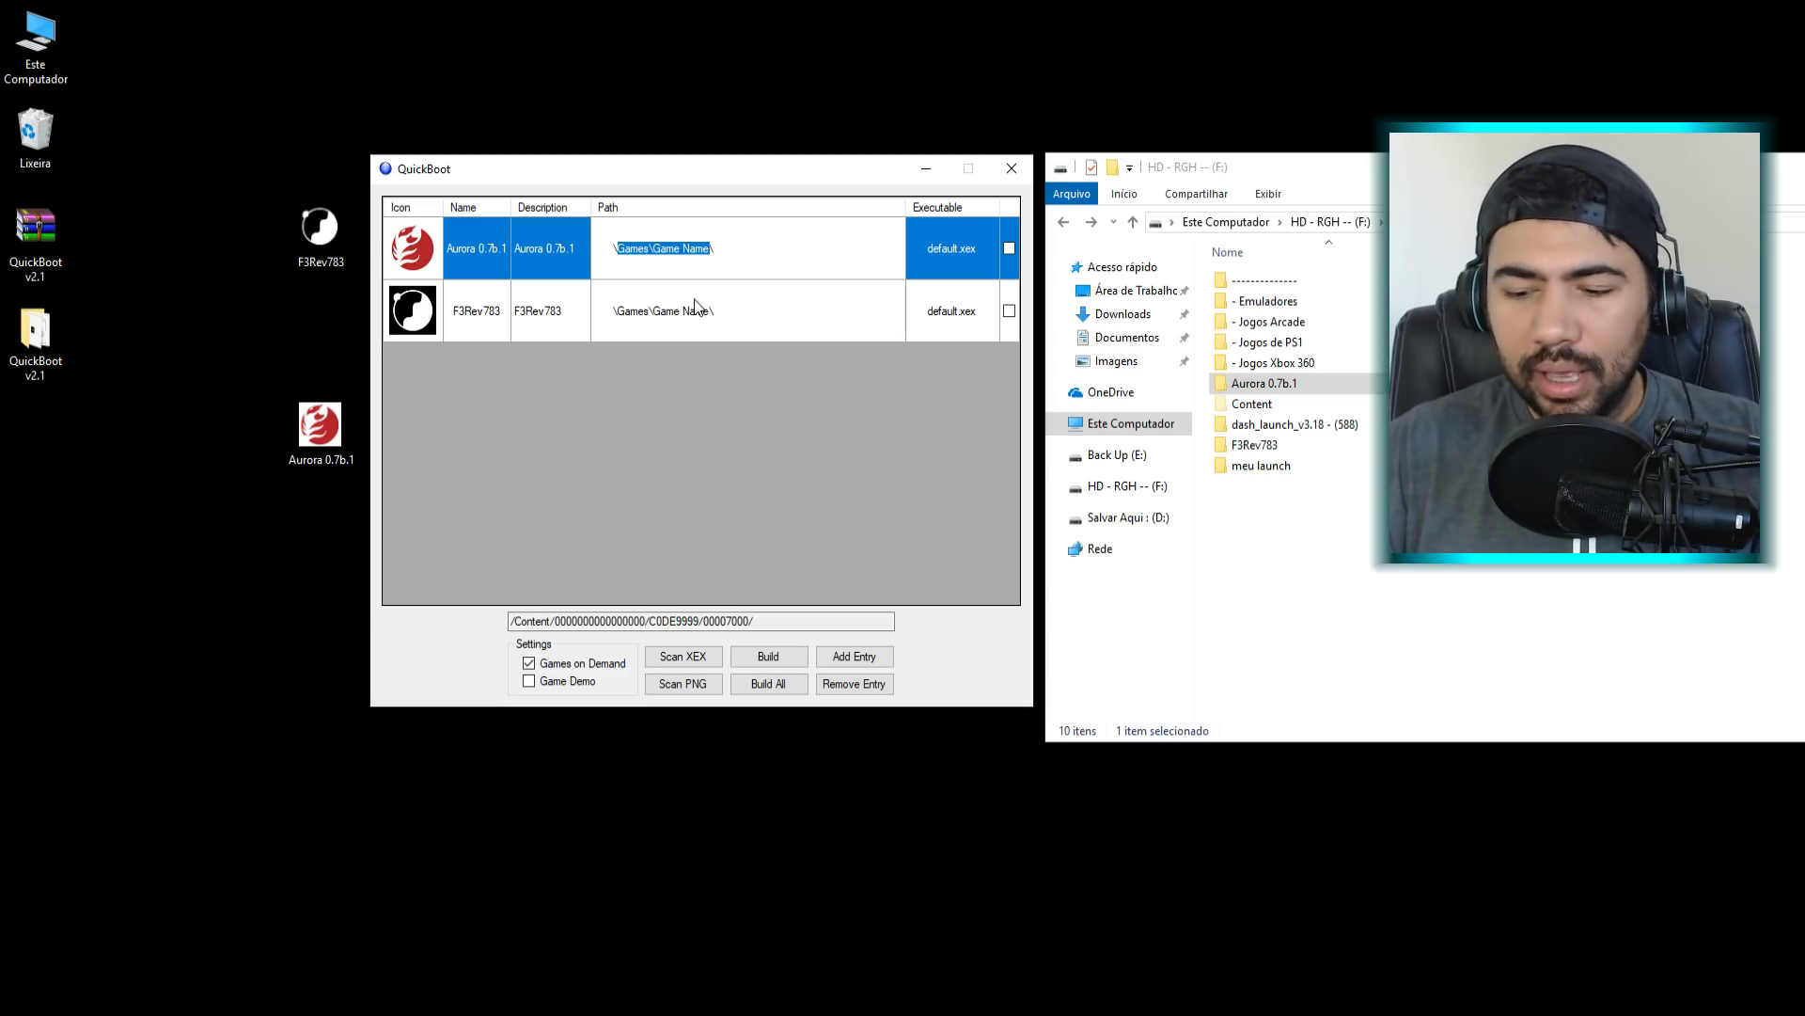
{"action": "key", "text": "BackSpace"}
{"action": "key", "text": "ctrl+v"}
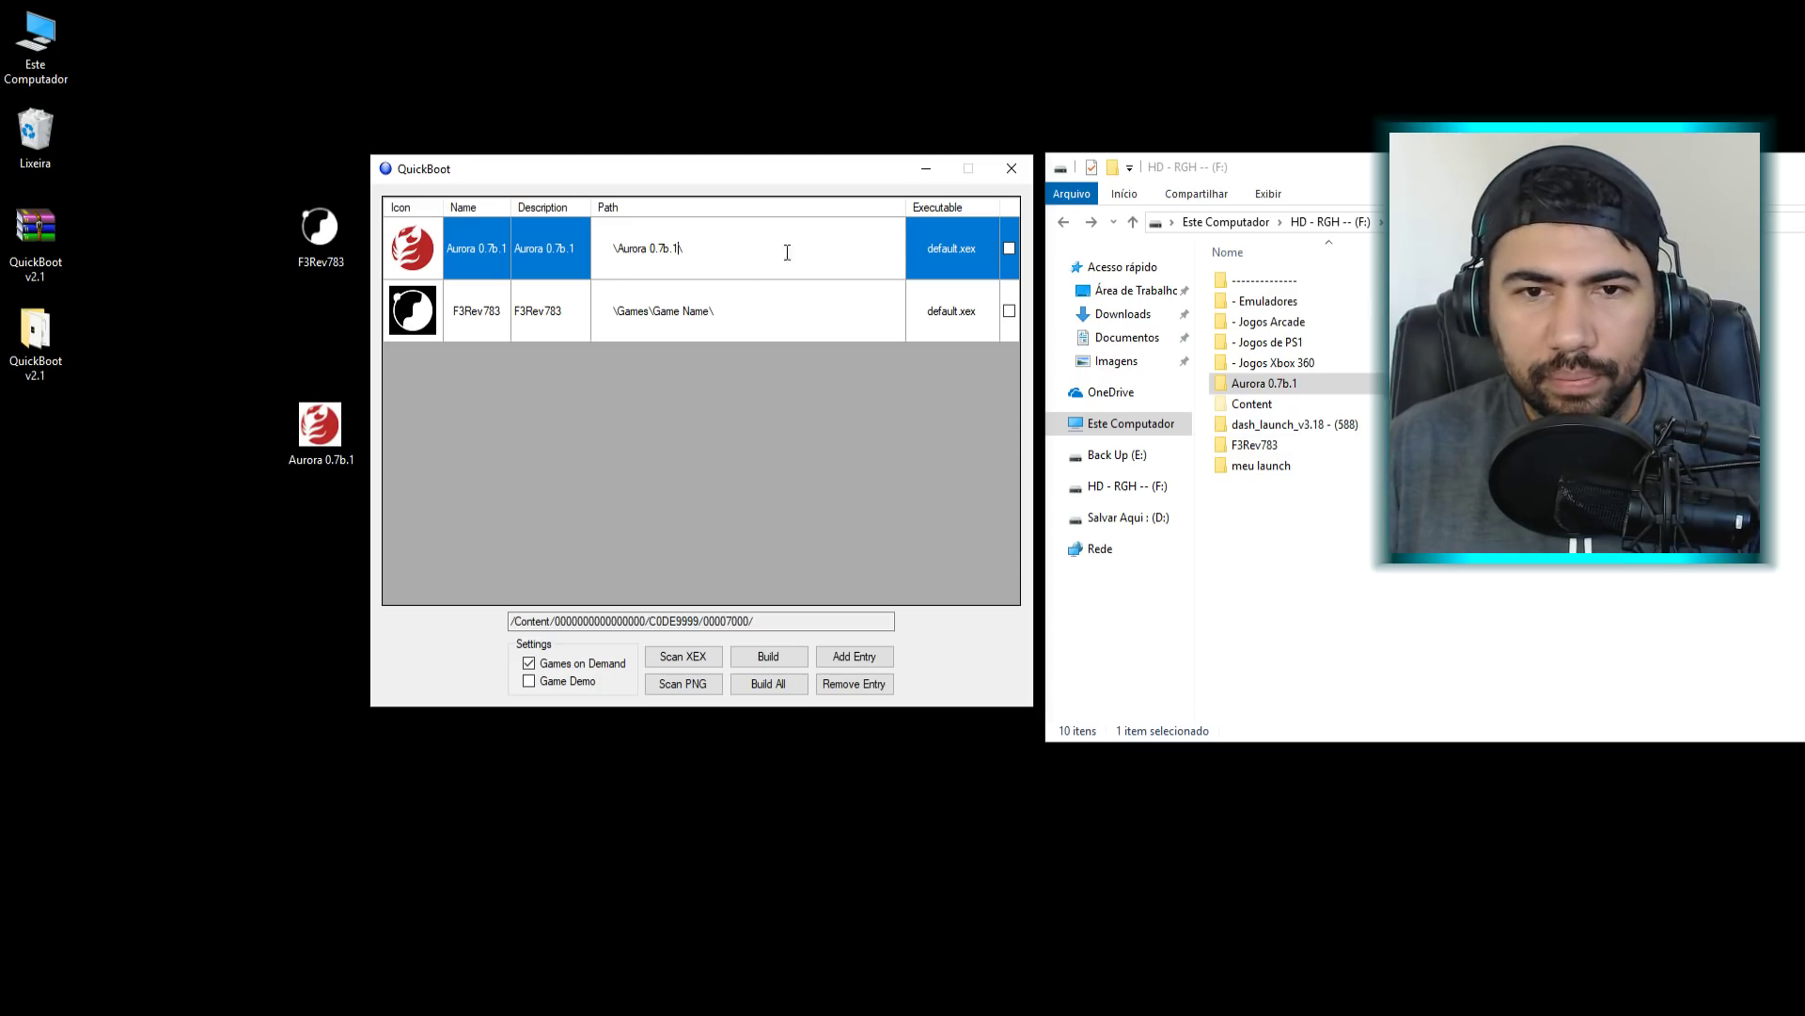
{"action": "left_click", "coordinate": [786, 310]}
{"action": "left_click", "coordinate": [712, 245]}
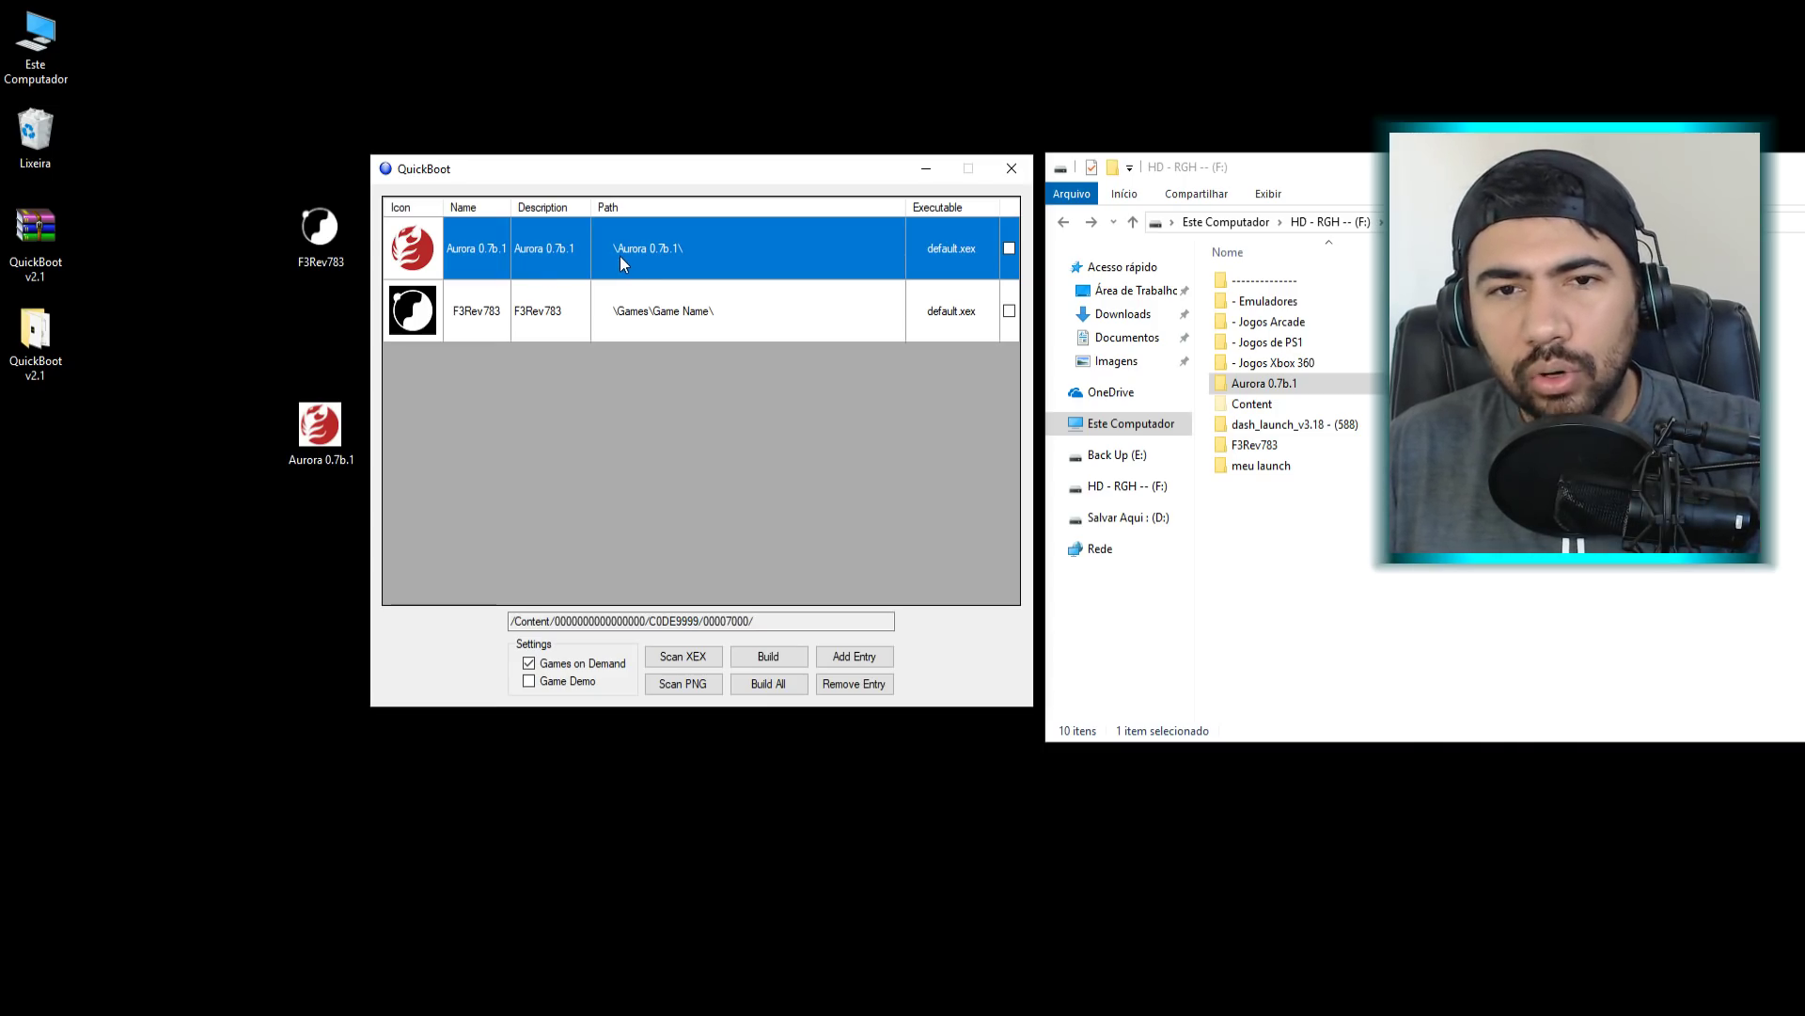
- Replace the default file name in the Aurora entry's executable with Aurora, keeping the .xex extension
{"action": "left_click", "coordinate": [951, 245]}
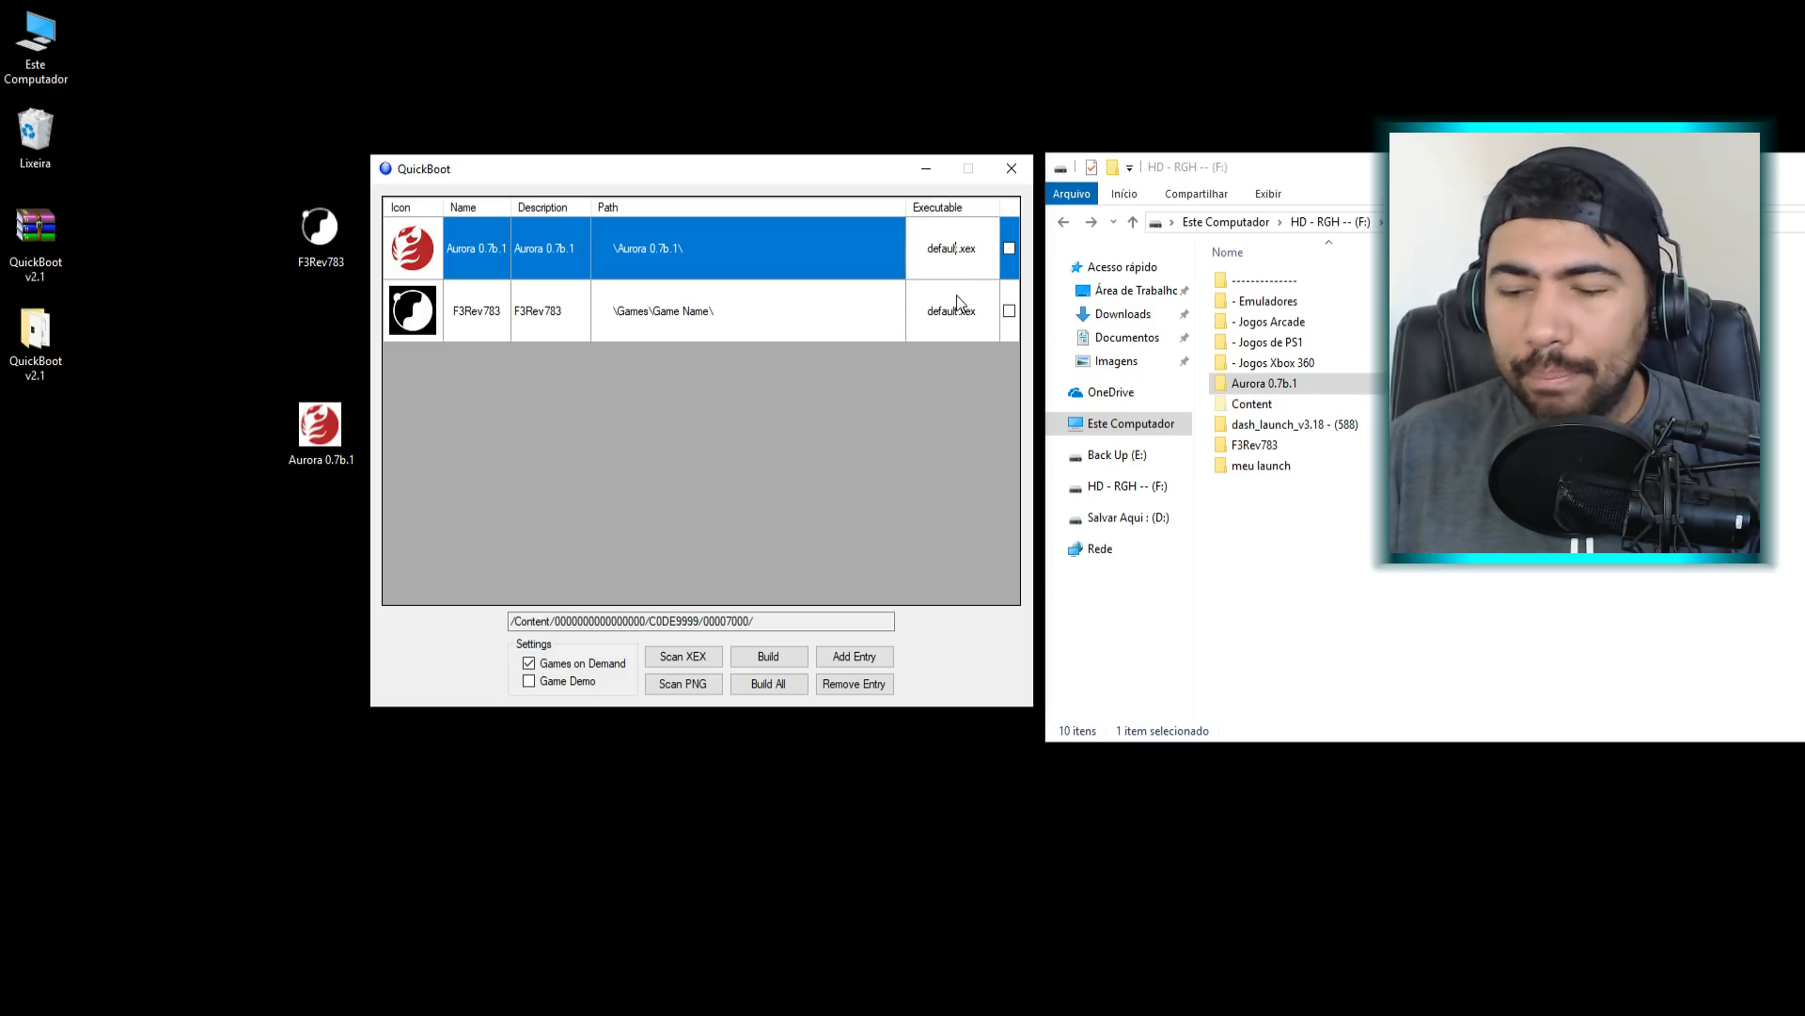
{"action": "key", "text": "BackSpace"}
{"action": "key", "text": "BackSpace"}
{"action": "key", "text": "BackSpace"}
{"action": "key", "text": "BackSpace"}
{"action": "key", "text": "BackSpace"}
{"action": "key", "text": "BackSpace"}
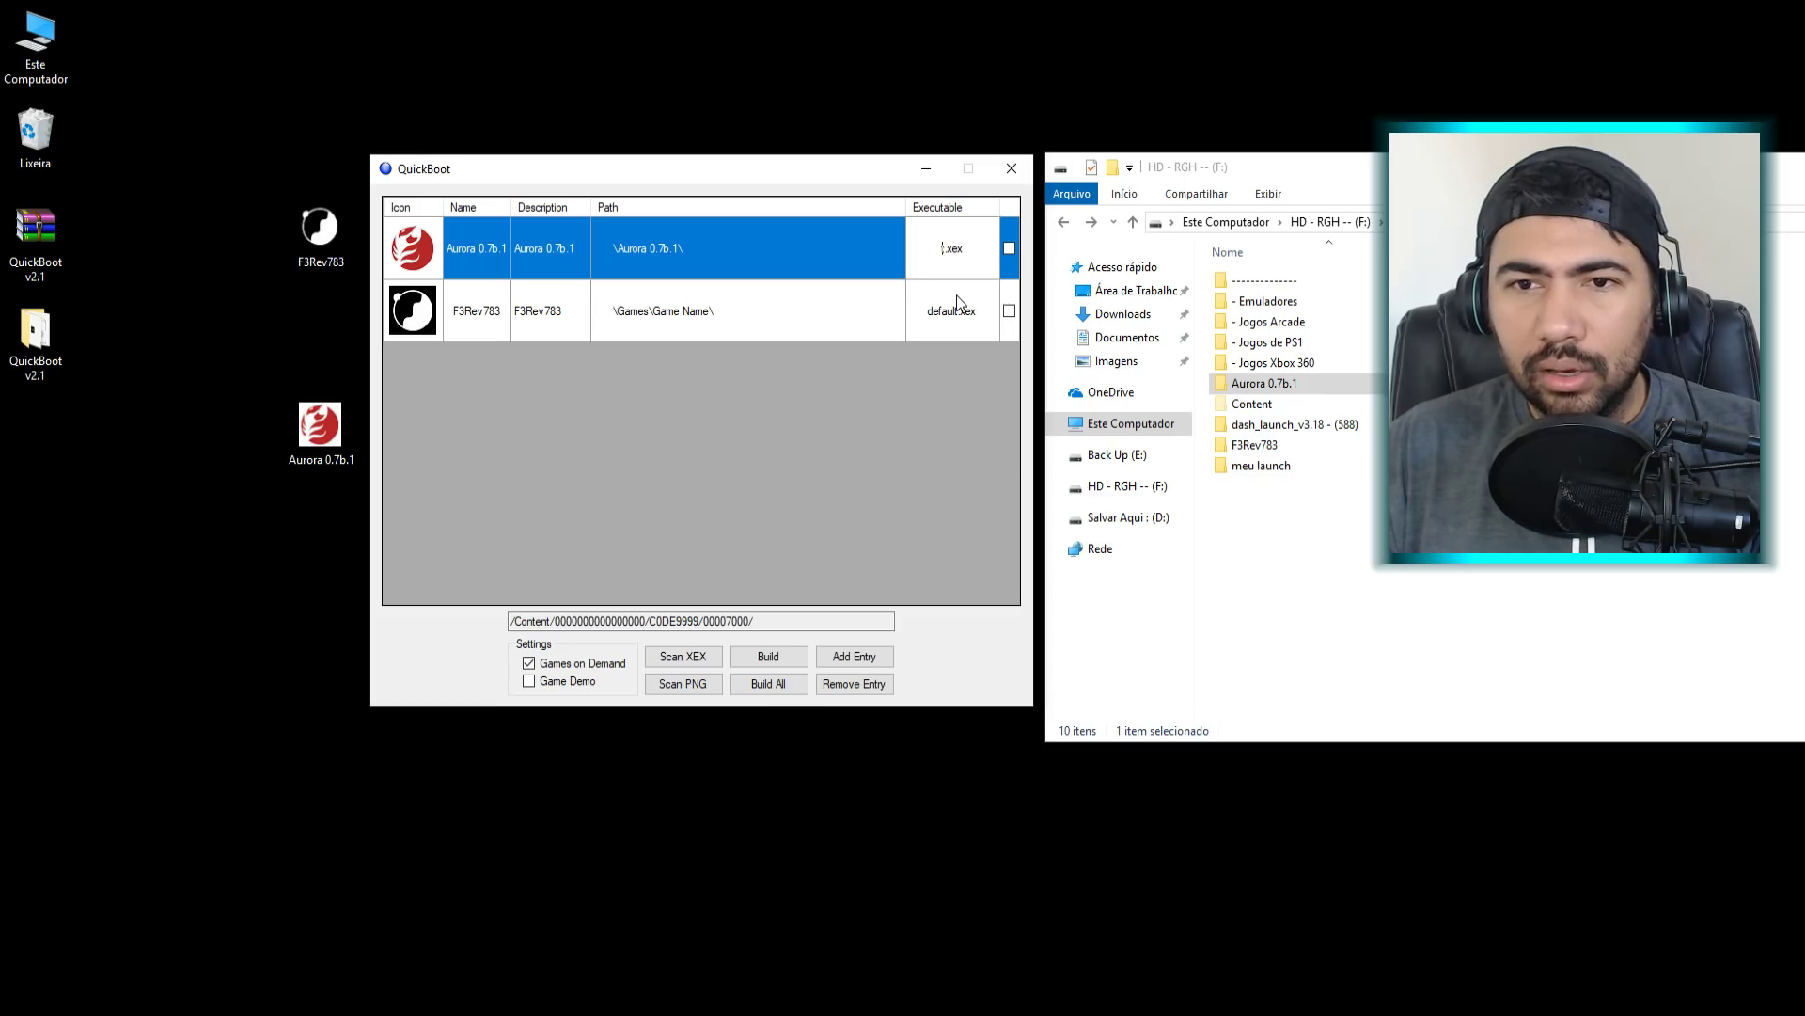
{"action": "key", "text": "BackSpace"}
{"action": "type", "text": "Aurora"}
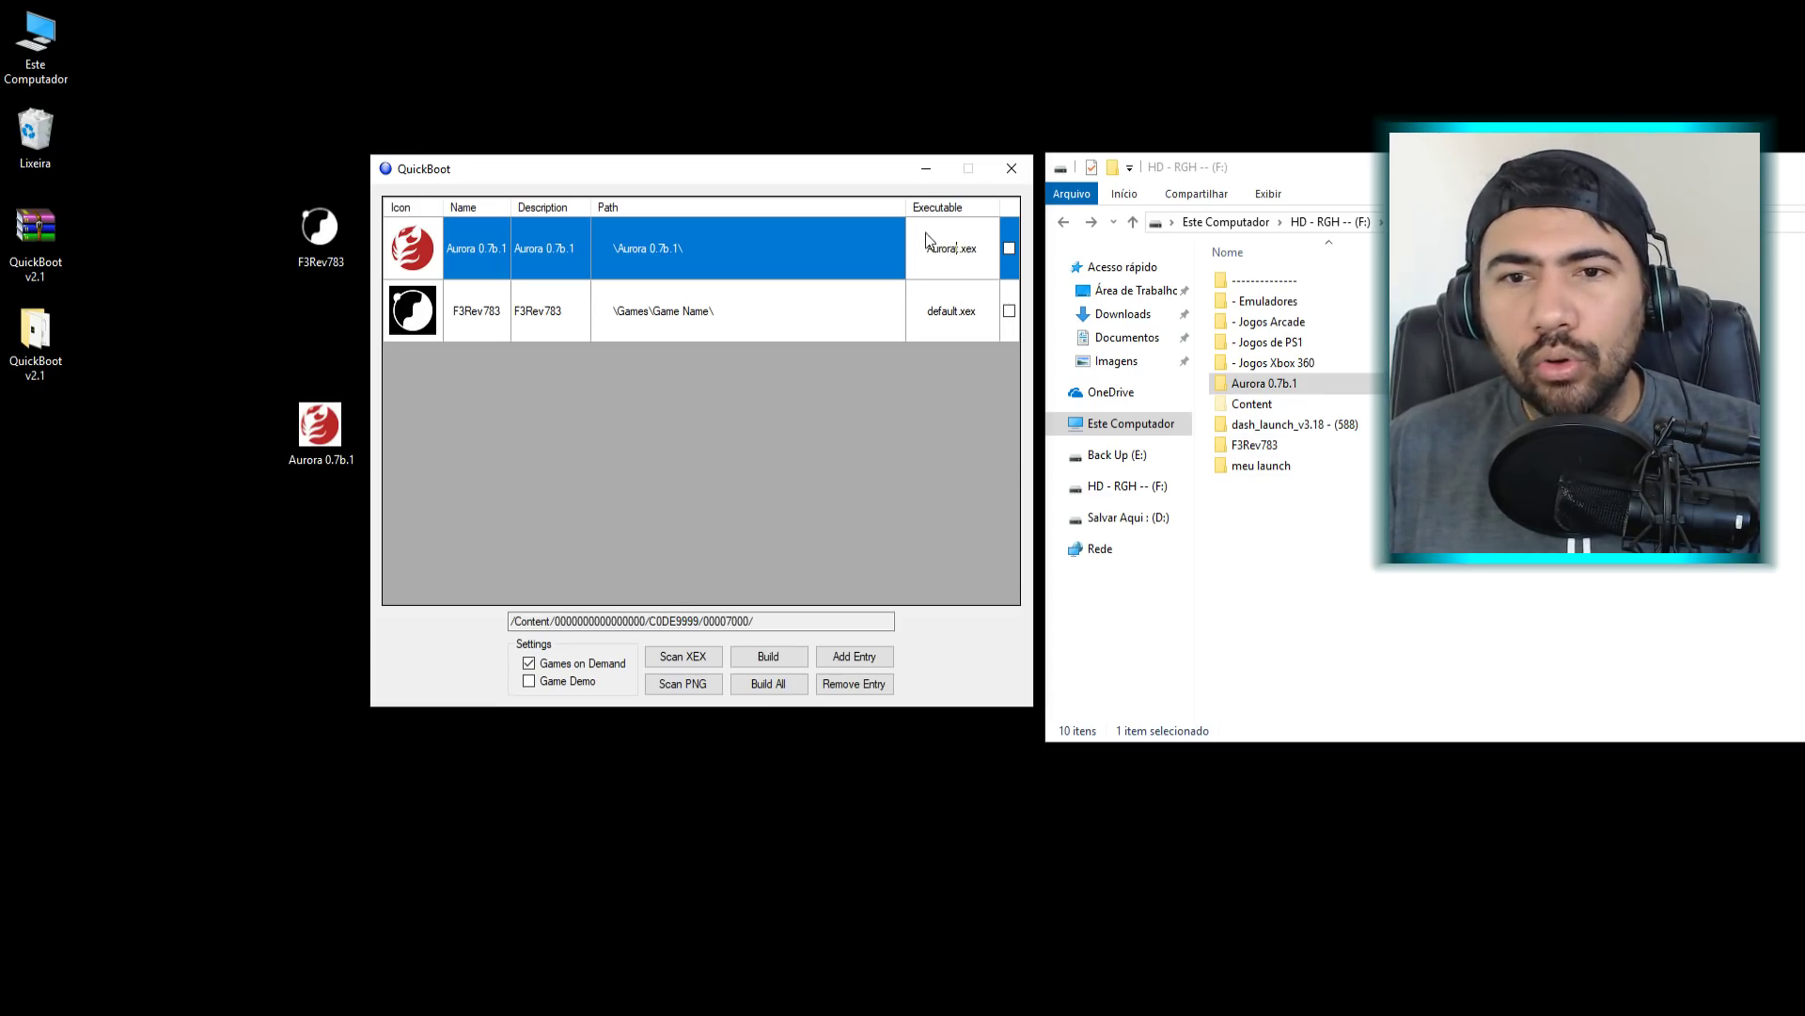
{"action": "left_click", "coordinate": [870, 299]}
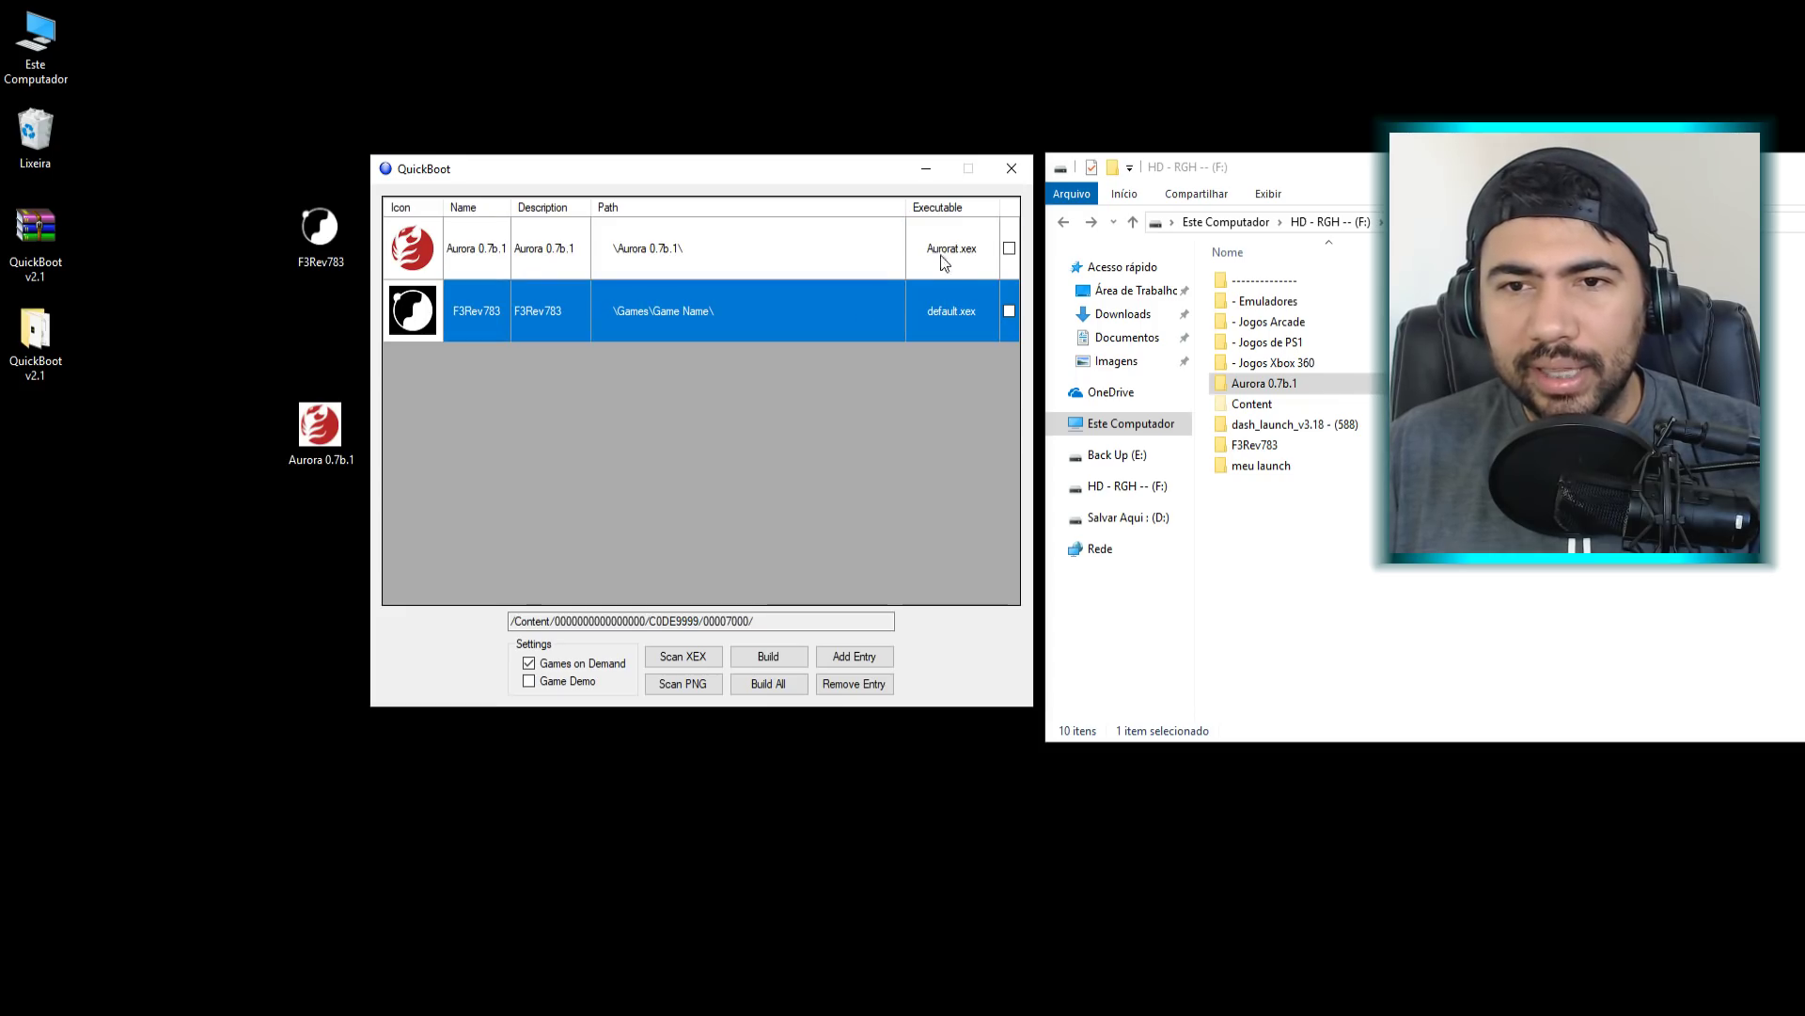
- Delete the stray letter t from the Aurora entry's executable so it reads Aurora.xex
{"action": "left_click", "coordinate": [960, 252]}
{"action": "left_click", "coordinate": [960, 252]}
{"action": "left_click", "coordinate": [958, 250]}
{"action": "key", "text": "BackSpace"}
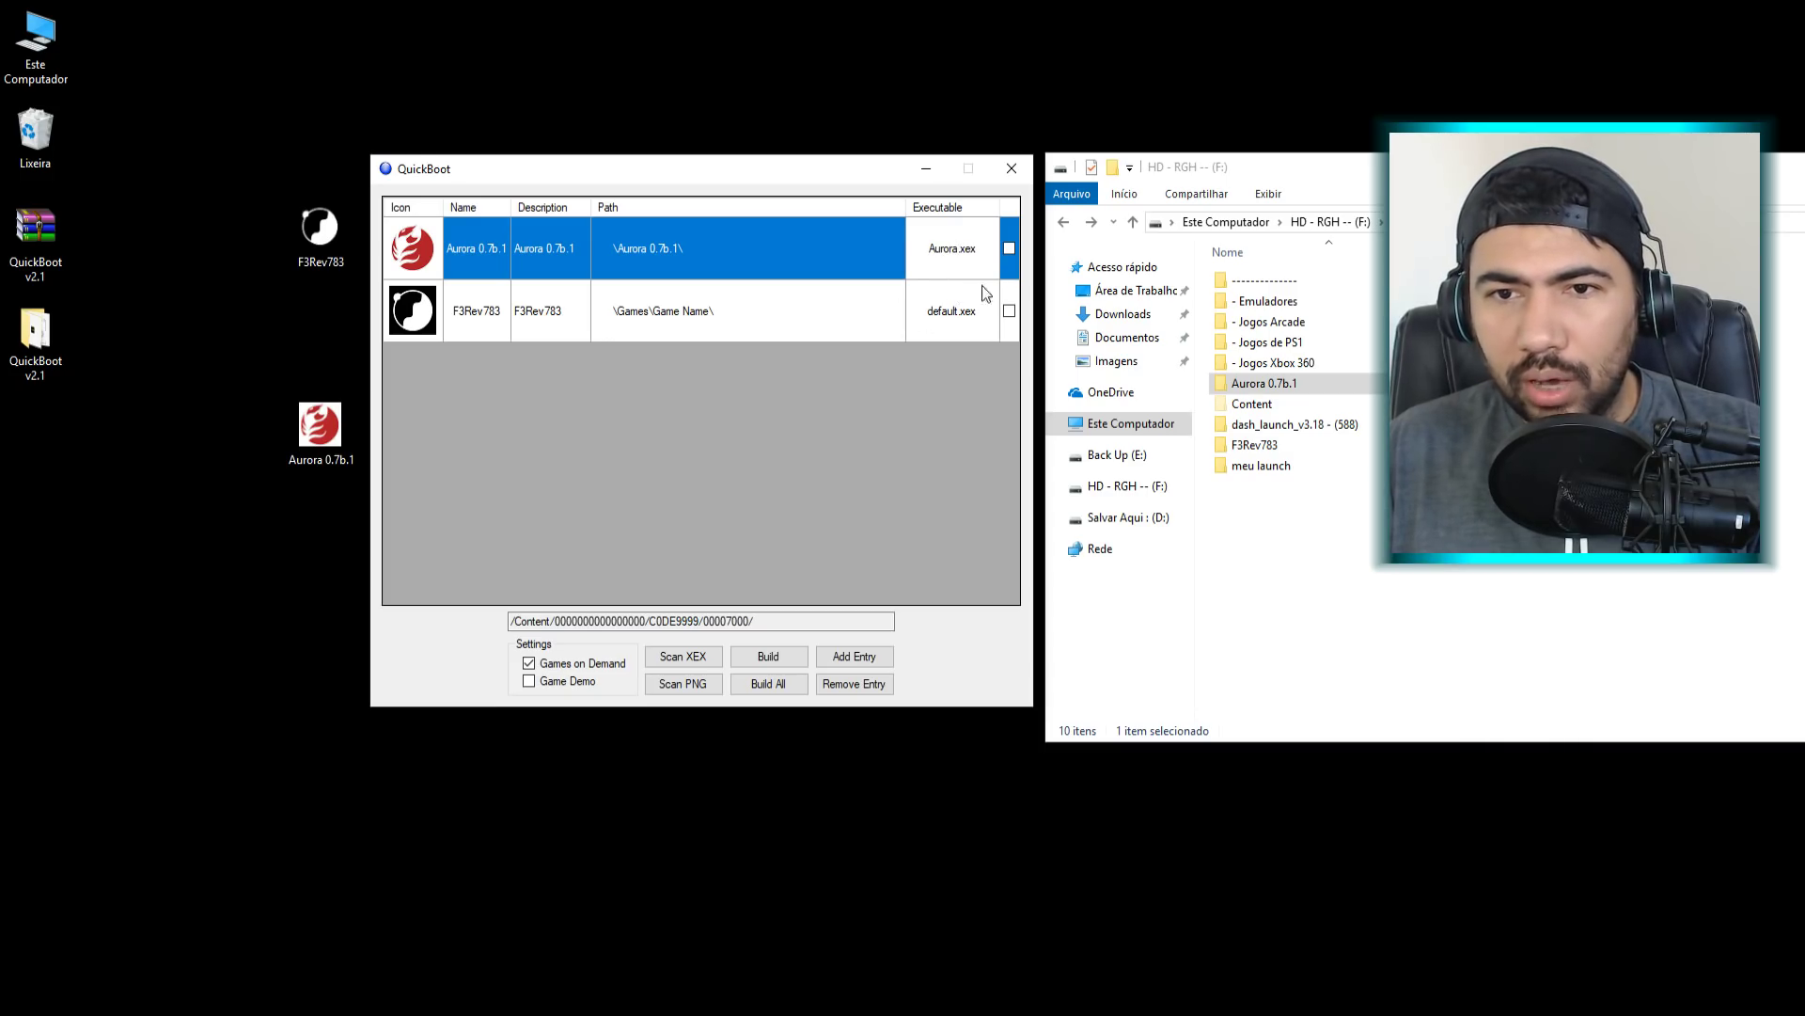
{"action": "left_click", "coordinate": [822, 313]}
{"action": "left_click", "coordinate": [461, 256]}
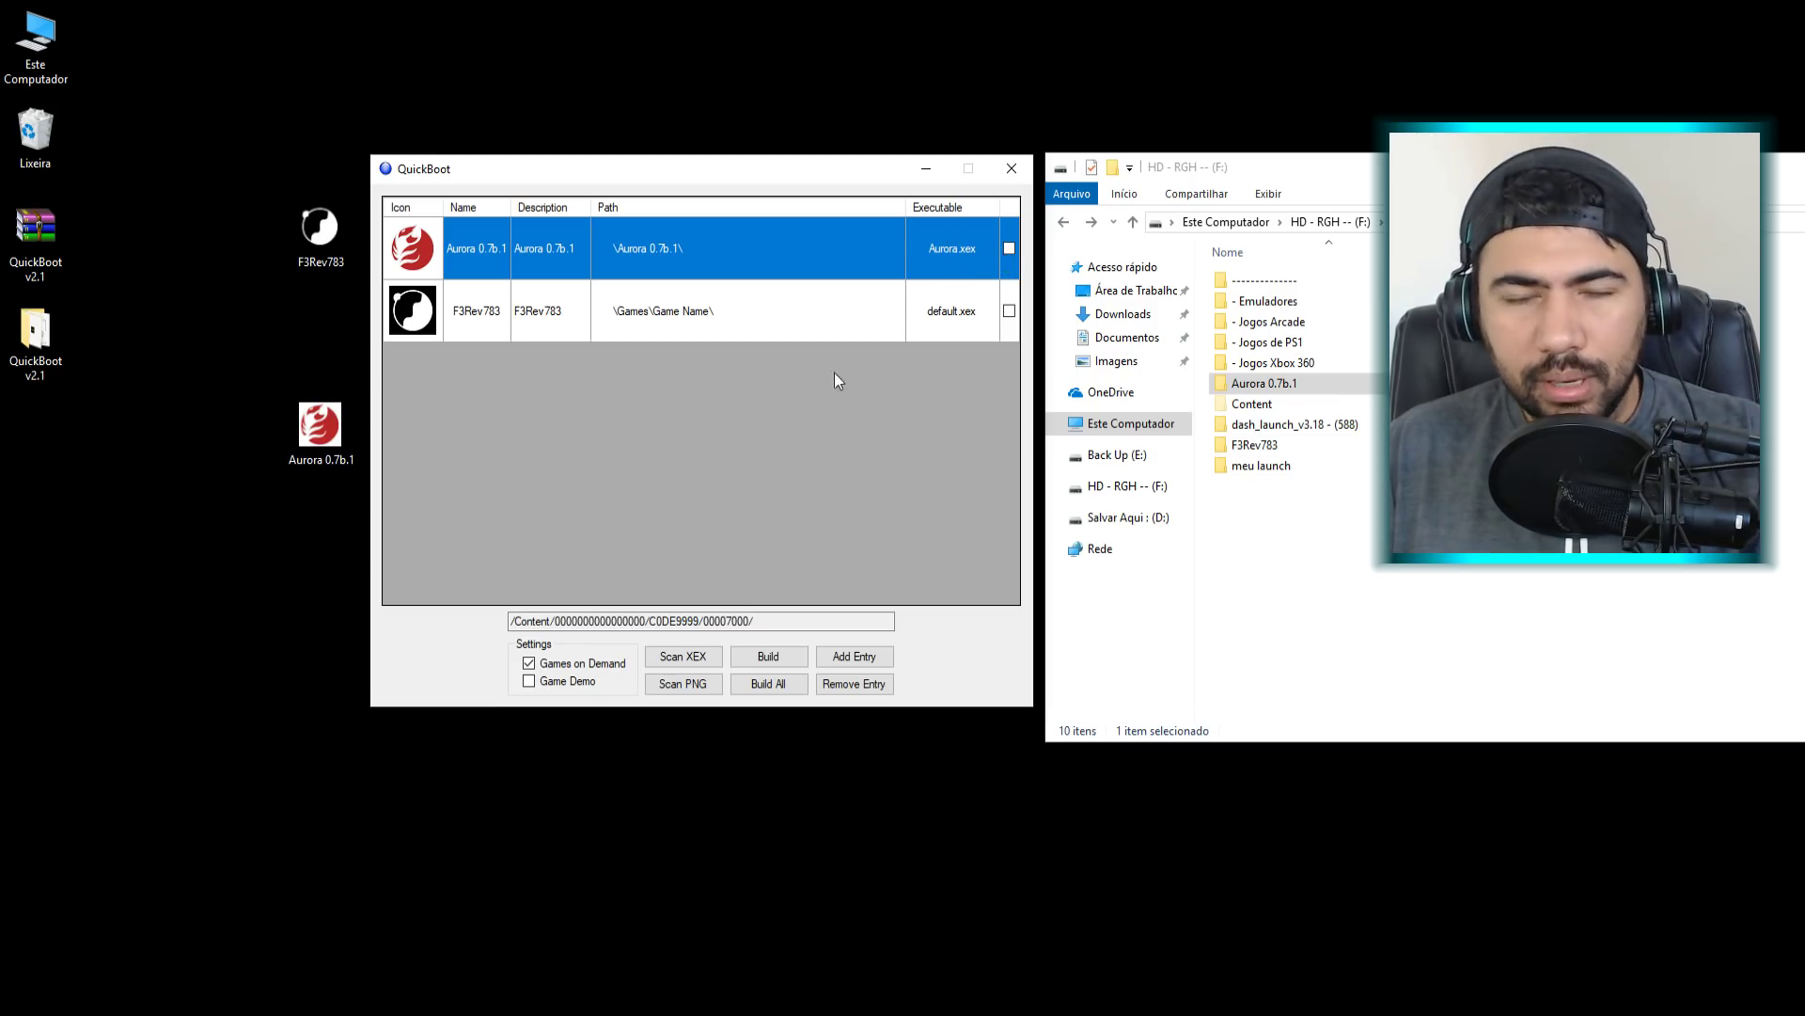
- Copy the description text of the F3Rev783 entry
{"action": "left_click", "coordinate": [709, 320]}
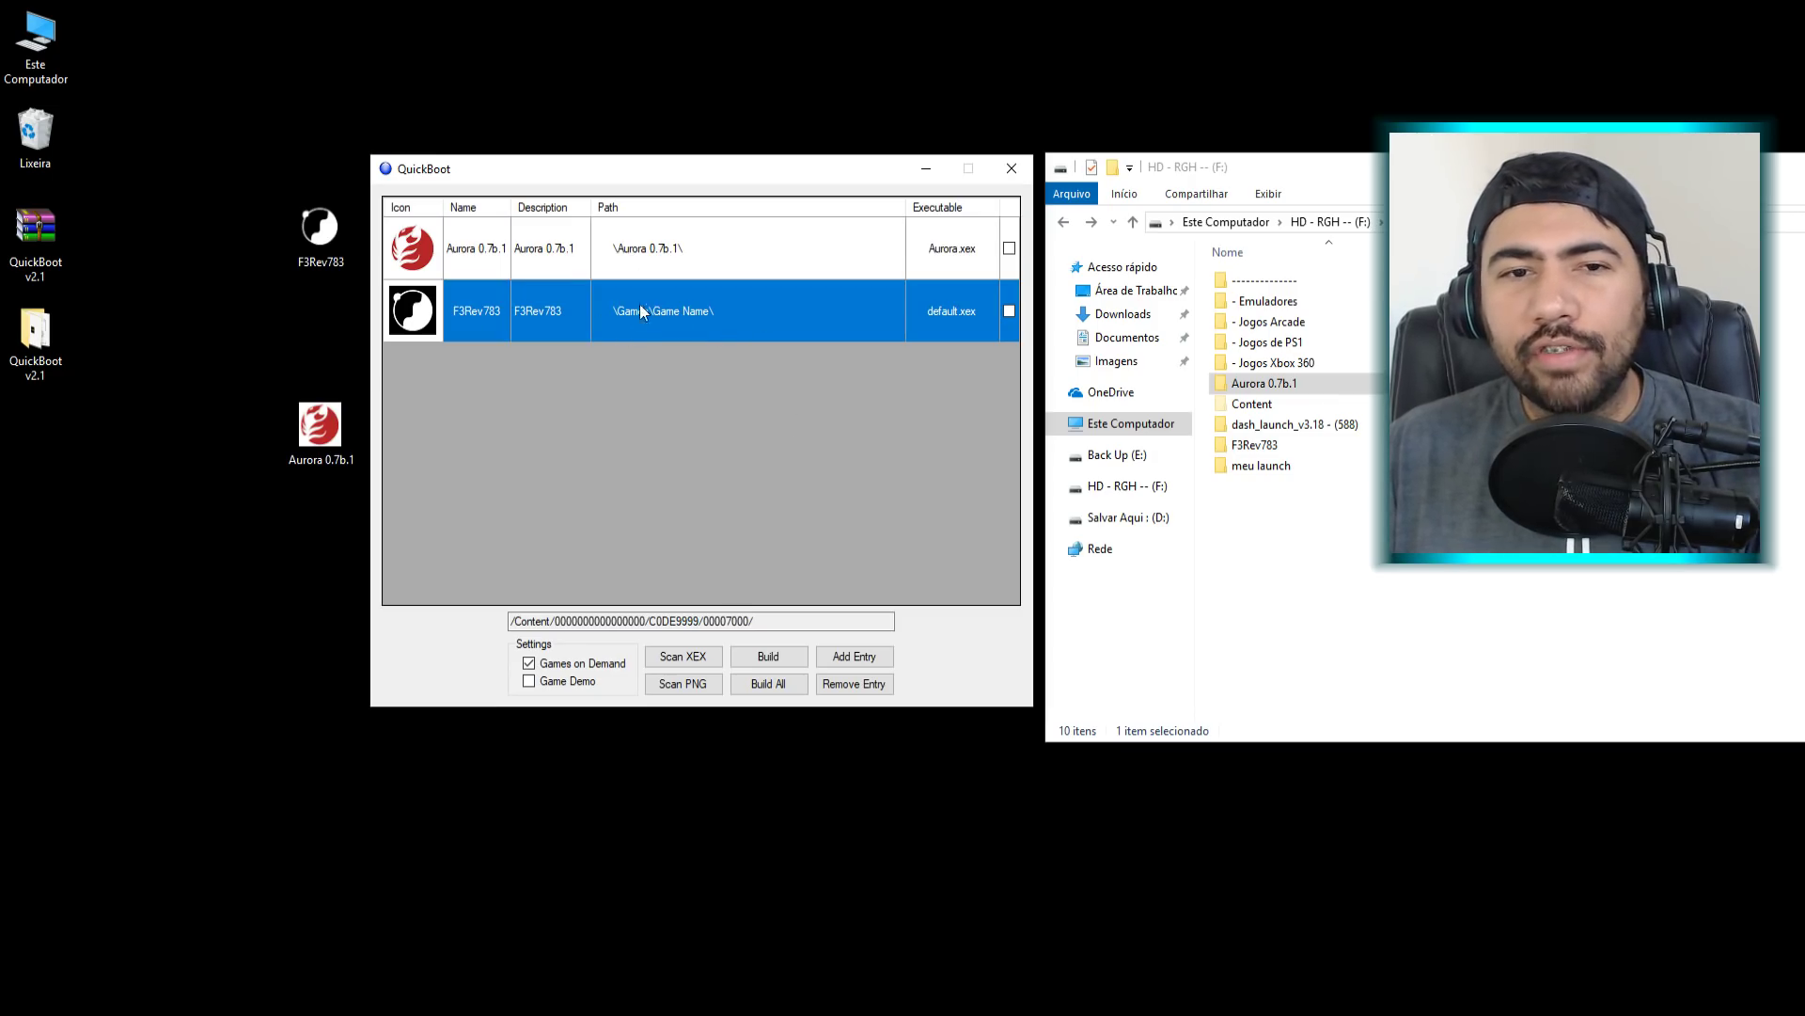
{"action": "left_click", "coordinate": [538, 301]}
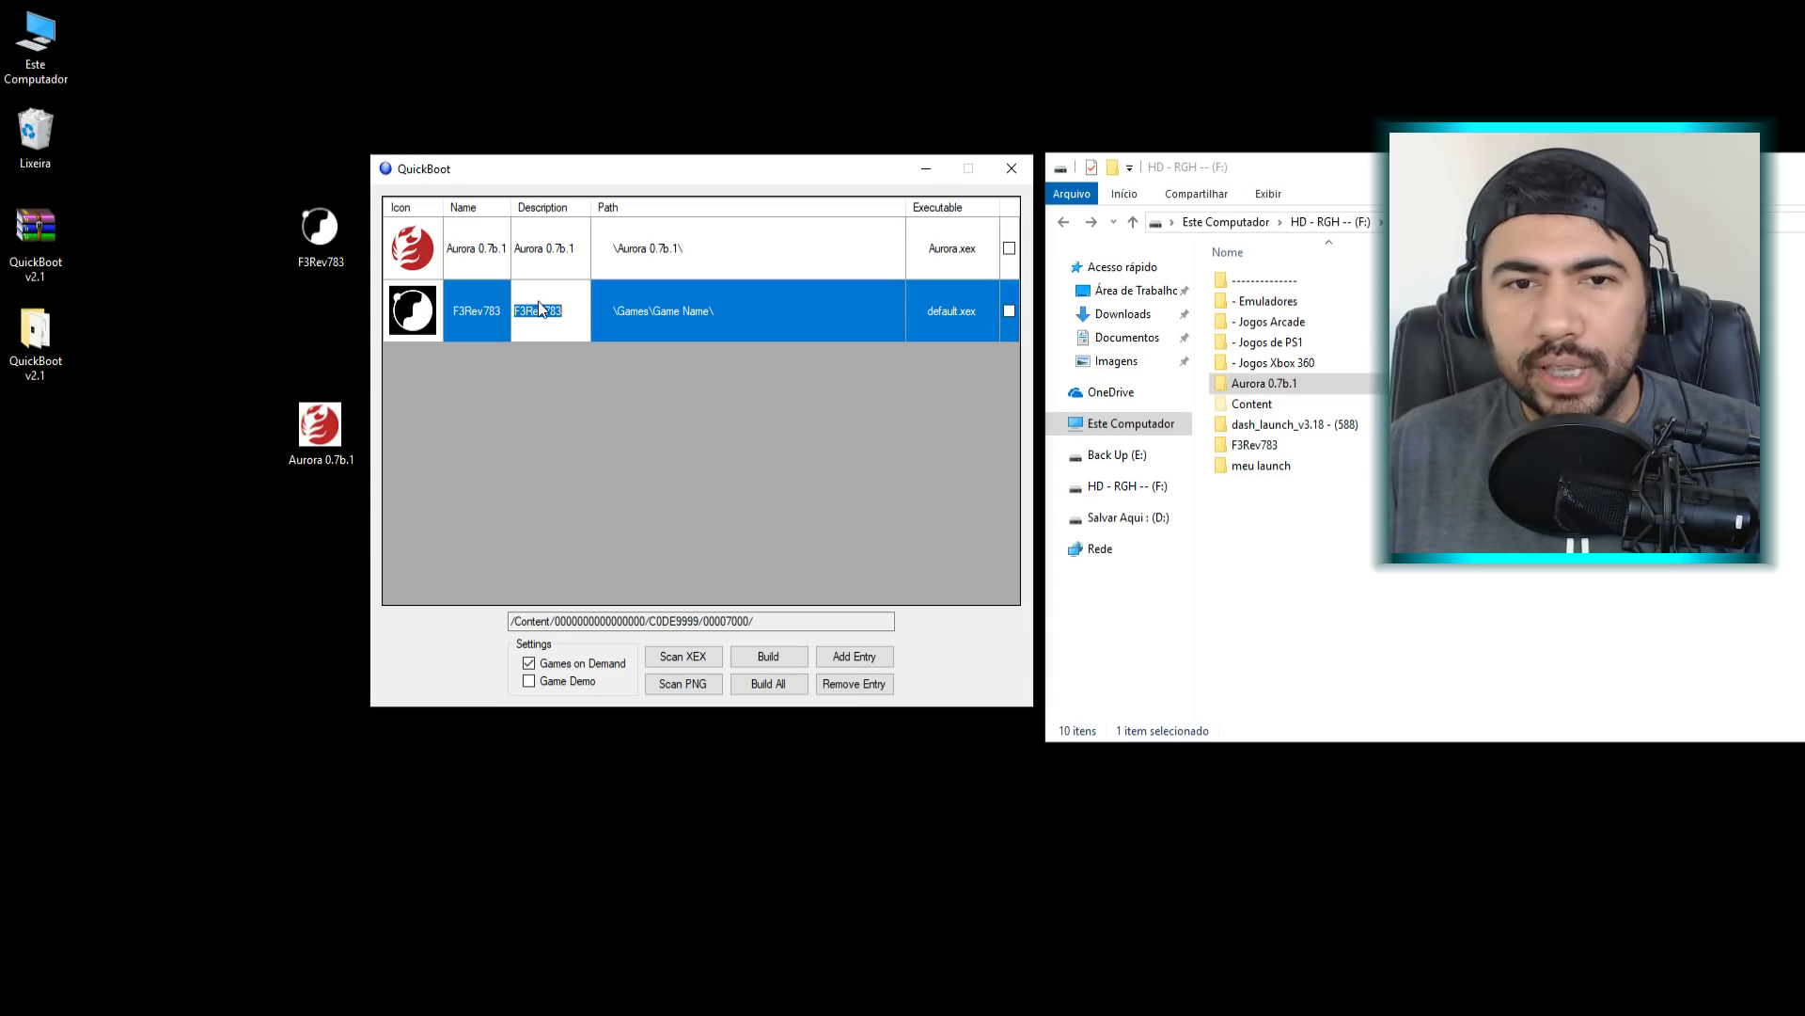
{"action": "left_click", "coordinate": [569, 310]}
{"action": "left_click_drag", "start_coordinate": [569, 309], "coordinate": [515, 316]}
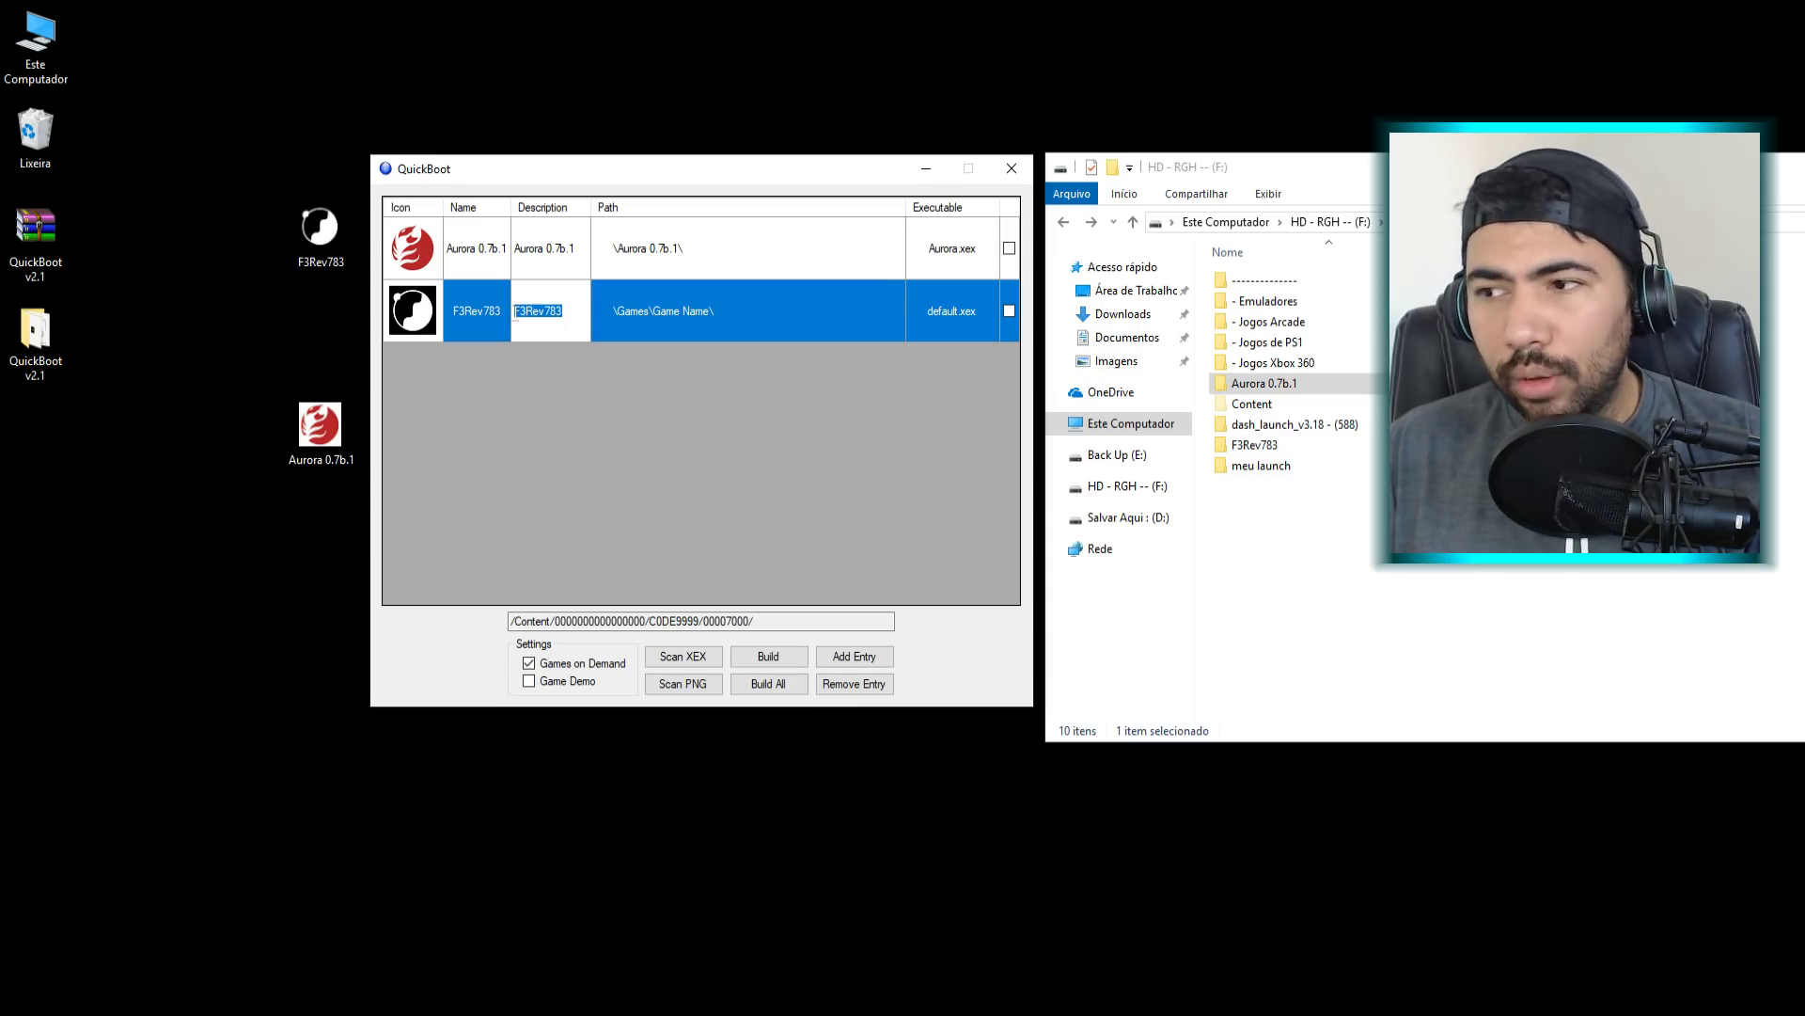
{"action": "right_click", "coordinate": [538, 312]}
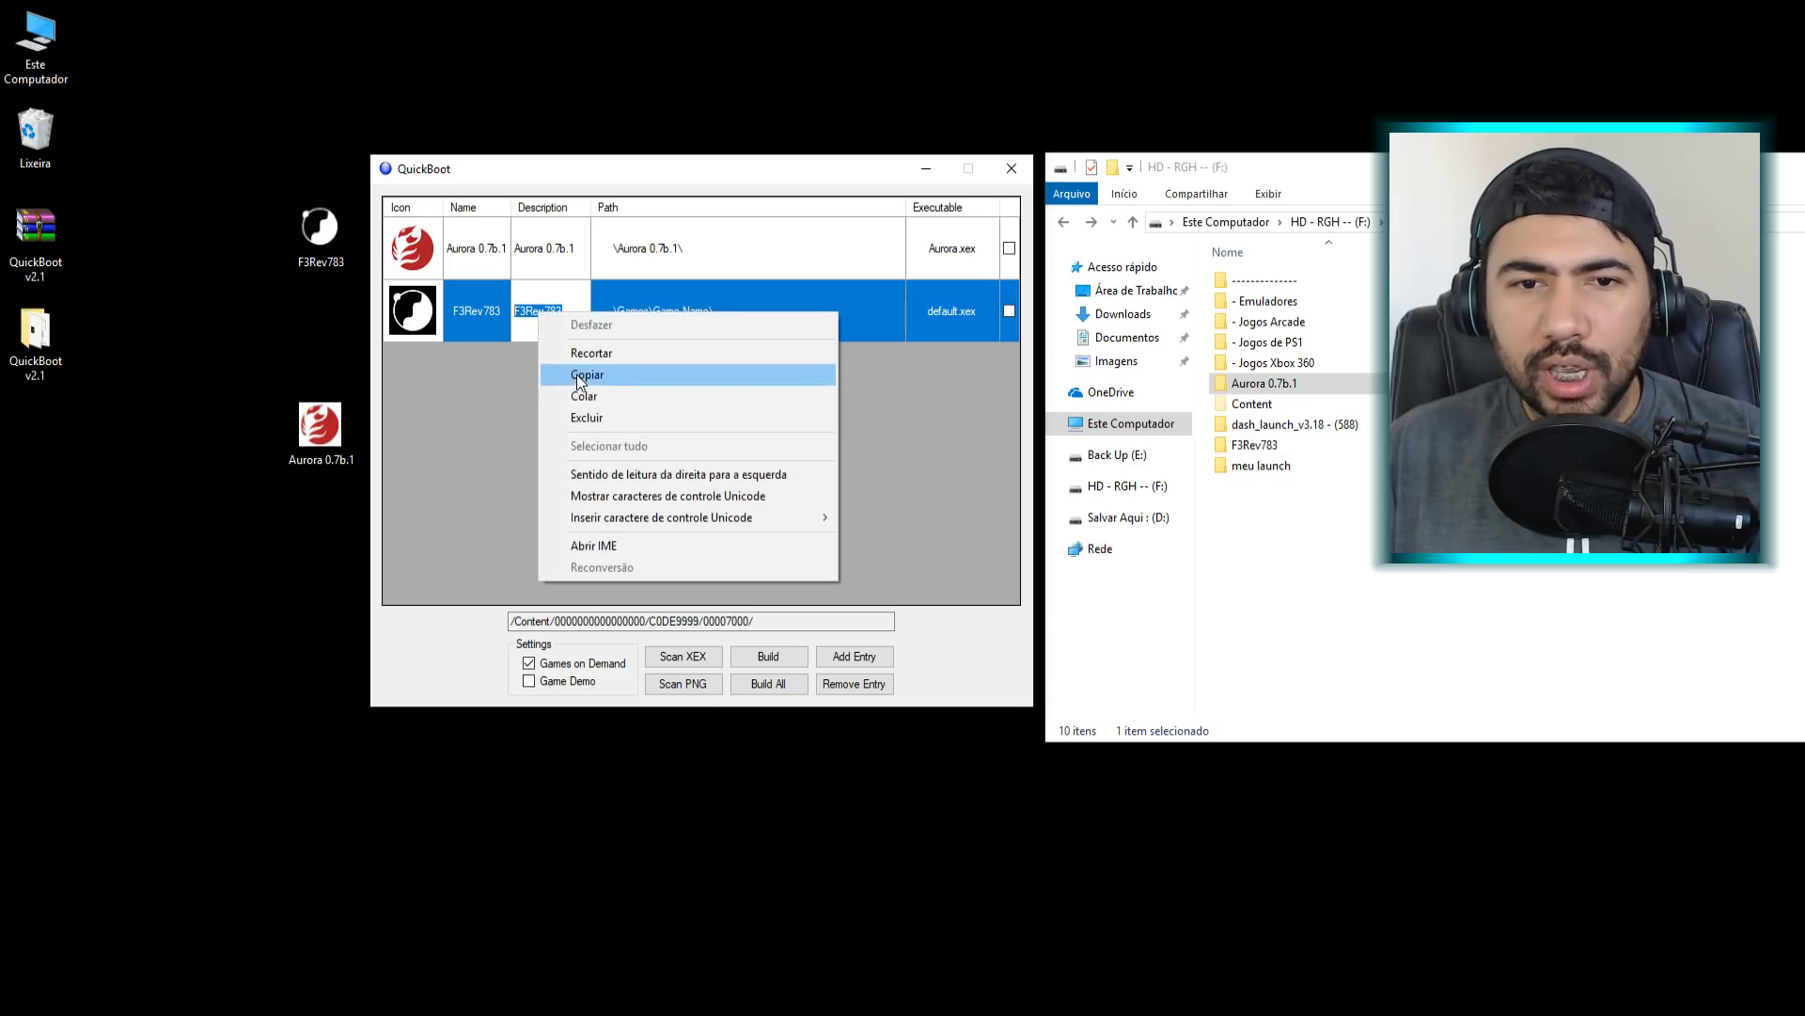
{"action": "left_click", "coordinate": [577, 374]}
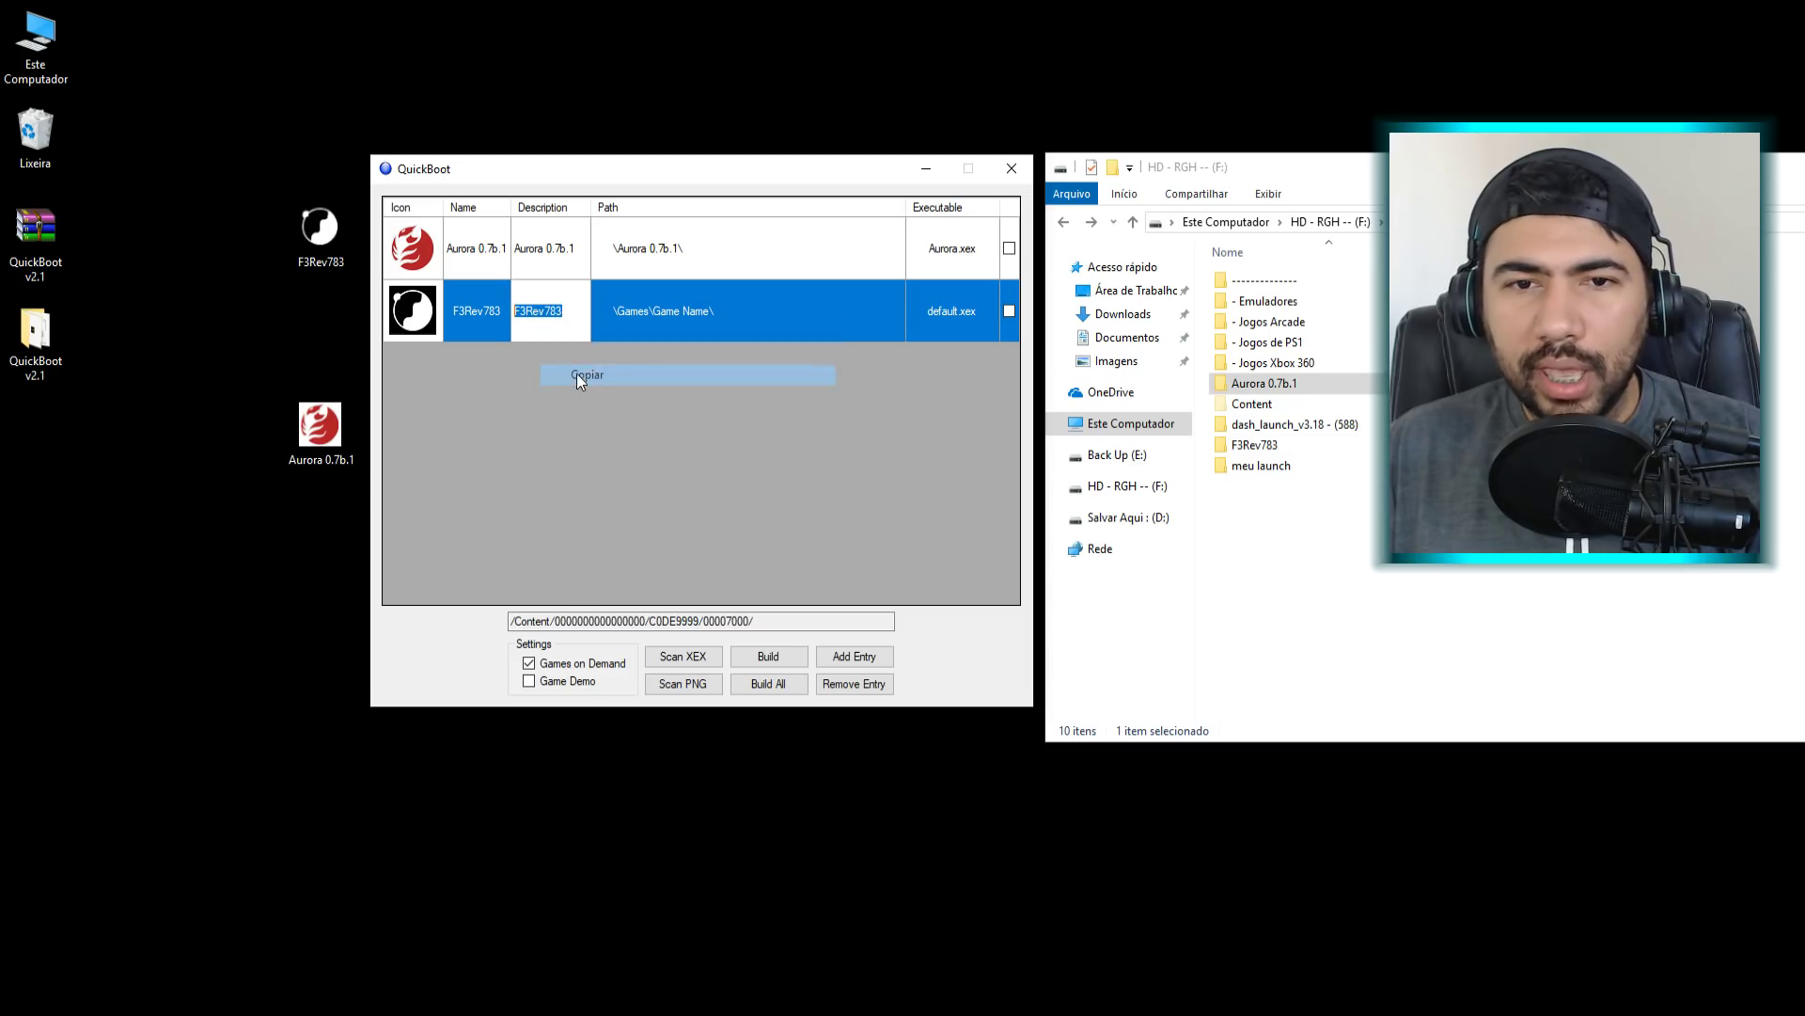
- Replace the folder part of the Freestyle entry's path with the copied name so it reads \F3Rev783\
{"action": "left_click", "coordinate": [675, 312]}
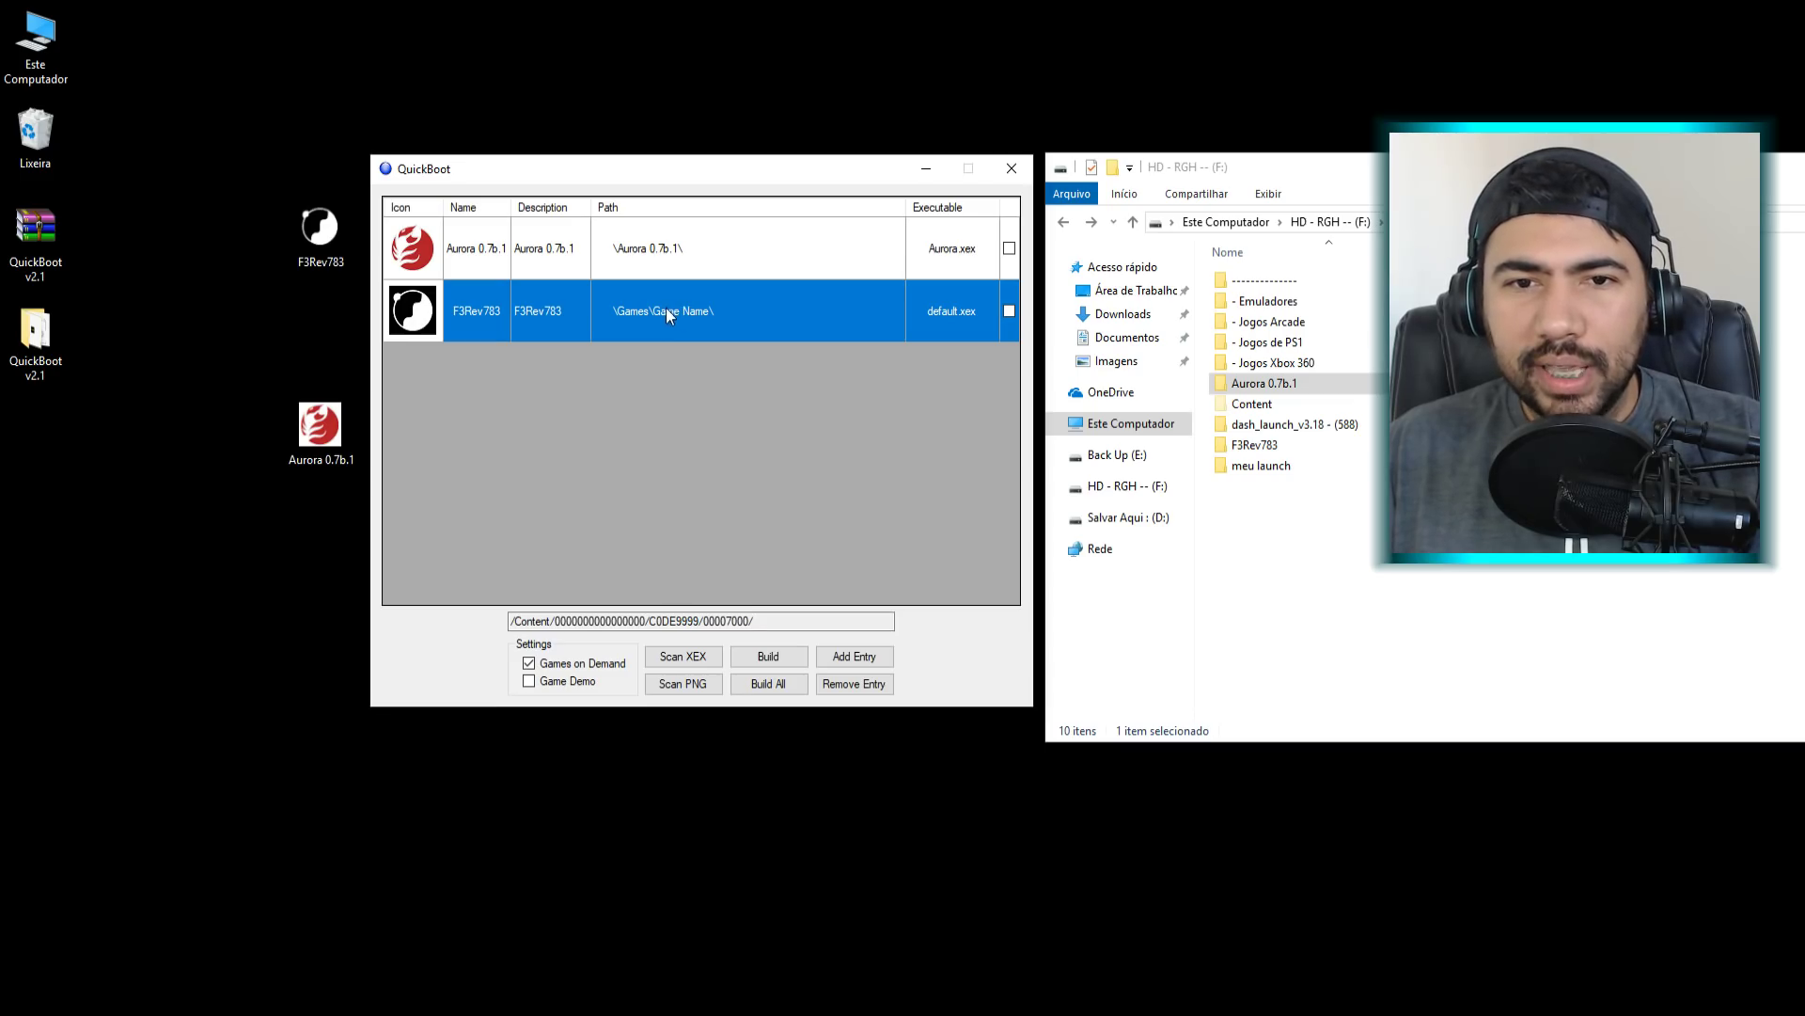
{"action": "left_click", "coordinate": [667, 307]}
{"action": "left_click_drag", "start_coordinate": [711, 313], "coordinate": [618, 313]}
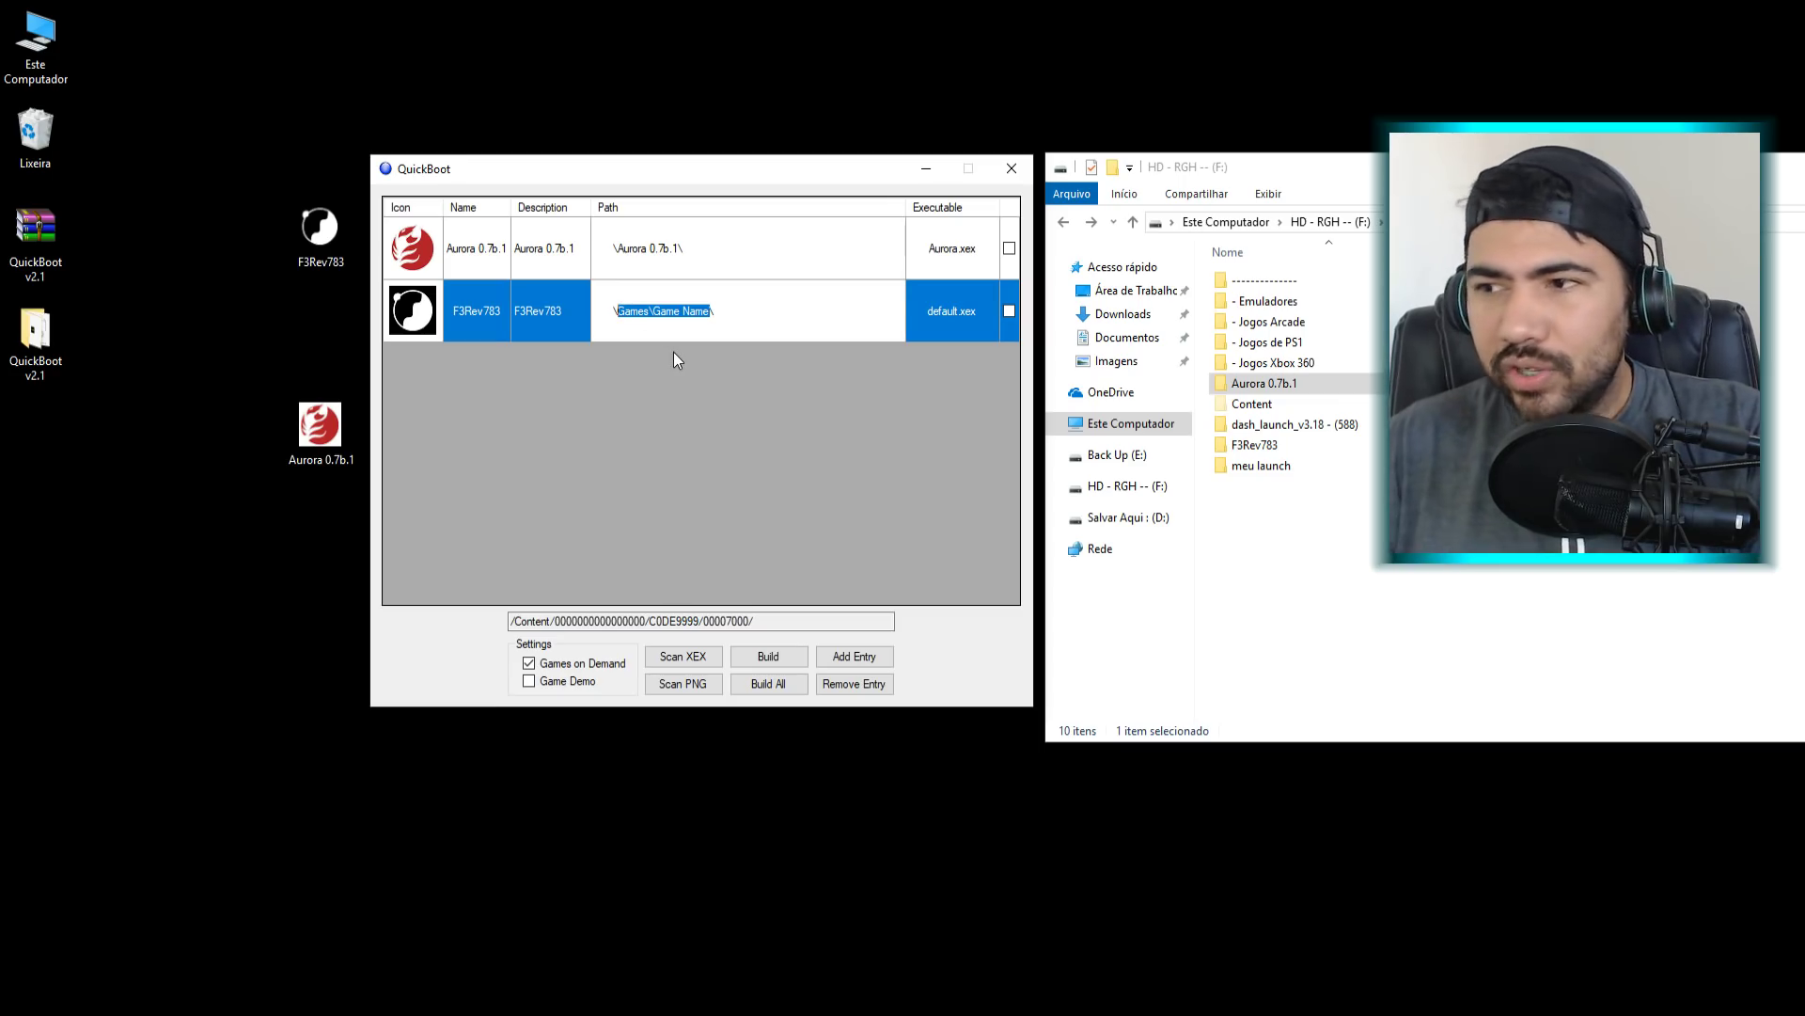
{"action": "key", "text": "BackSpace"}
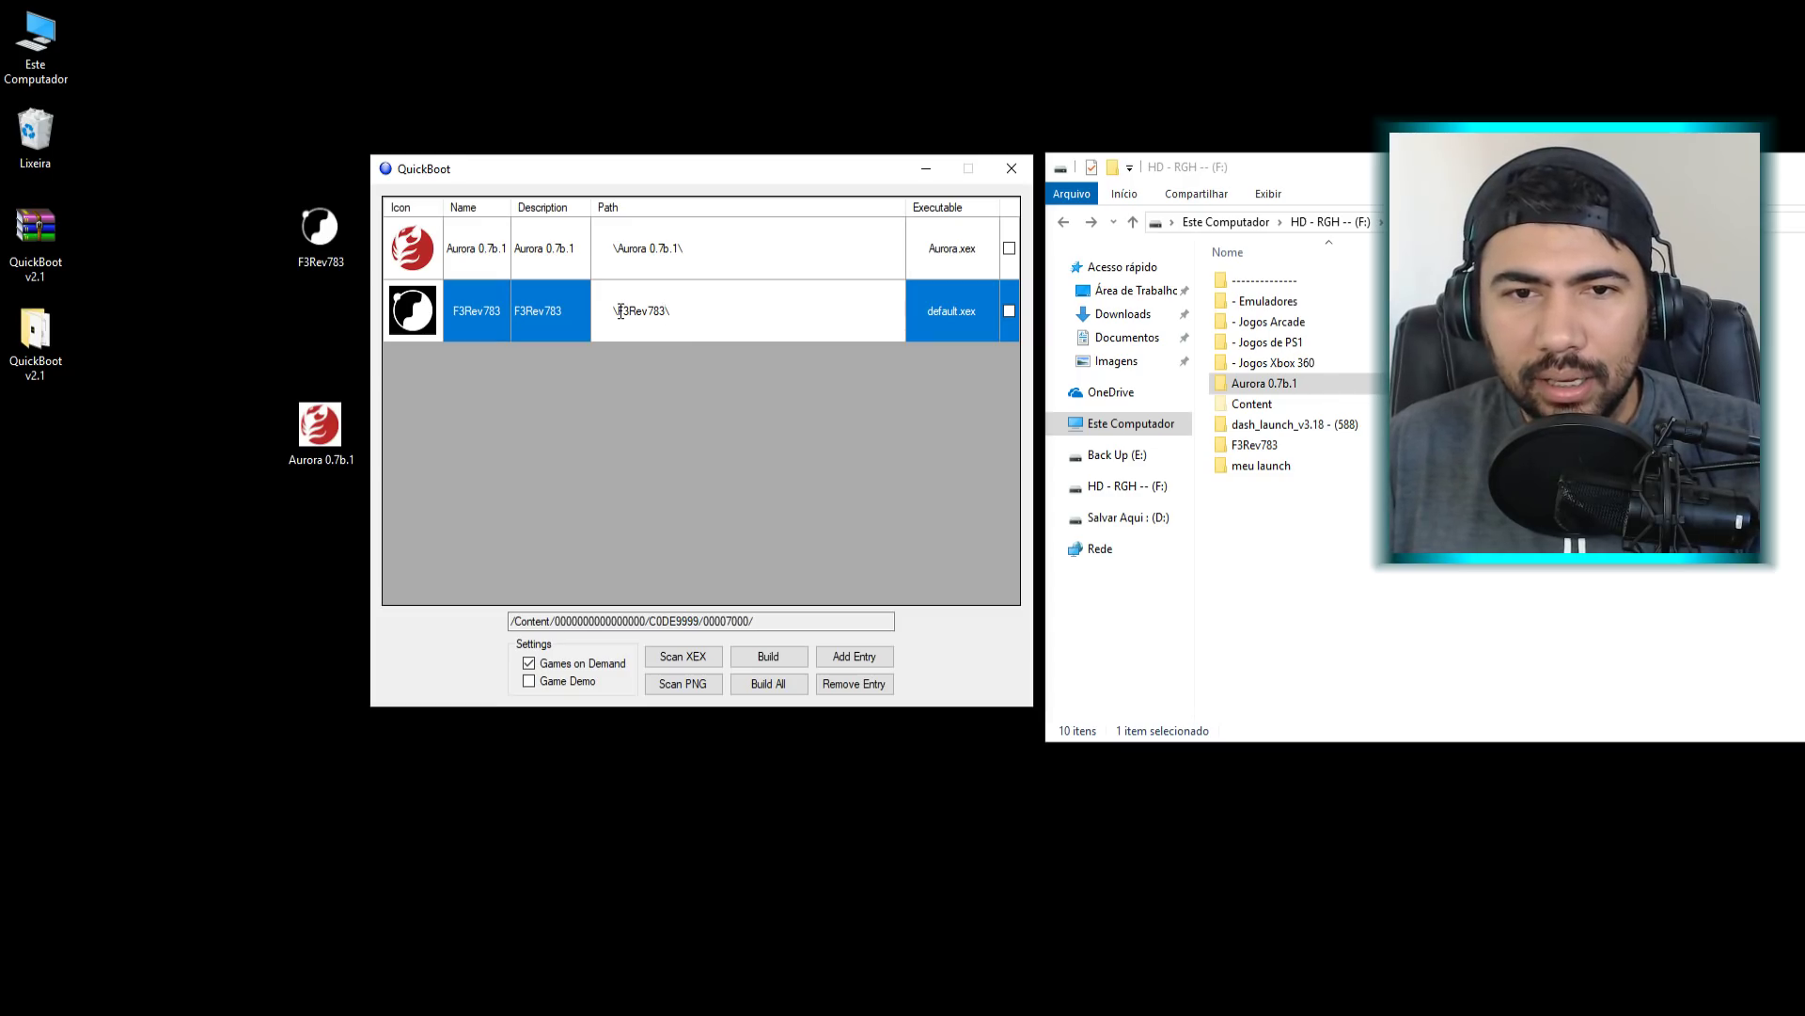
{"action": "left_click_drag", "start_coordinate": [619, 310], "coordinate": [607, 311]}
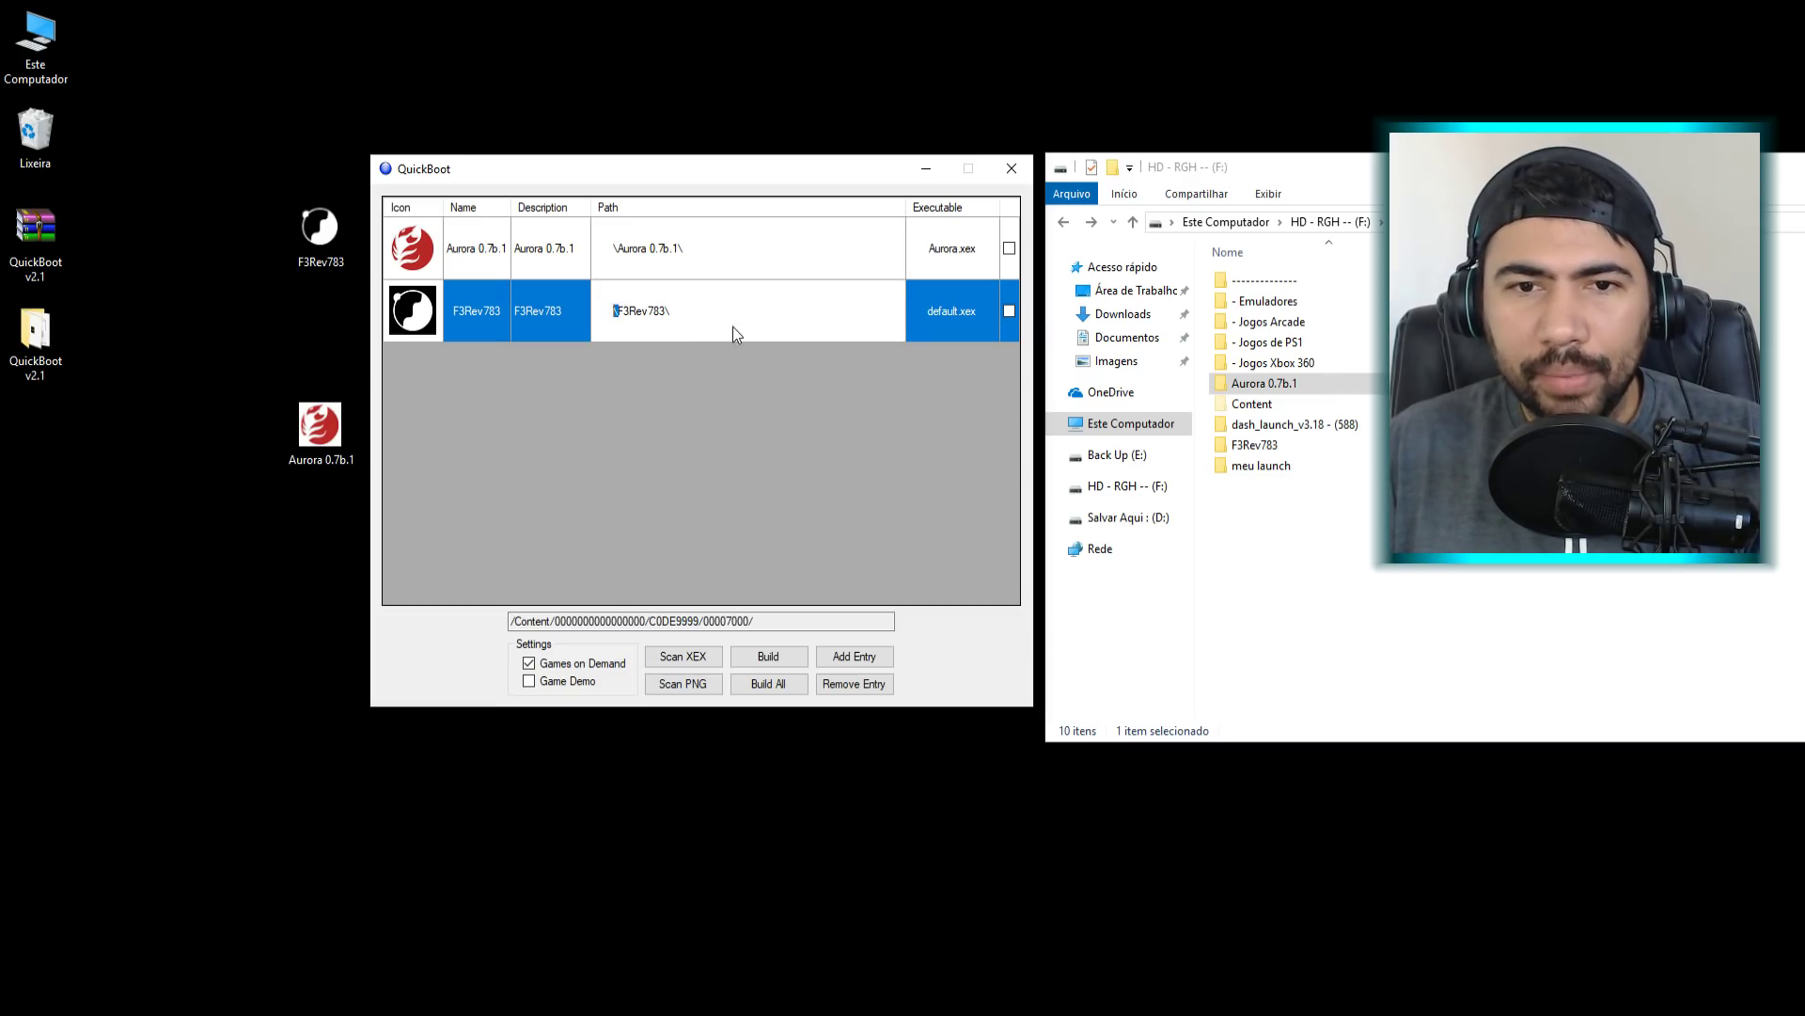
{"action": "left_click", "coordinate": [672, 311]}
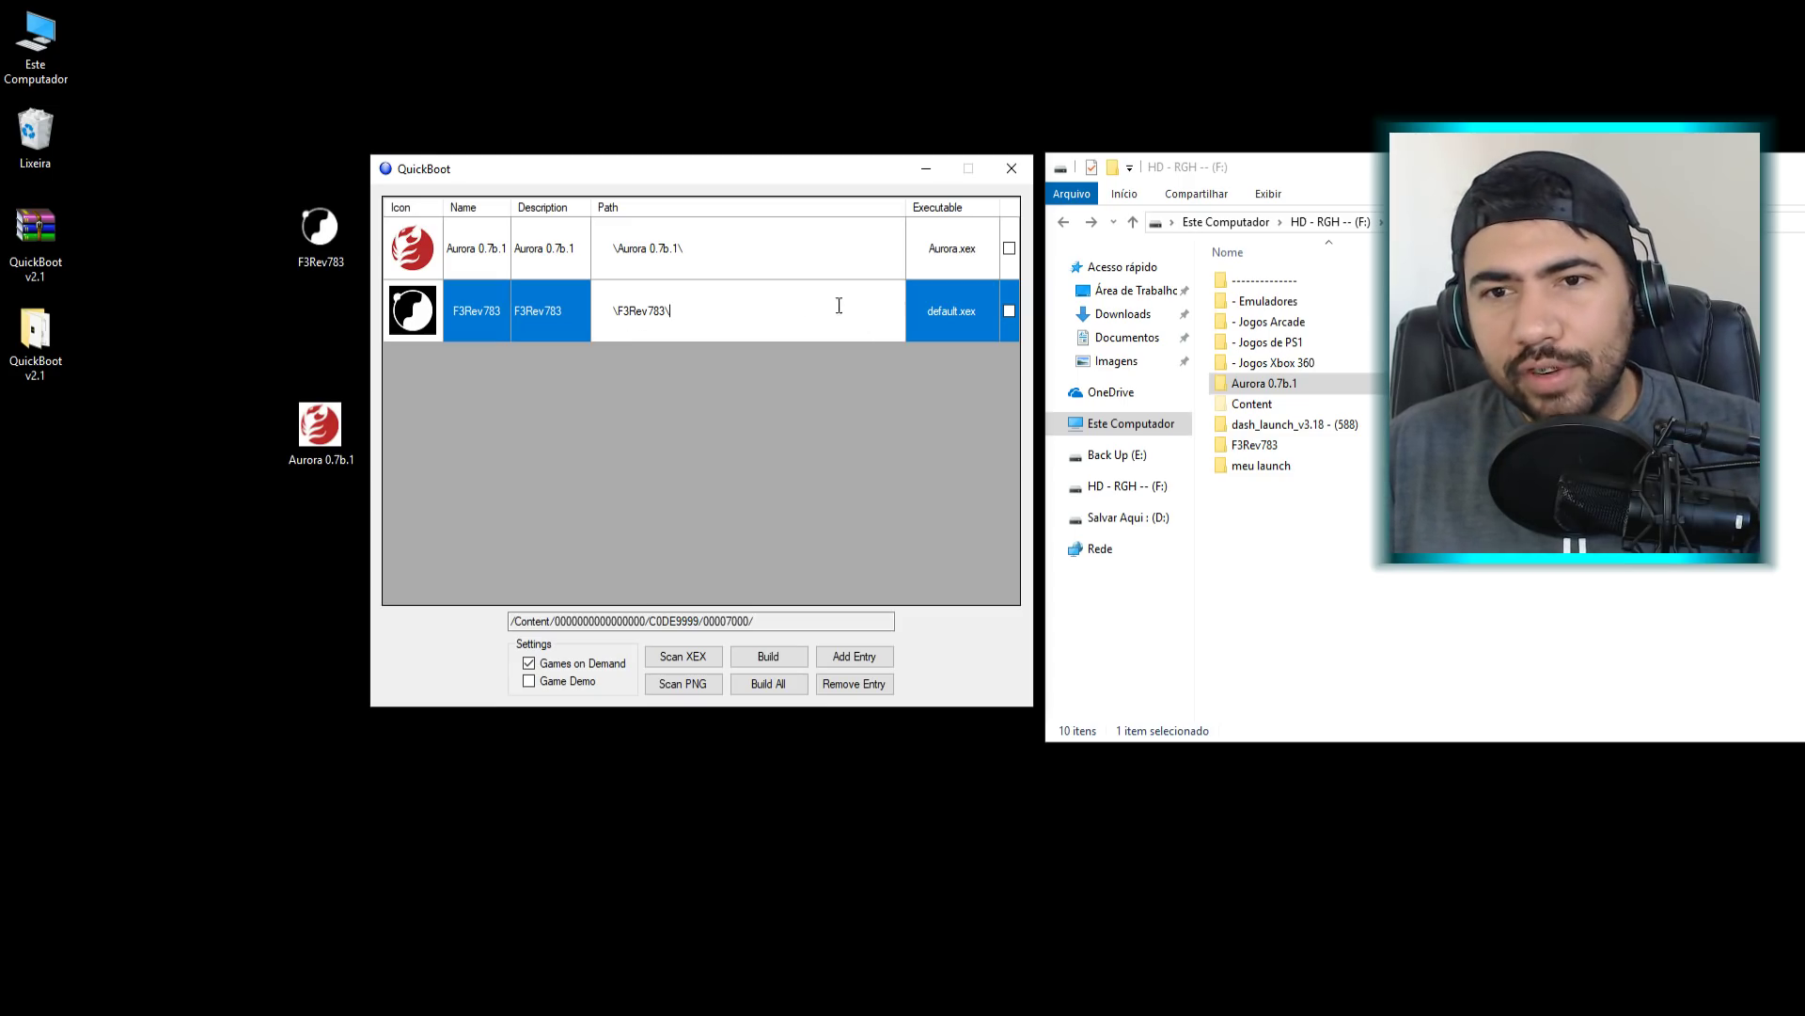
{"action": "left_click", "coordinate": [974, 313]}
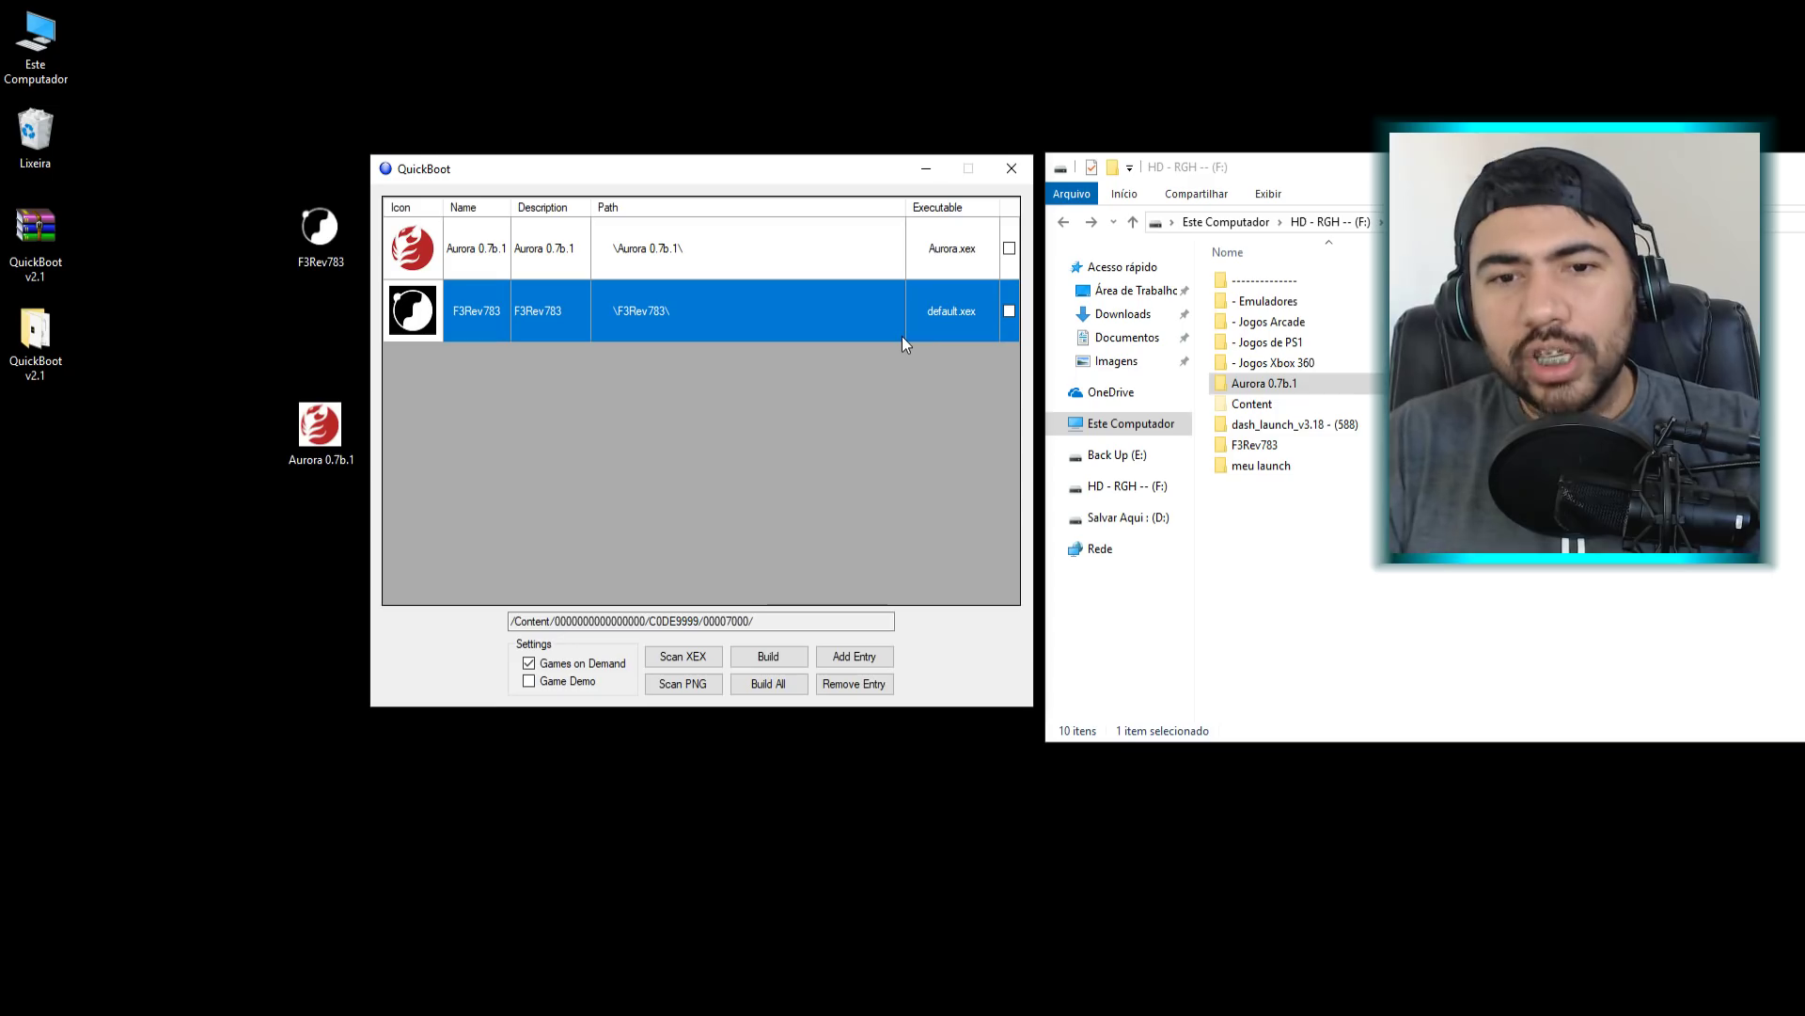
- Build the containers for all entries and select the generated Content folder on the desktop
{"action": "left_click", "coordinate": [770, 685]}
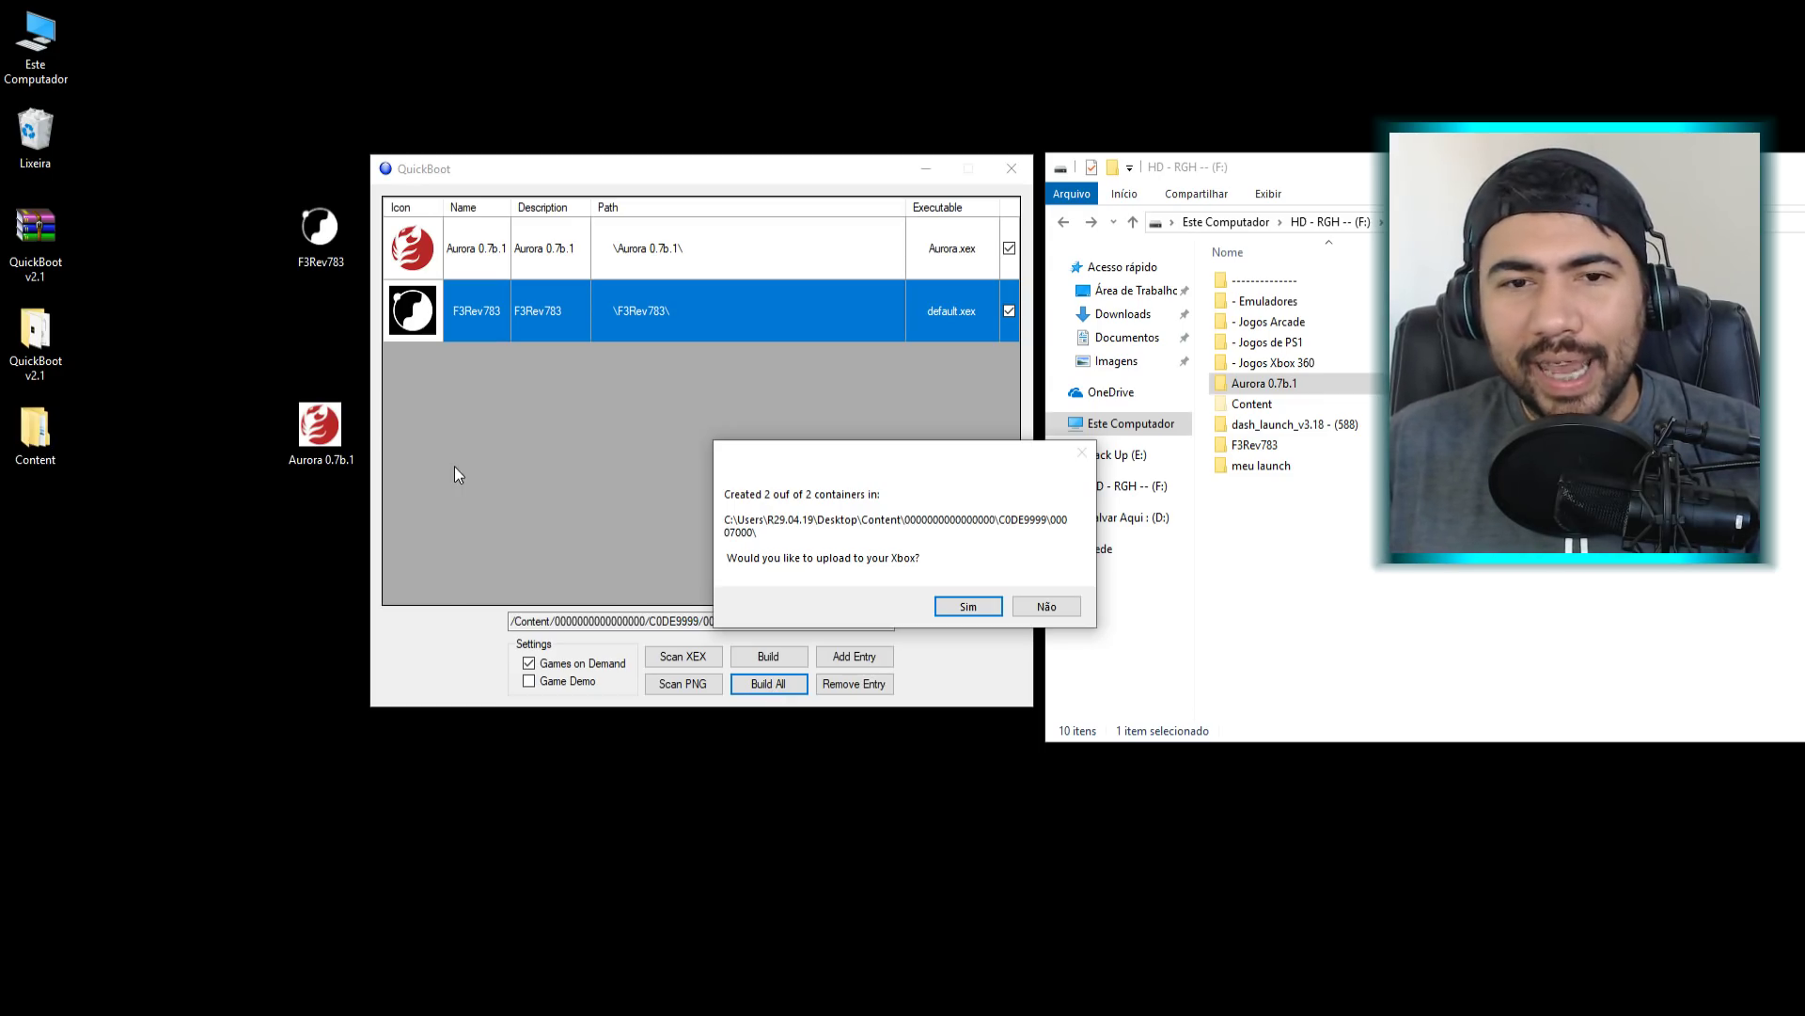
{"action": "mouse_move", "coordinate": [34, 427]}
{"action": "left_mouse_down"}
{"action": "mouse_move", "coordinate": [155, 376]}
{"action": "mouse_move", "coordinate": [233, 313]}
{"action": "mouse_move", "coordinate": [493, 382]}
{"action": "mouse_move", "coordinate": [299, 425]}
{"action": "mouse_move", "coordinate": [107, 527]}
{"action": "mouse_move", "coordinate": [42, 434]}
{"action": "left_mouse_up"}
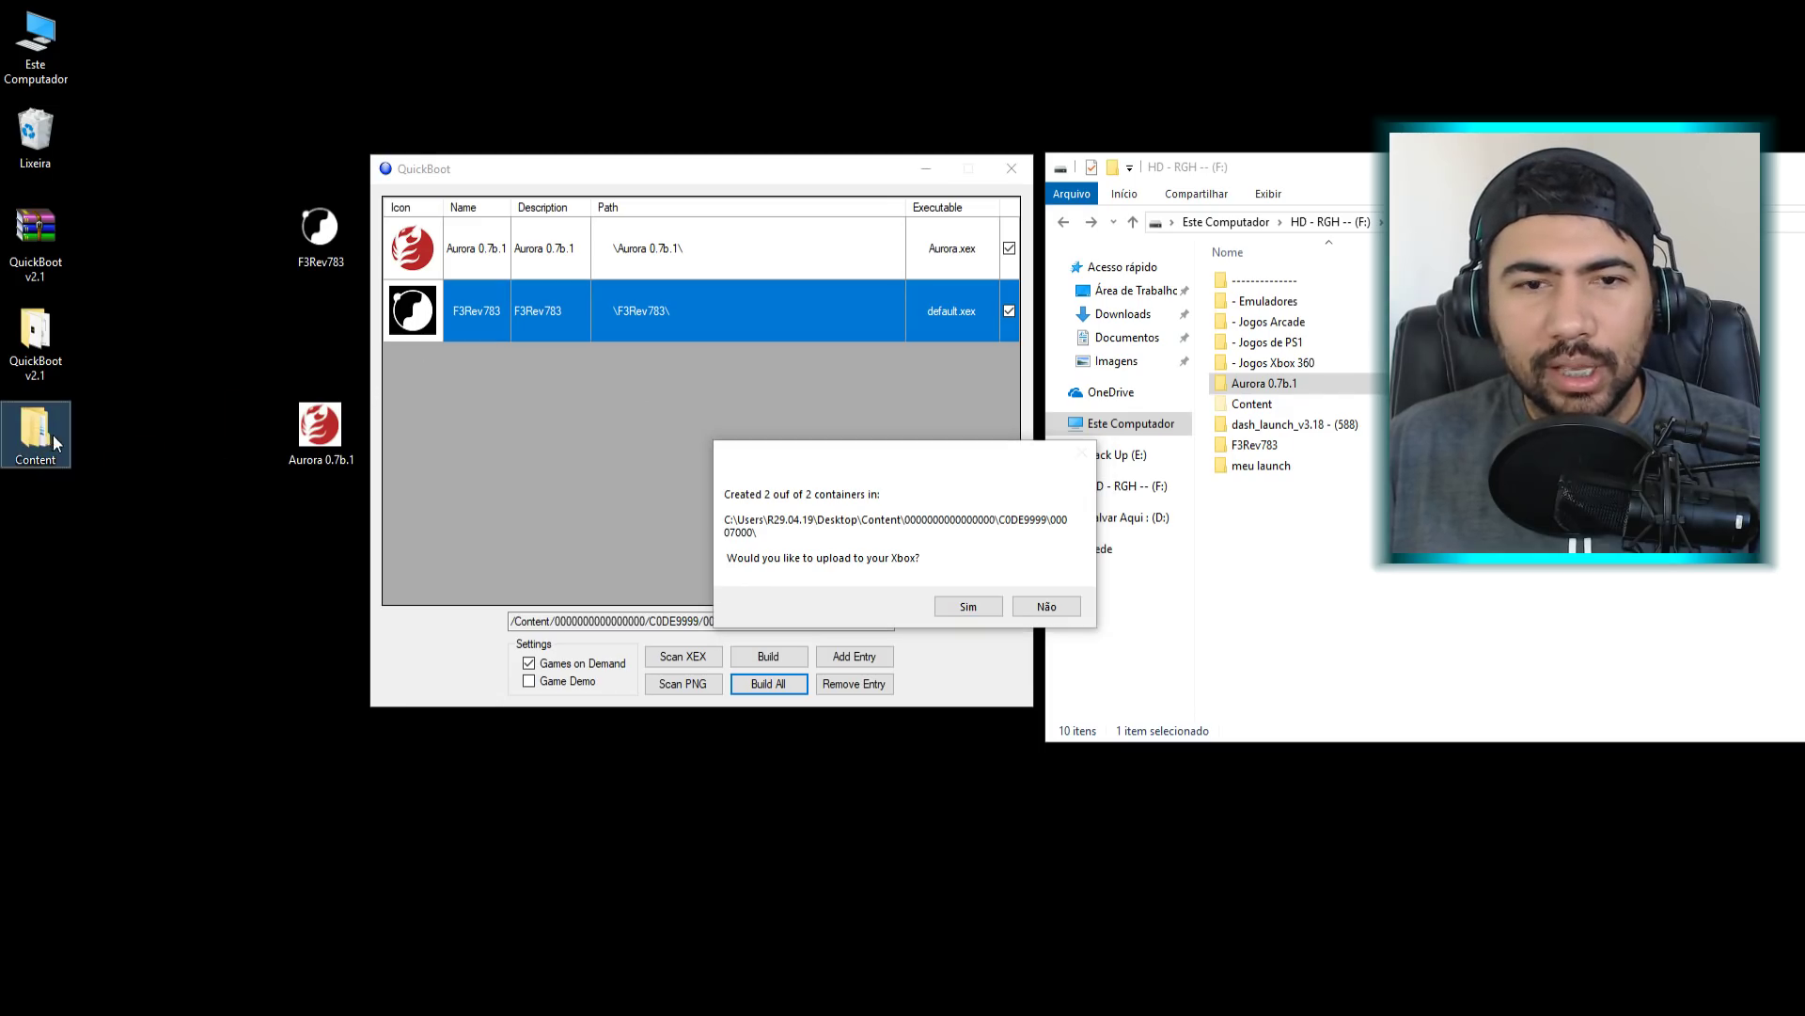
- Dismiss the offer to upload the built containers to the Xbox over FTP and close QuickBoot
{"action": "left_click", "coordinate": [968, 606]}
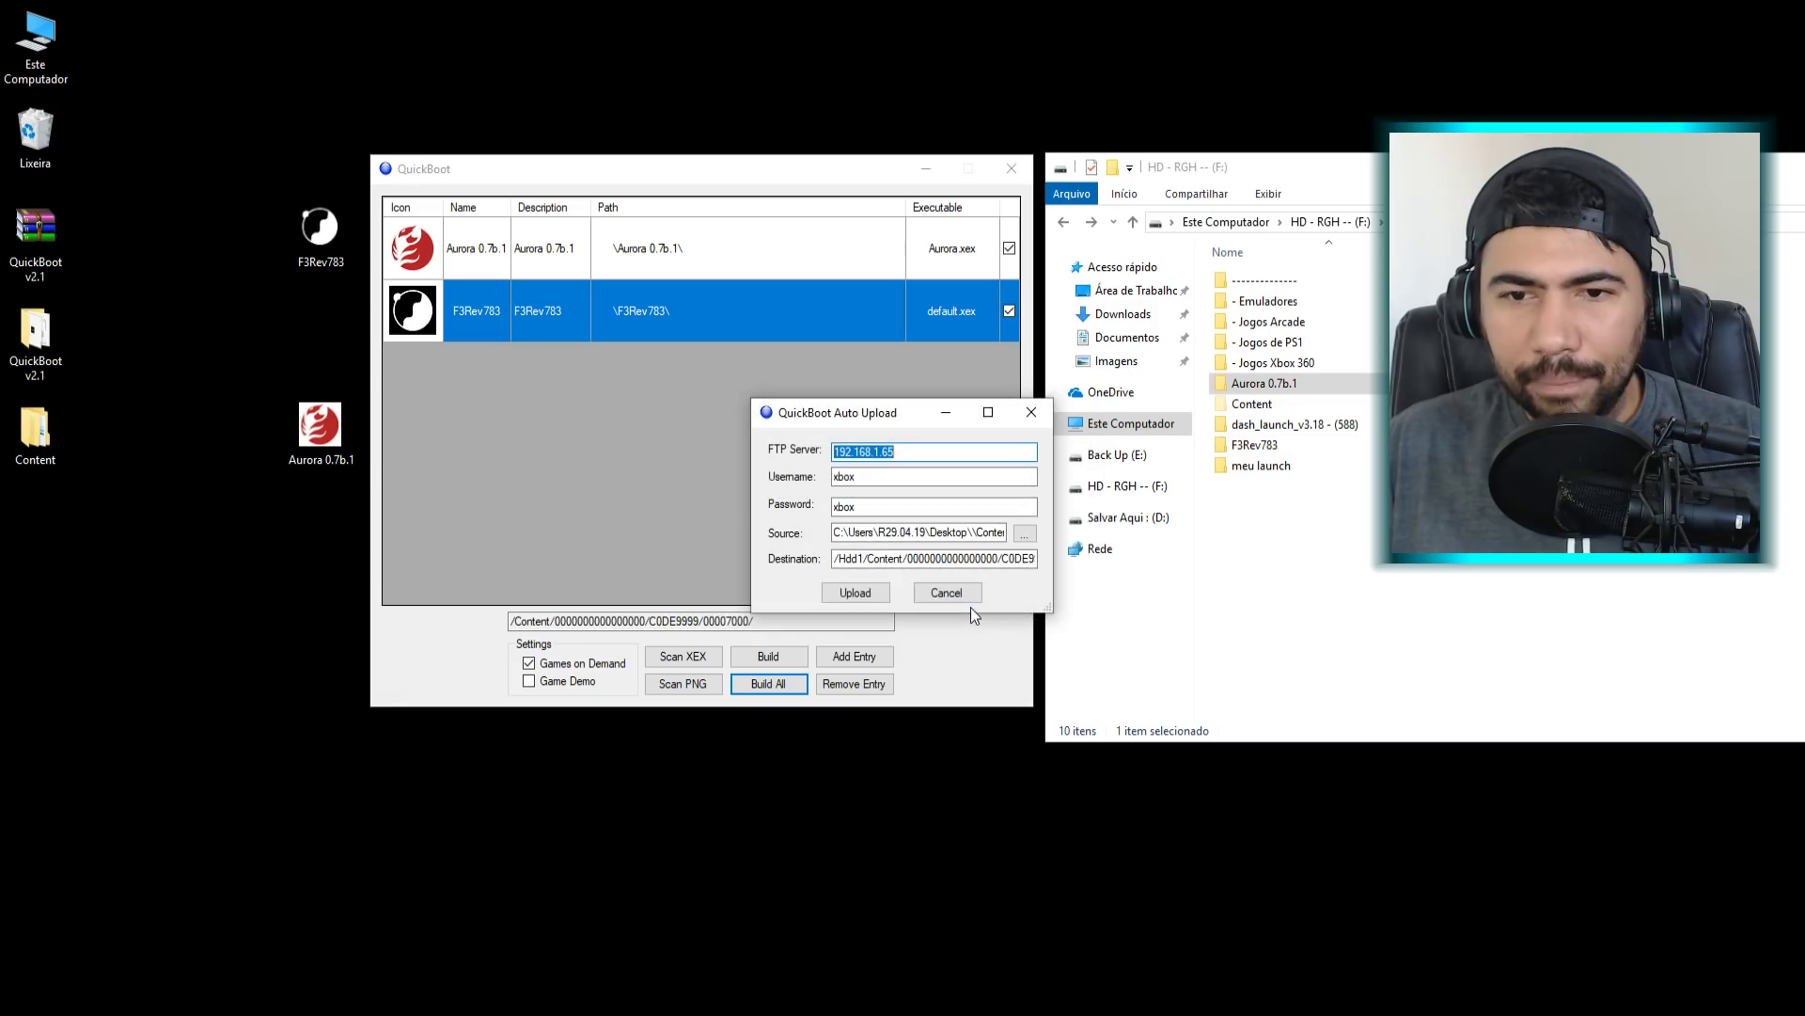
{"action": "left_click", "coordinate": [955, 594]}
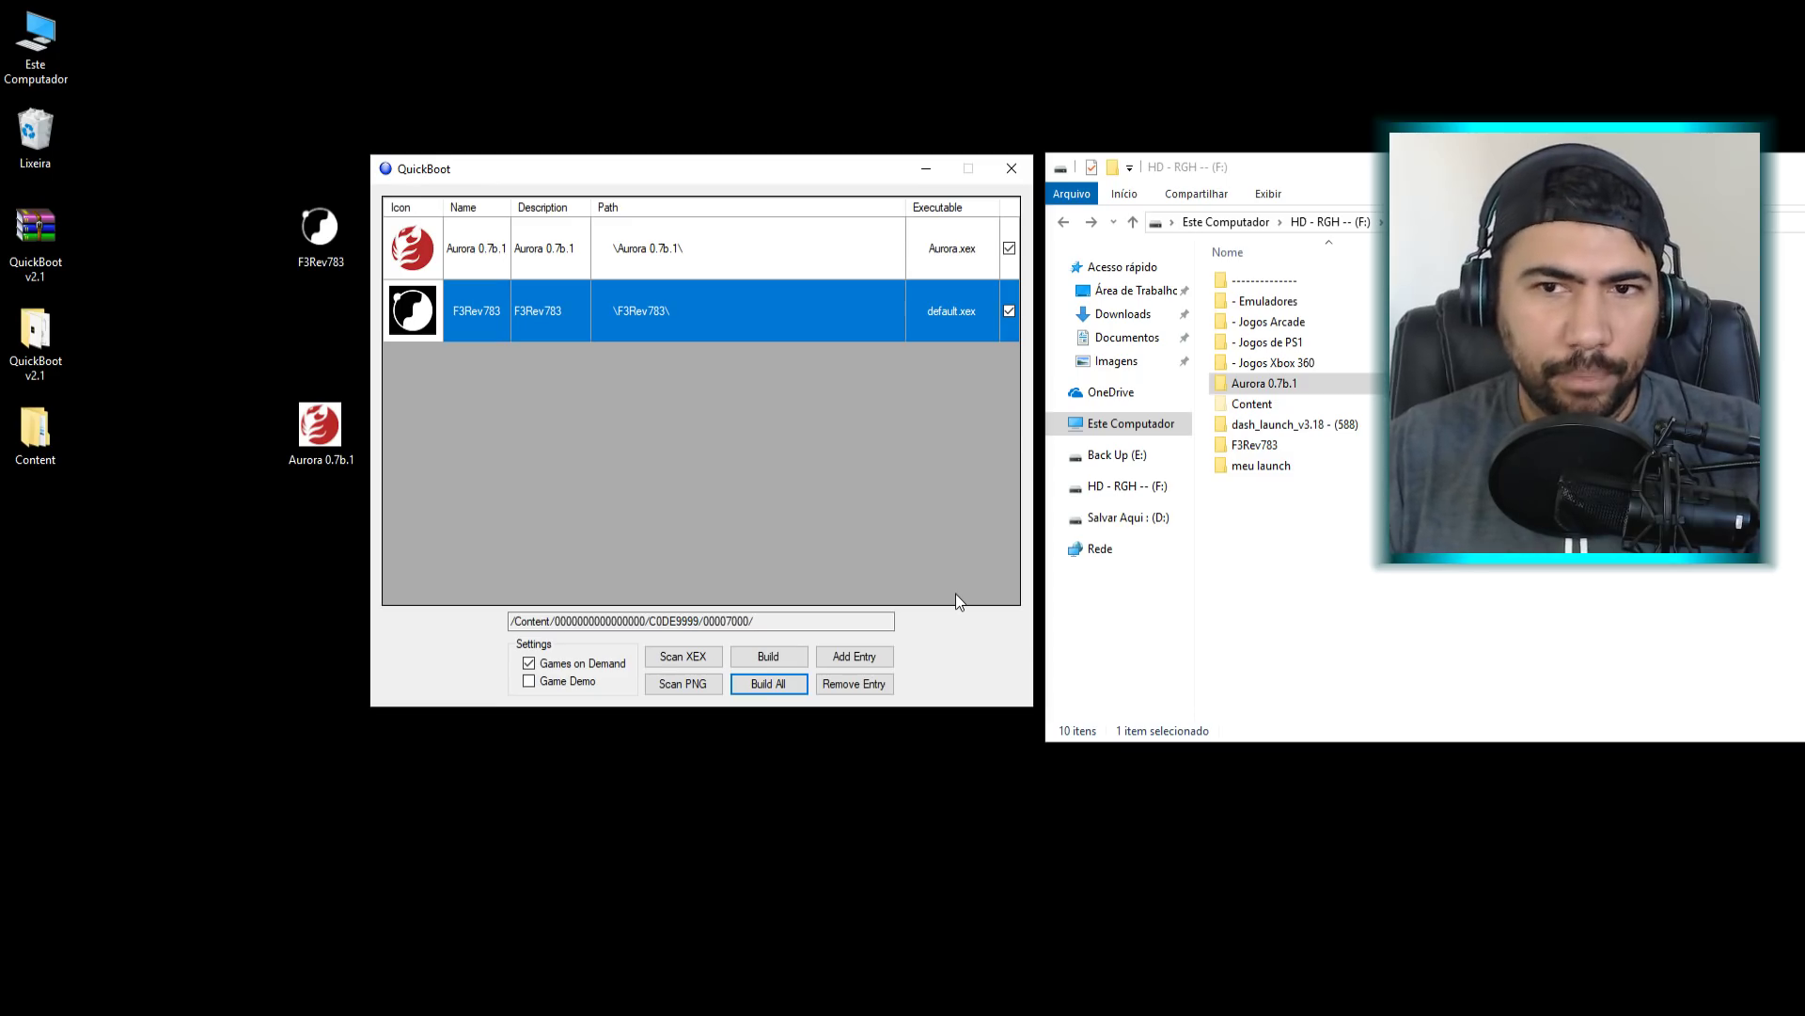
{"action": "left_click", "coordinate": [1013, 171]}
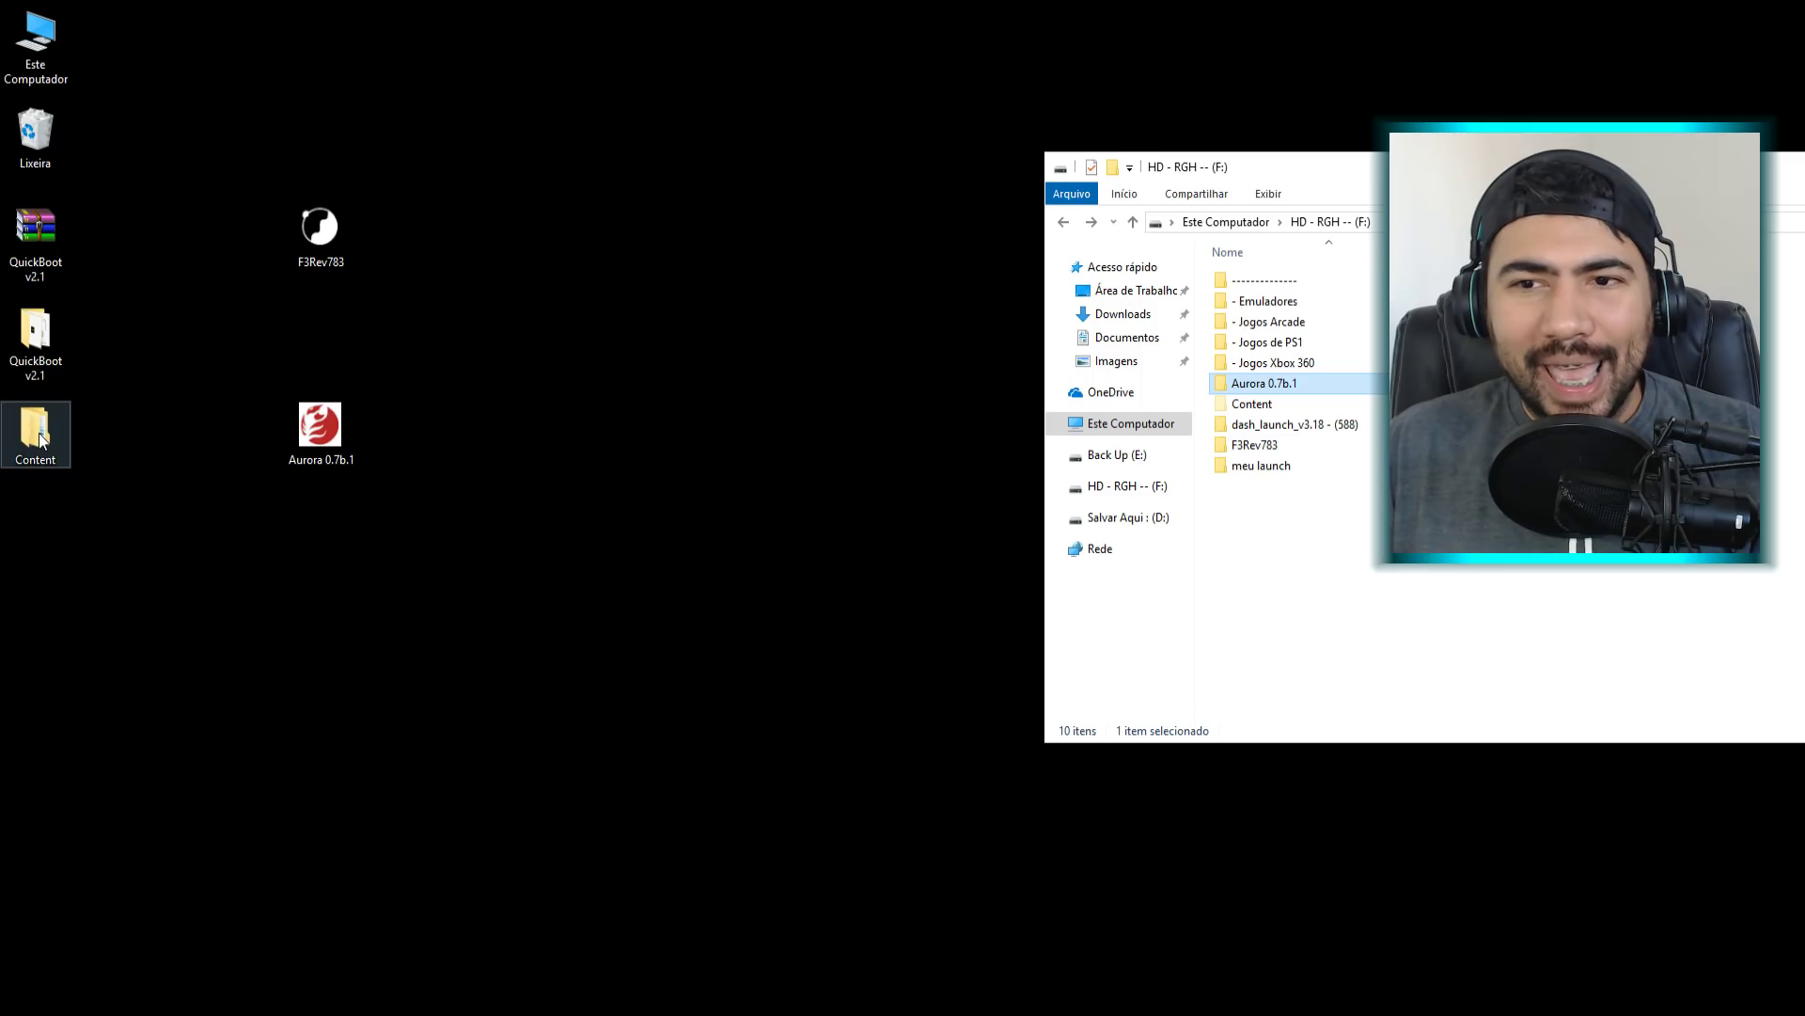
- Copy the generated Content folder from the desktop into the root of the HD - RGH (F:) drive
{"action": "left_click_drag", "start_coordinate": [1295, 172], "coordinate": [837, 120]}
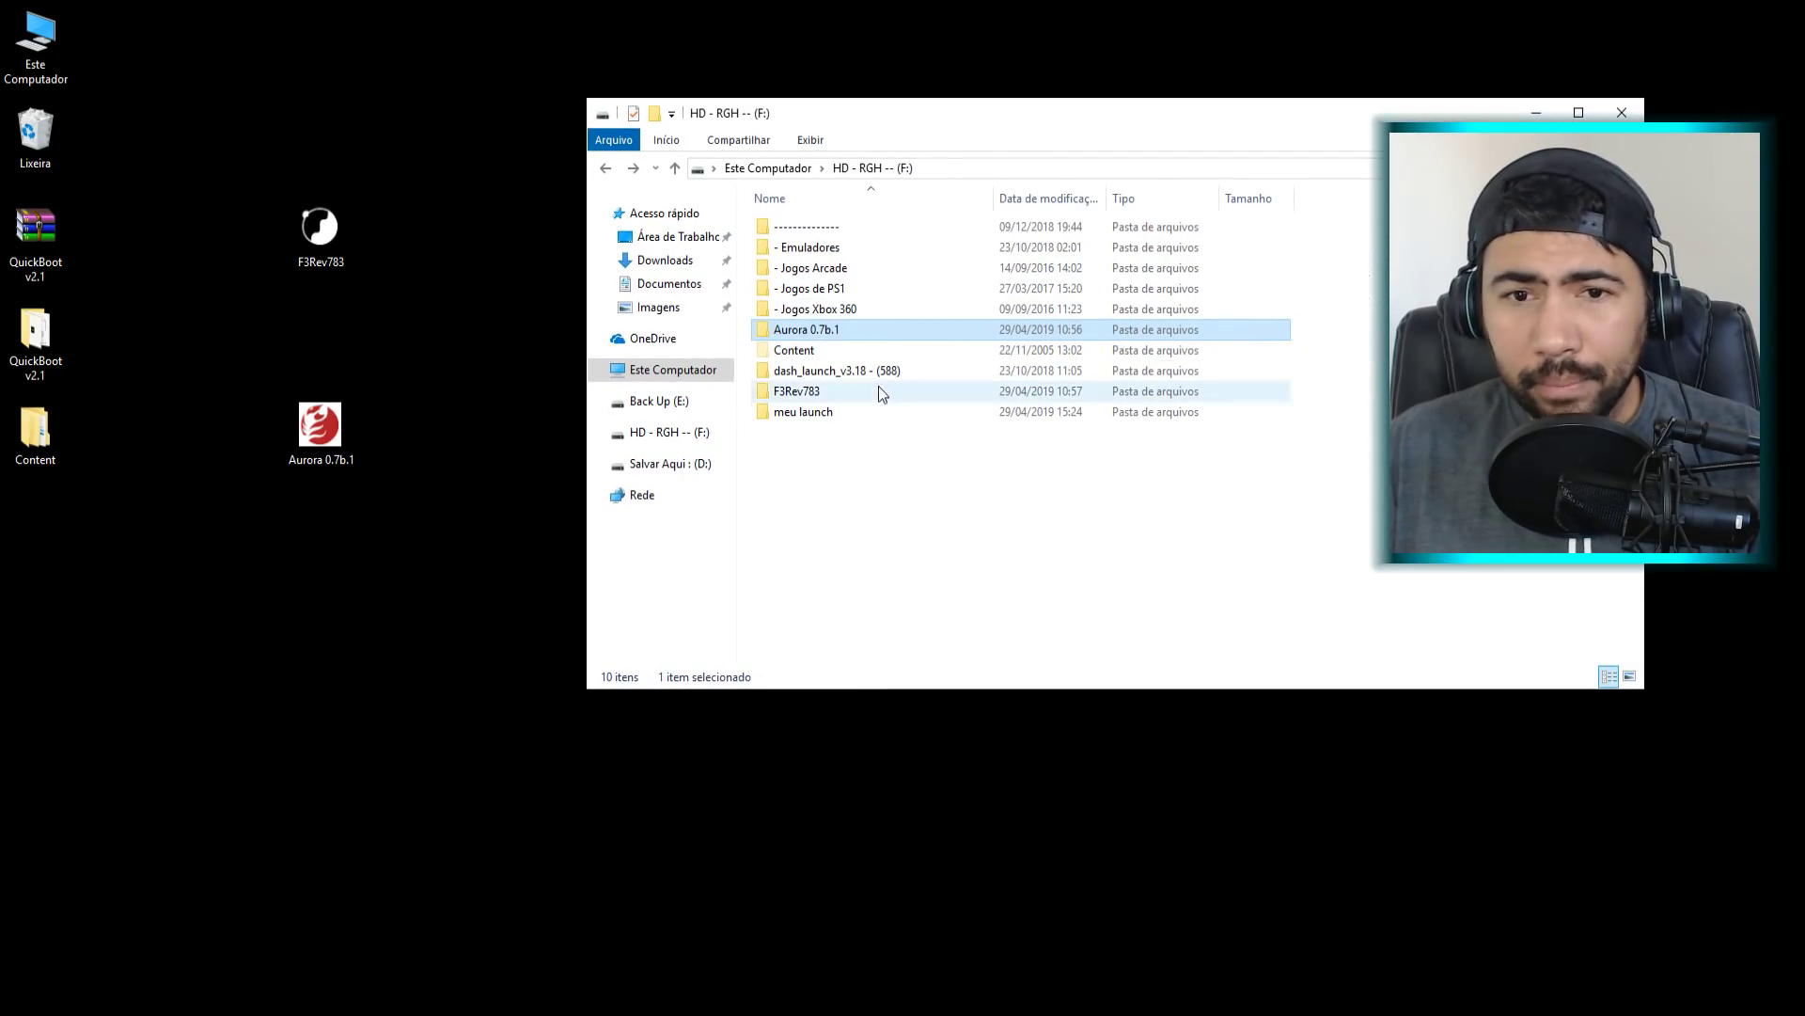
{"action": "left_click", "coordinate": [794, 352]}
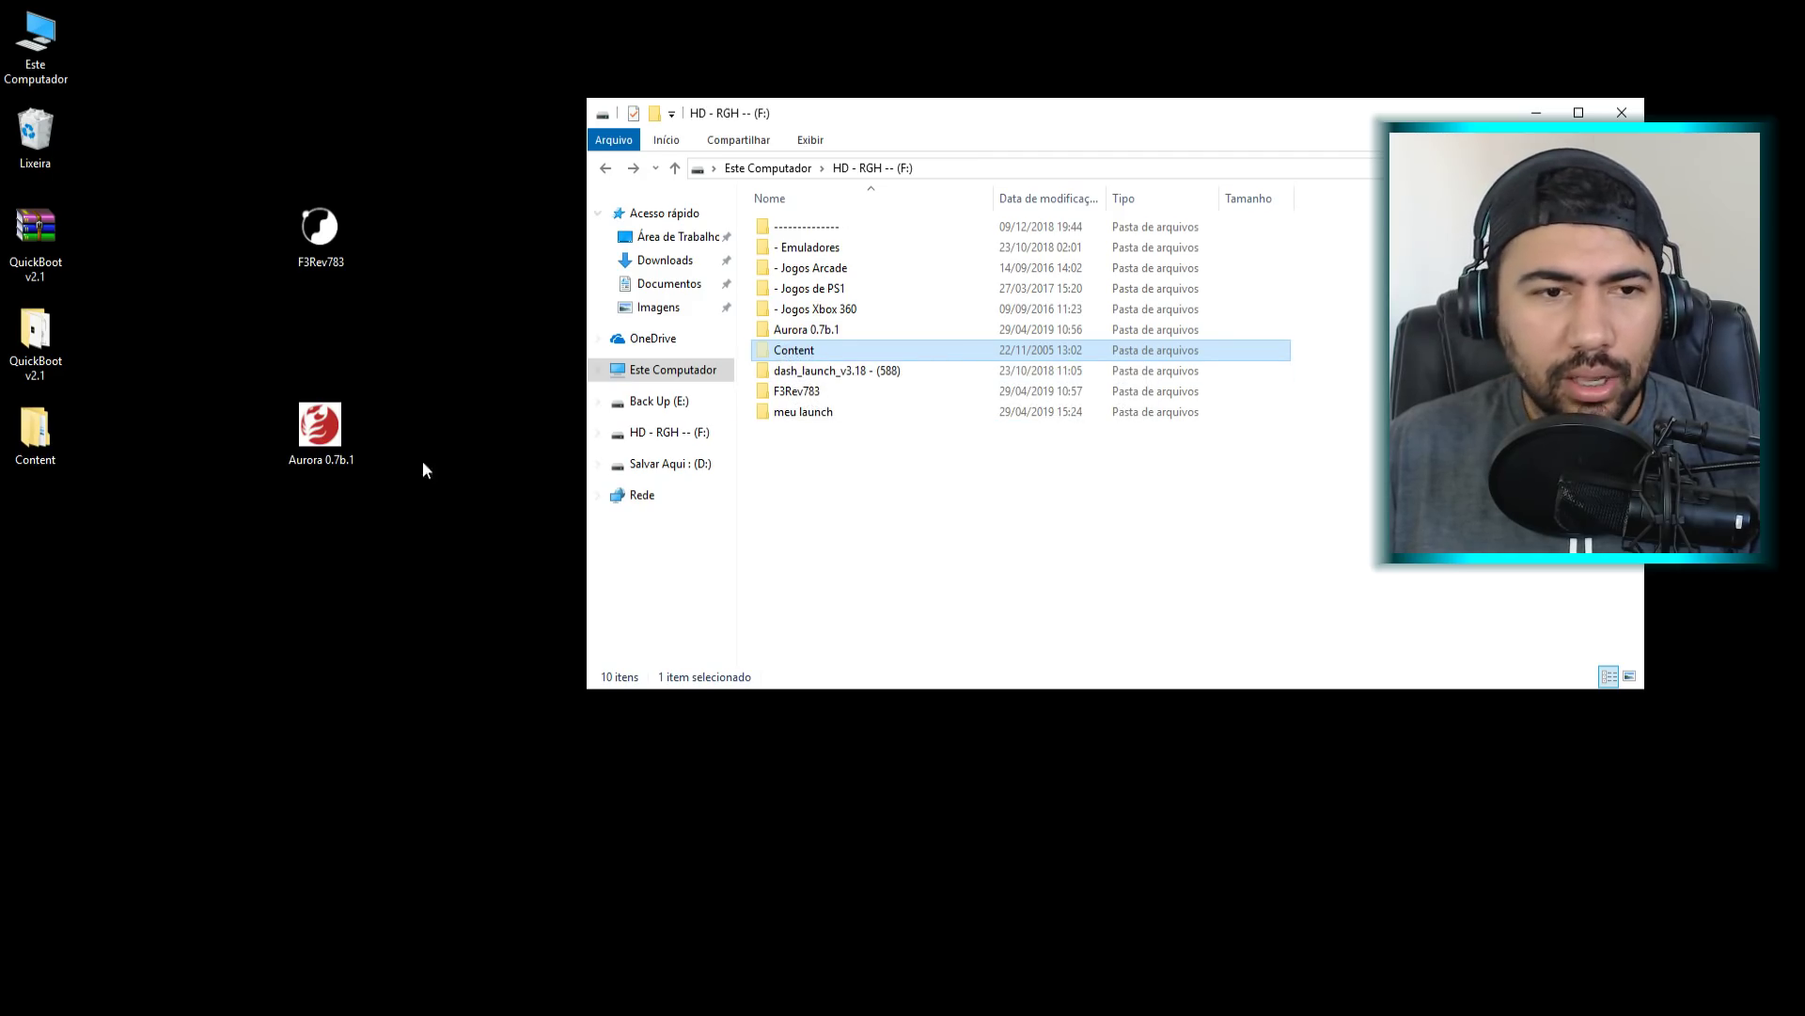
{"action": "left_click_drag", "start_coordinate": [42, 430], "coordinate": [944, 533]}
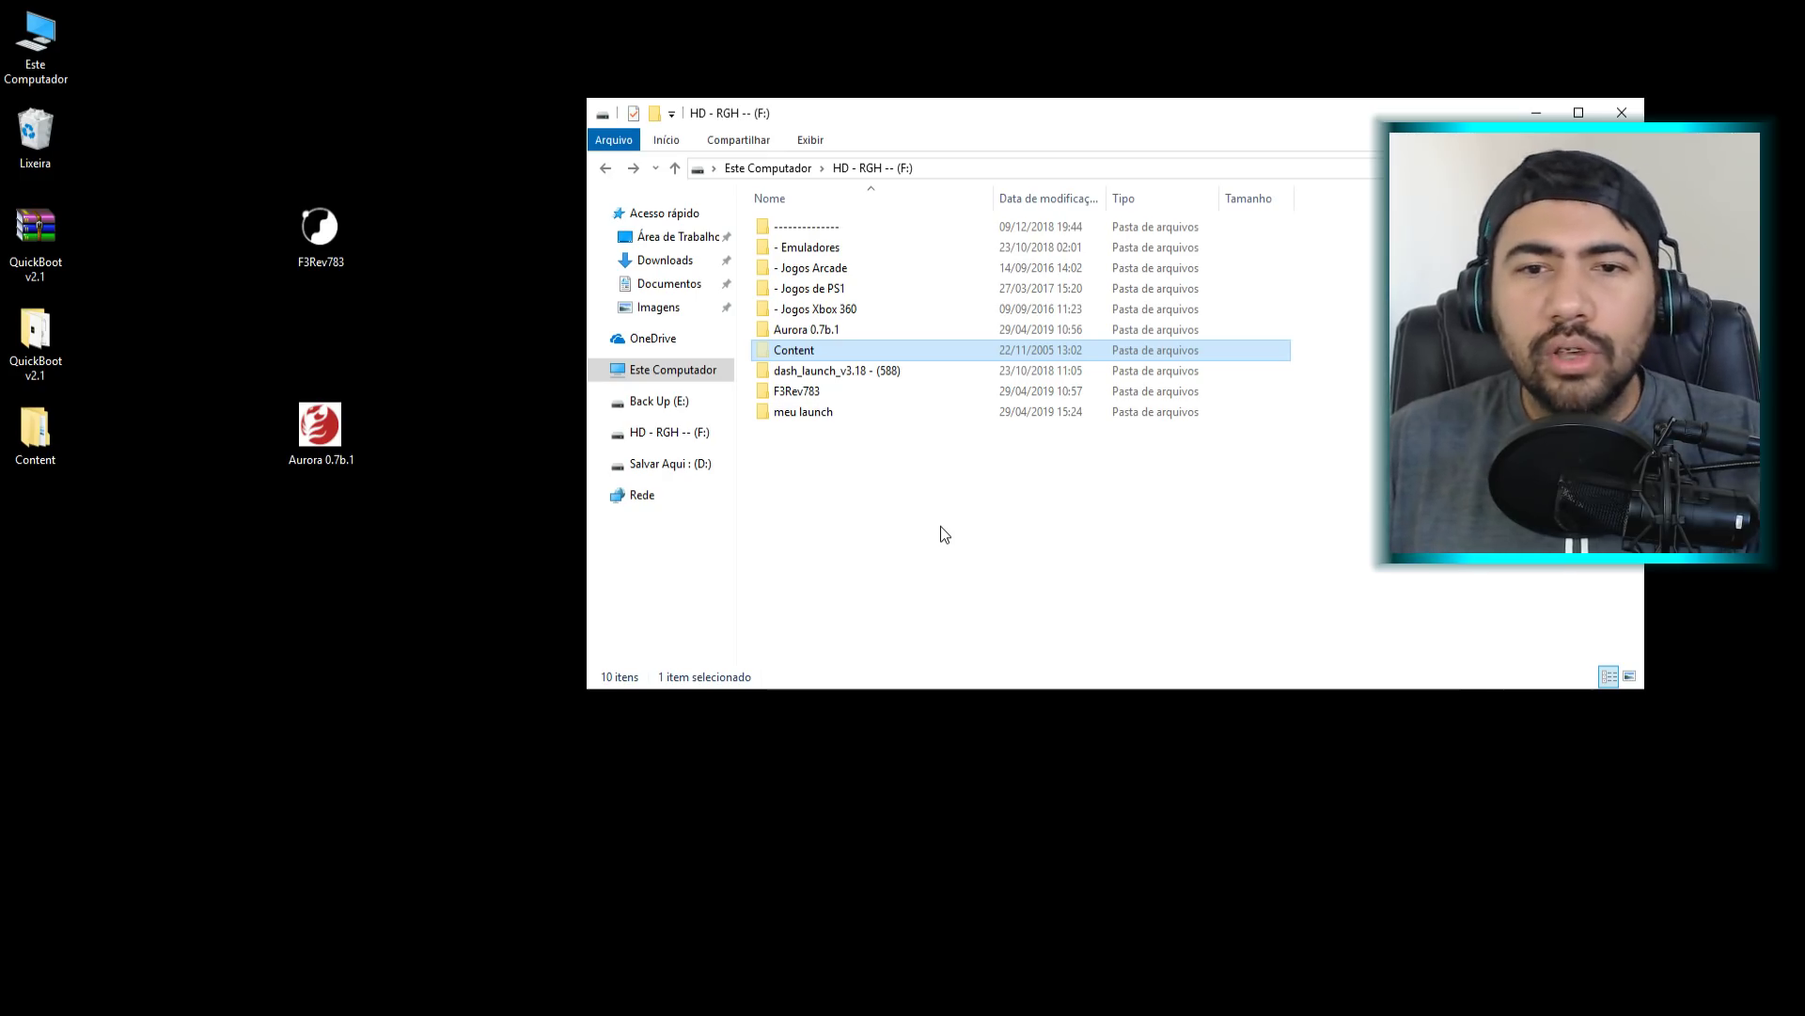
- Check the F3Rev783 and Aurora 0.7b.1 folders in the root of the HD - RGH drive and close its window
{"action": "left_click", "coordinate": [819, 396]}
{"action": "left_click", "coordinate": [809, 330]}
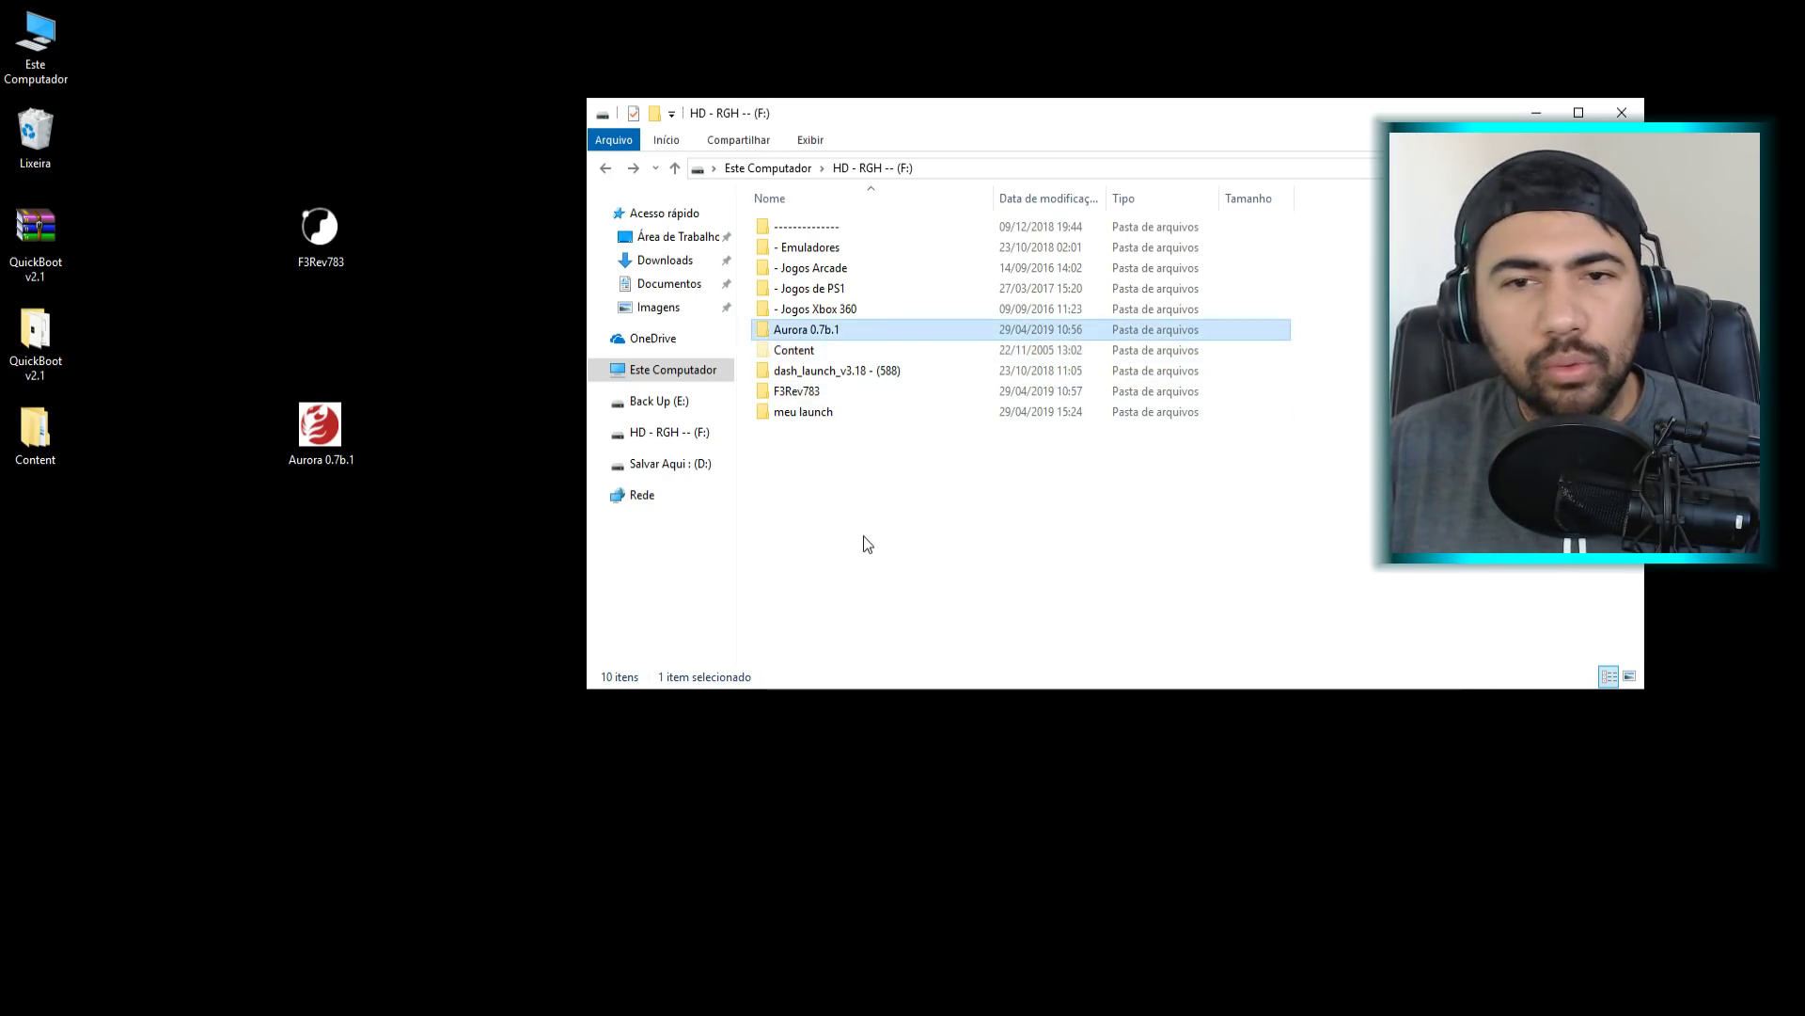
{"action": "left_click", "coordinate": [859, 545]}
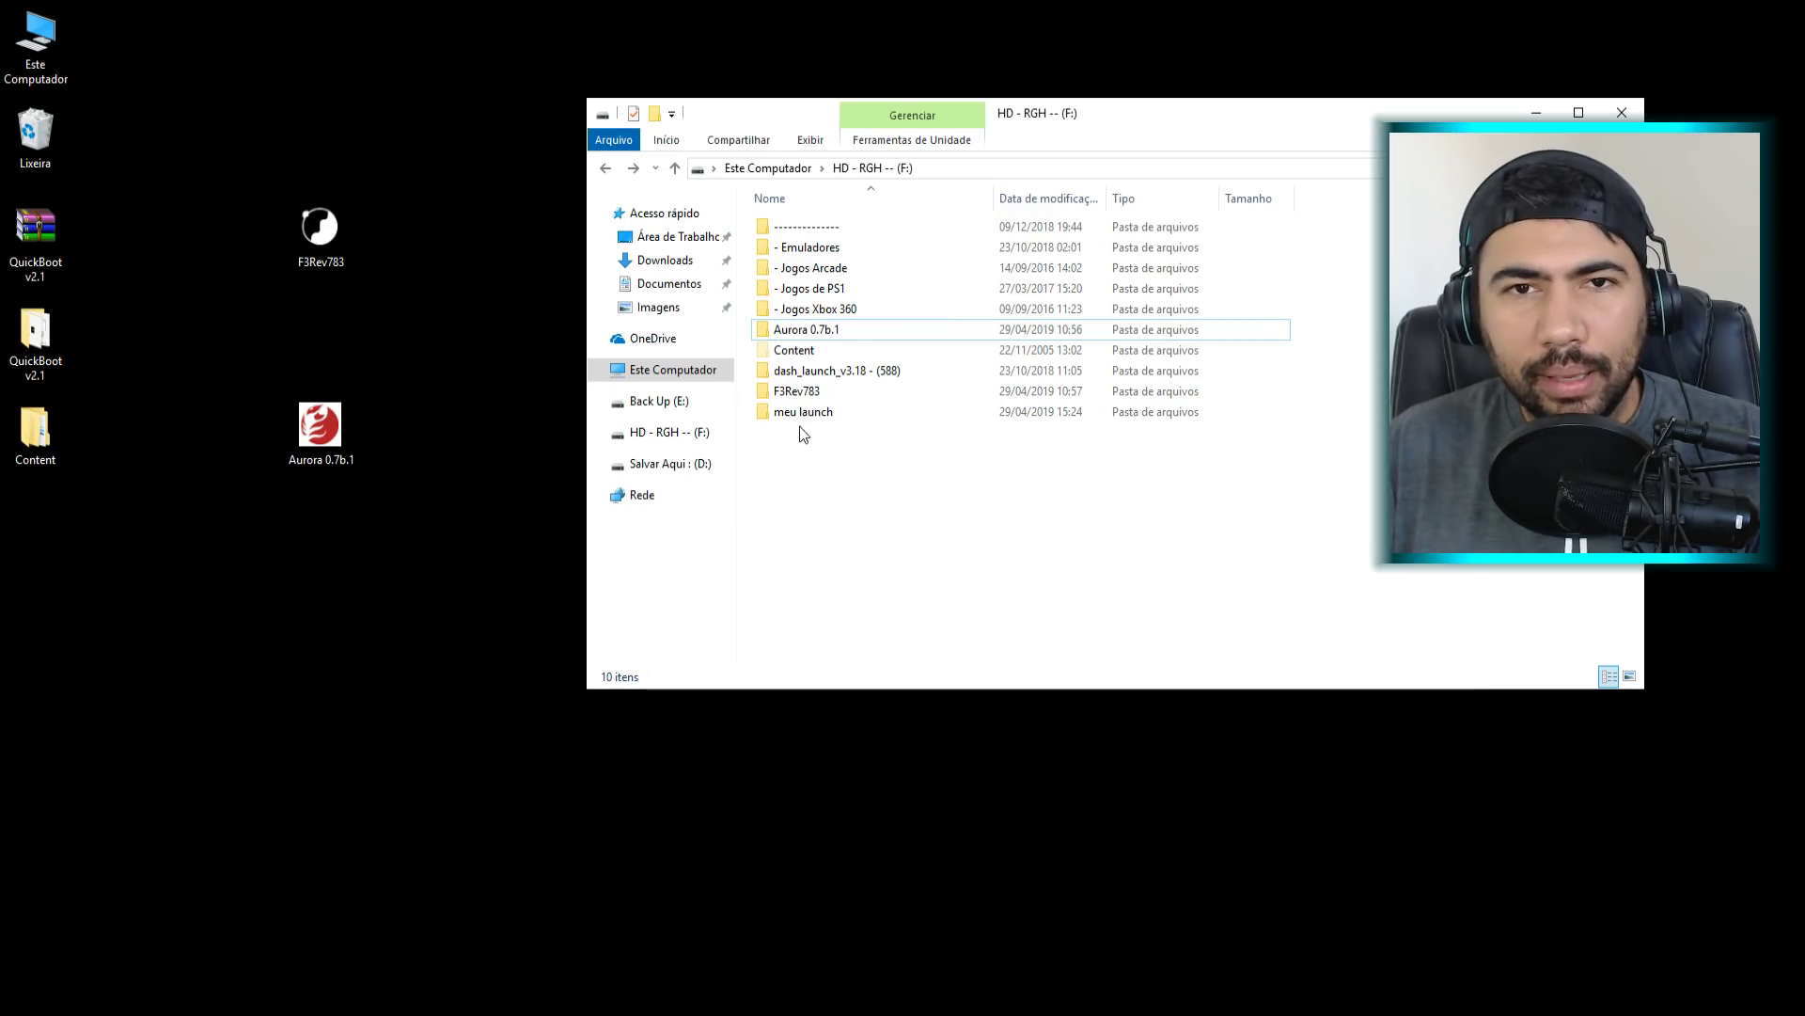
{"action": "left_click_drag", "start_coordinate": [1012, 498], "coordinate": [922, 459]}
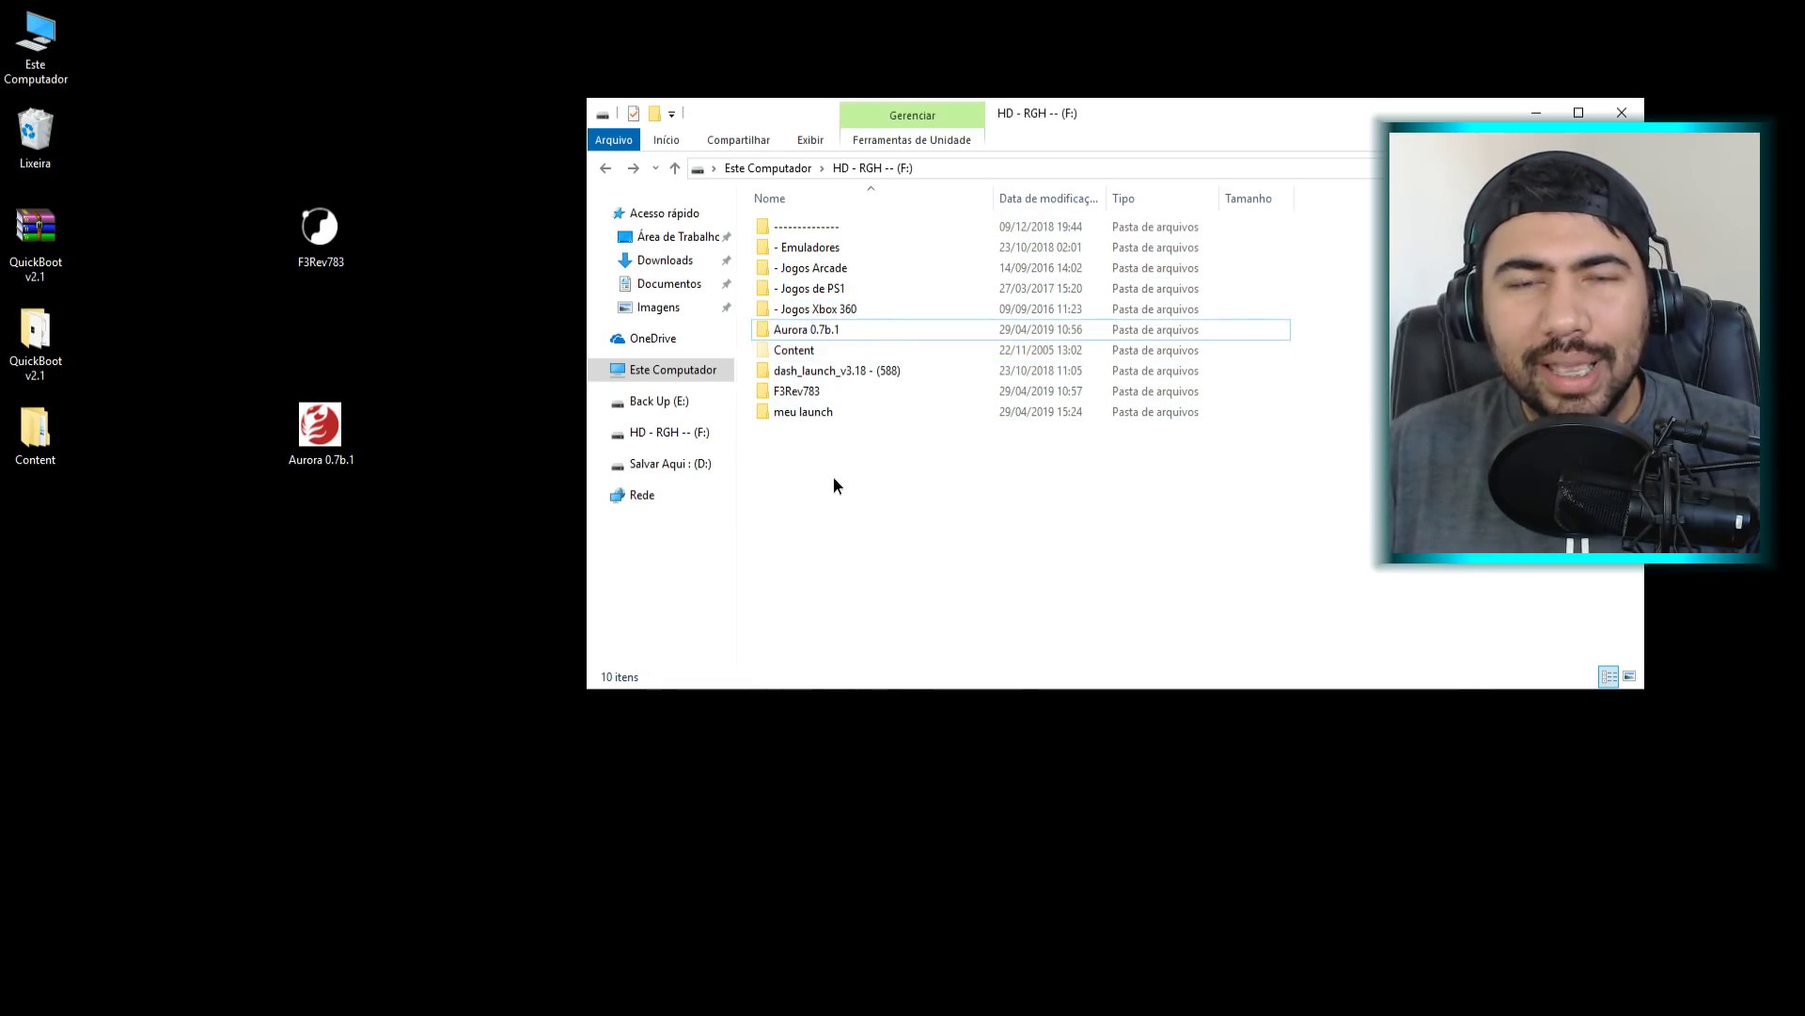
{"action": "left_click", "coordinate": [800, 390]}
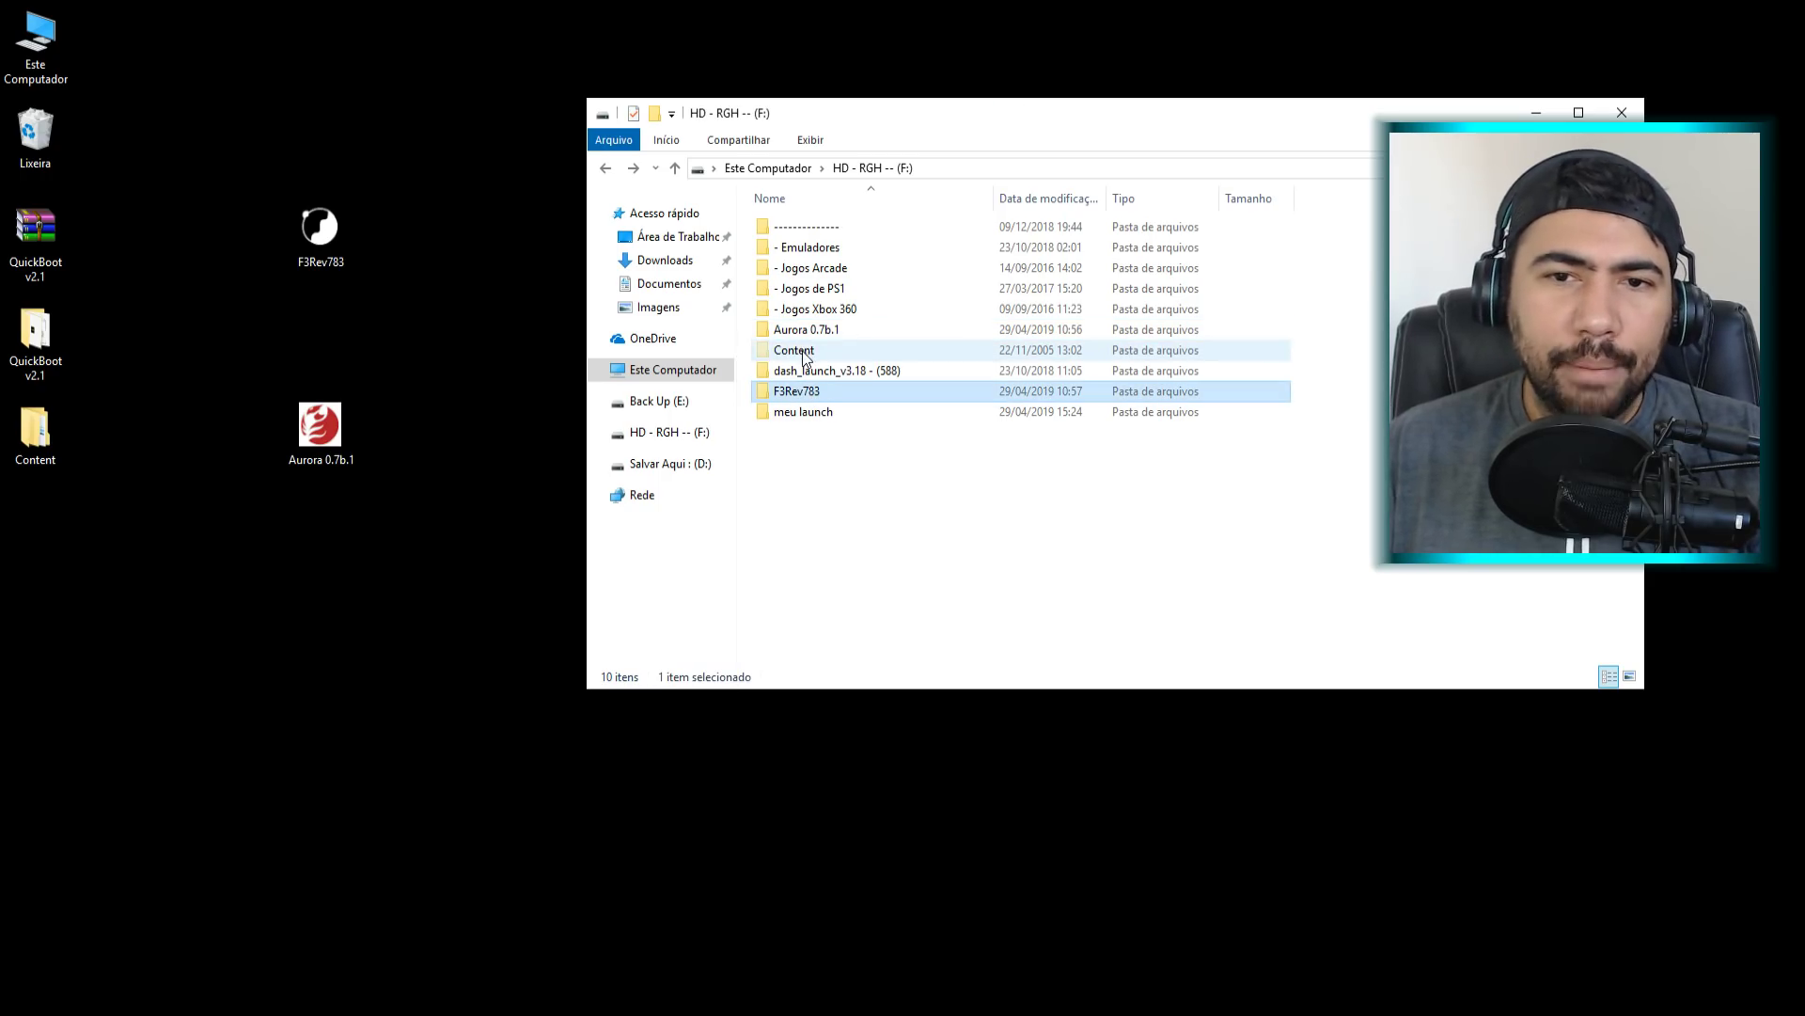
{"action": "left_click", "coordinate": [806, 331]}
{"action": "left_click", "coordinate": [959, 492]}
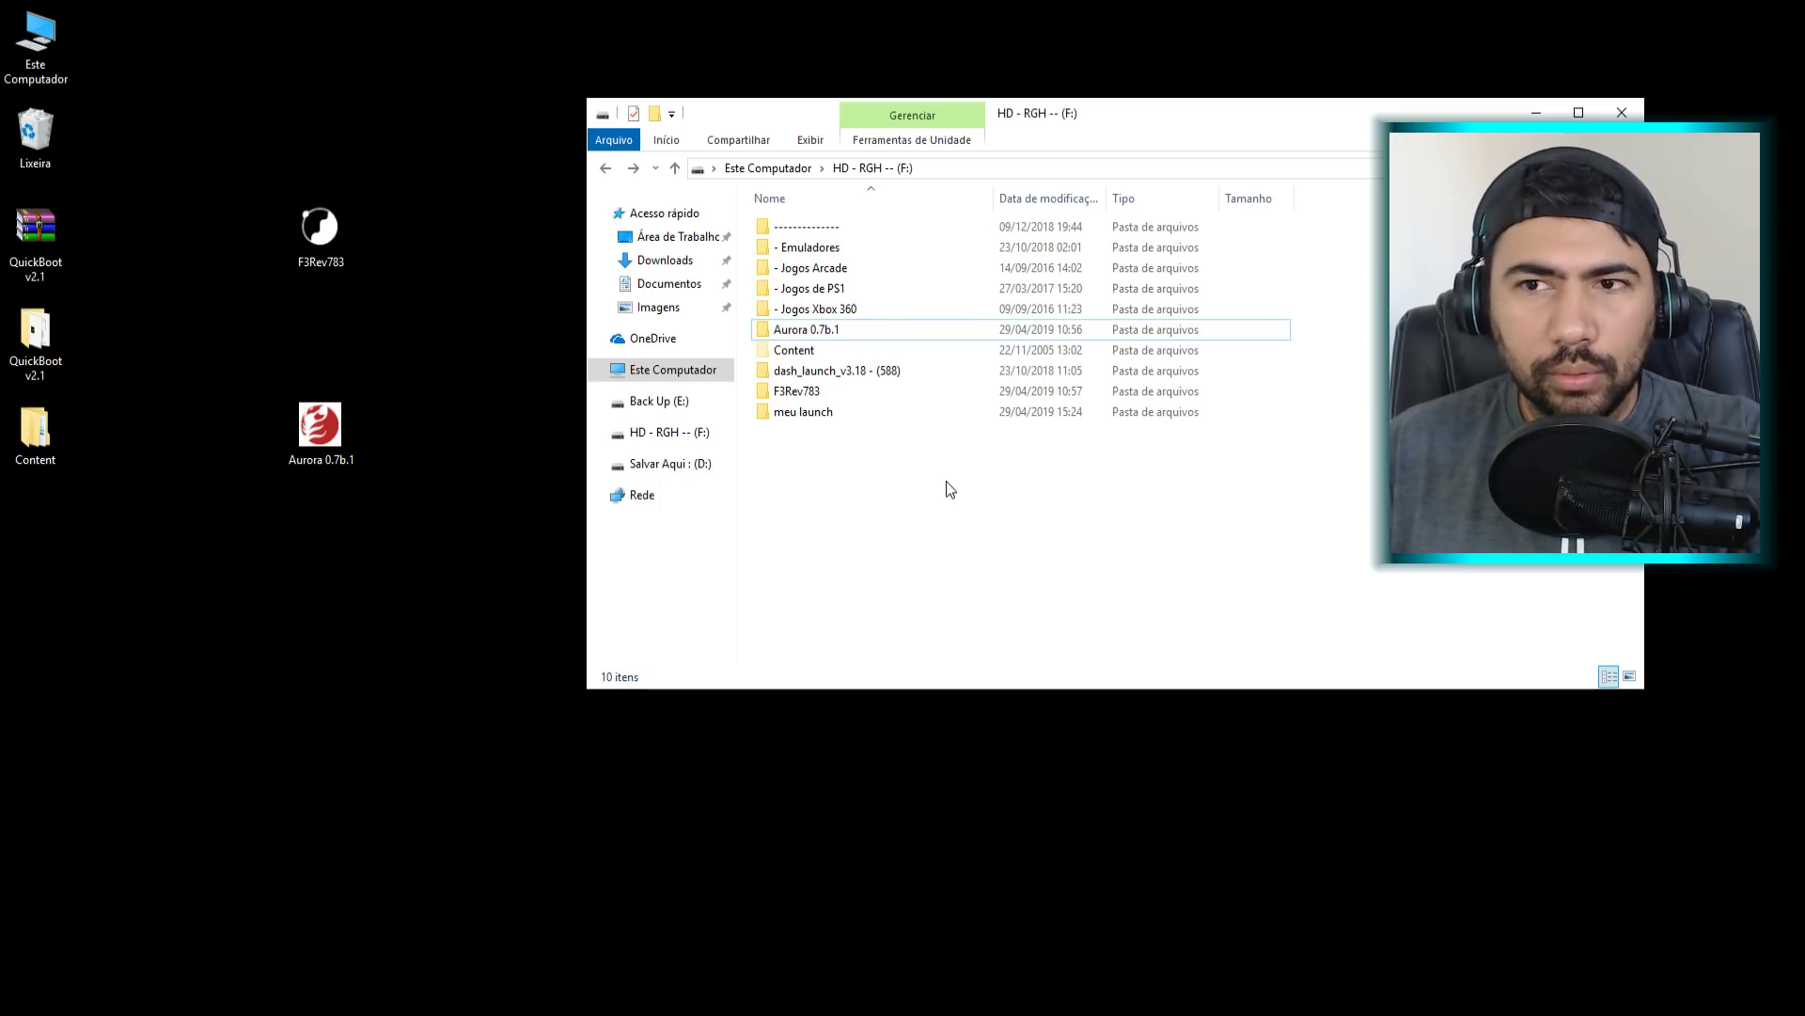
{"action": "left_click", "coordinate": [1623, 114]}
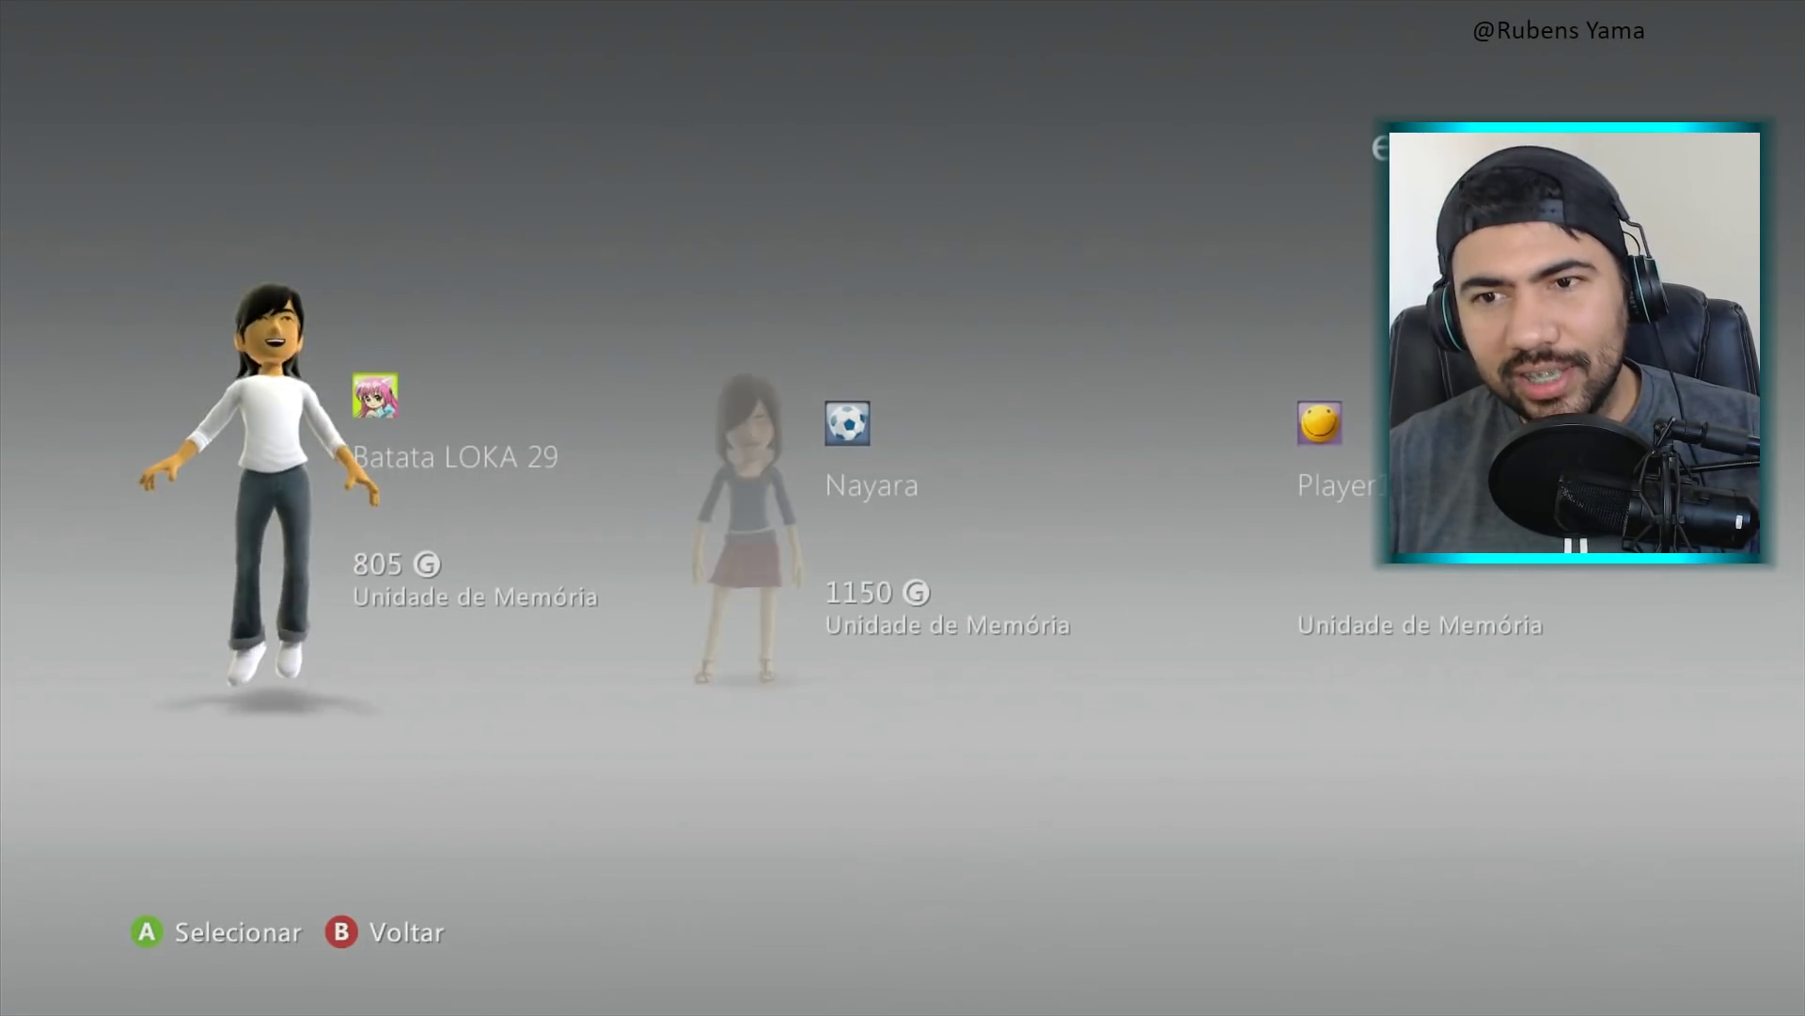
- On the Xbox 360 dashboard, choose the first profile and open Meus Jogos in the jogos section
{"action": "key", "text": "Return"}
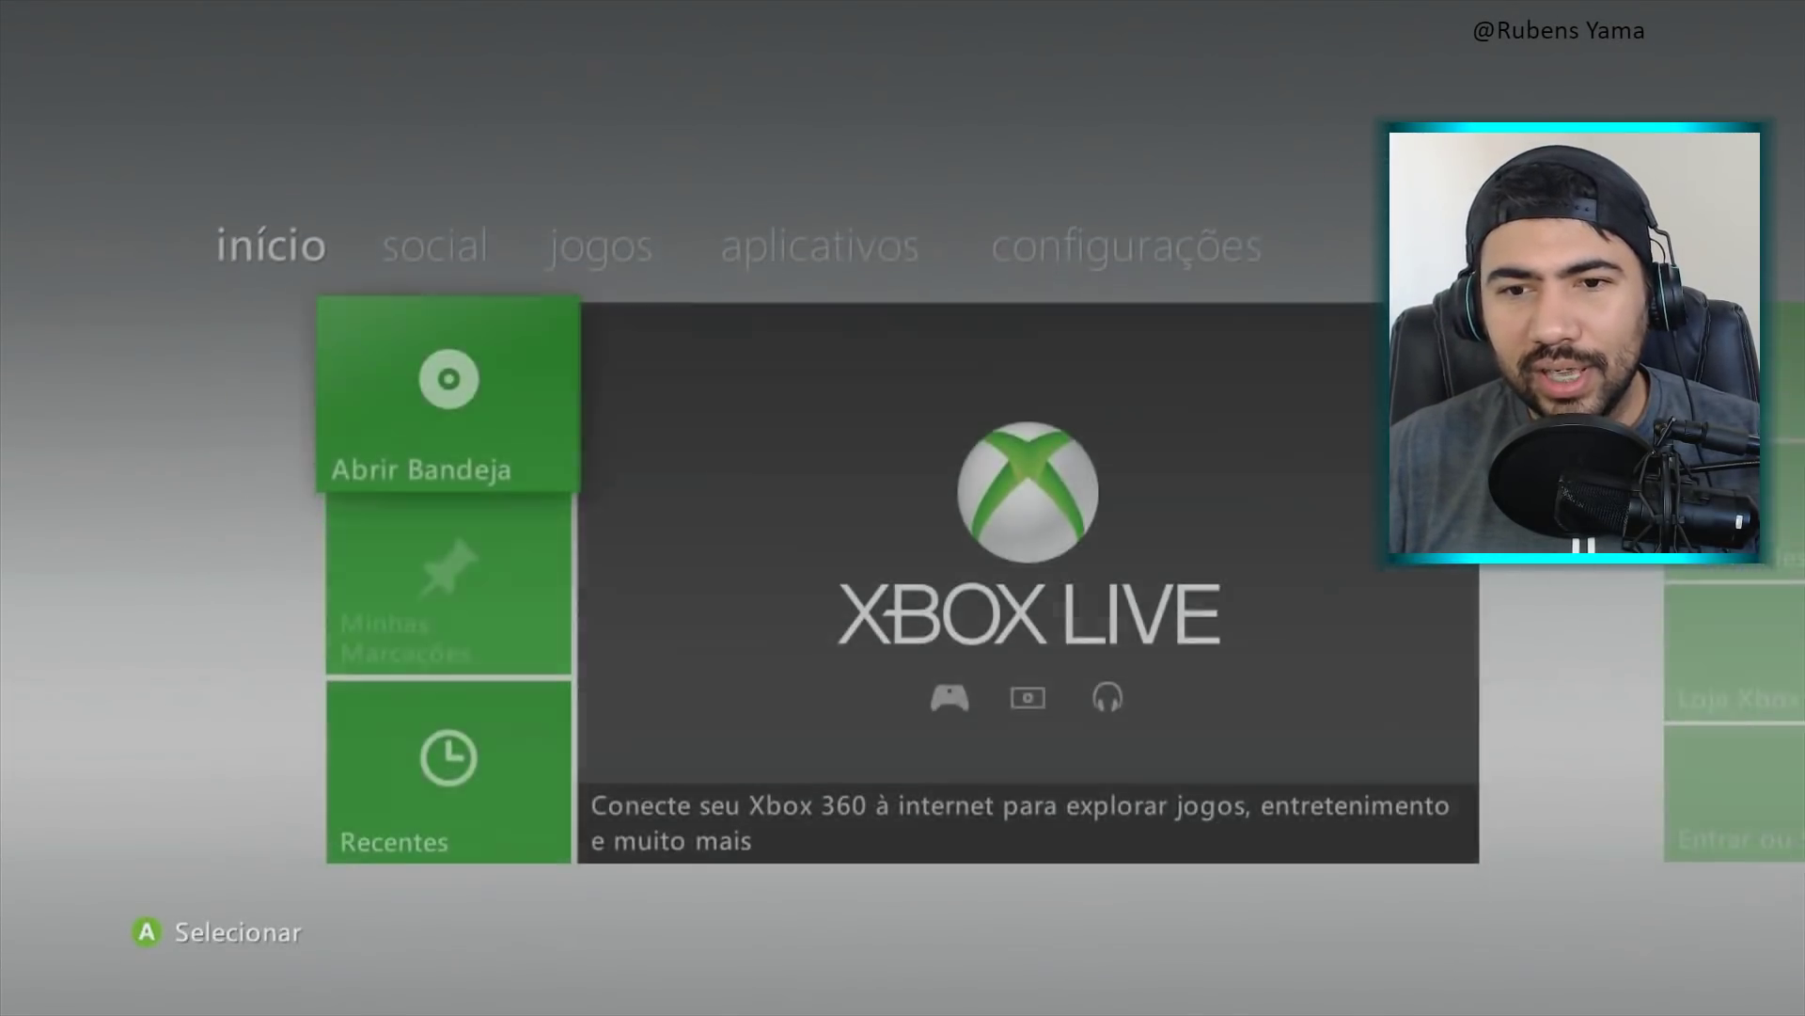
{"action": "key", "text": "Right"}
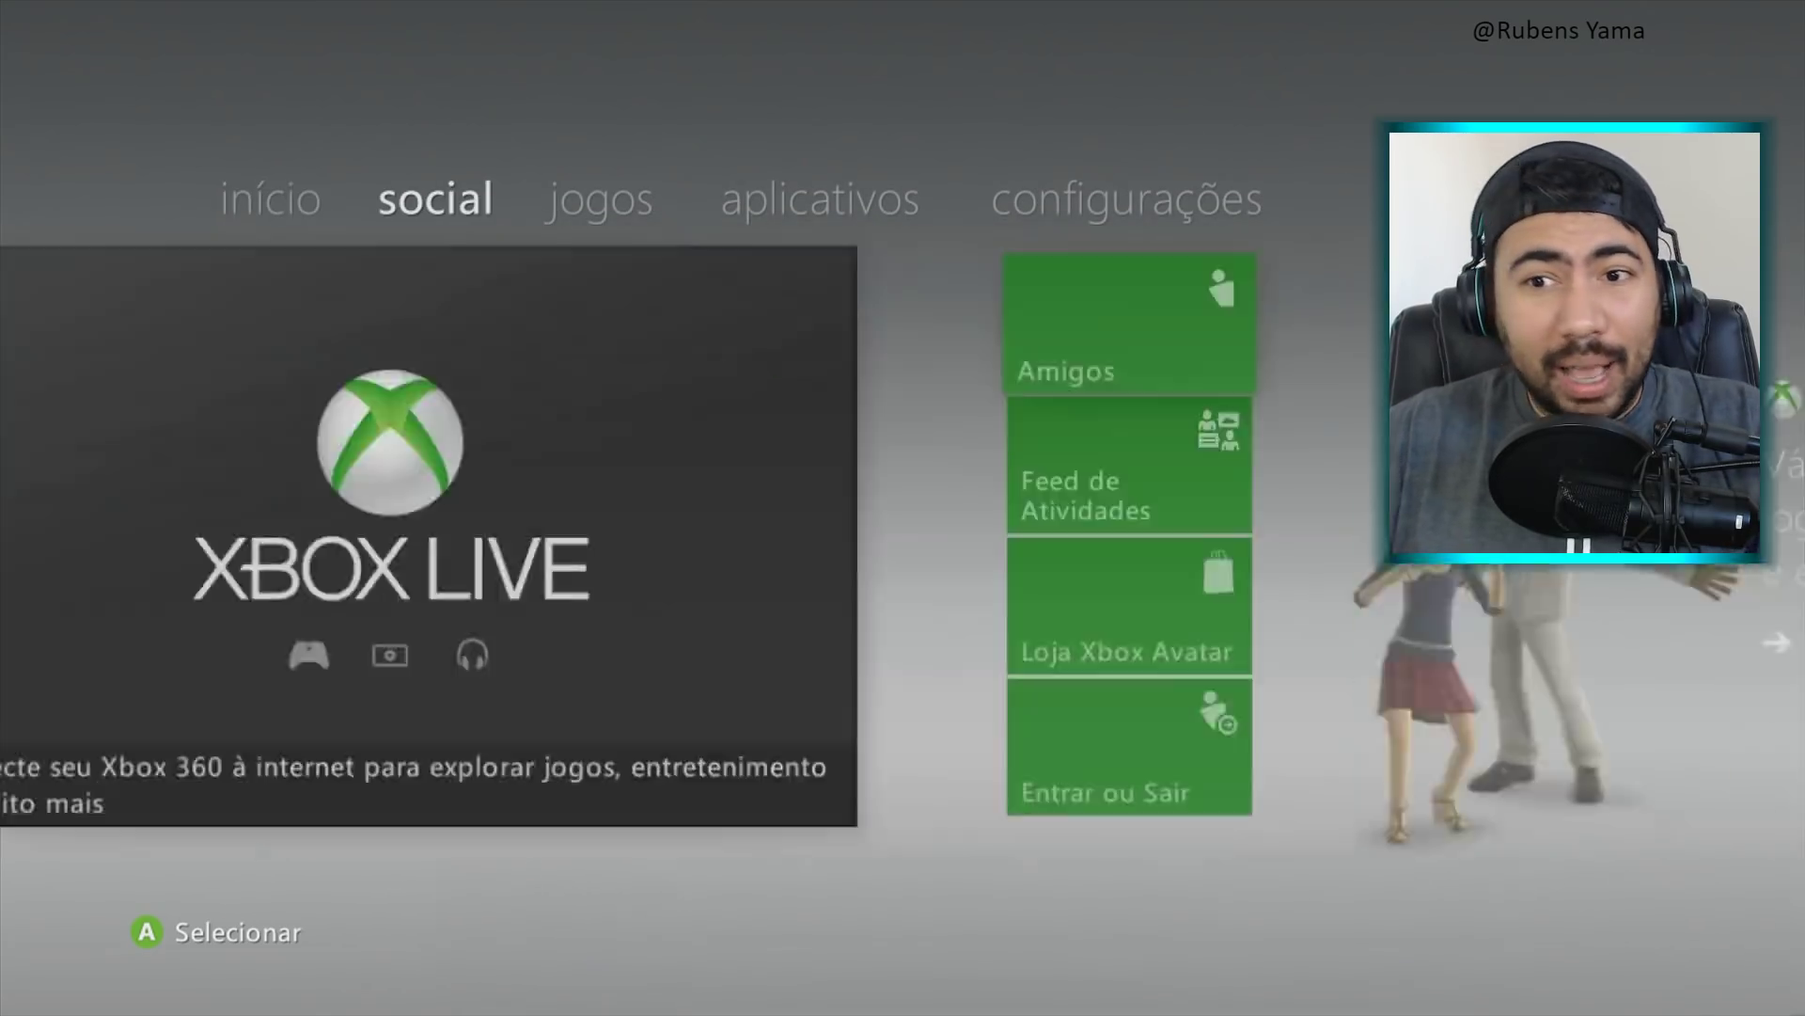
{"action": "key", "text": "Right"}
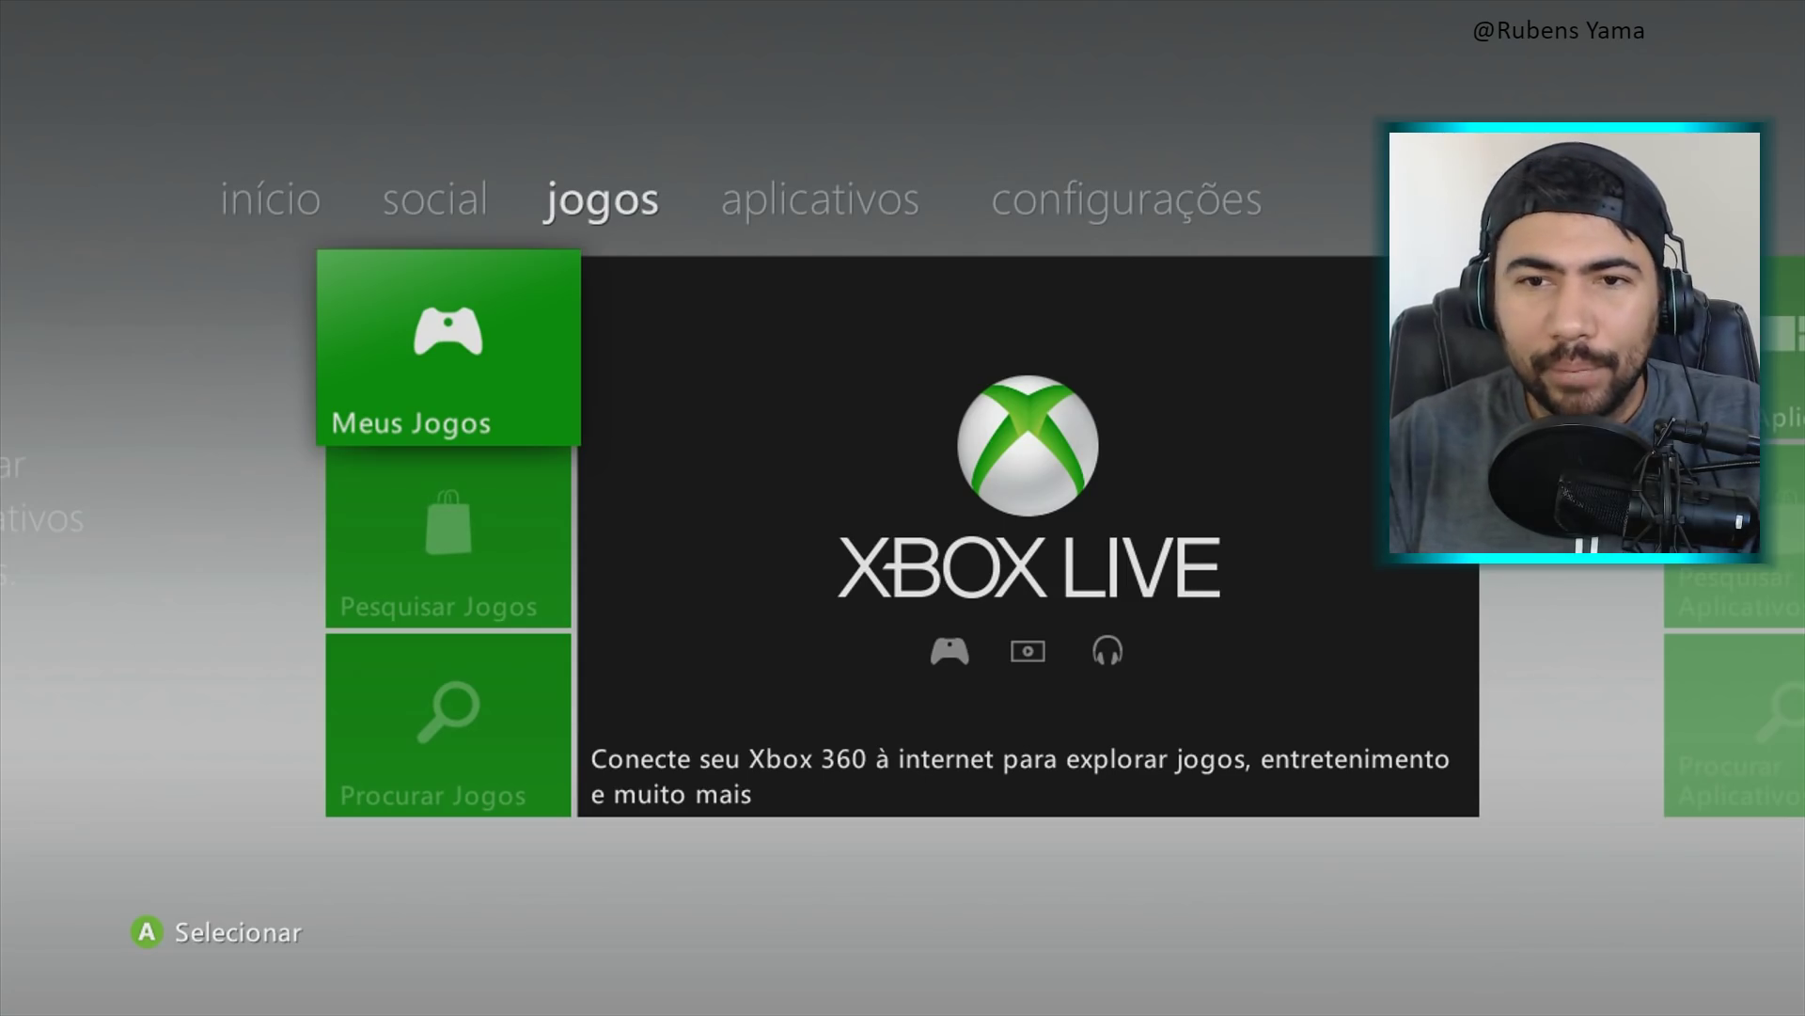
{"action": "key", "text": "Return"}
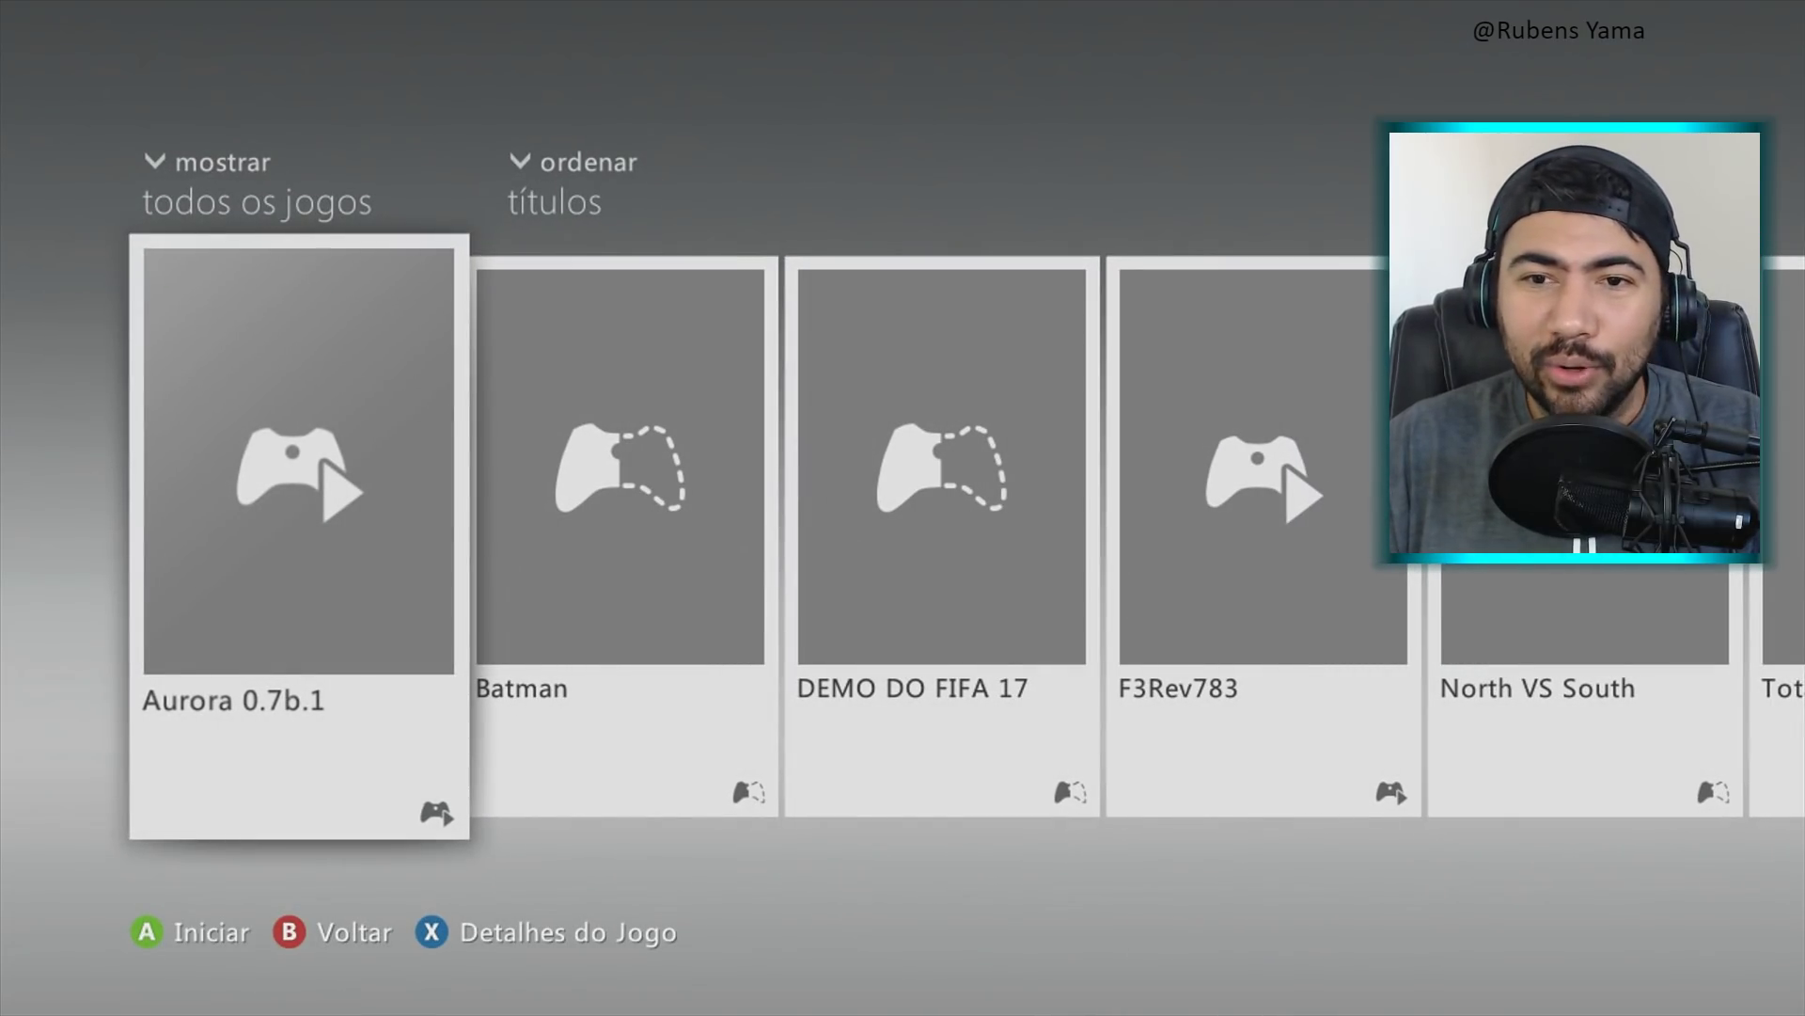
- Browse the game list back and forth to examine the Aurora 0.7b.1 and F3Rev783 shortcuts
{"action": "key", "text": "Right"}
{"action": "key", "text": "Right"}
{"action": "key", "text": "Right"}
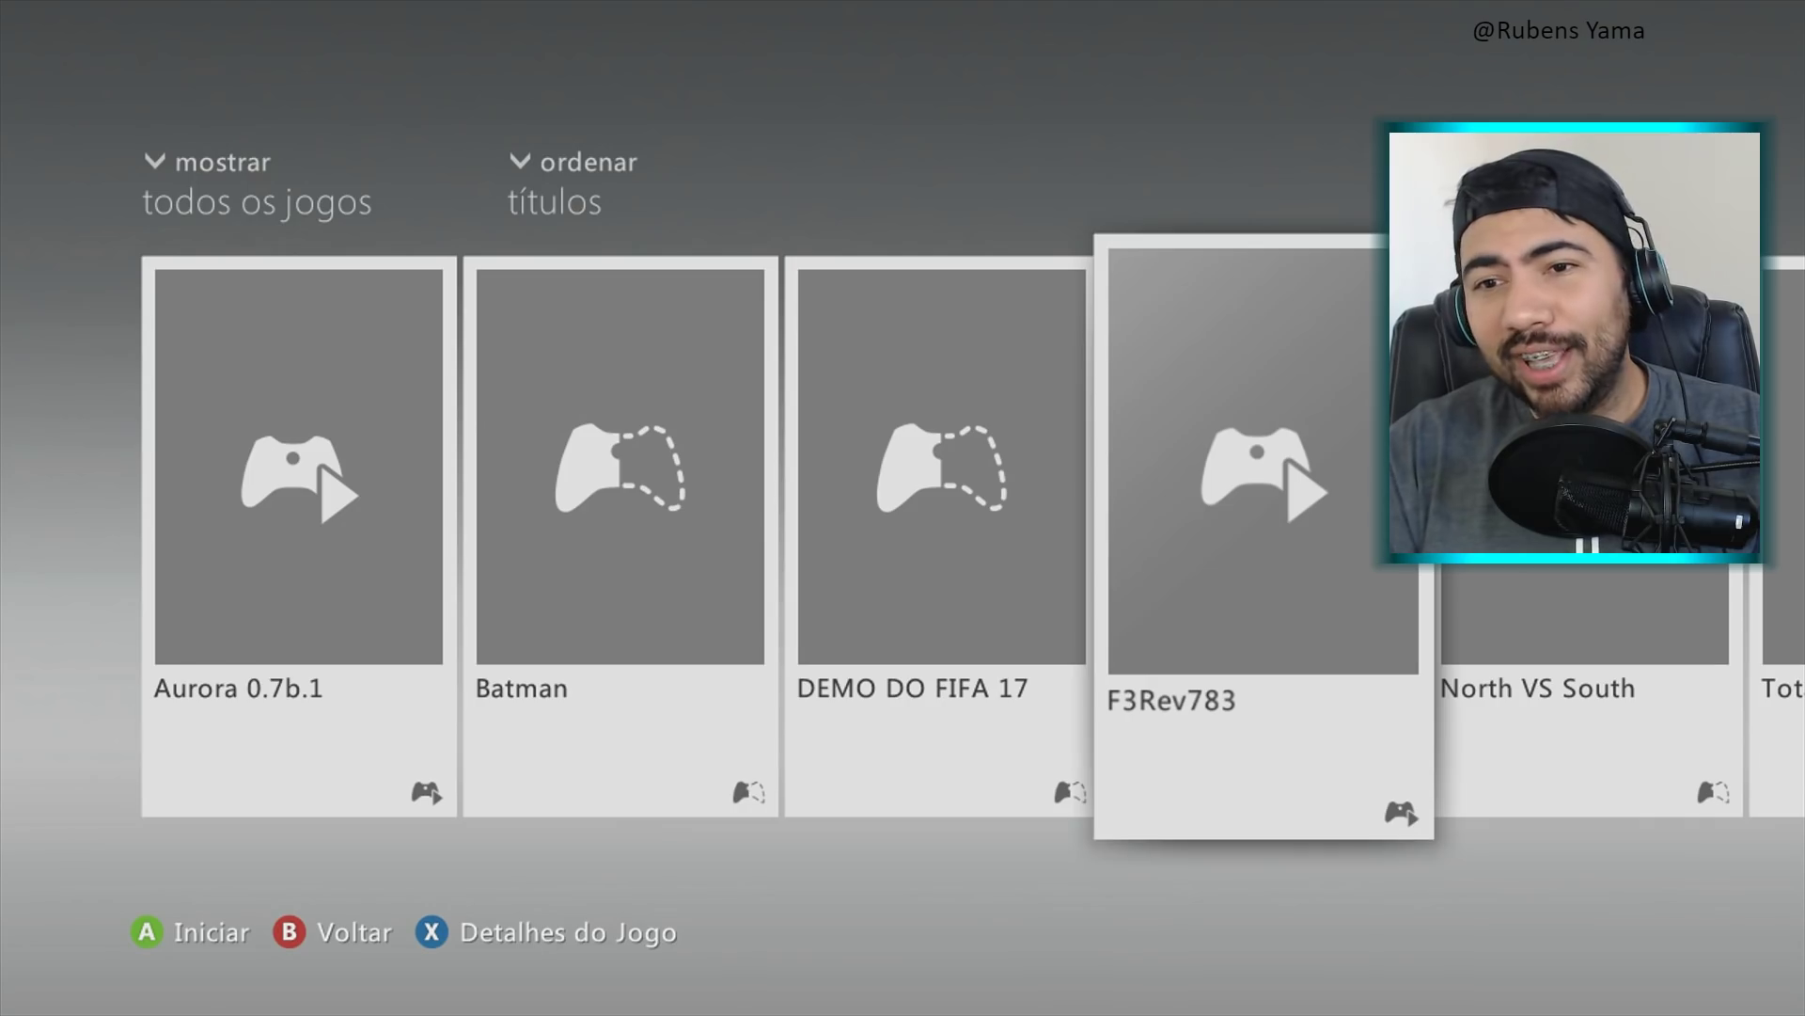
{"action": "key", "text": "Left"}
{"action": "key", "text": "Left"}
{"action": "key", "text": "Left"}
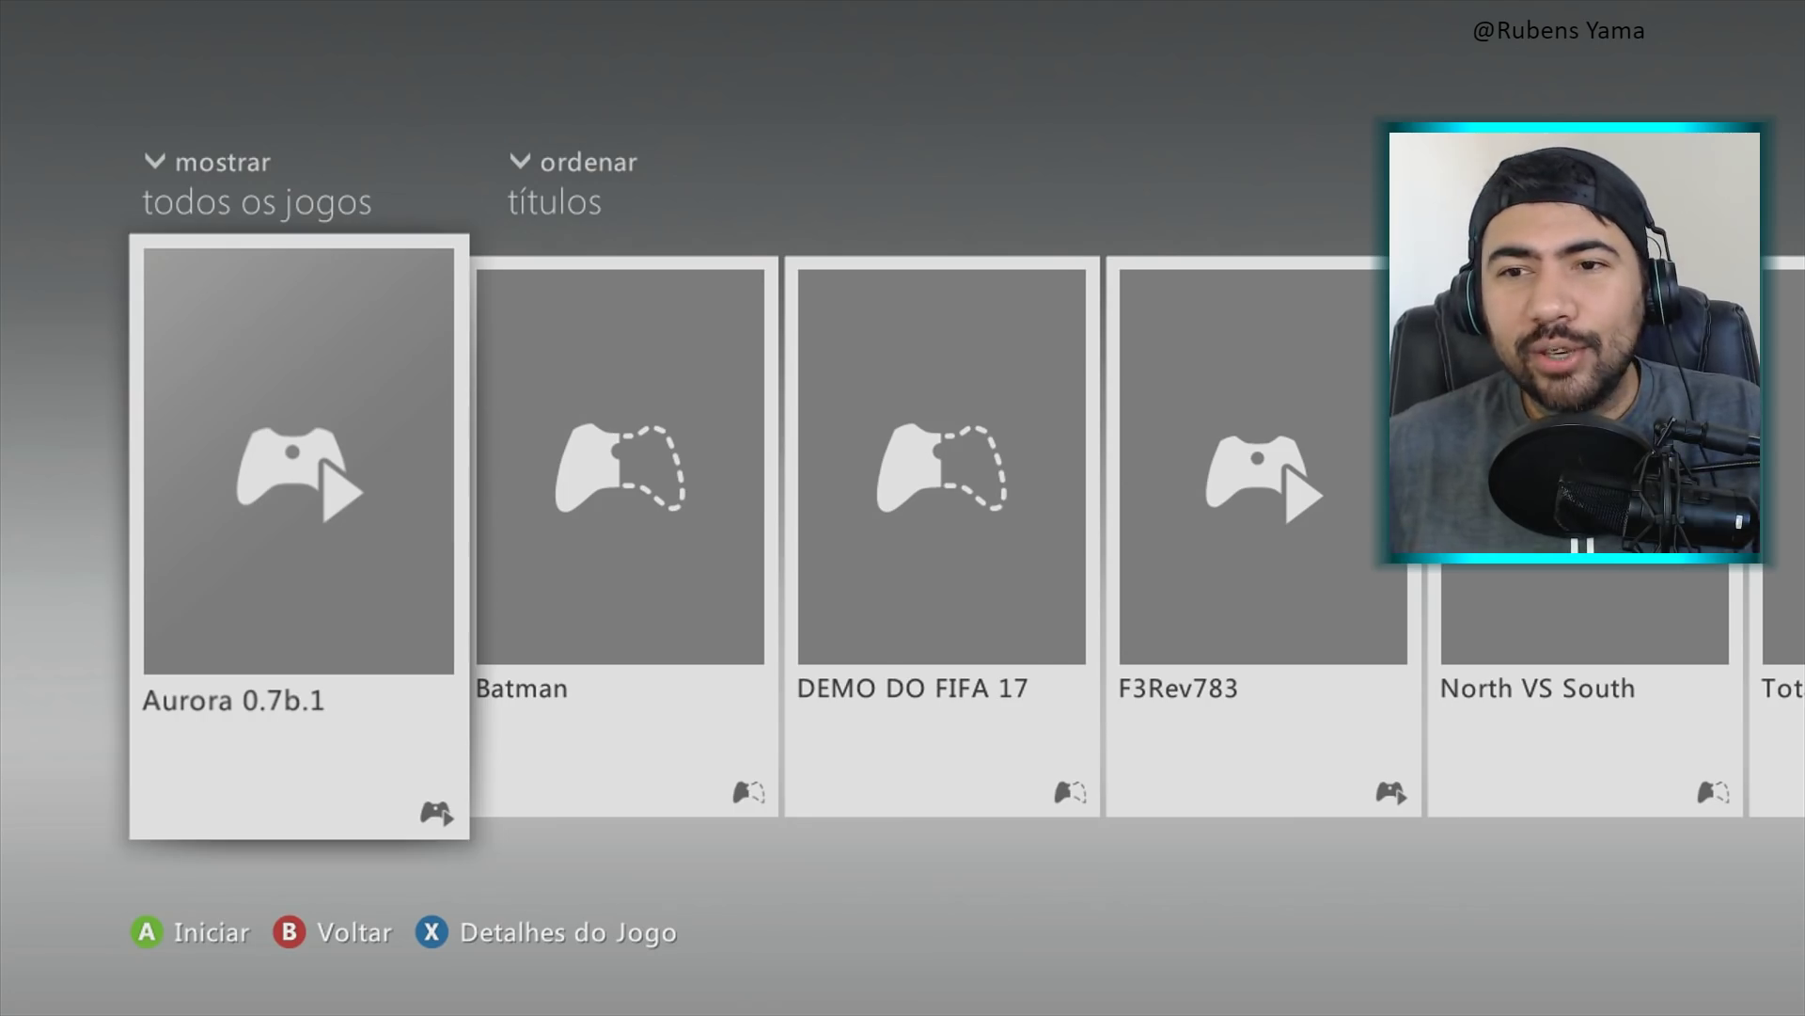
{"action": "key", "text": "Right"}
{"action": "key", "text": "Right"}
{"action": "key", "text": "Right"}
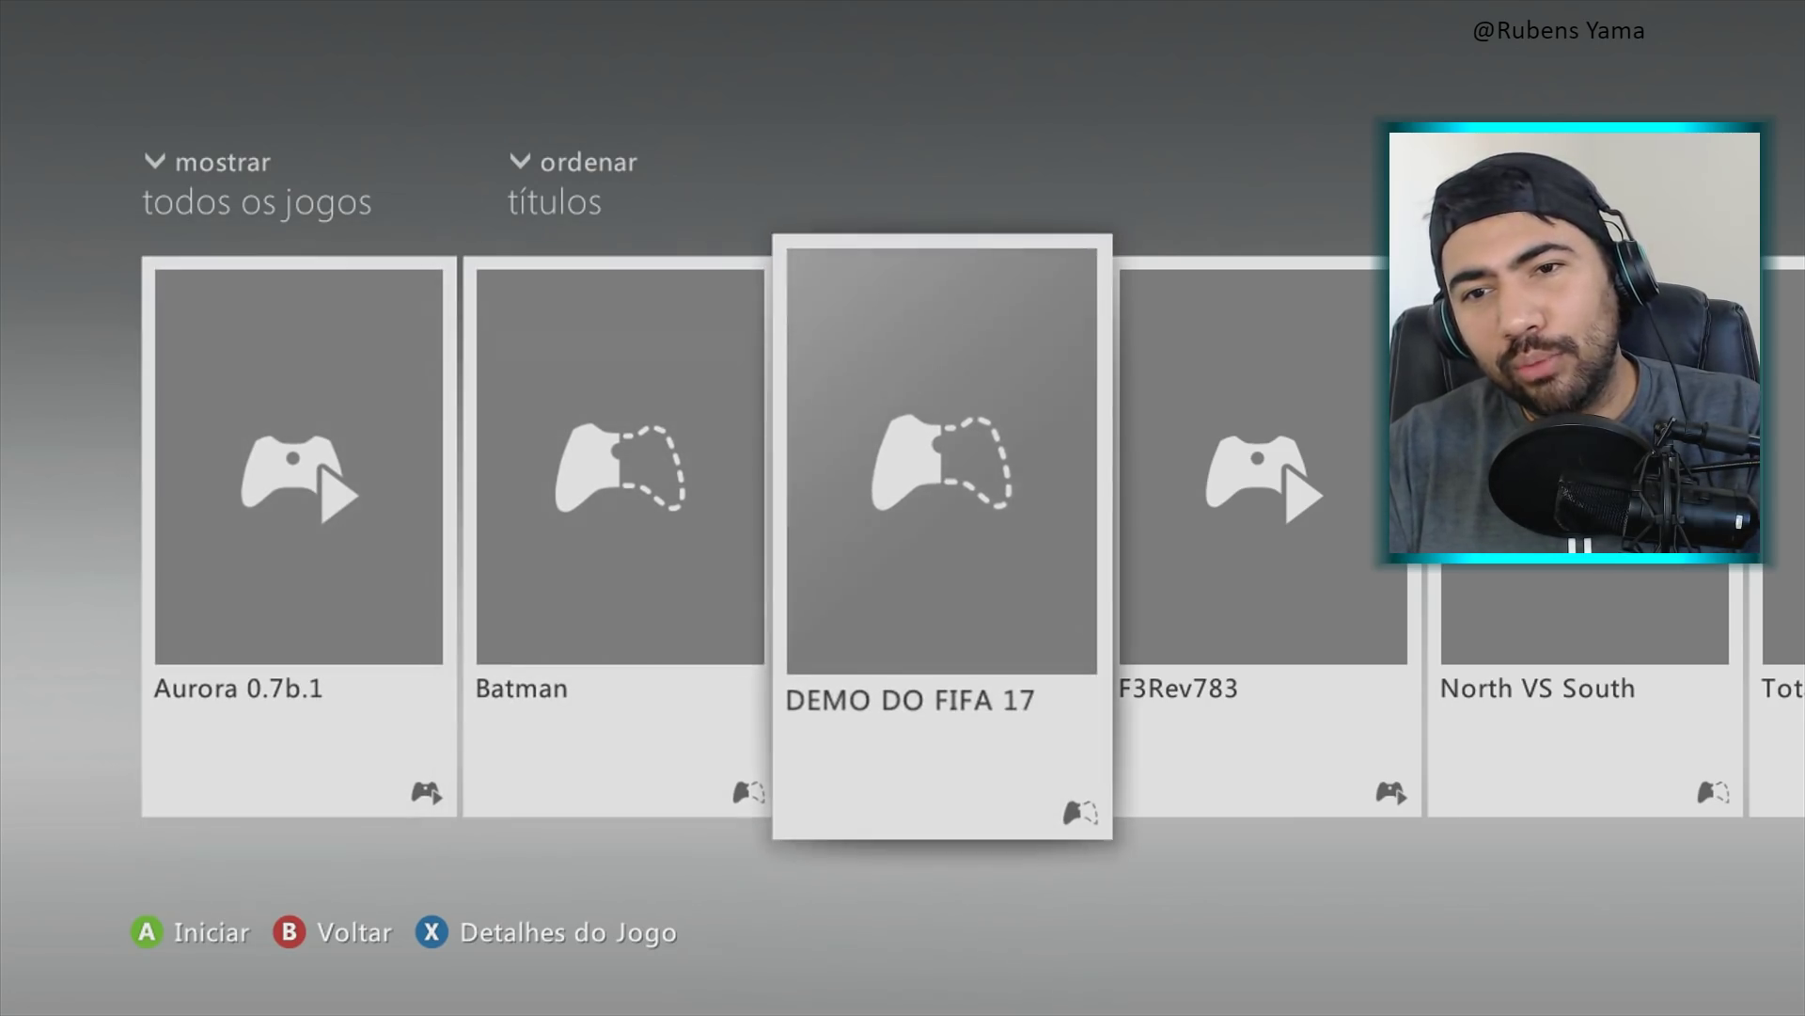